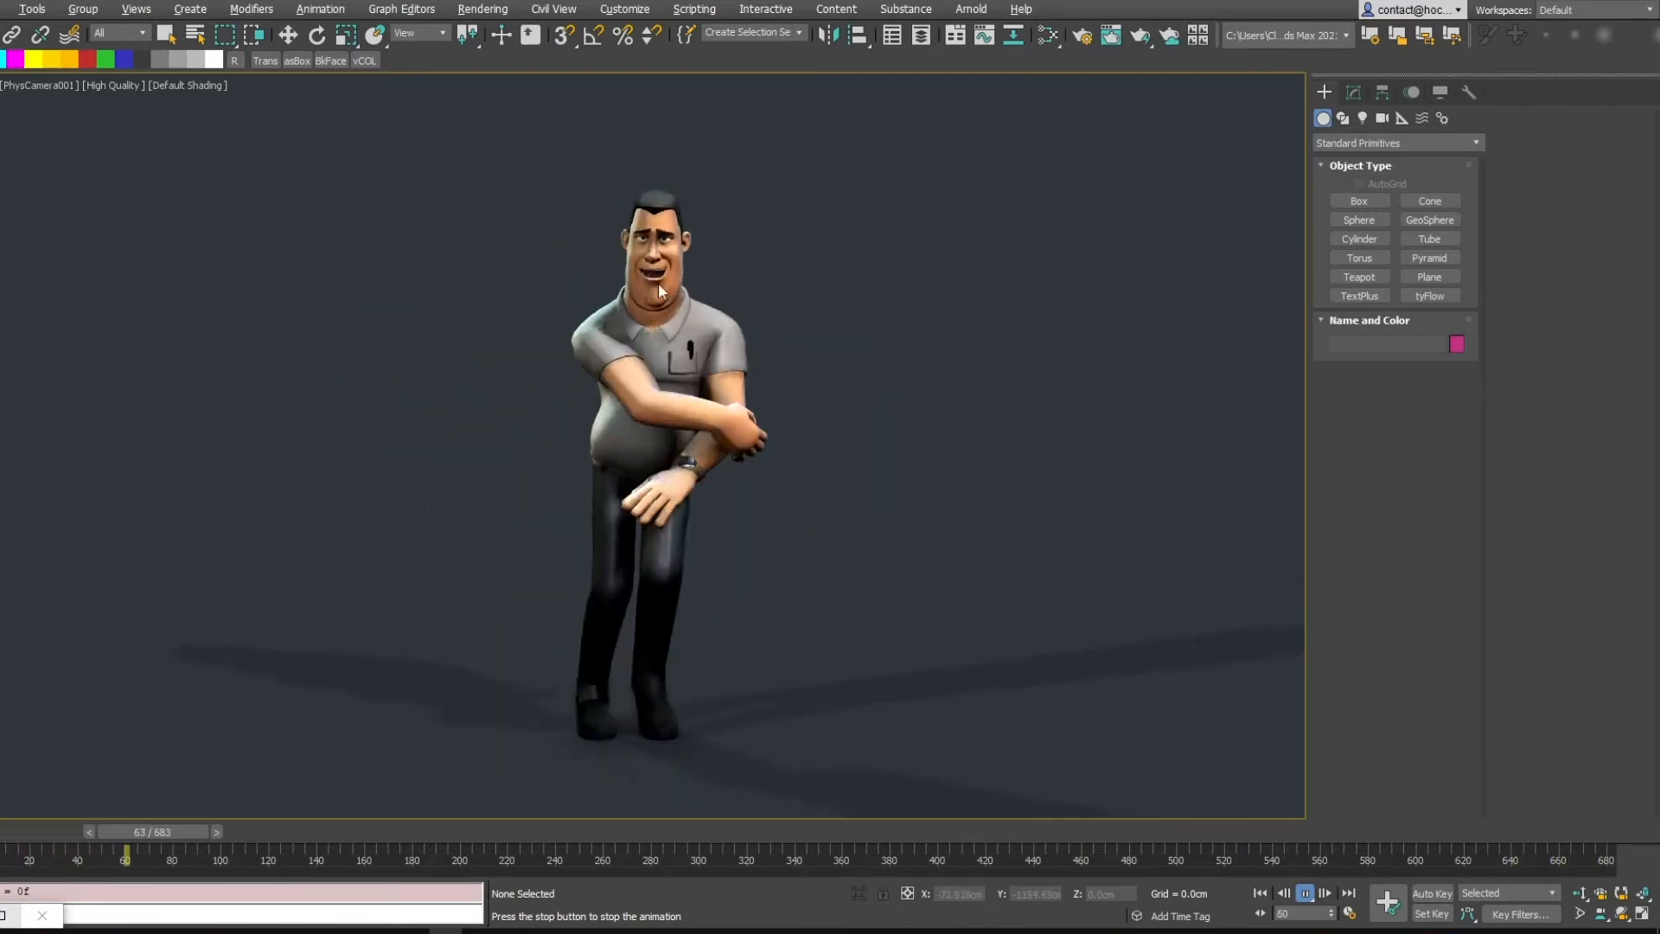
# Go to frame 0, select the character and add a Dorito modifier on top of its modifier stack
pyautogui.moveTo(277, 835); pyautogui.dragTo(43, 827)
pyautogui.click(646, 345)
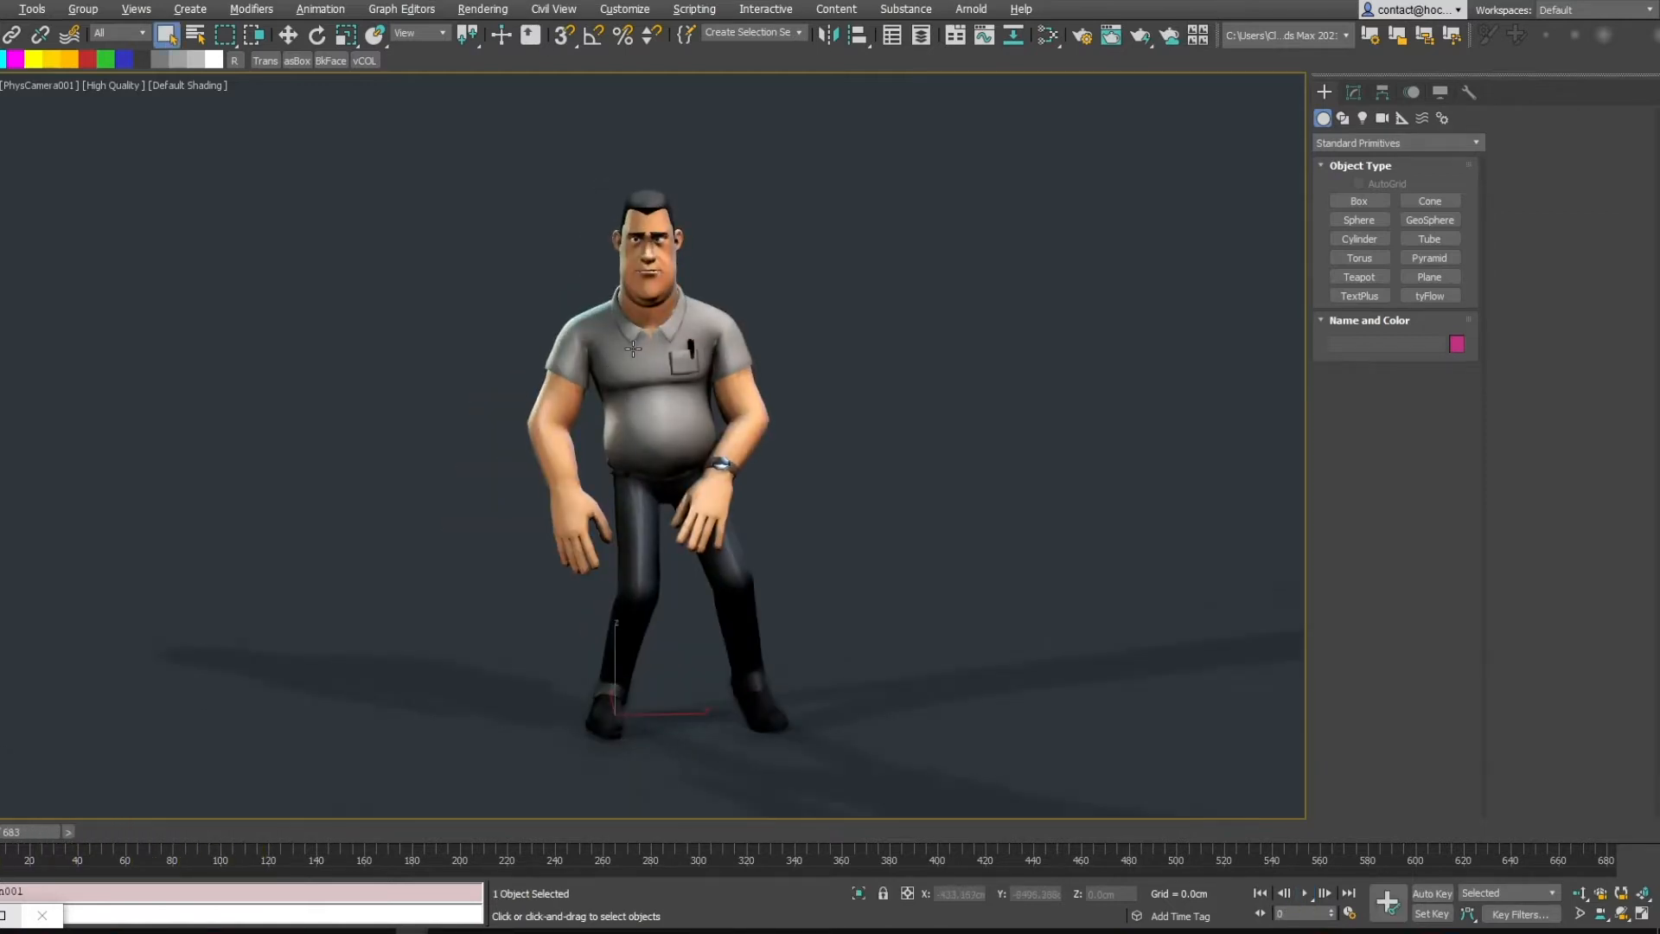
pyautogui.click(1351, 93)
pyautogui.click(1325, 169)
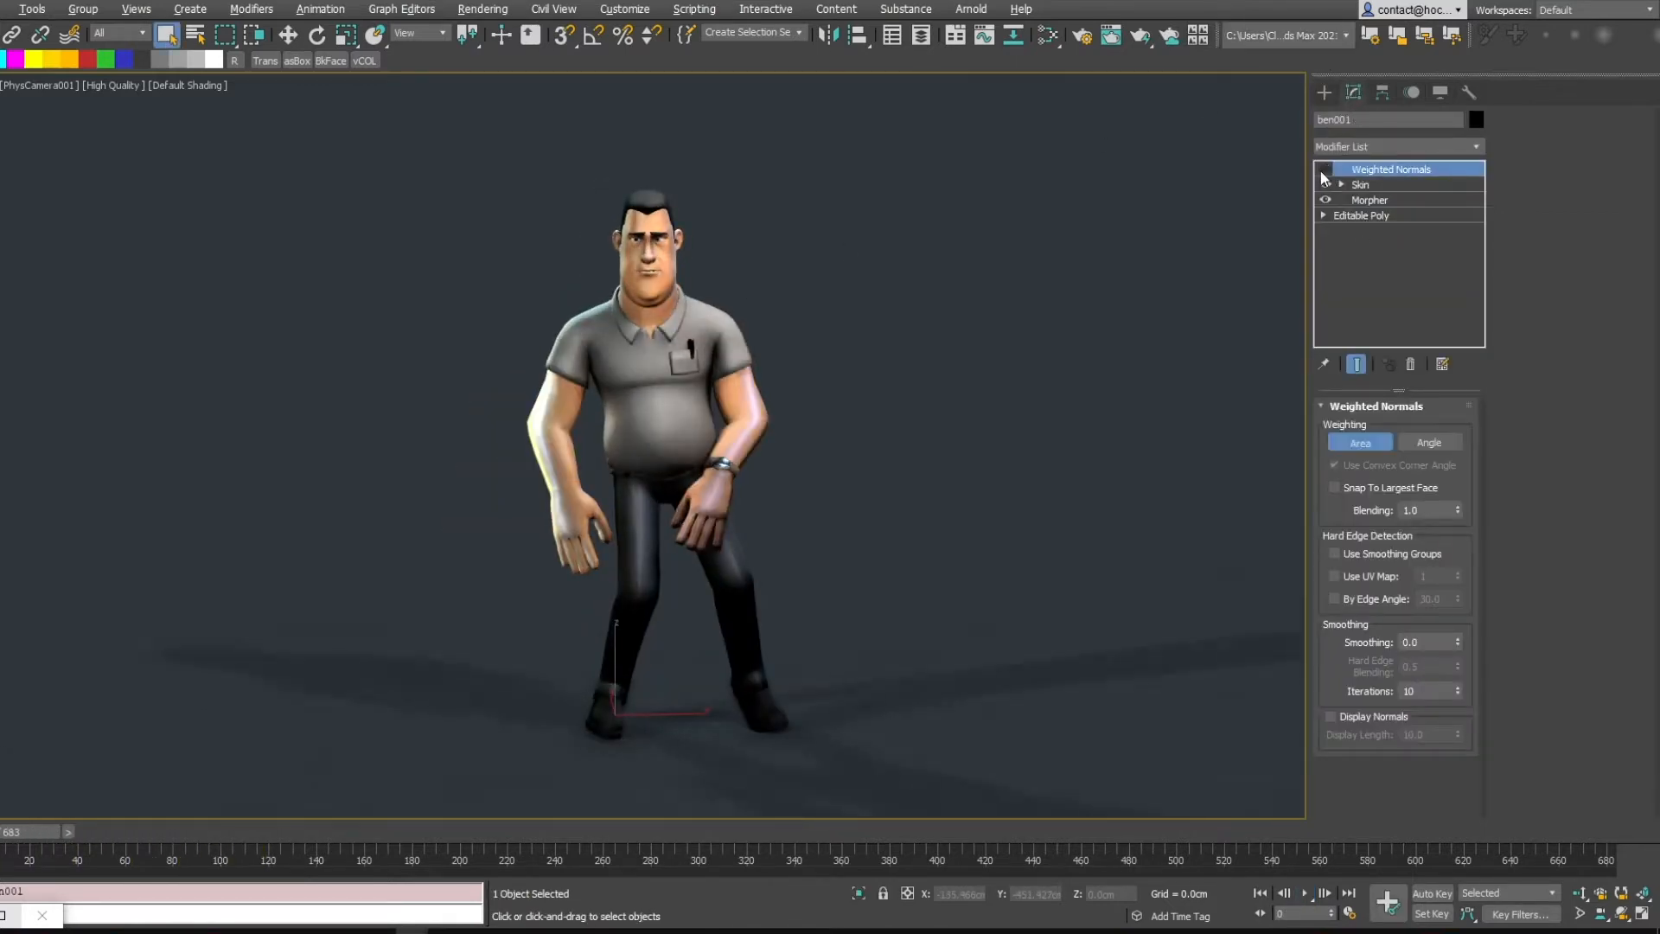
pyautogui.click(1478, 148)
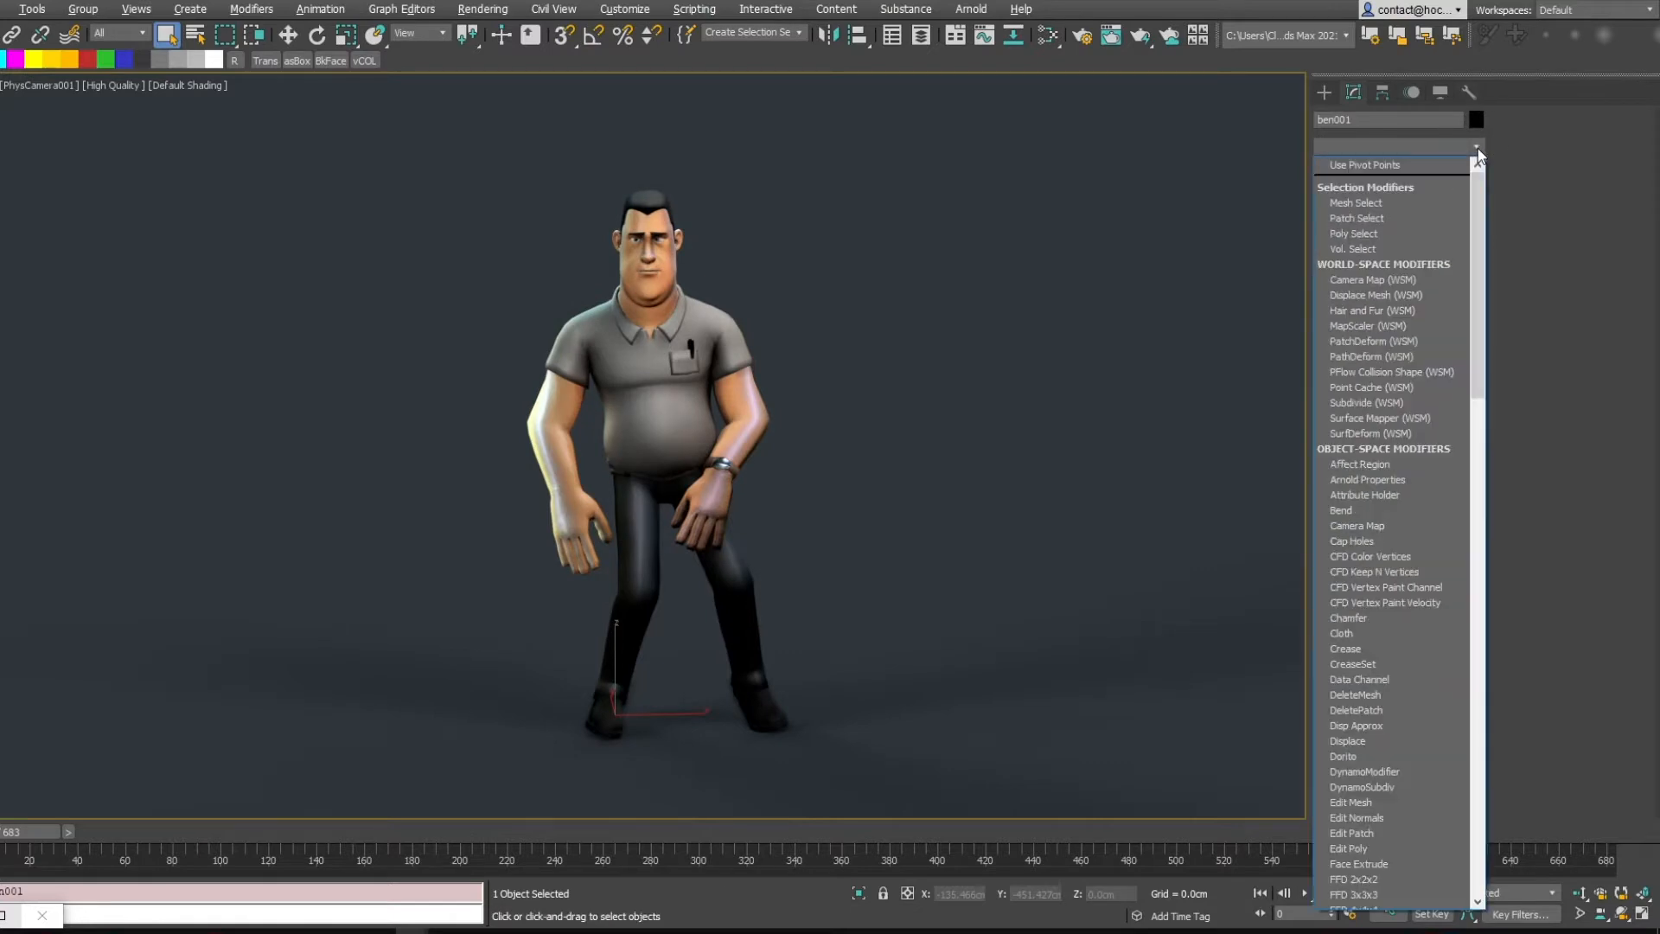
pyautogui.write('do')
pyautogui.click(1406, 163)
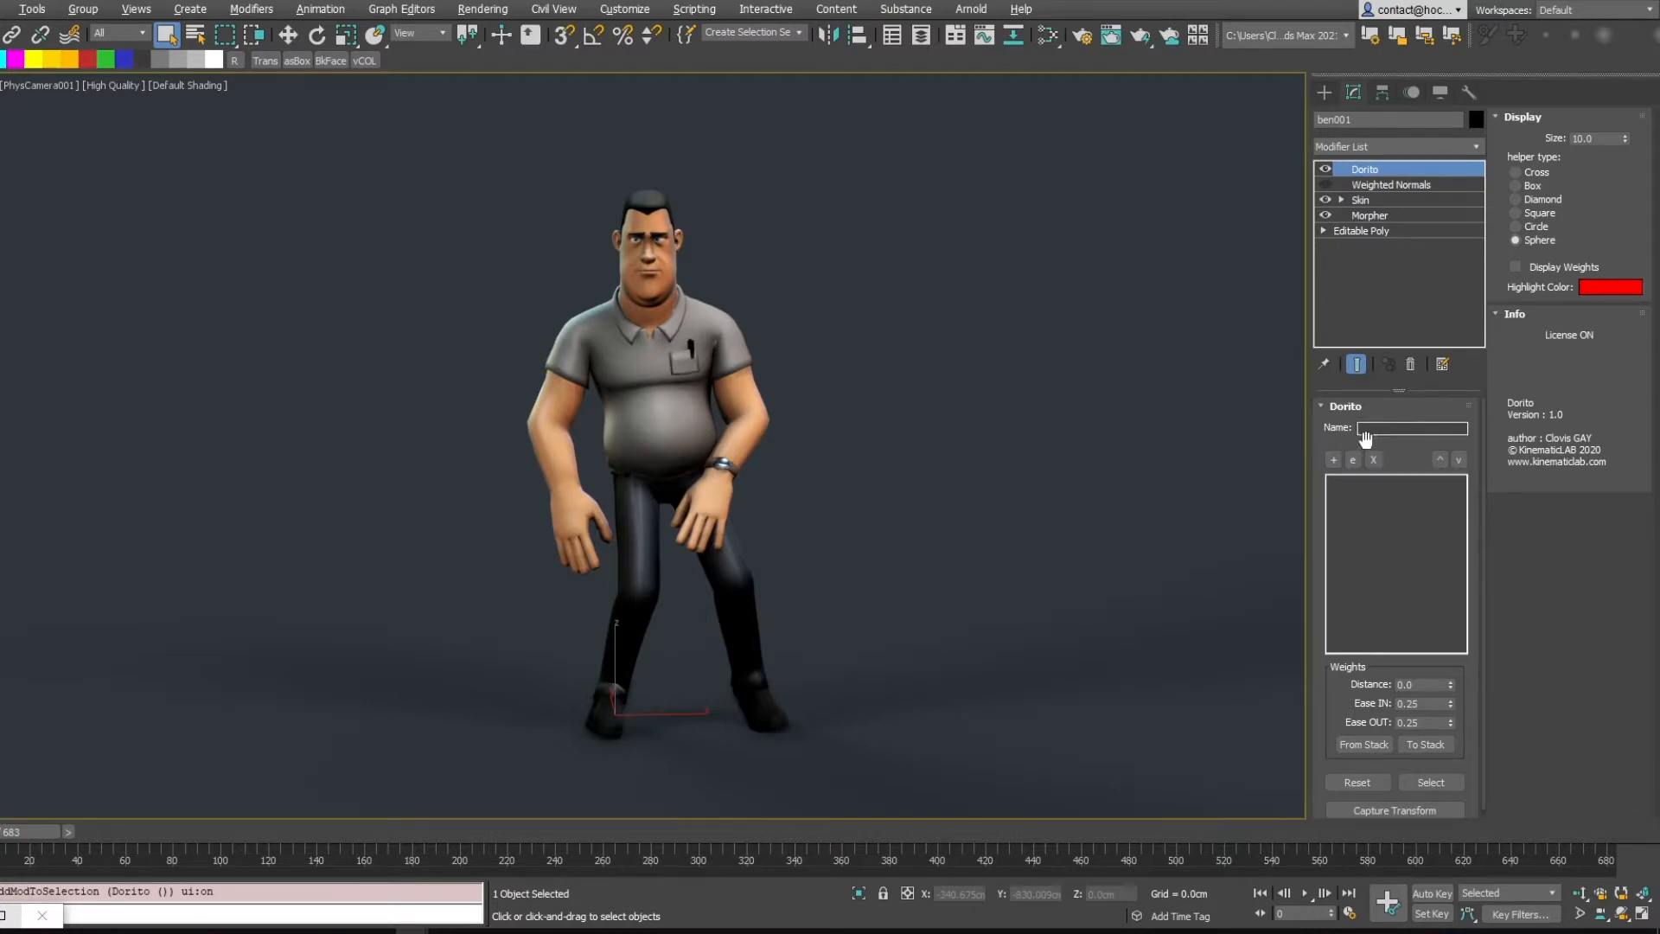
# Add a Dorito helper and place it on the character's belly
pyautogui.click(1334, 459)
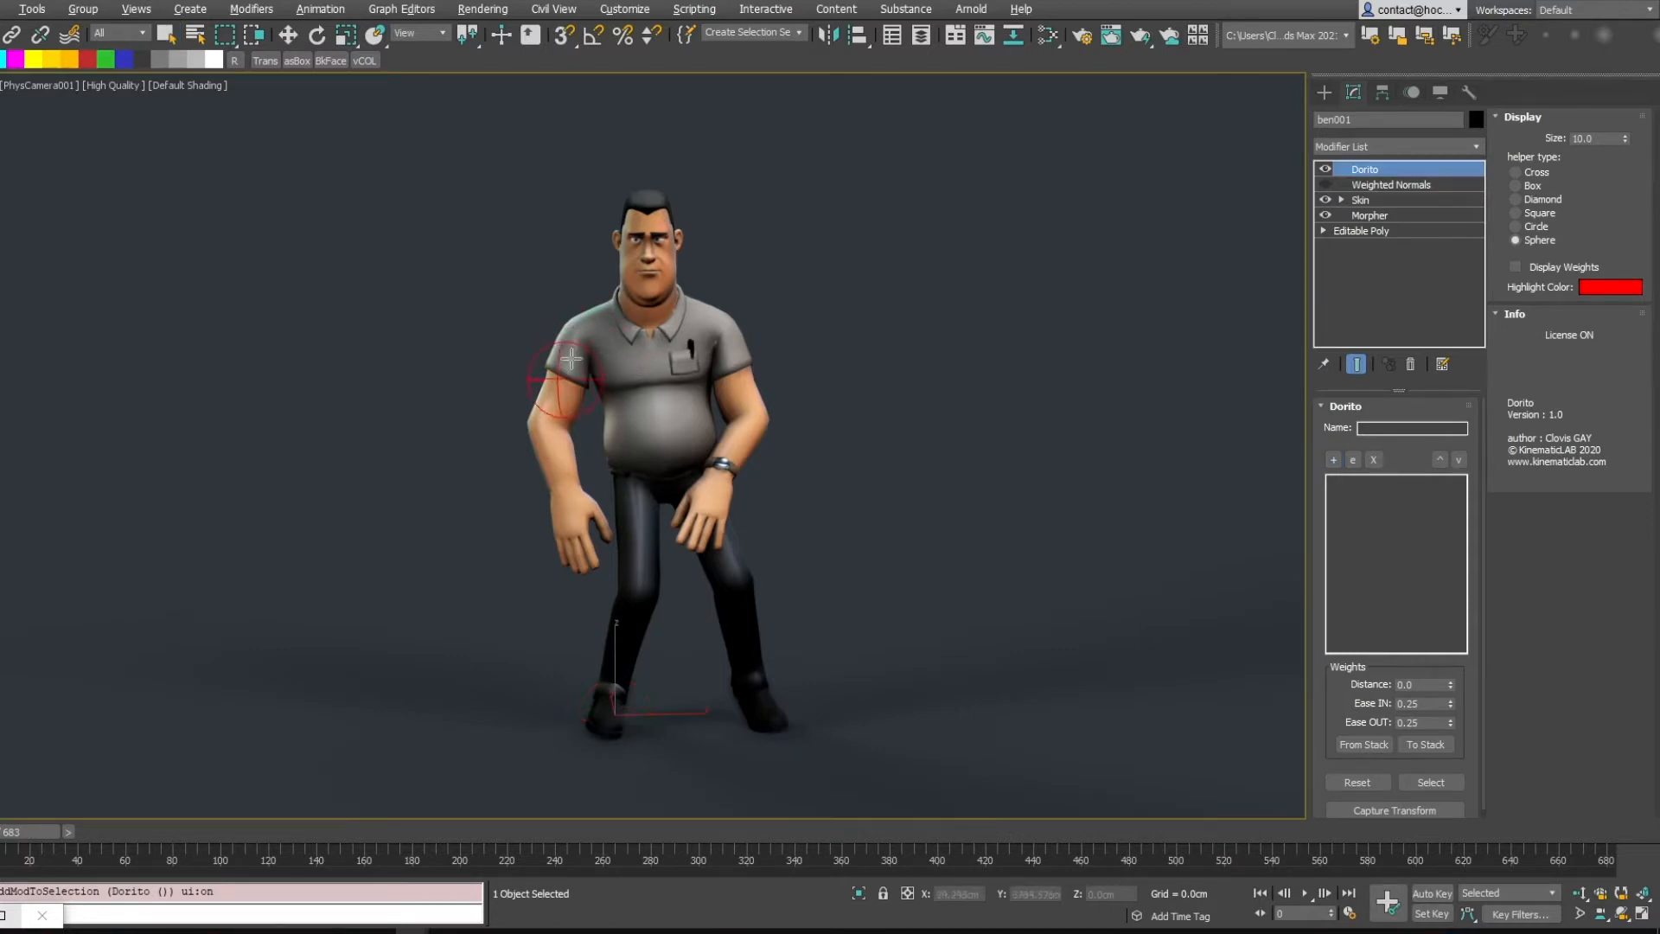
pyautogui.press('p')
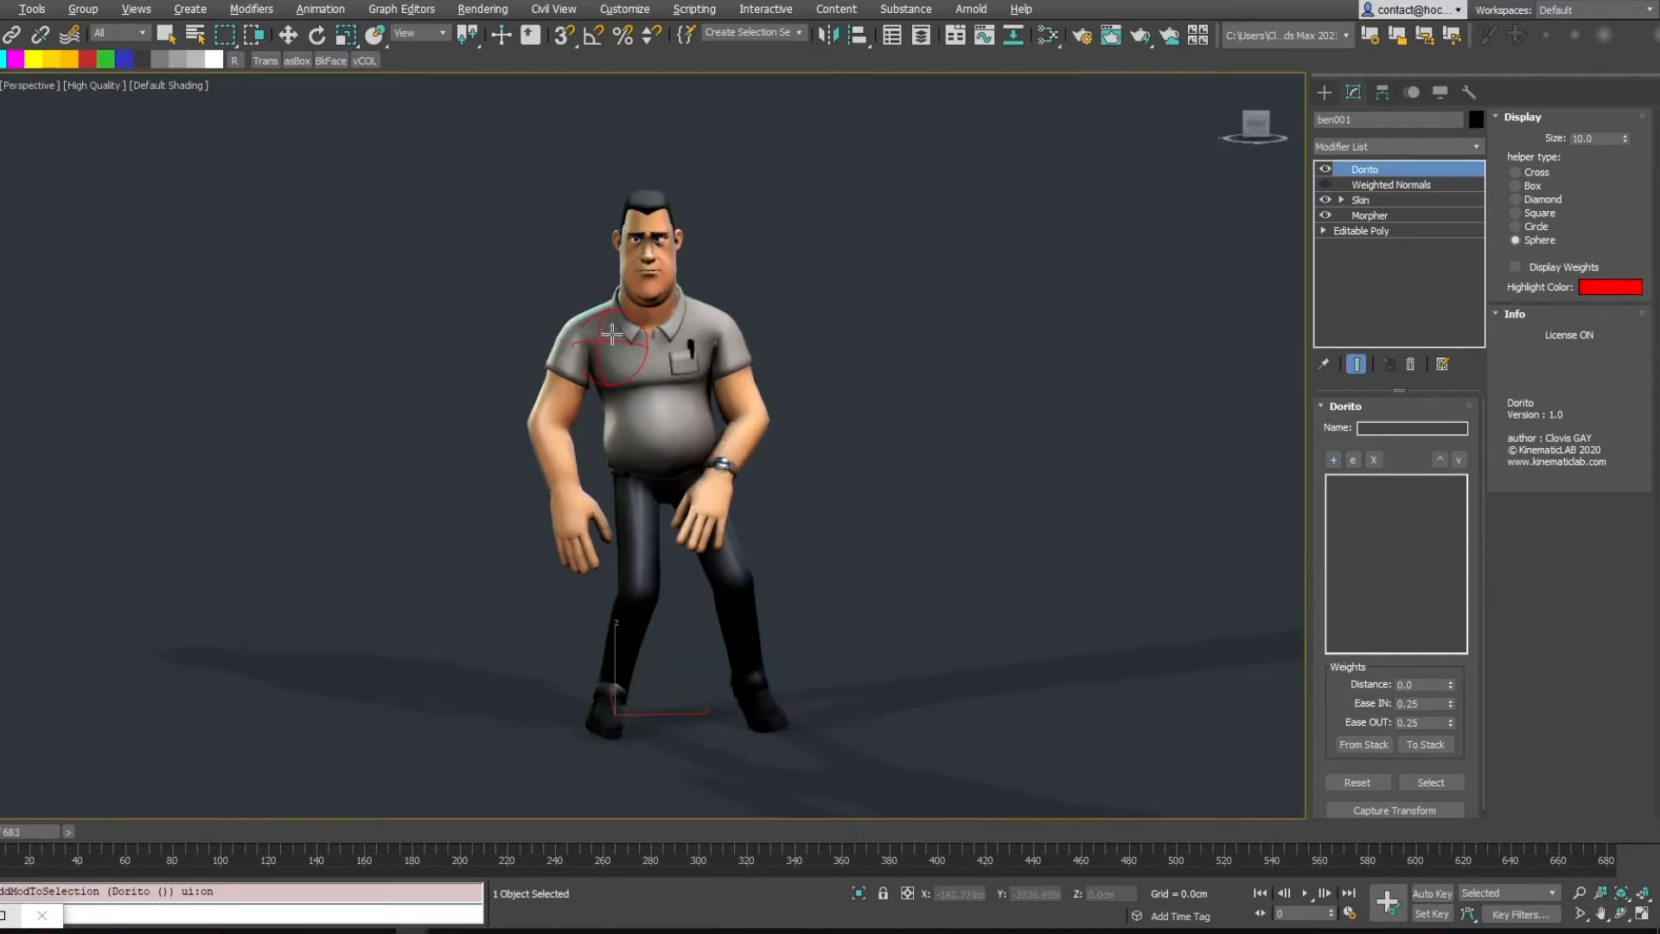
pyautogui.keyDown('alt'); pyautogui.moveTo(615, 339); pyautogui.dragTo(629, 340, button='middle'); pyautogui.keyUp('alt')
pyautogui.scroll(4, 629, 341)
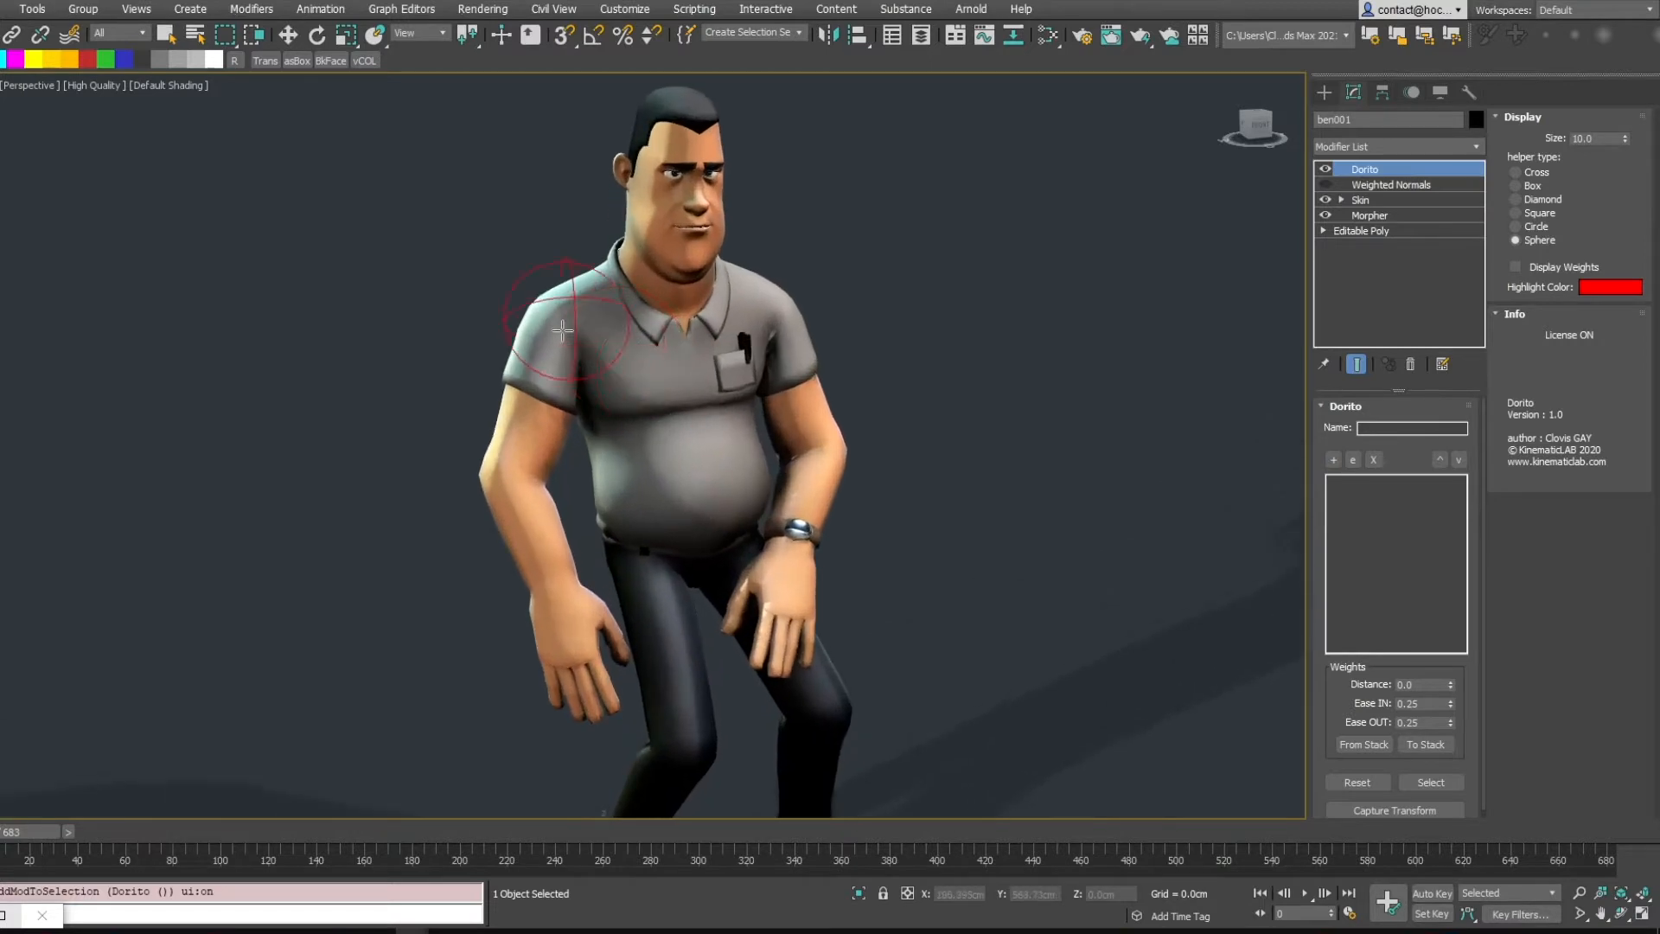
pyautogui.press('F4')
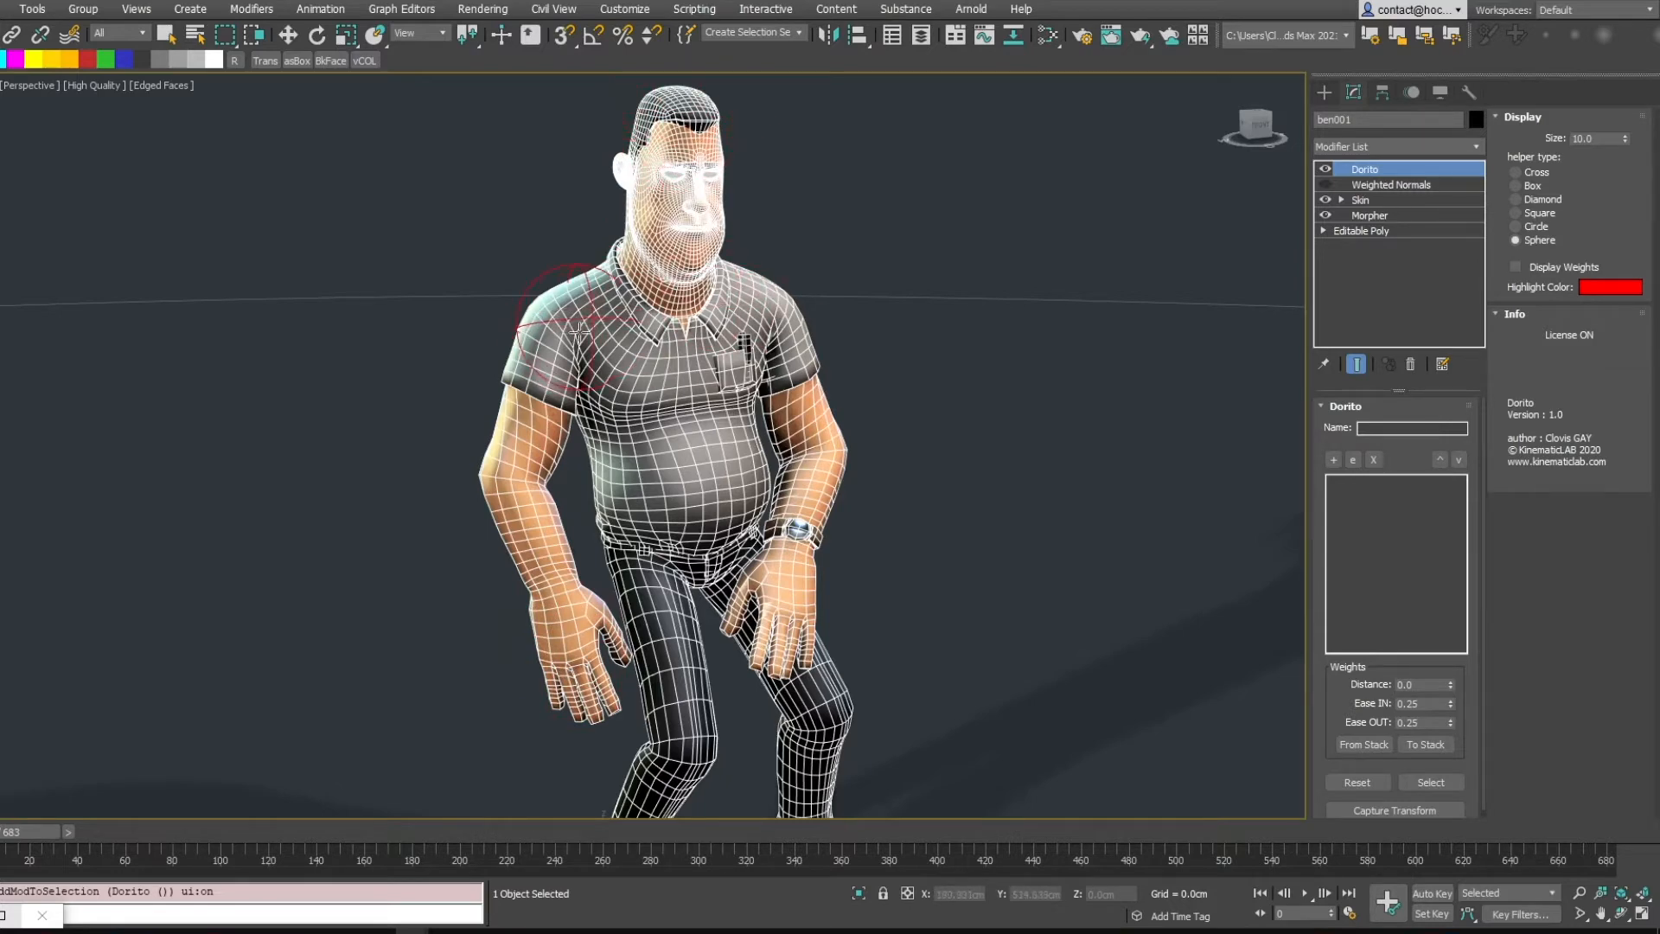
pyautogui.keyDown('alt'); pyautogui.moveTo(557, 295); pyautogui.dragTo(557, 353, button='middle'); pyautogui.keyUp('alt')
pyautogui.keyDown('alt'); pyautogui.moveTo(518, 467); pyautogui.dragTo(537, 530, button='middle'); pyautogui.keyUp('alt')
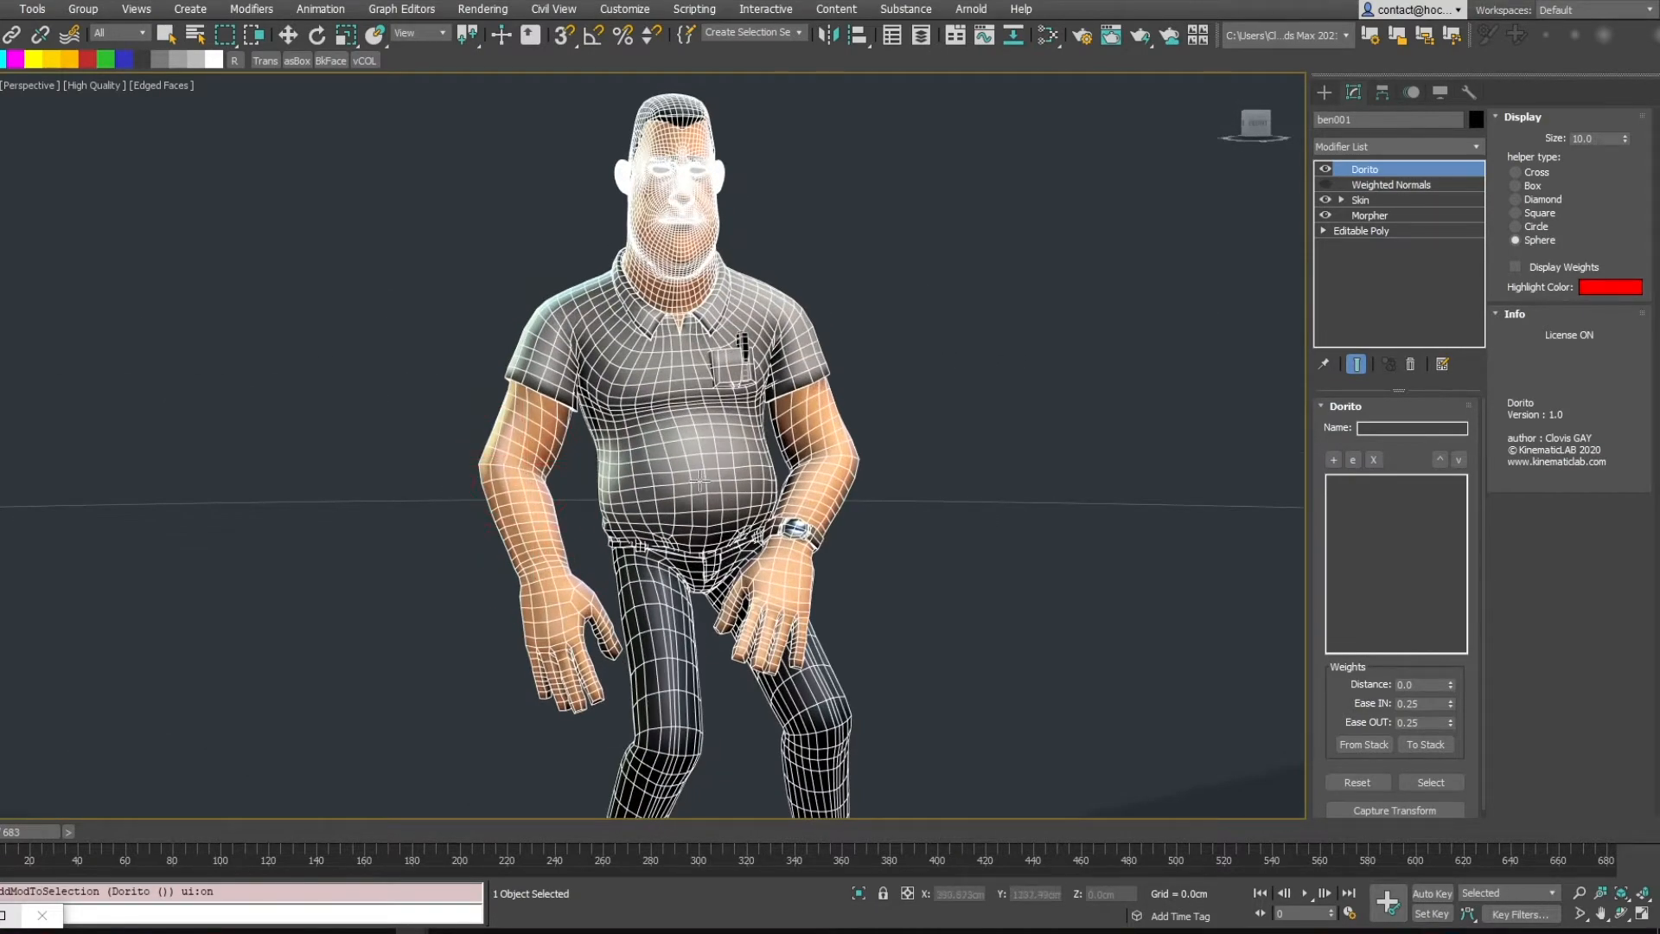
pyautogui.press('F3')
pyautogui.keyDown('alt'); pyautogui.moveTo(699, 480); pyautogui.dragTo(602, 366, button='middle'); pyautogui.keyUp('alt')
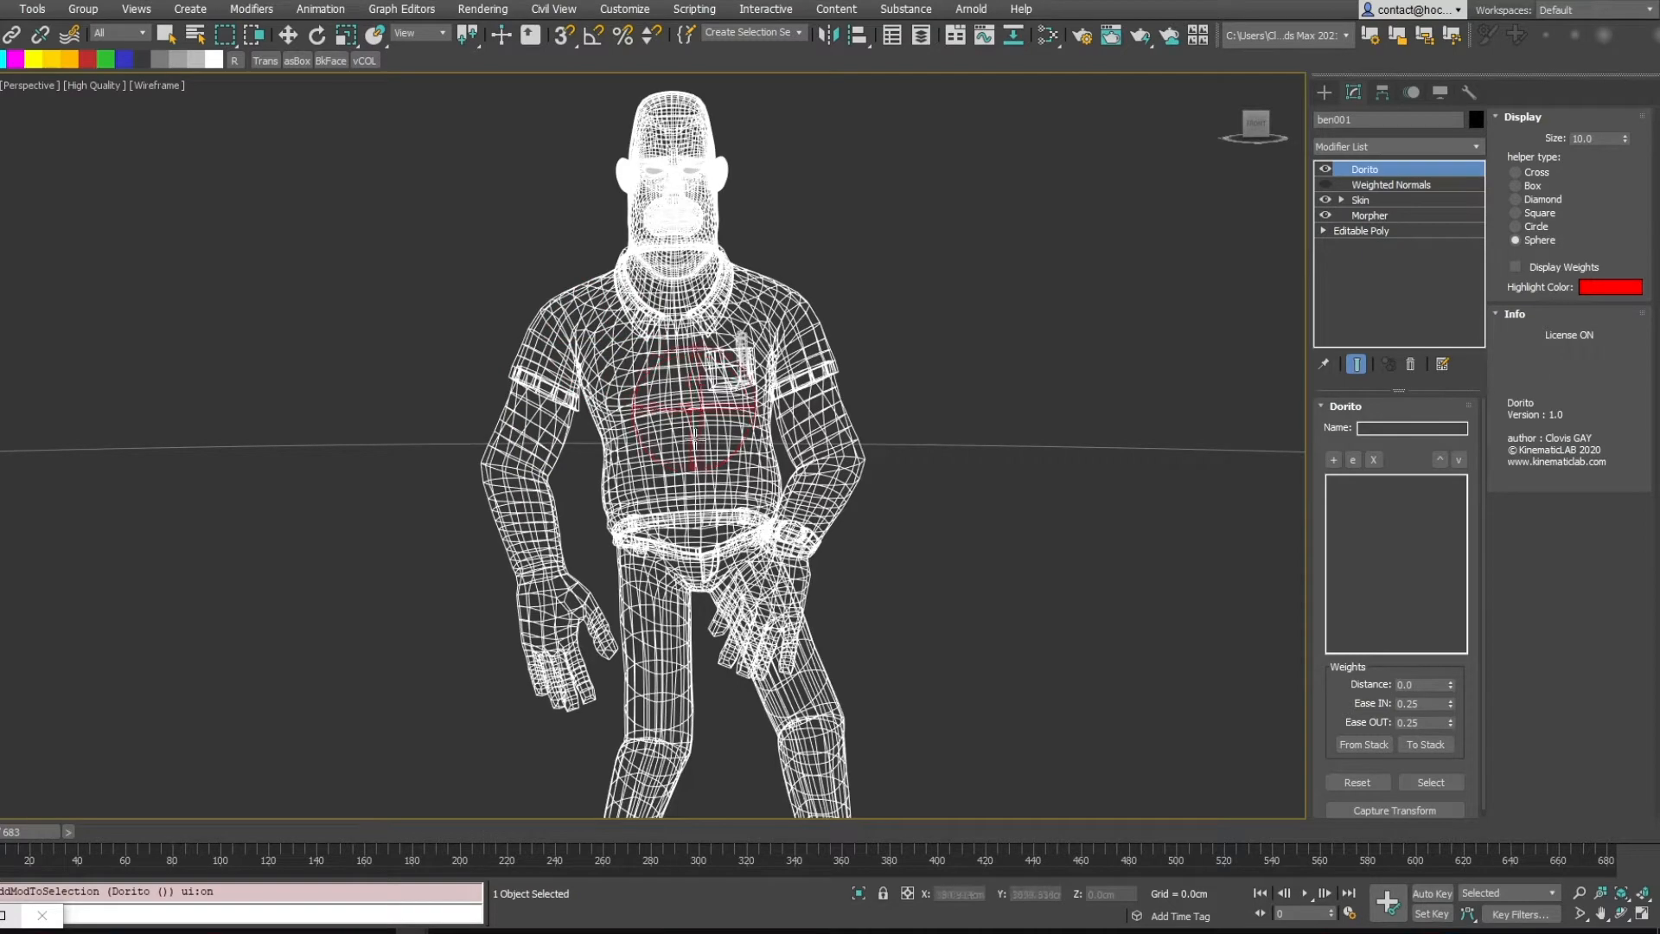
pyautogui.press('F3')
pyautogui.keyDown('alt'); pyautogui.moveTo(711, 386); pyautogui.dragTo(717, 391, button='middle'); pyautogui.keyUp('alt')
pyautogui.click(692, 374)
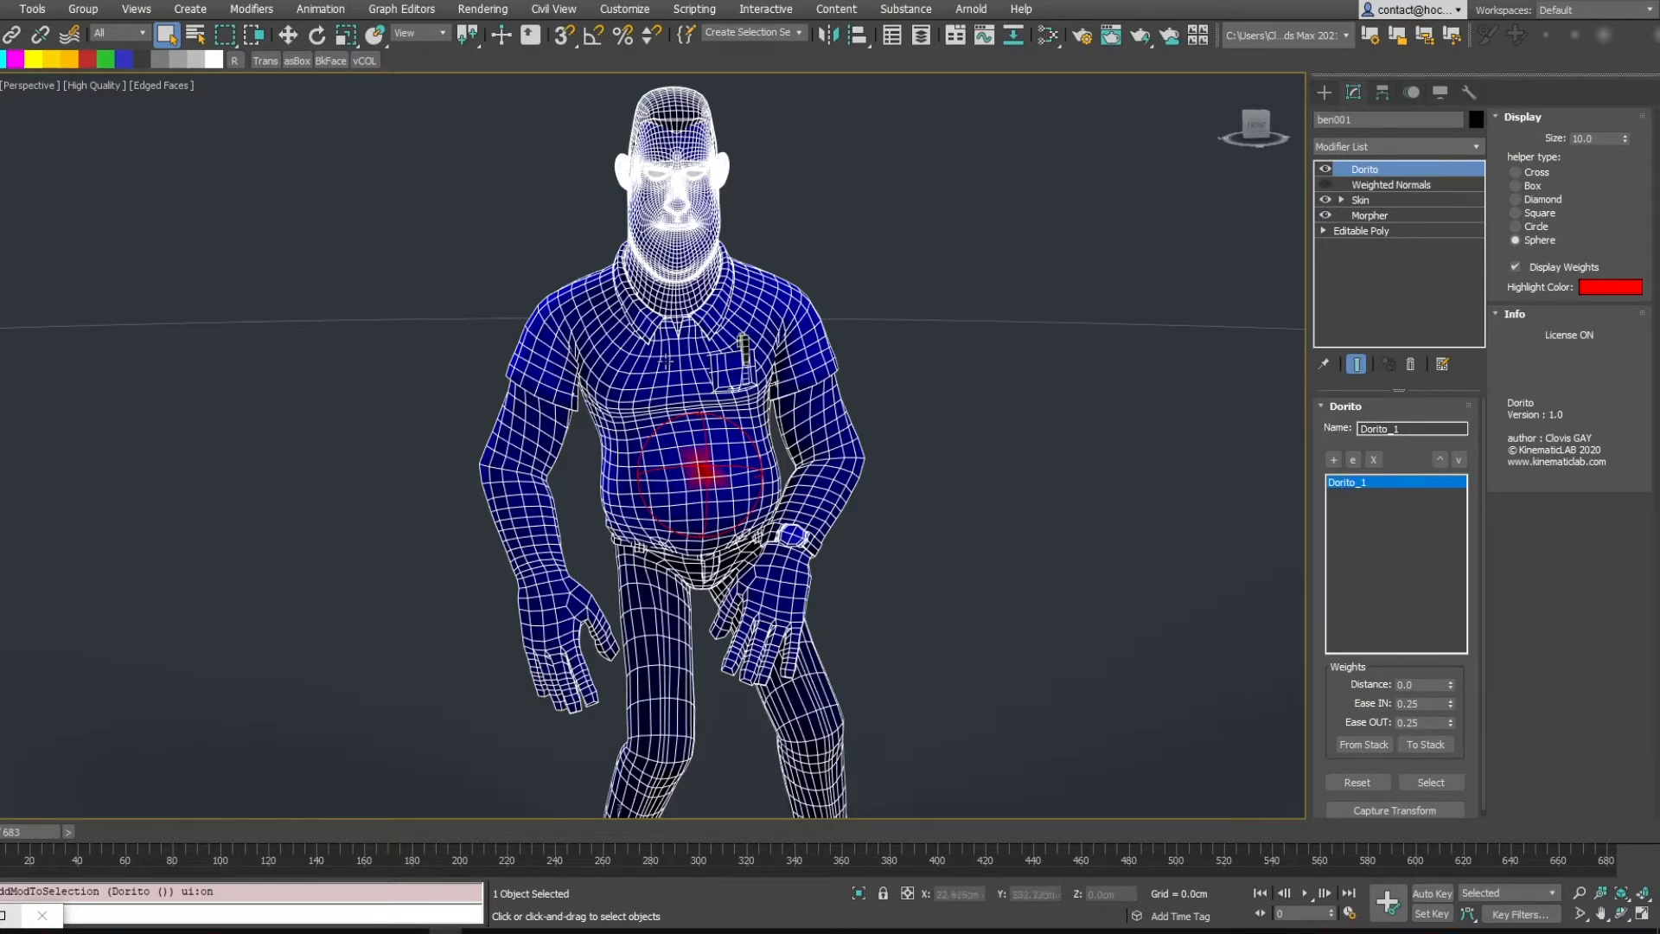
# Deselect the character and play the animation to preview the belly deformation
pyautogui.click(1353, 459)
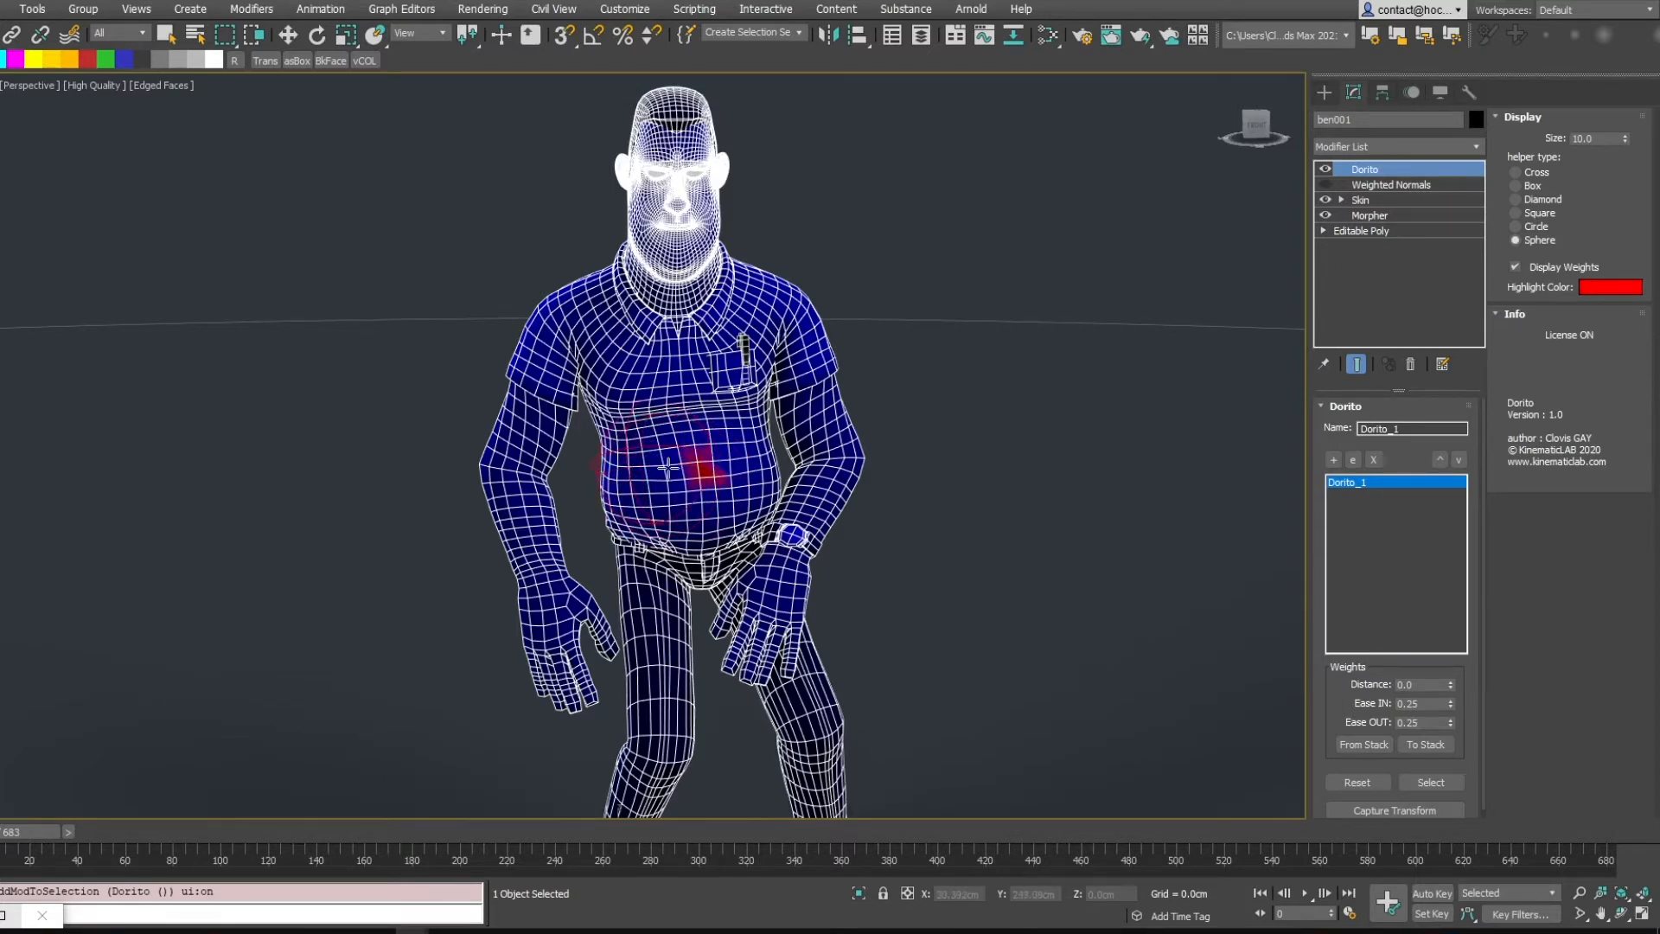
pyautogui.rightClick(713, 443)
pyautogui.moveTo(718, 382); pyautogui.dragTo(746, 348, button='middle')
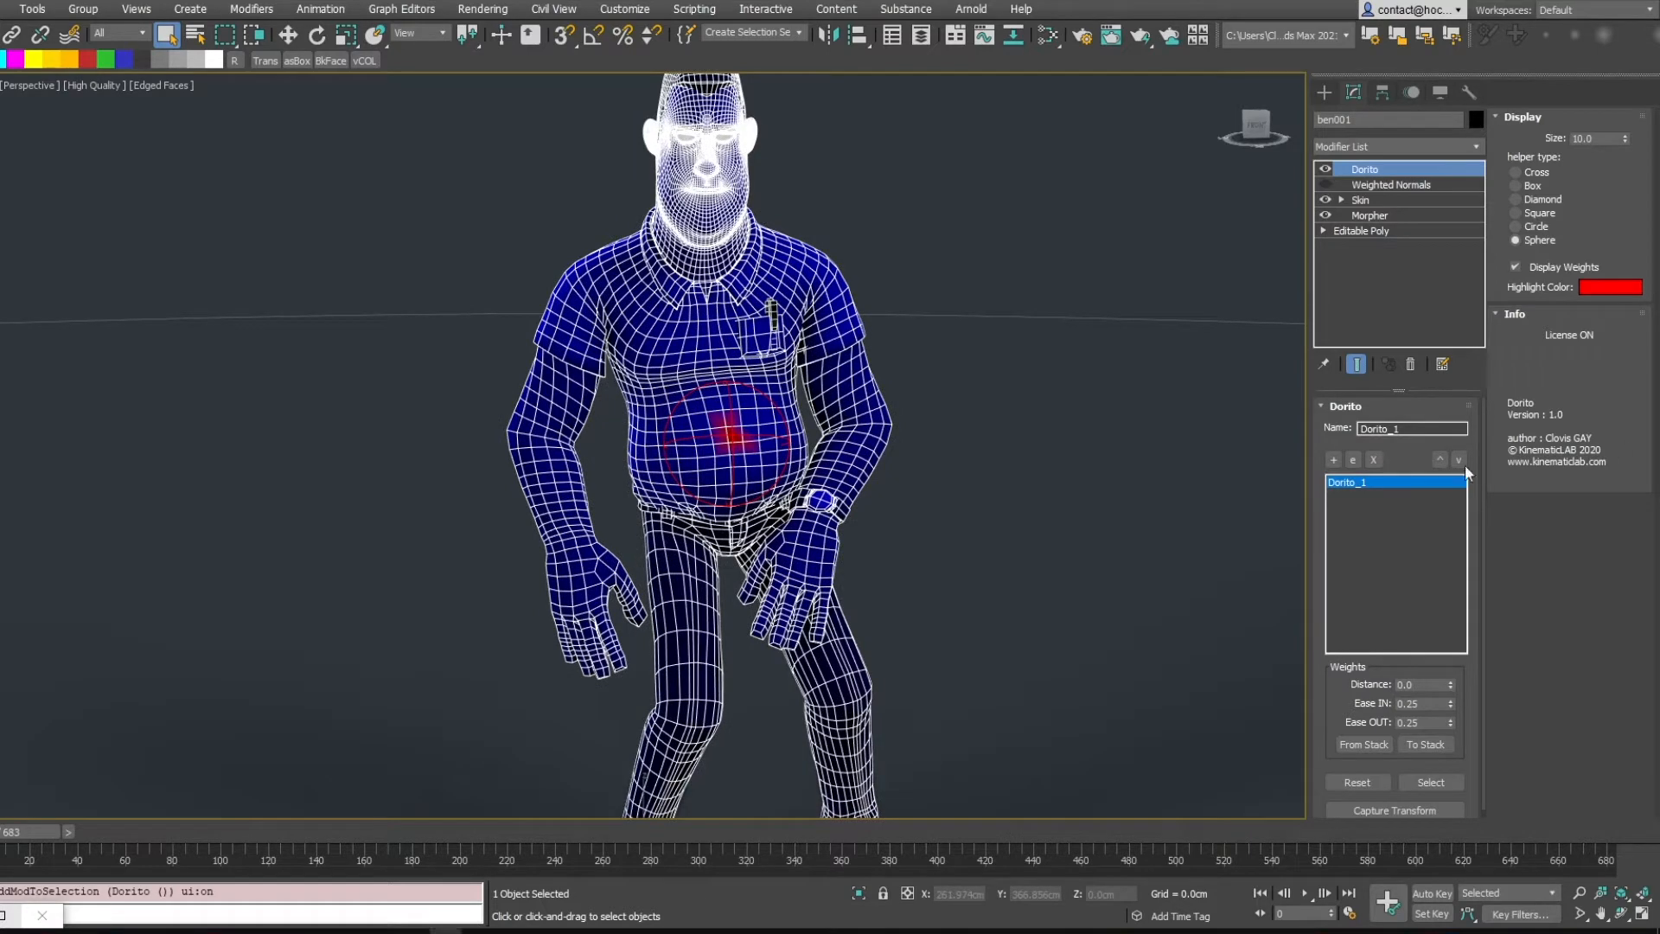
pyautogui.click(1062, 485)
pyautogui.press('F4')
pyautogui.scroll(-5, 1074, 443)
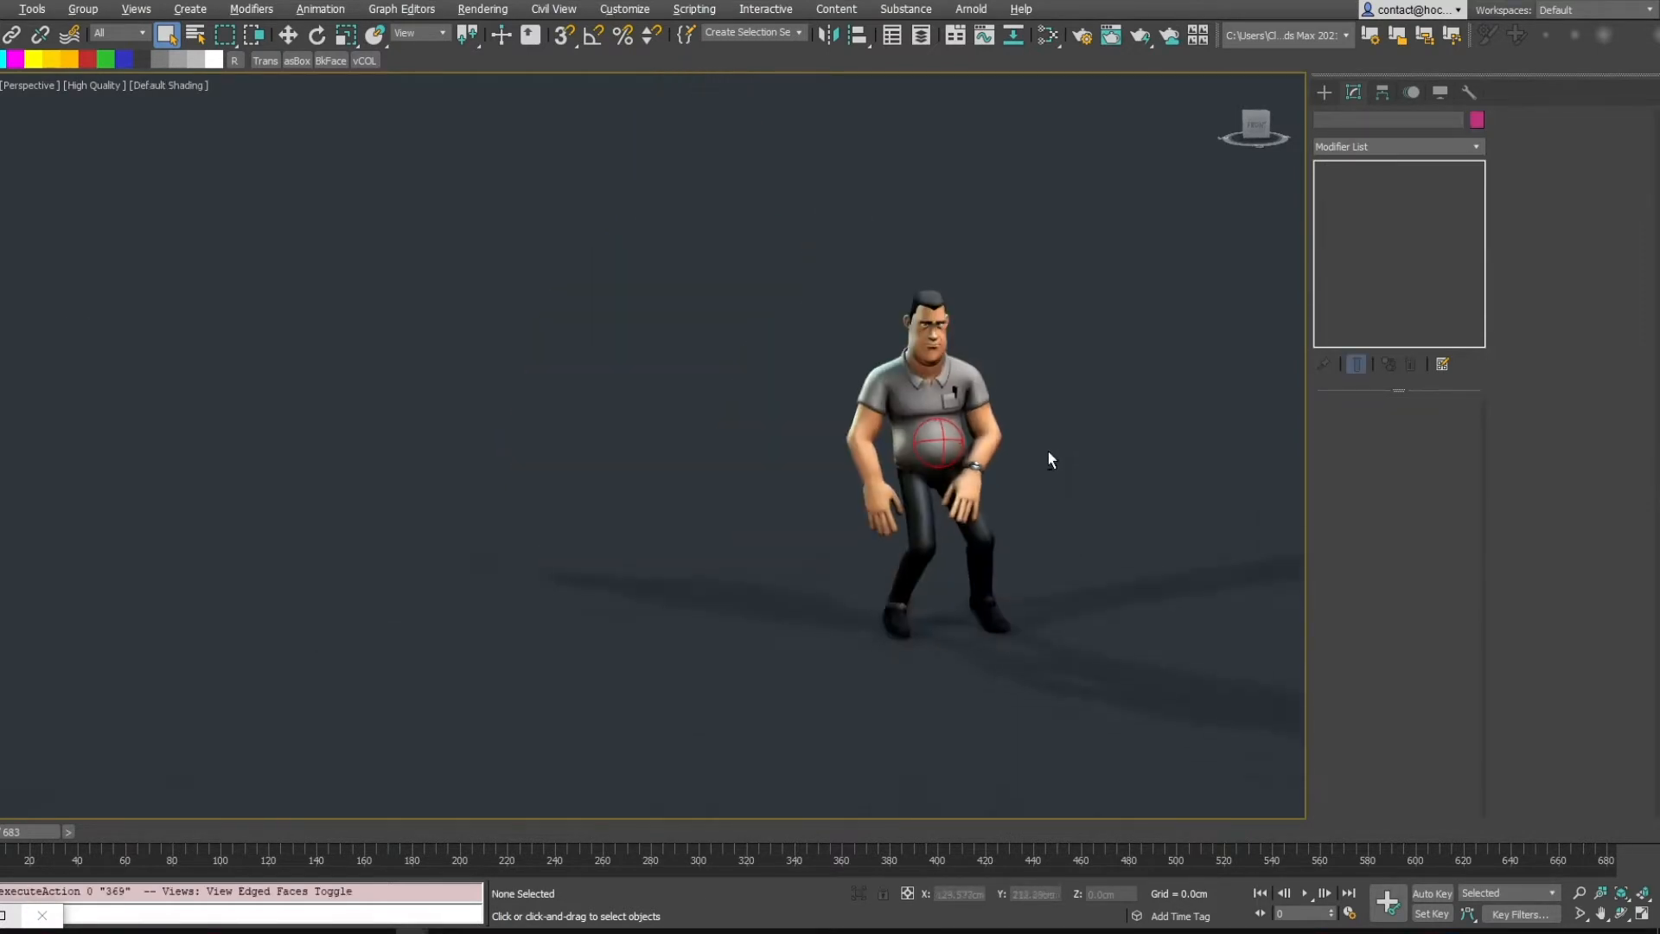
pyautogui.scroll(1, 1048, 451)
pyautogui.scroll(2, 988, 405)
pyautogui.moveTo(985, 400); pyautogui.dragTo(800, 348, button='middle')
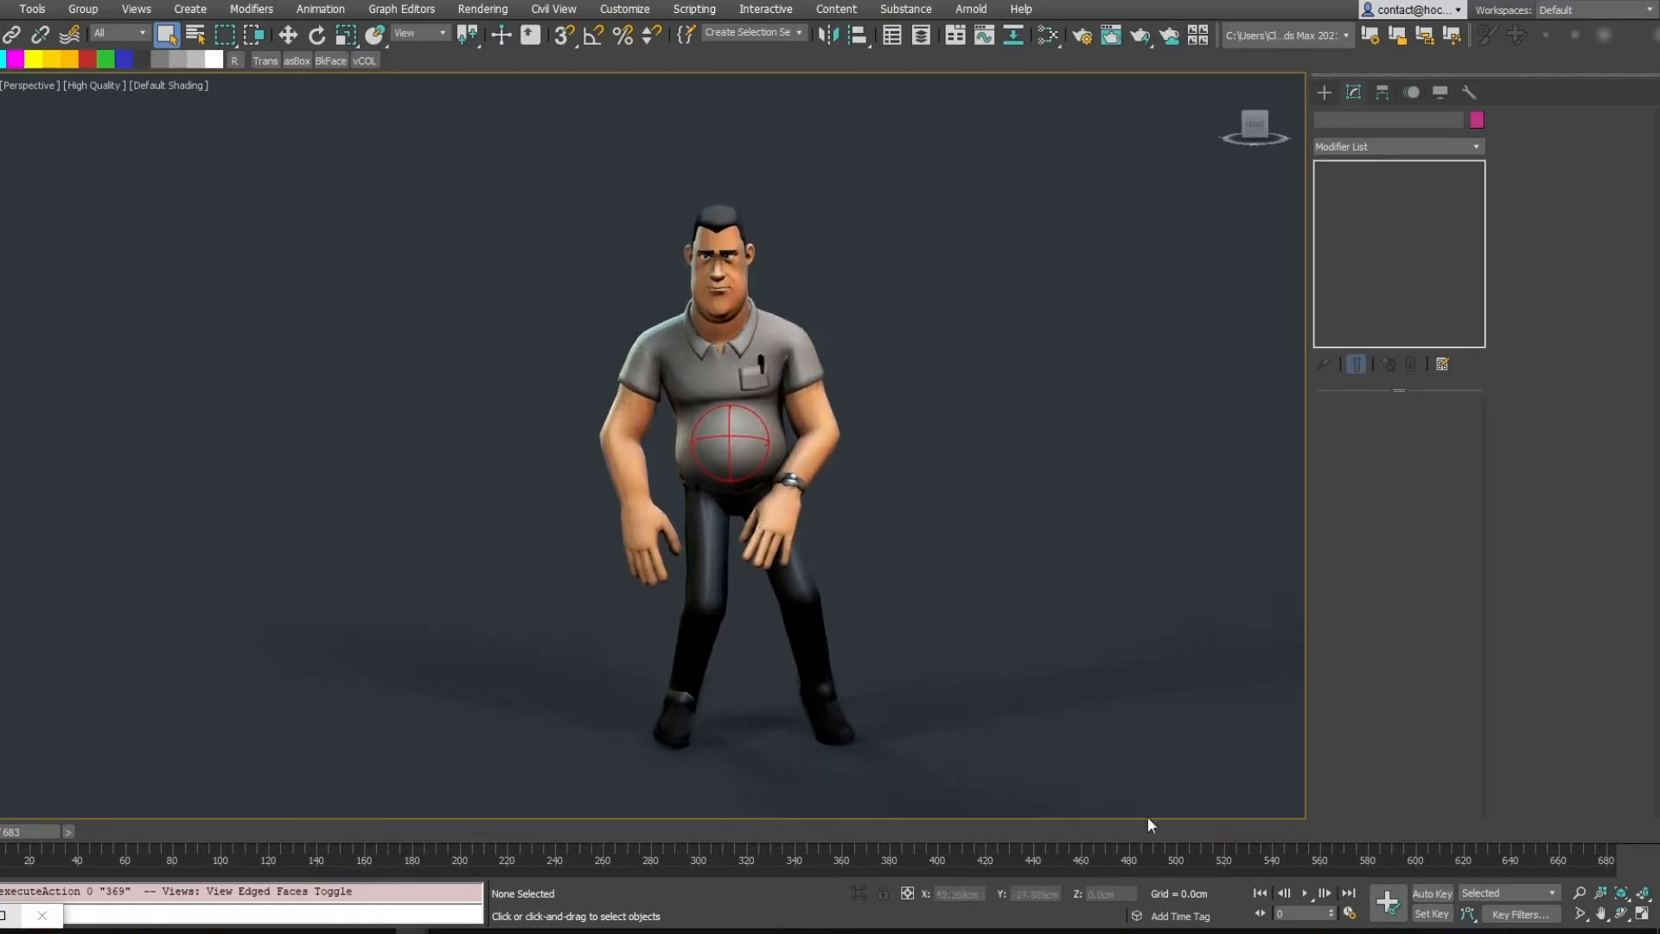
pyautogui.click(1307, 894)
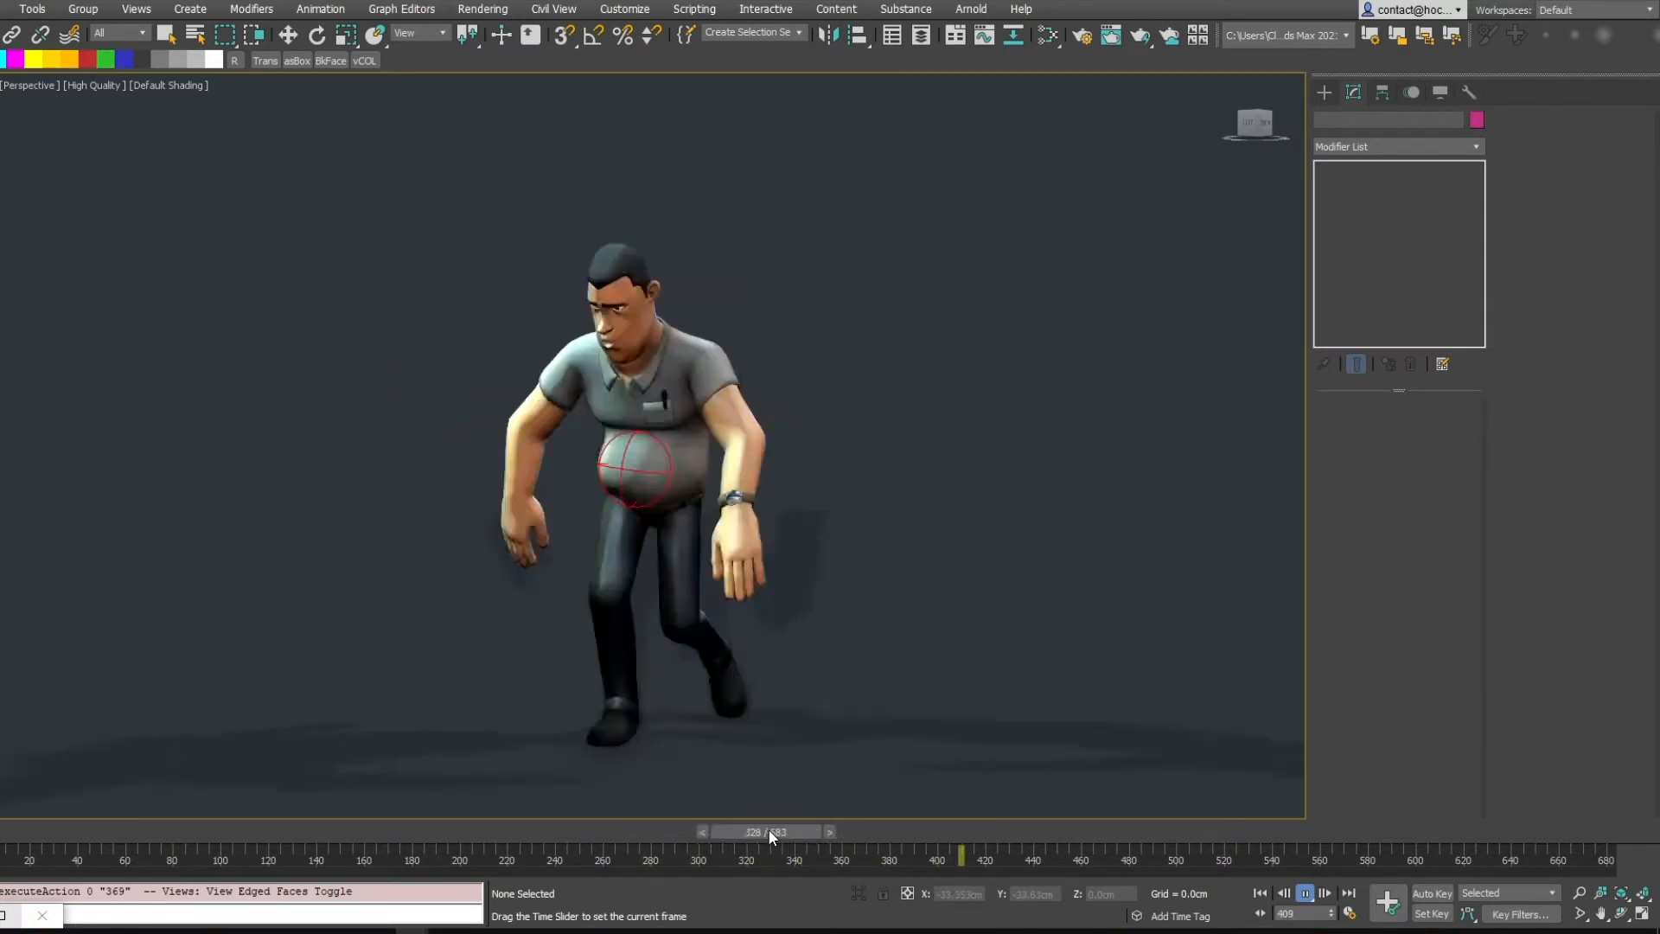
# Return to frame 0, select the character and switch off the Dorito modifier
pyautogui.moveTo(771, 832); pyautogui.dragTo(17, 832)
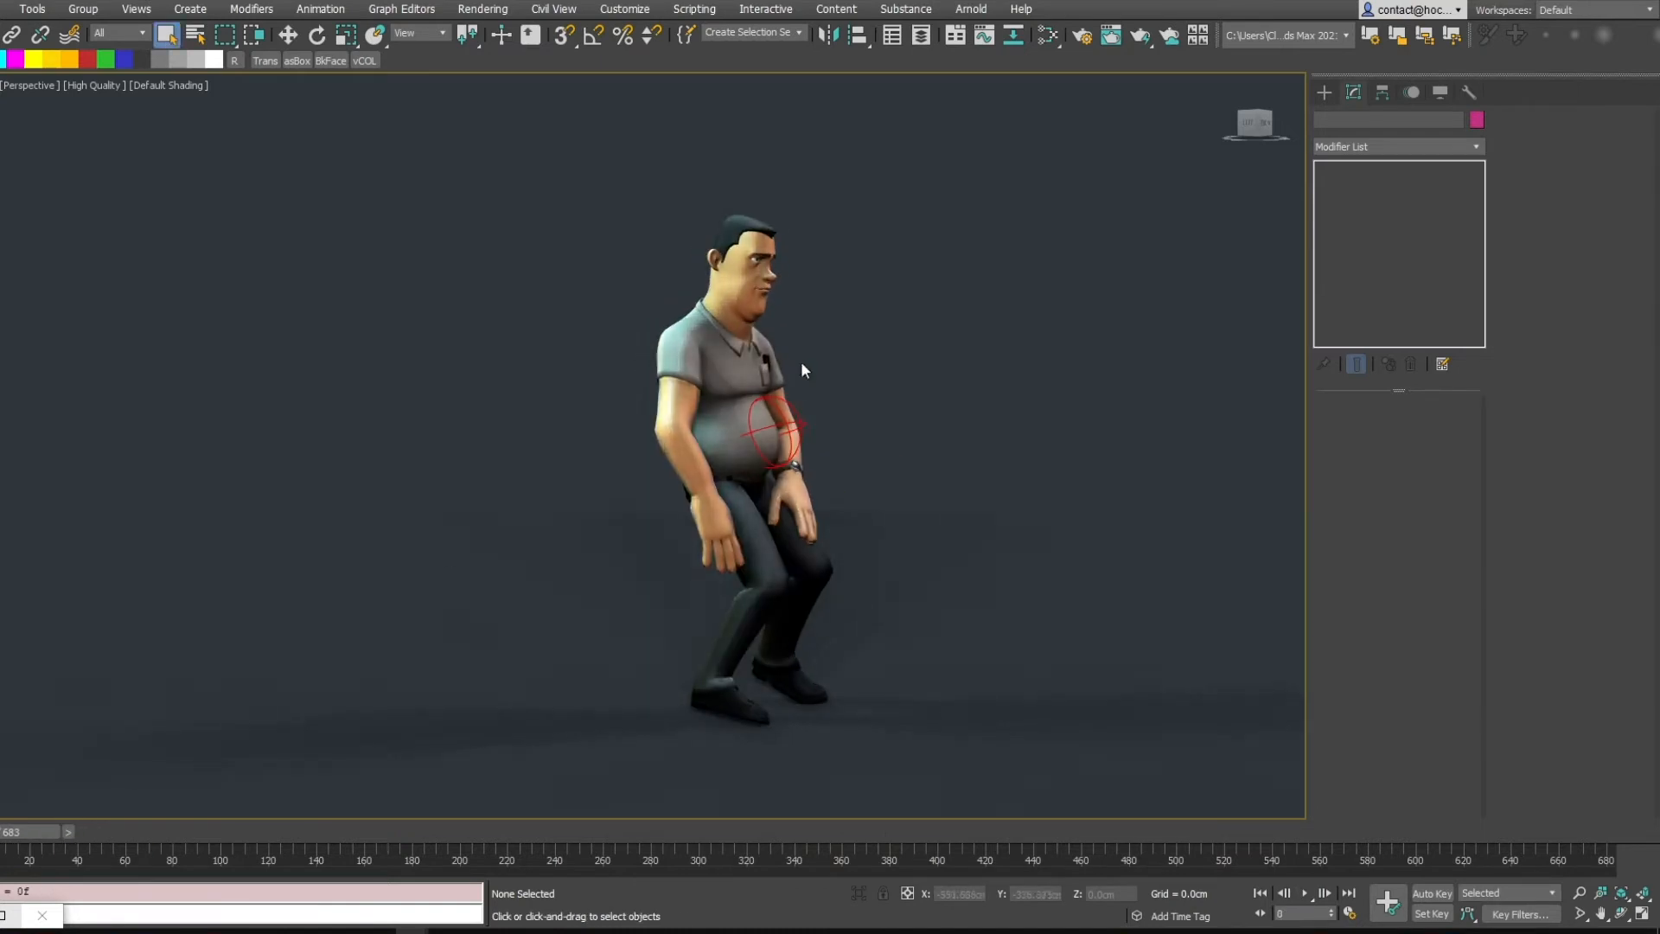
pyautogui.keyDown('alt'); pyautogui.moveTo(891, 367); pyautogui.dragTo(804, 384, button='middle'); pyautogui.keyUp('alt')
pyautogui.scroll(4, 851, 372)
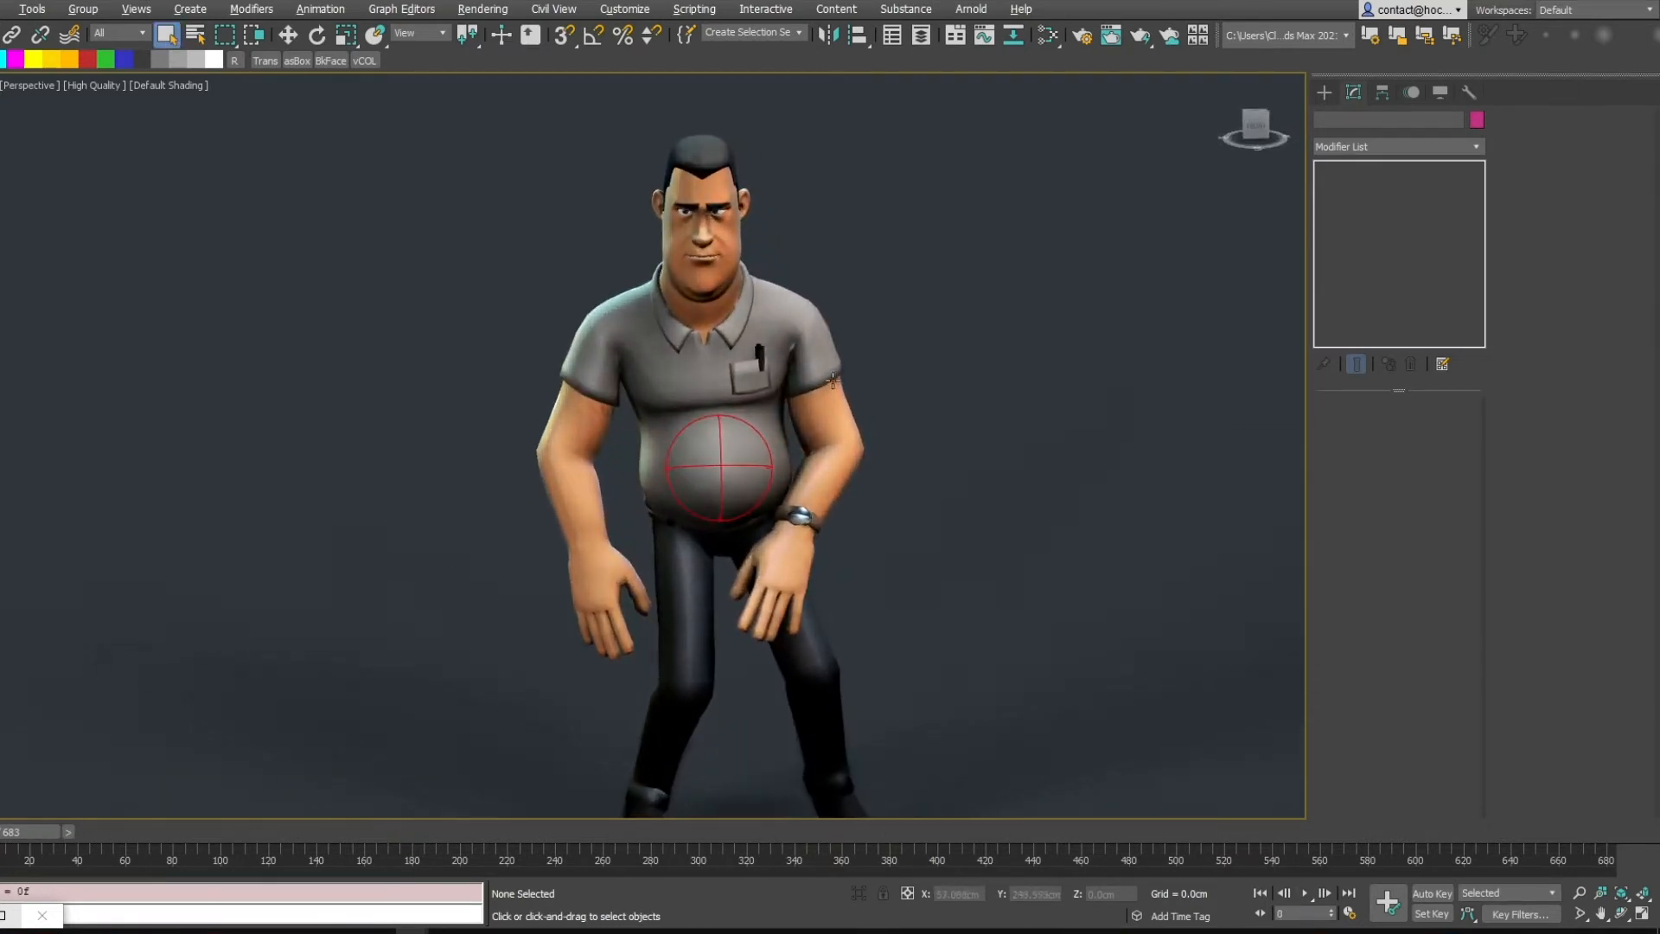
pyautogui.click(711, 392)
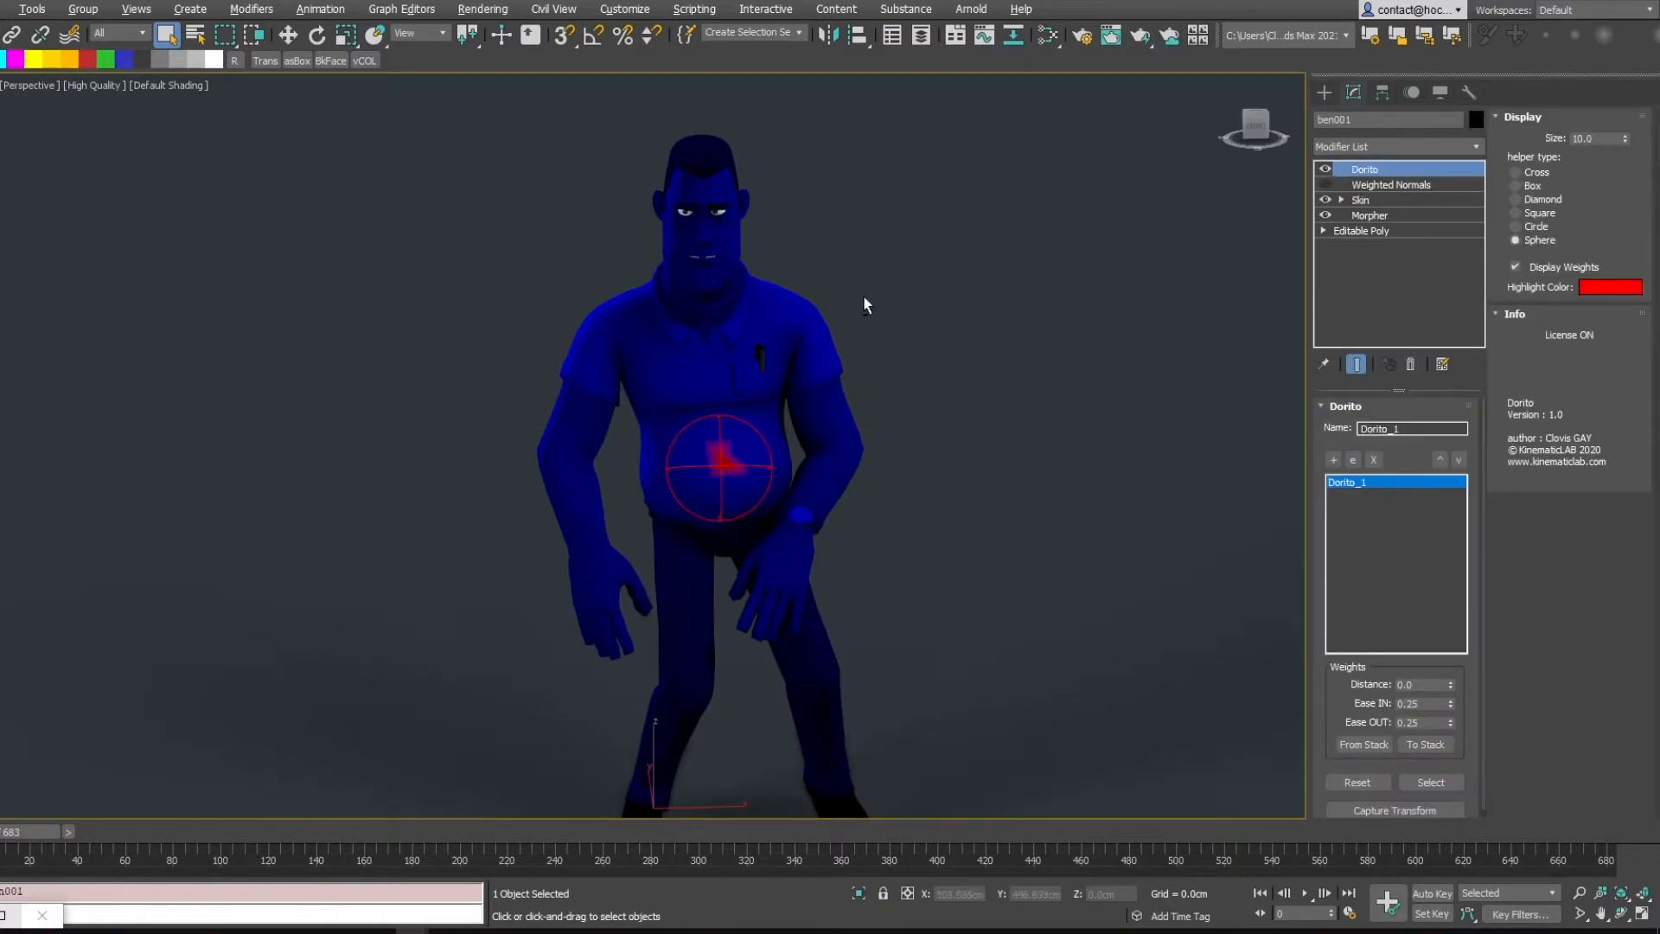
pyautogui.keyDown('alt'); pyautogui.moveTo(864, 297); pyautogui.dragTo(882, 300, button='middle'); pyautogui.keyUp('alt')
pyautogui.scroll(2, 763, 297)
pyautogui.click(1327, 169)
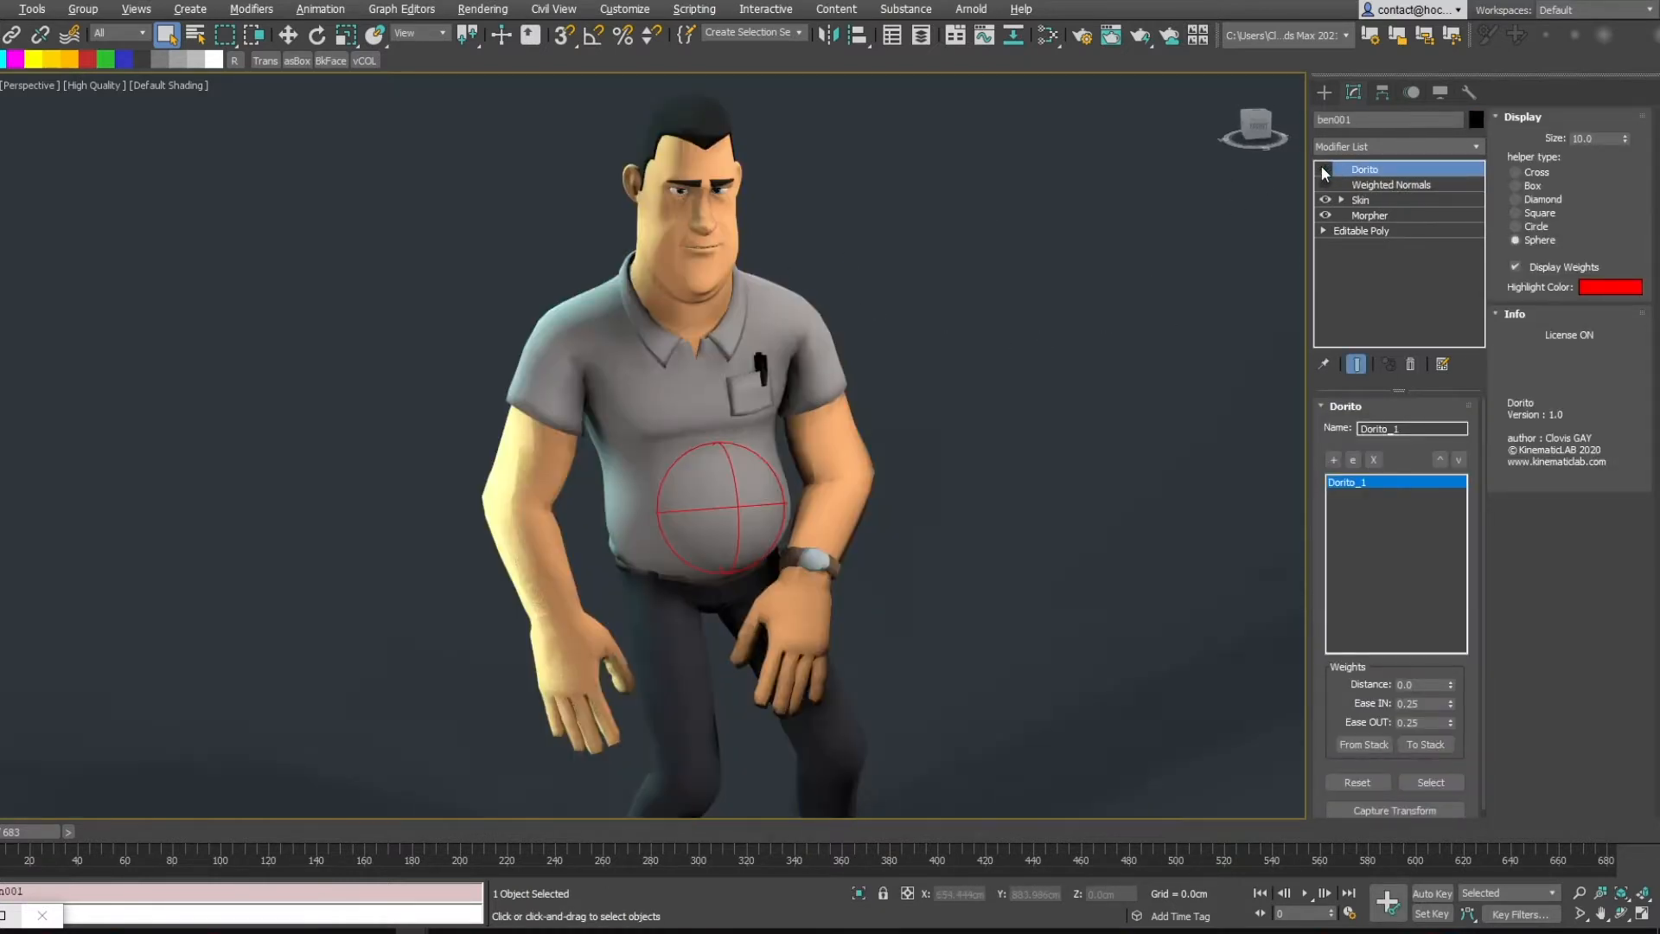
# Select the Skin modifier and unhide the bone objects in the display settings
pyautogui.click(1359, 200)
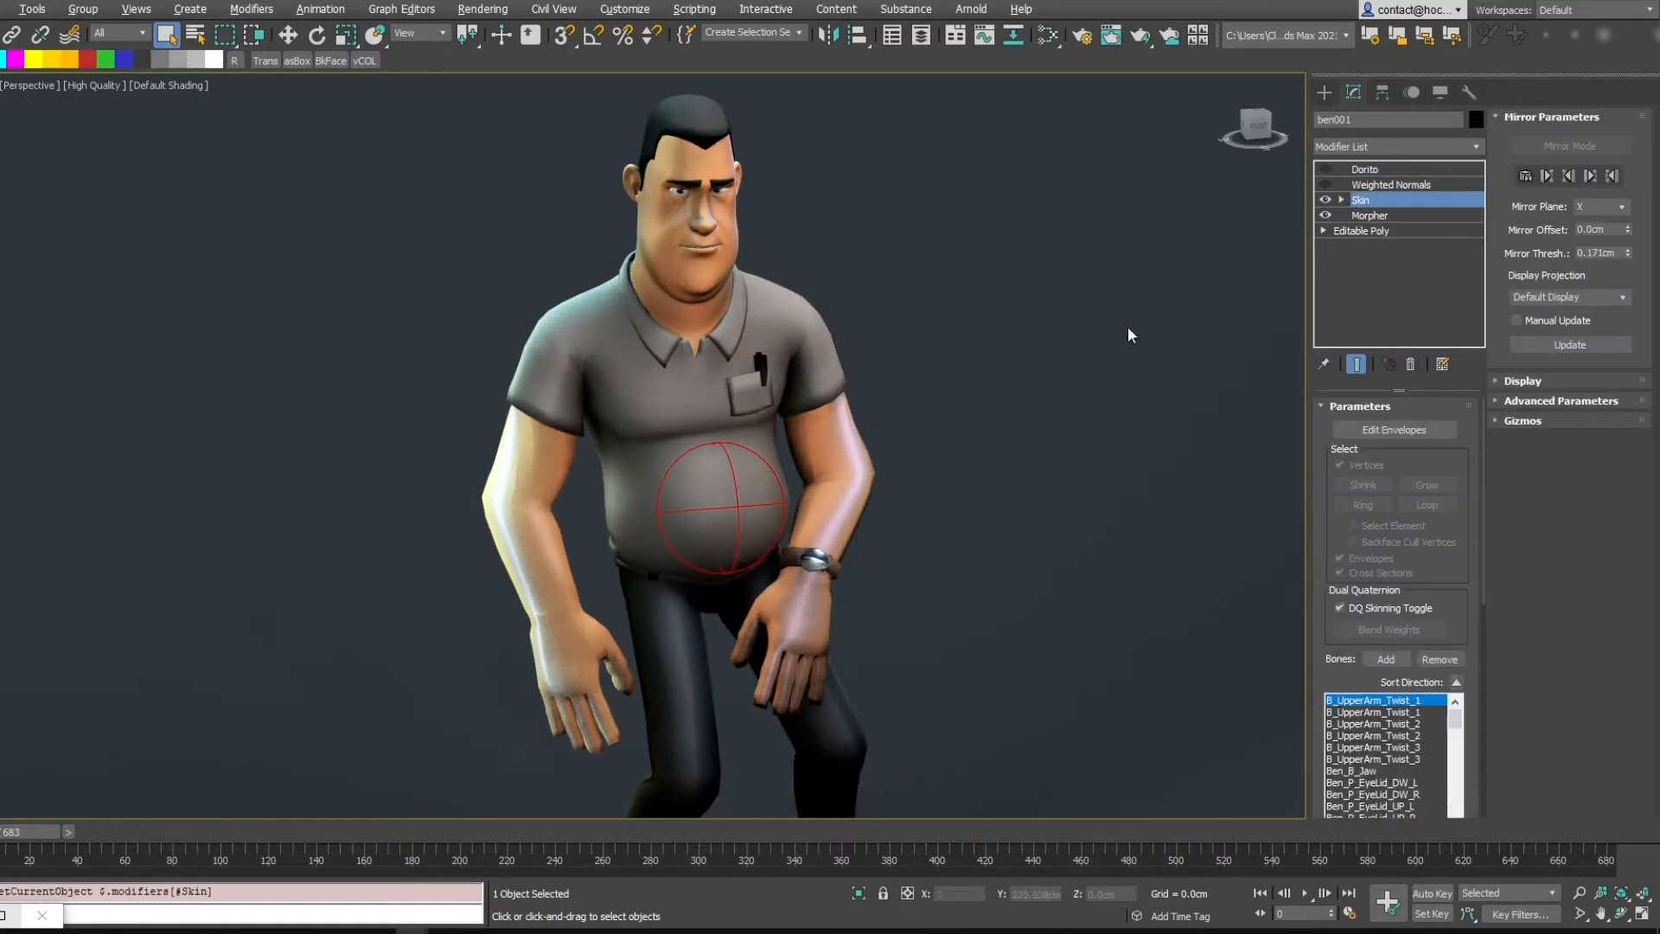
pyautogui.click(1440, 91)
pyautogui.click(1337, 397)
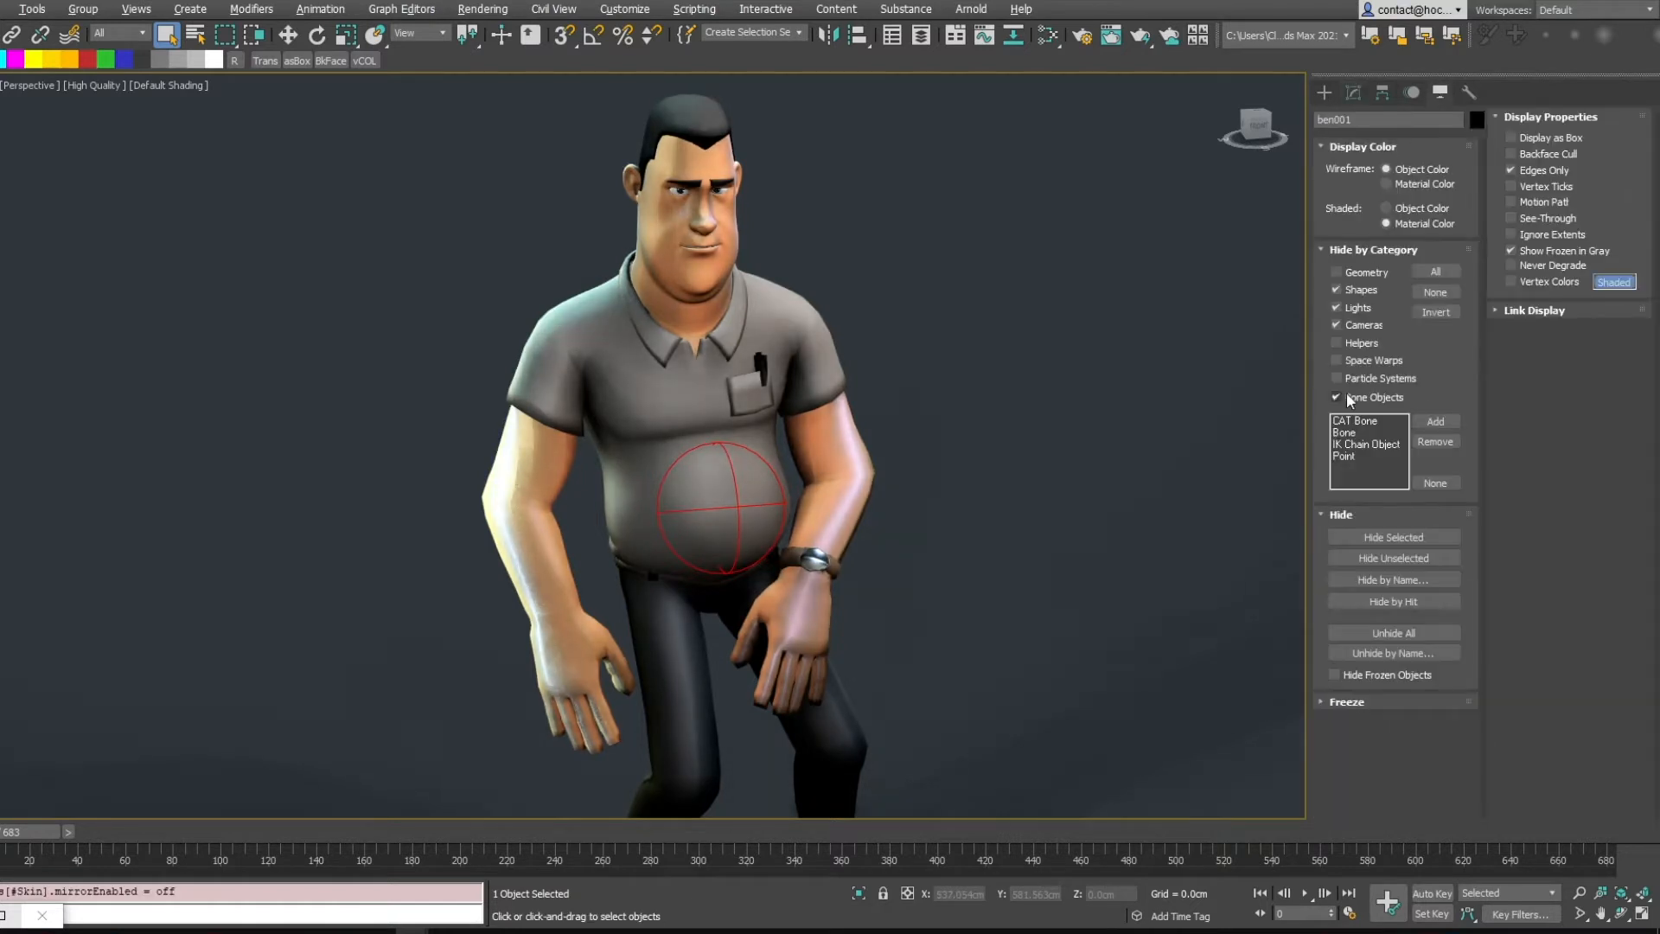
pyautogui.click(1337, 397)
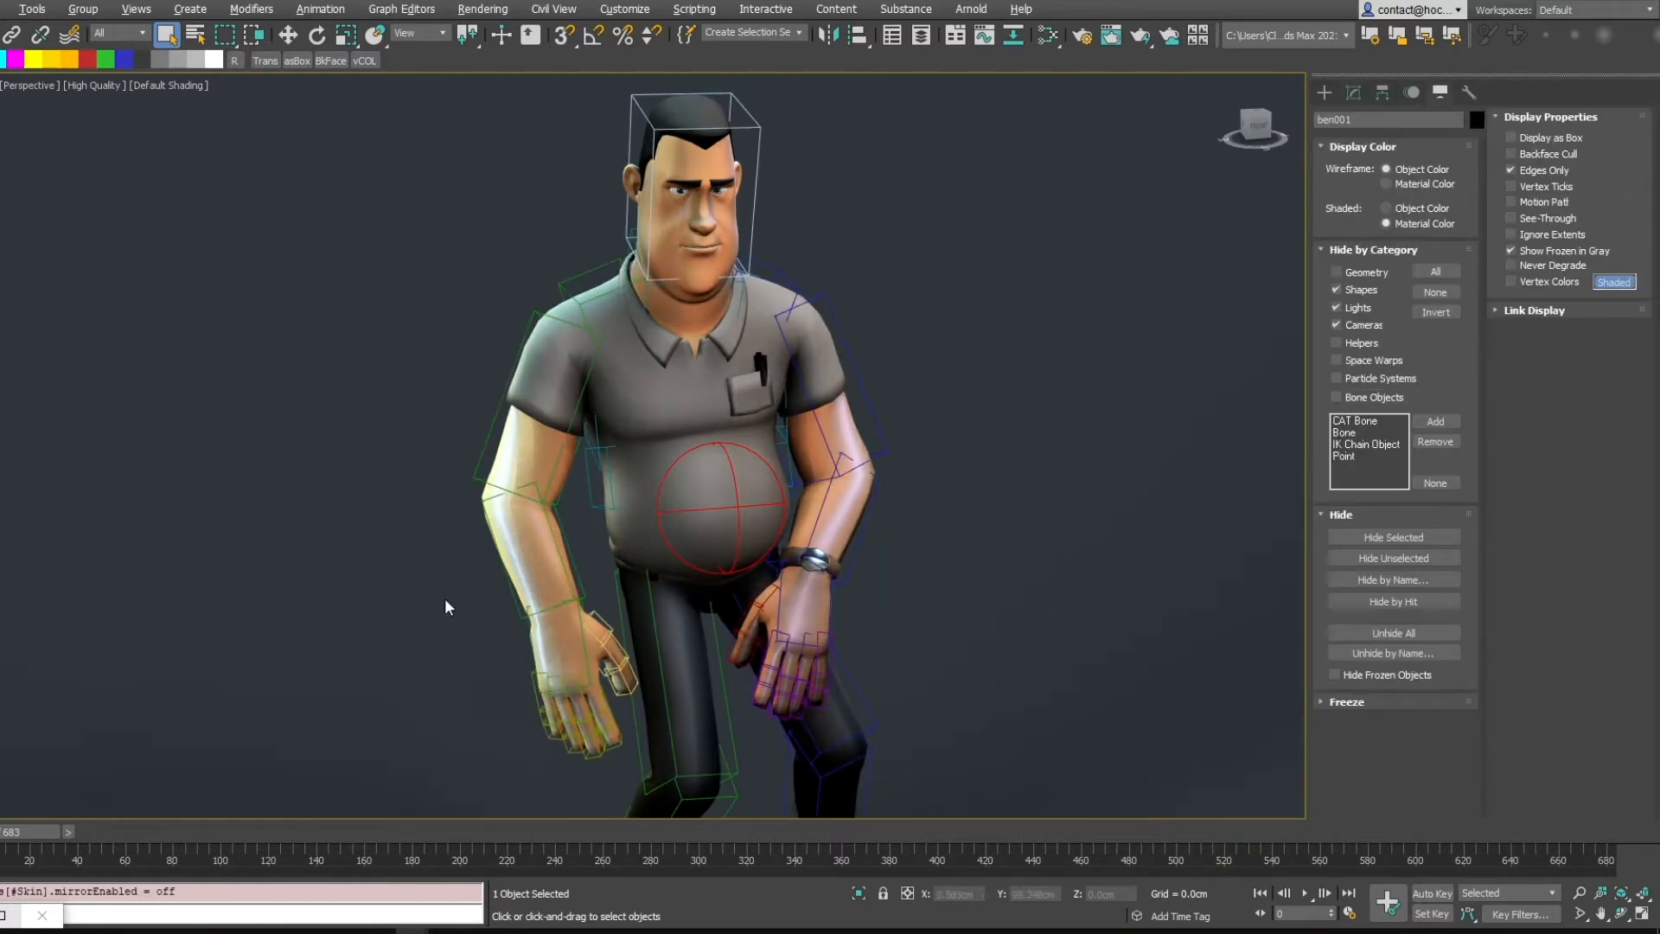
# Select the character's mesh again and switch the Dorito modifier back on
pyautogui.click(731, 471)
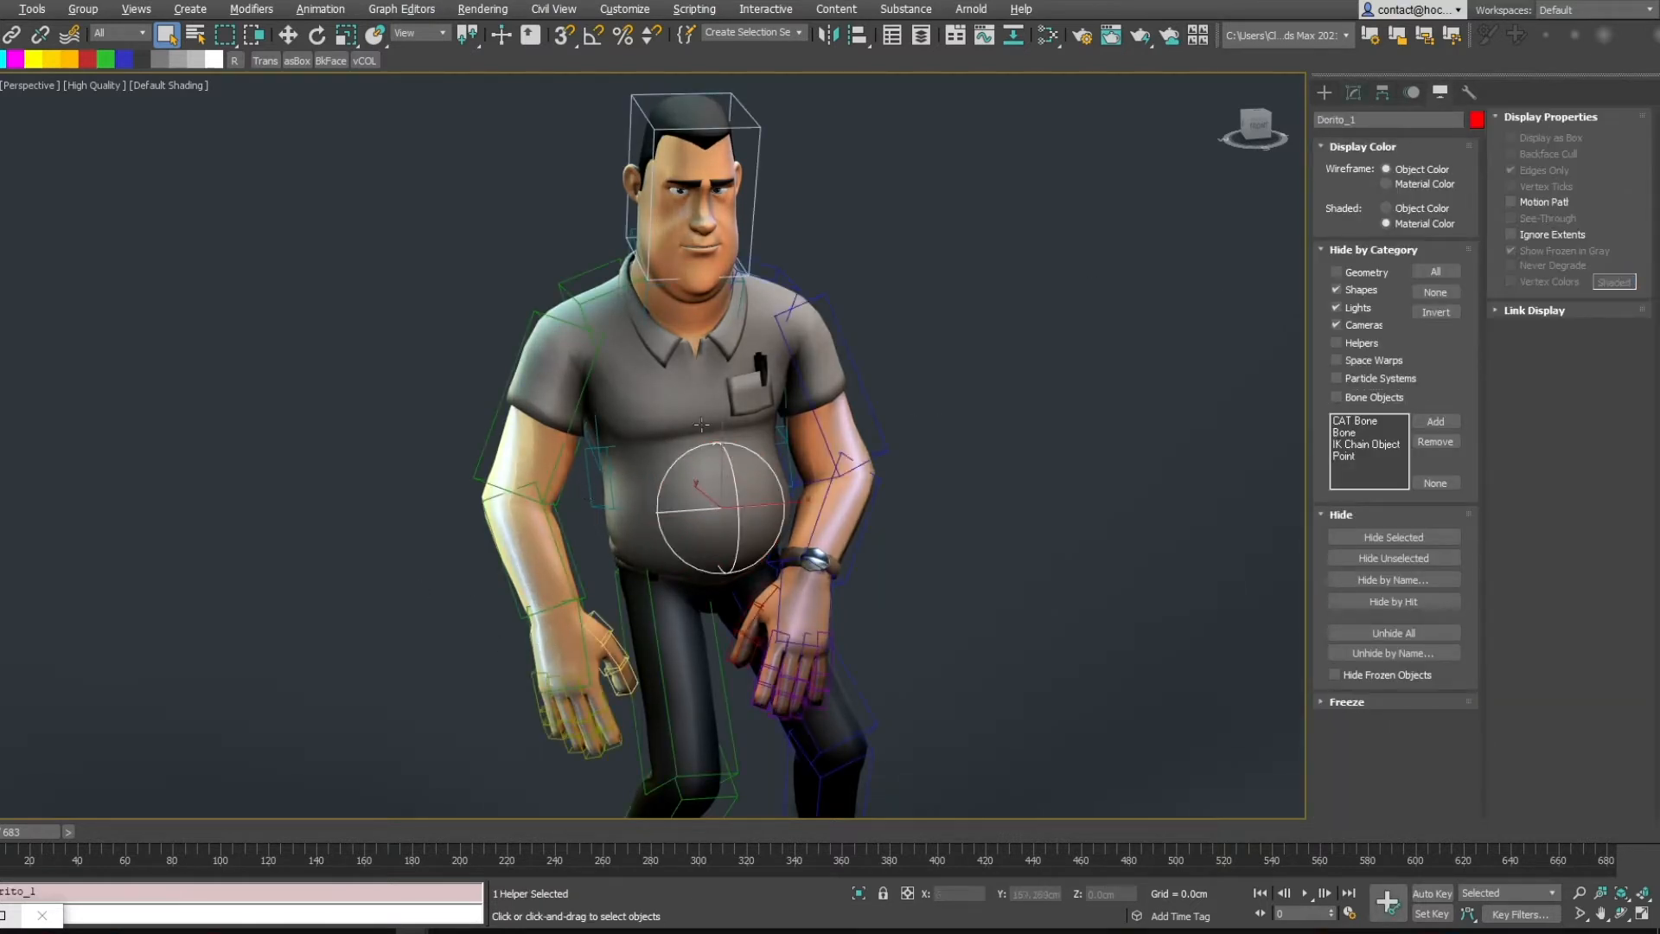
pyautogui.keyDown('alt'); pyautogui.moveTo(731, 470); pyautogui.dragTo(644, 458, button='middle'); pyautogui.keyUp('alt')
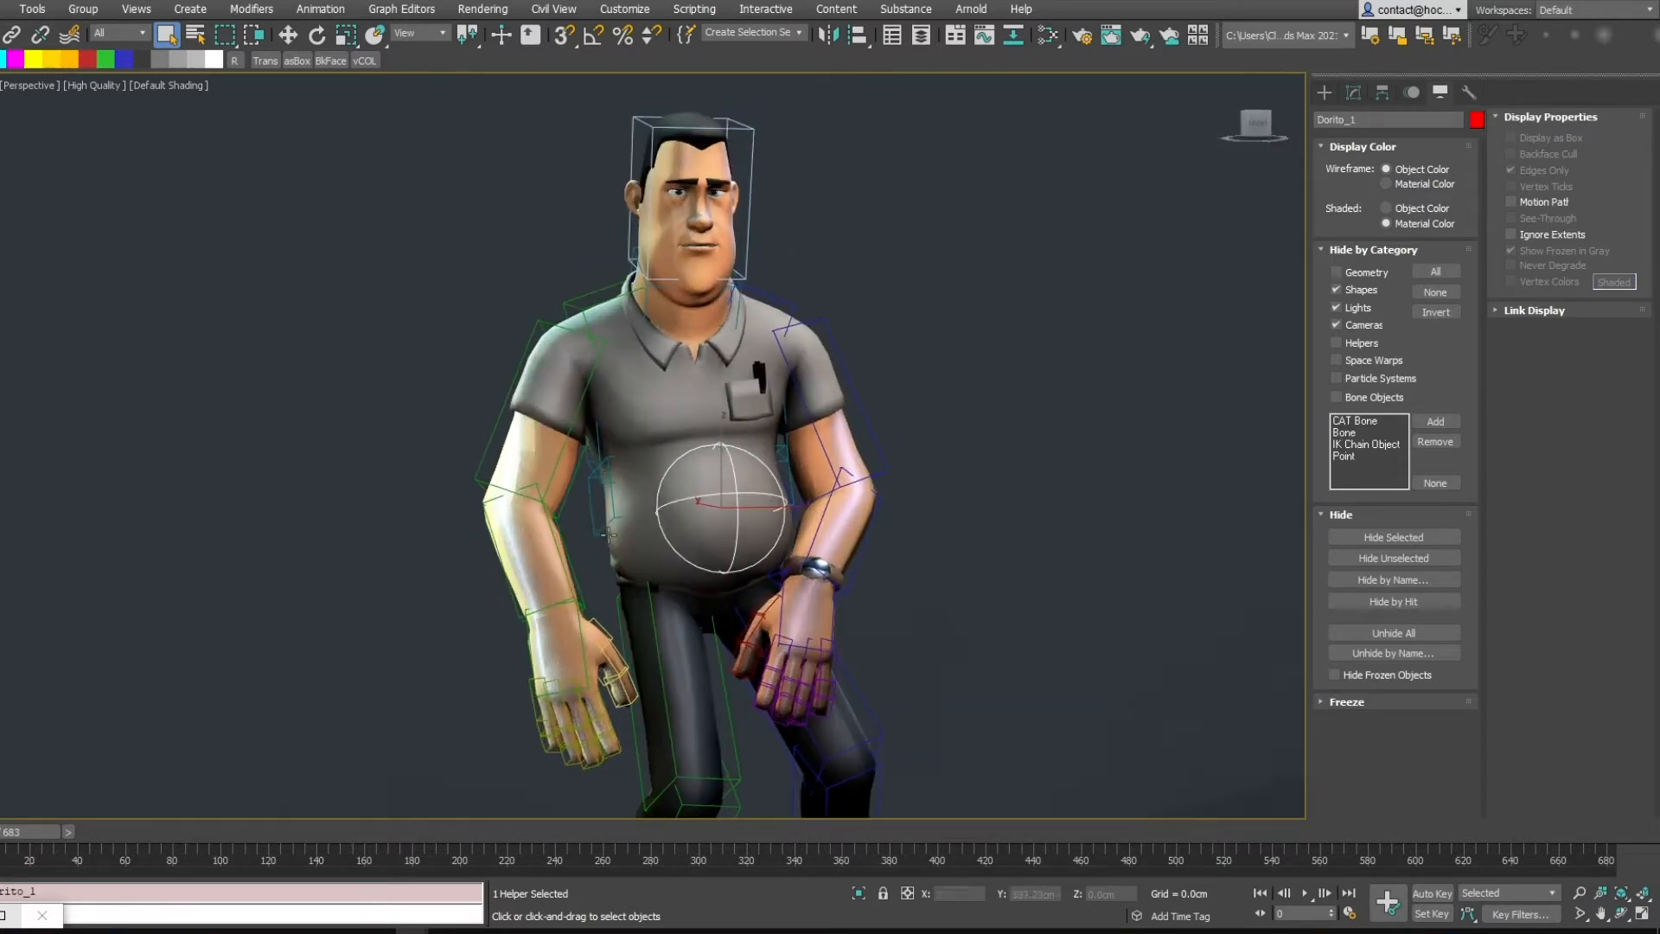
pyautogui.press('F4')
pyautogui.click(590, 500)
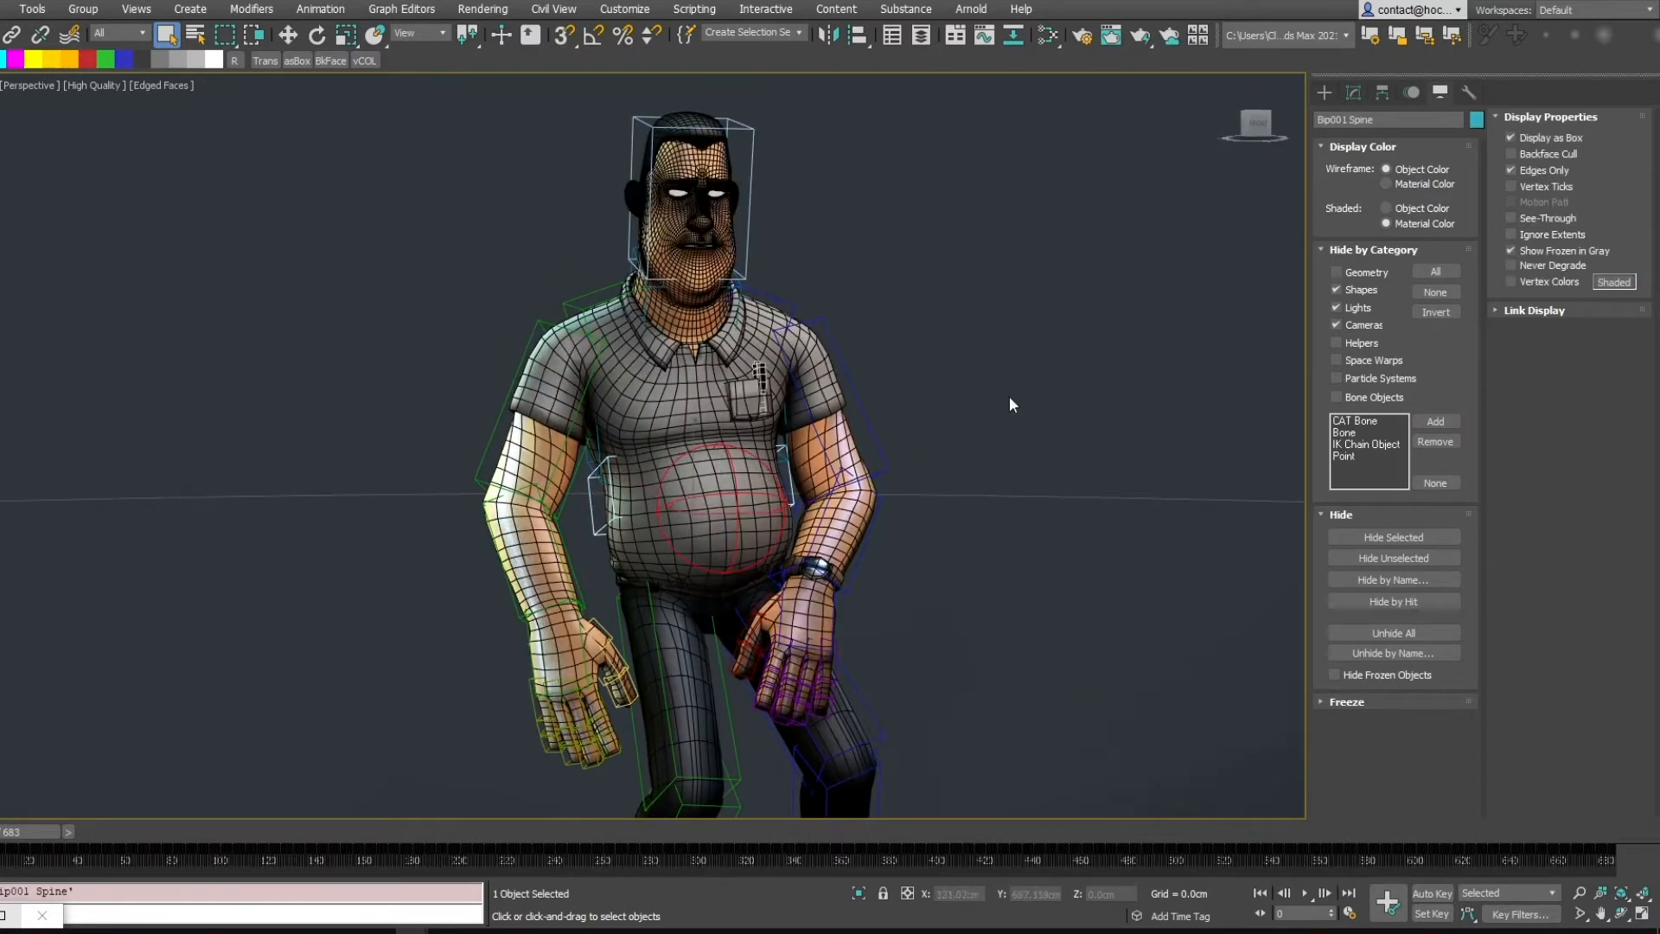
pyautogui.click(1355, 91)
pyautogui.click(748, 397)
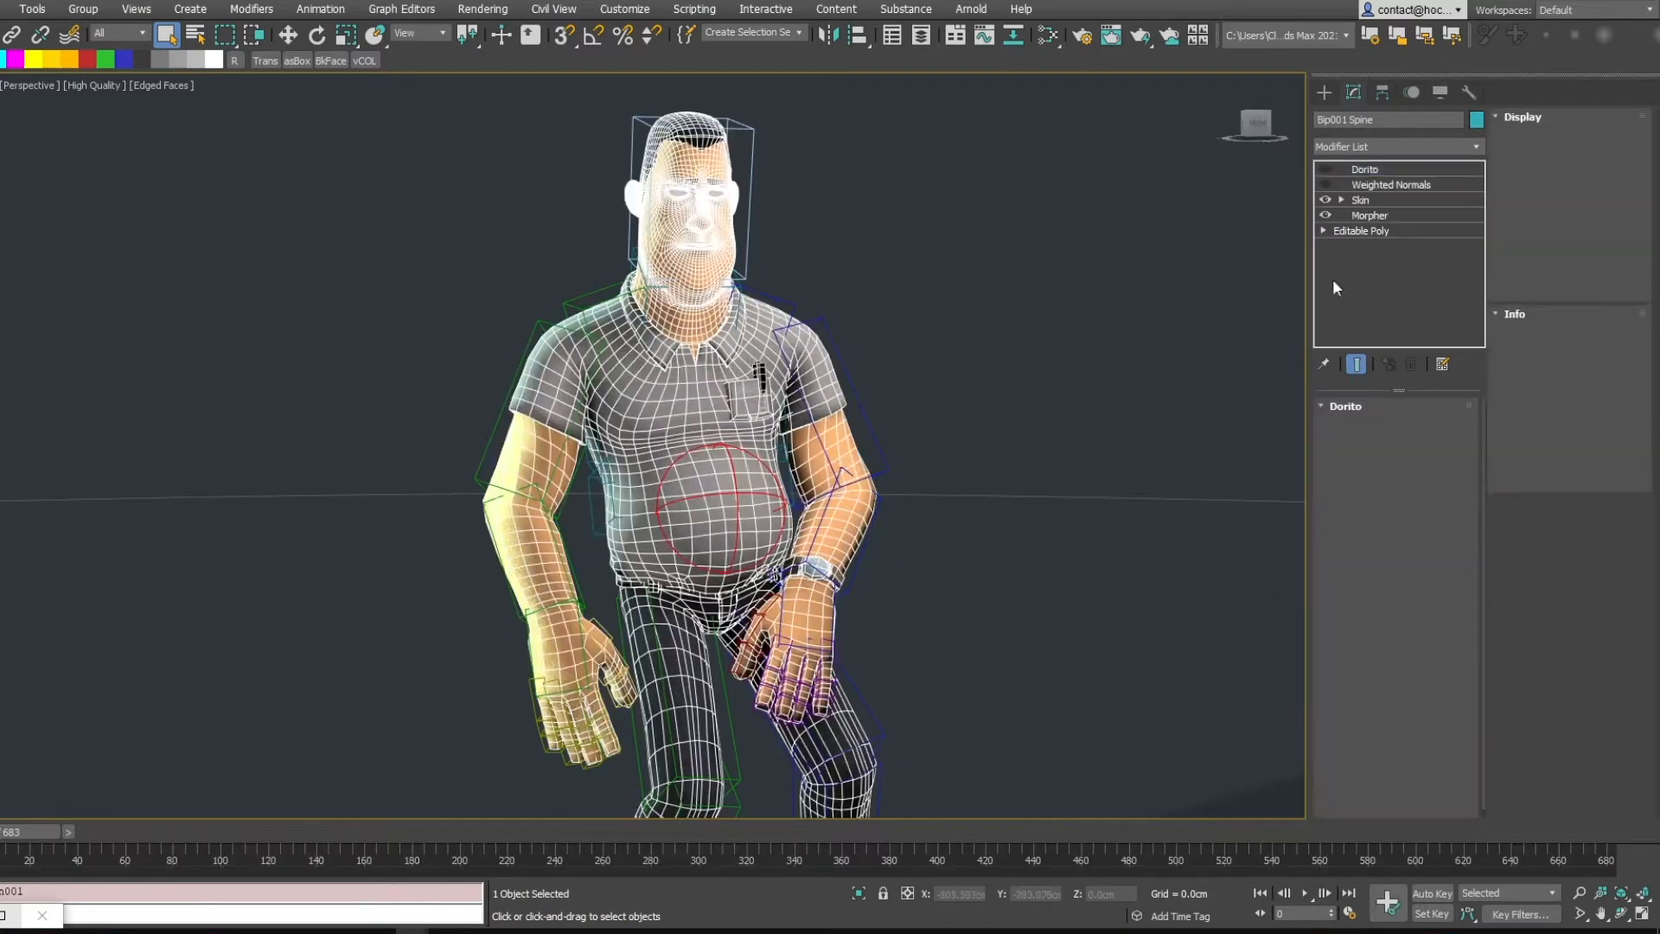
pyautogui.click(1325, 169)
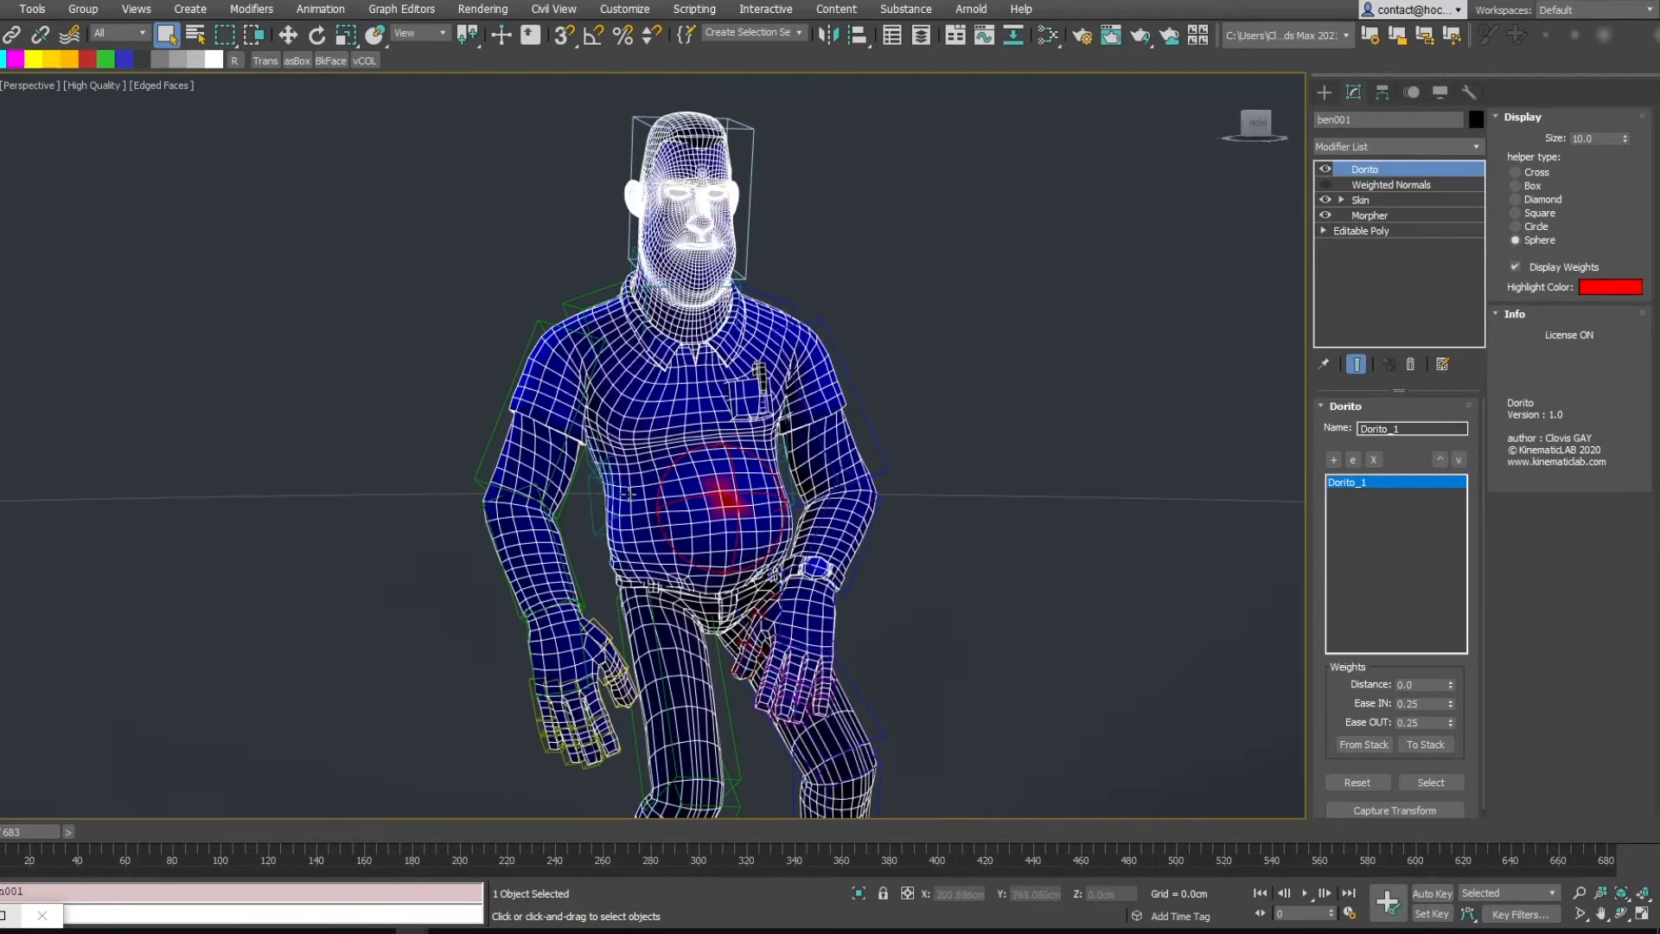
# Try rotating the biped's pelvis bone with the Rotate tool
pyautogui.click(625, 502)
pyautogui.press('e')
pyautogui.moveTo(661, 455)
pyautogui.mouseDown()
pyautogui.moveTo(693, 440)
pyautogui.moveTo(638, 471)
pyautogui.moveTo(651, 464)
pyautogui.mouseUp()
pyautogui.press('F4')
pyautogui.press('F3')
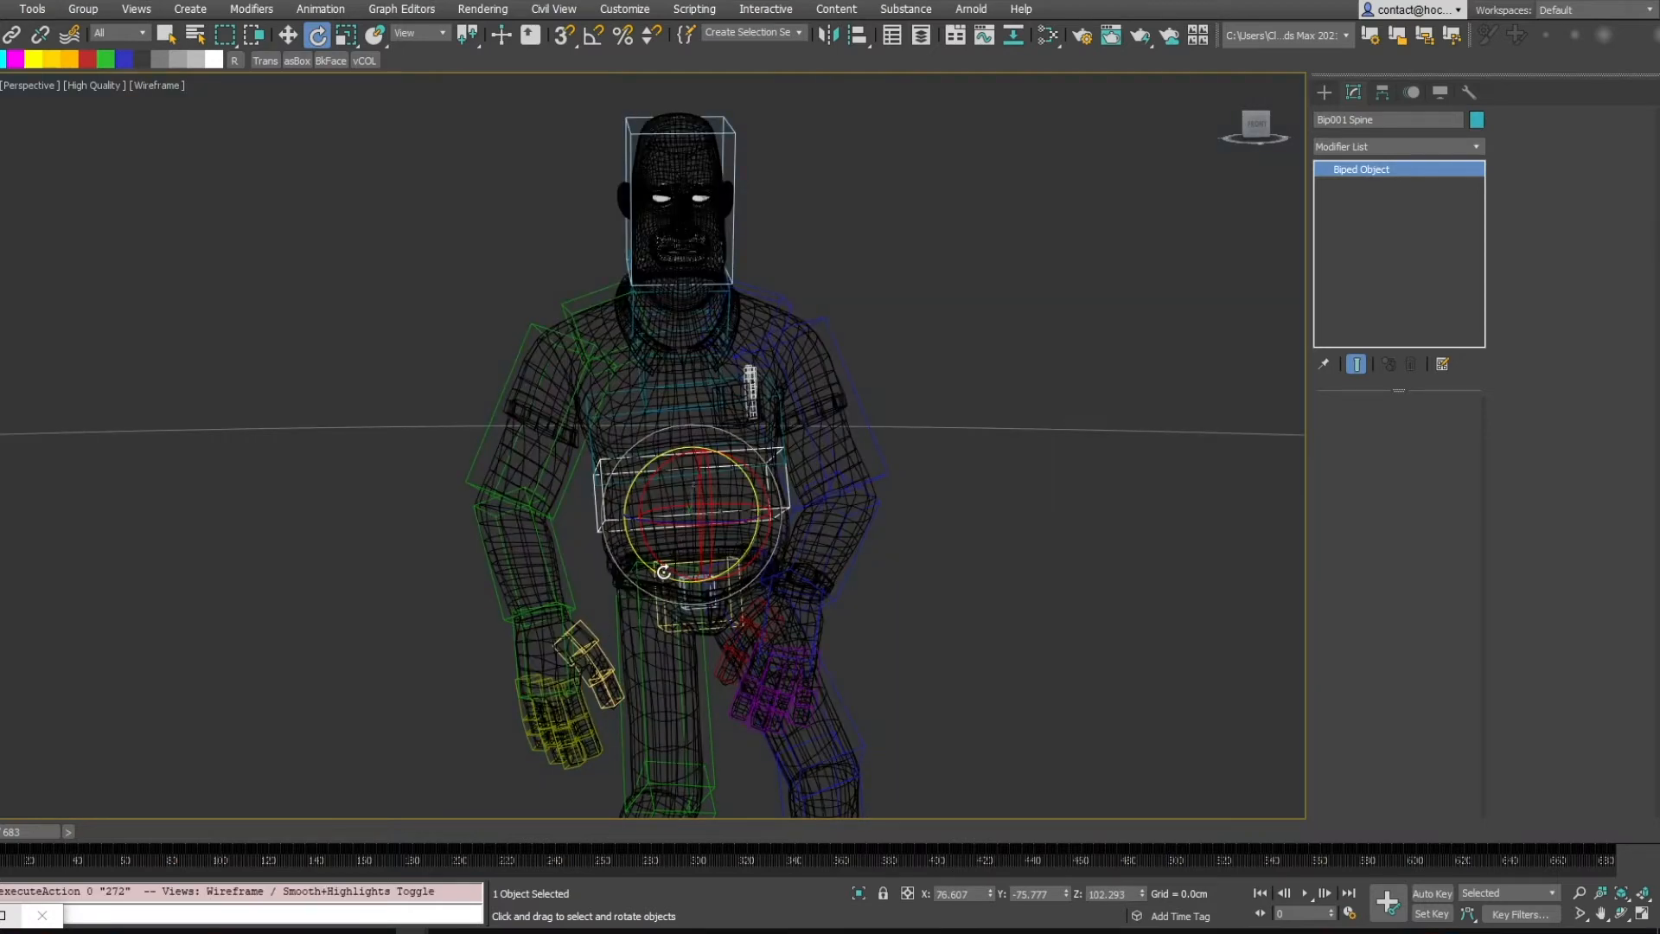
pyautogui.press('pageup')
pyautogui.press('F3')
pyautogui.moveTo(678, 533)
pyautogui.mouseDown()
pyautogui.moveTo(570, 586)
pyautogui.moveTo(787, 479)
pyautogui.mouseUp()
pyautogui.press('F4')
pyautogui.rightClick(787, 479)
pyautogui.keyDown('alt'); pyautogui.moveTo(744, 502); pyautogui.dragTo(852, 558, button='middle'); pyautogui.keyUp('alt')
pyautogui.moveTo(734, 548); pyautogui.dragTo(745, 631)
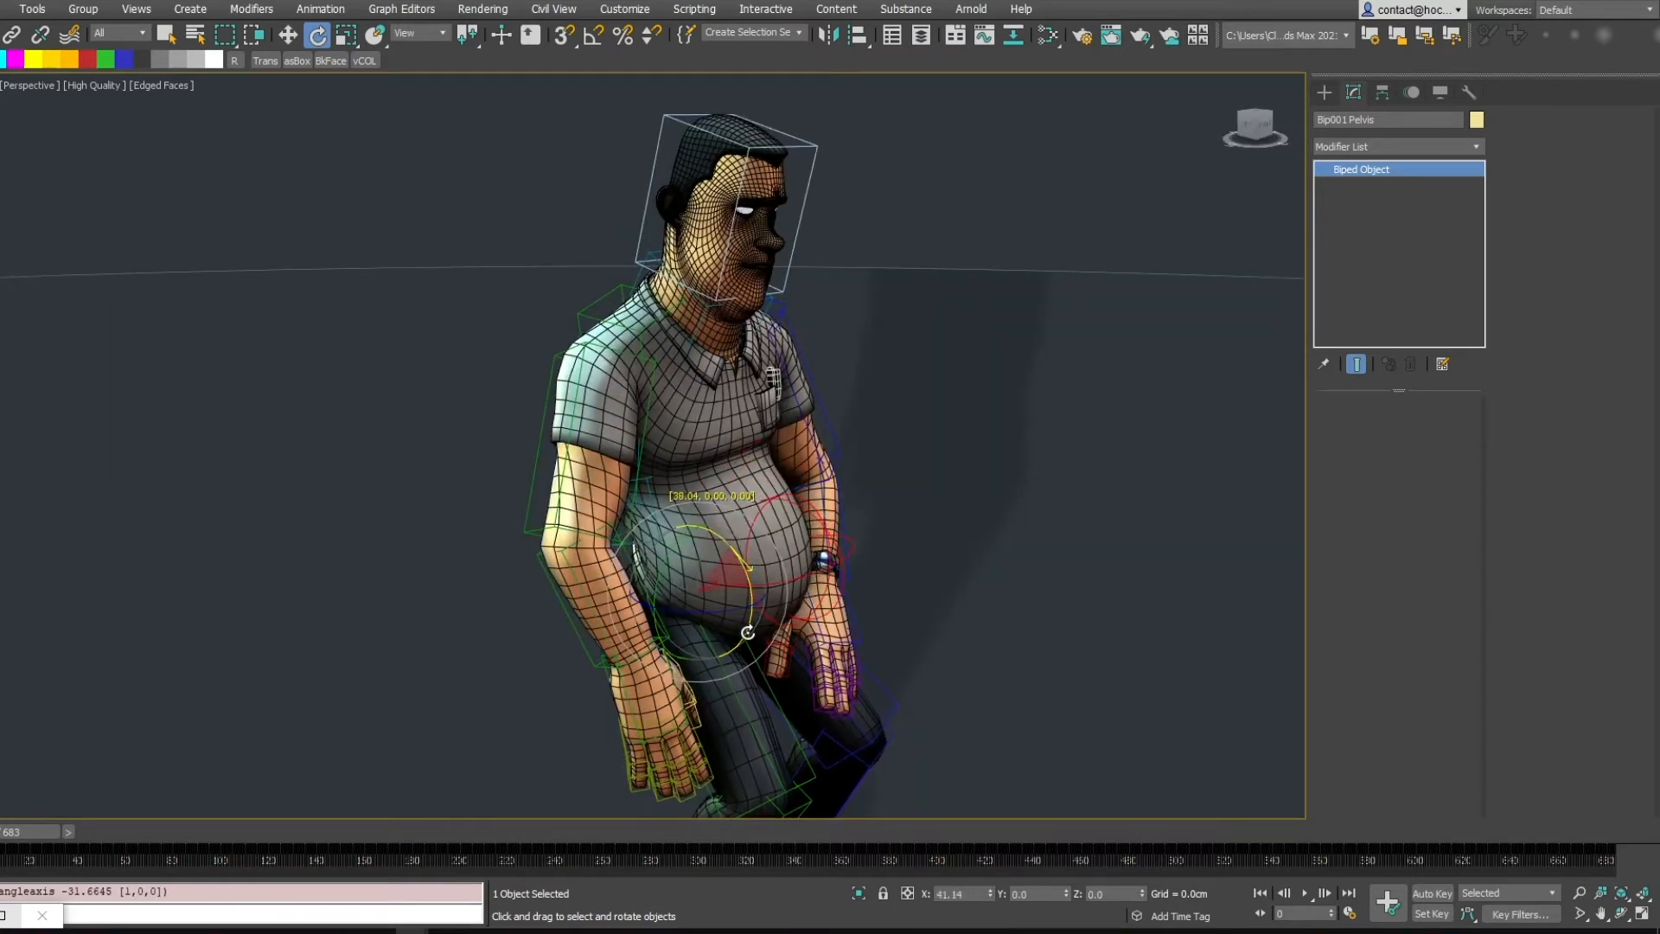
pyautogui.rightClick(745, 631)
# Select the character and add a Noise modifier above Weighted Normals
pyautogui.keyDown('alt'); pyautogui.moveTo(935, 448); pyautogui.dragTo(841, 481, button='middle'); pyautogui.keyUp('alt')
pyautogui.click(824, 449)
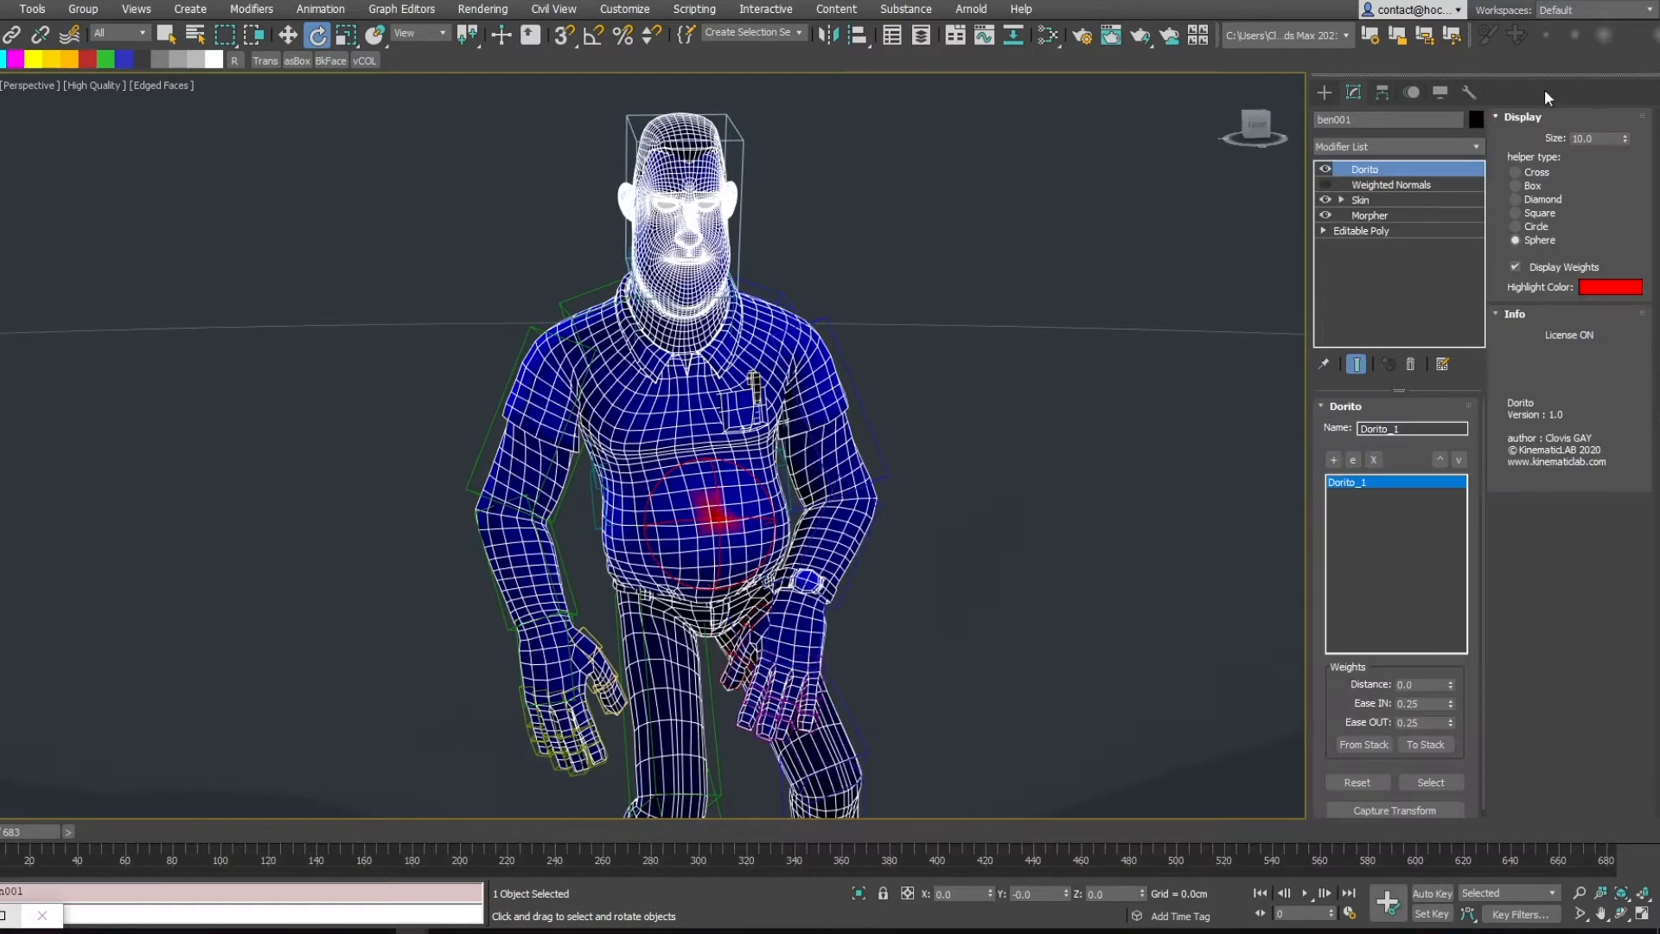
pyautogui.click(1387, 183)
pyautogui.click(1478, 148)
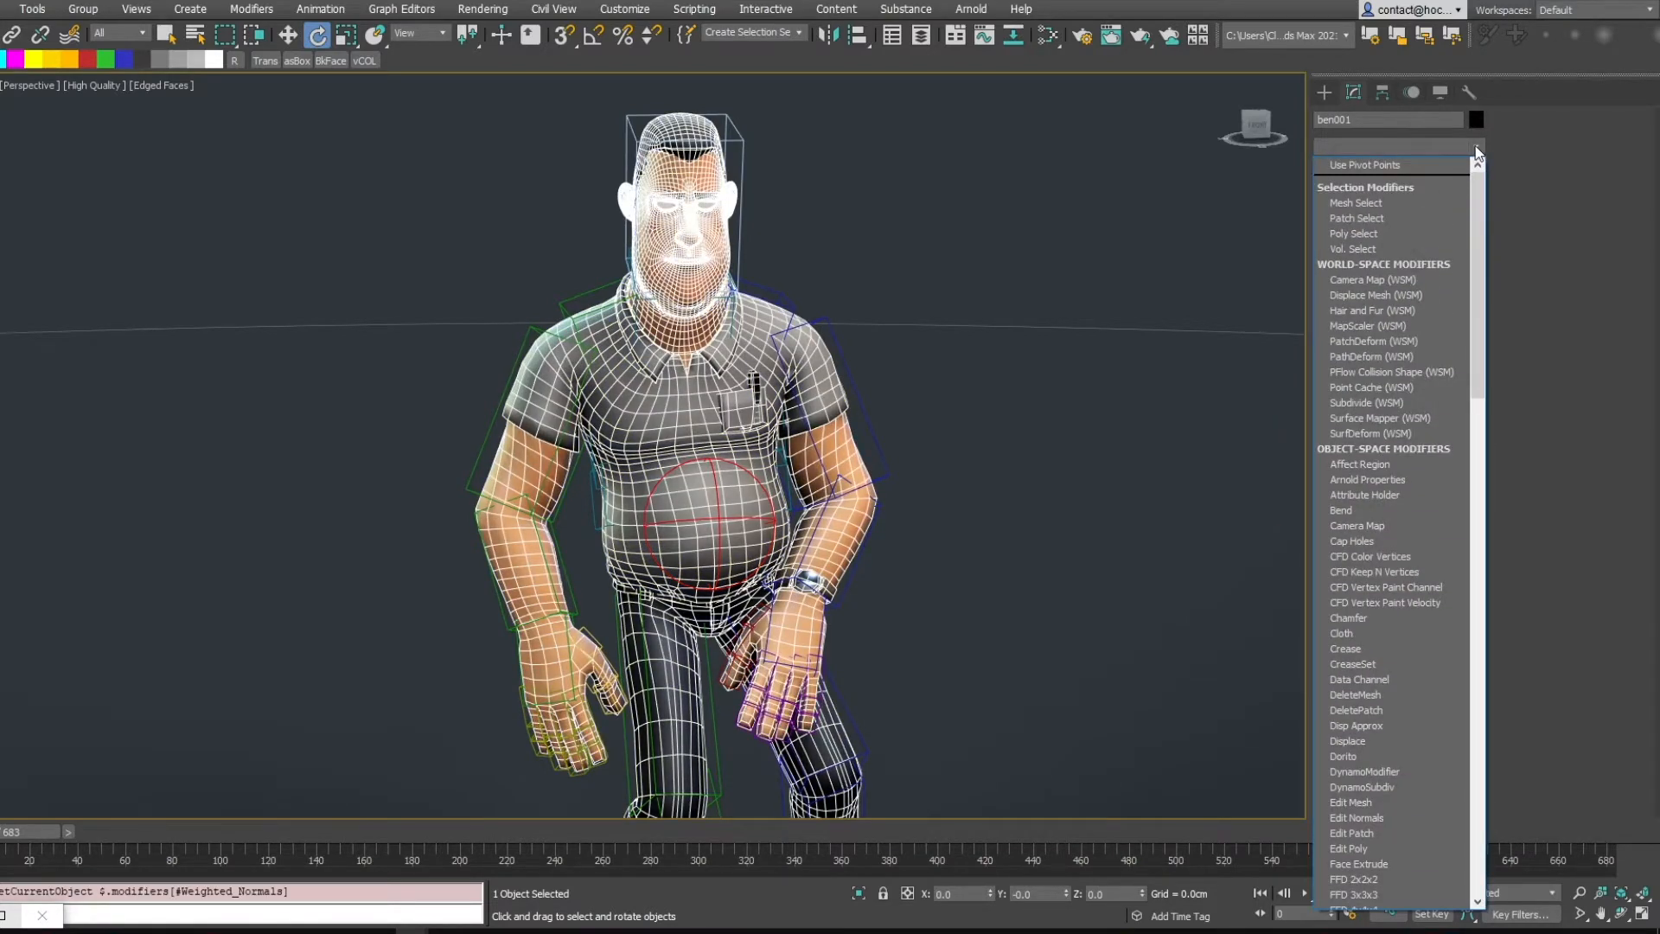
pyautogui.press('n')
pyautogui.click(1414, 164)
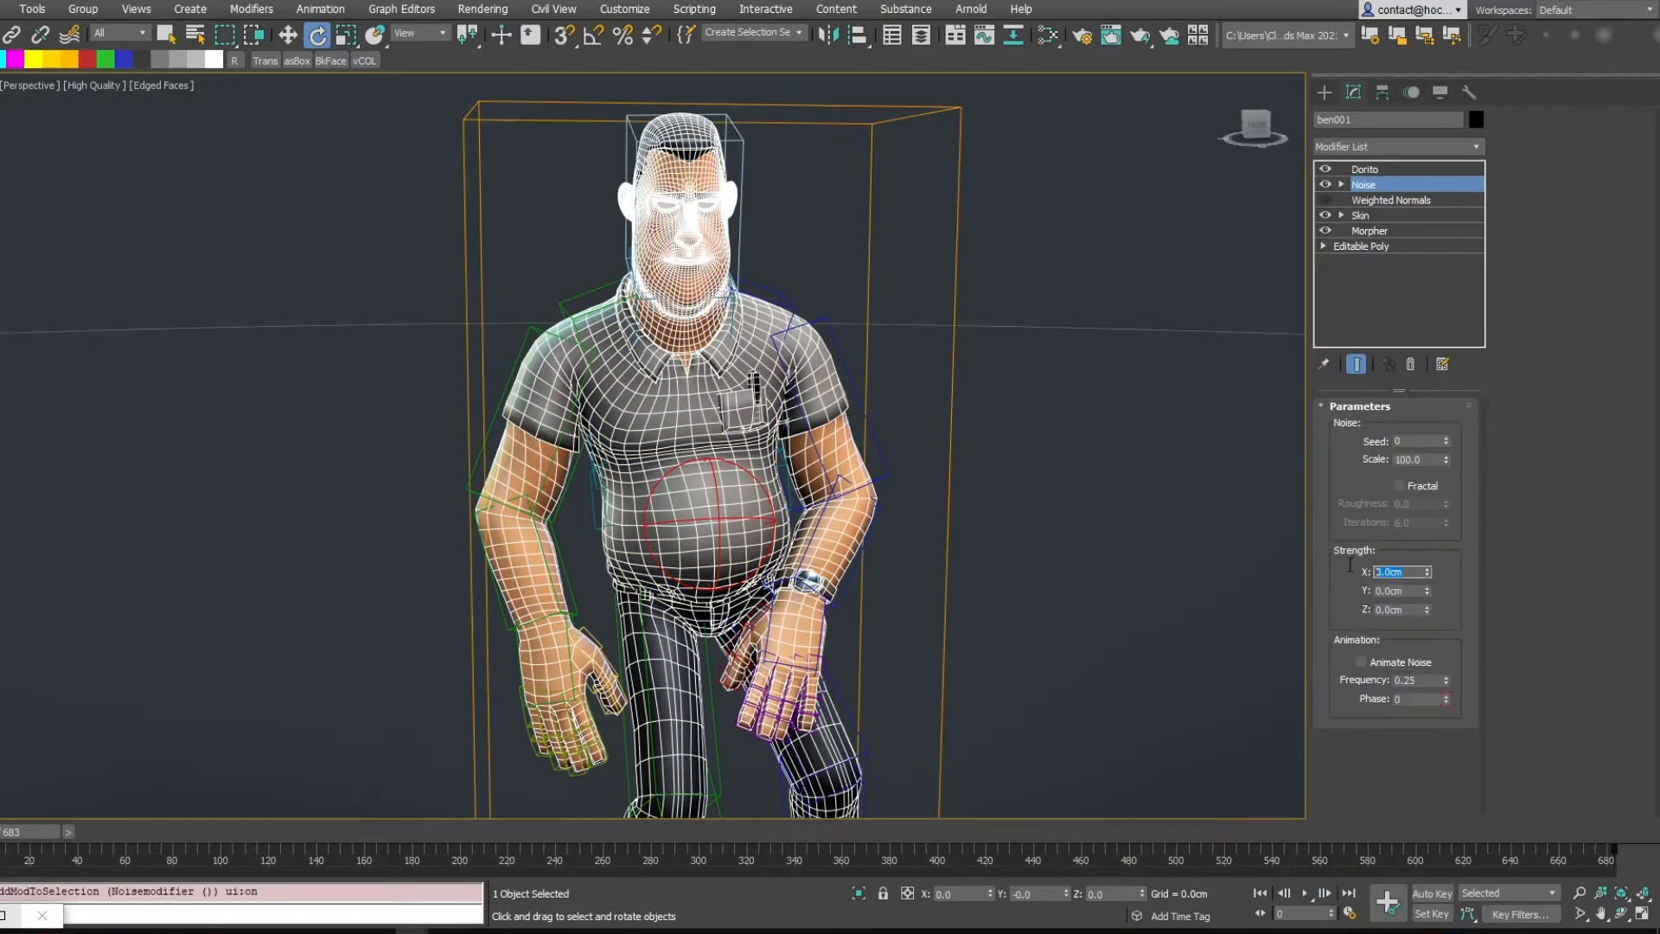
# Set the Noise strength to 10 cm on X, Y and Z and its scale to 20
pyautogui.write('10')
pyautogui.press('Tab')
pyautogui.write('10')
pyautogui.press('Tab')
pyautogui.write('10')
pyautogui.press('Return')
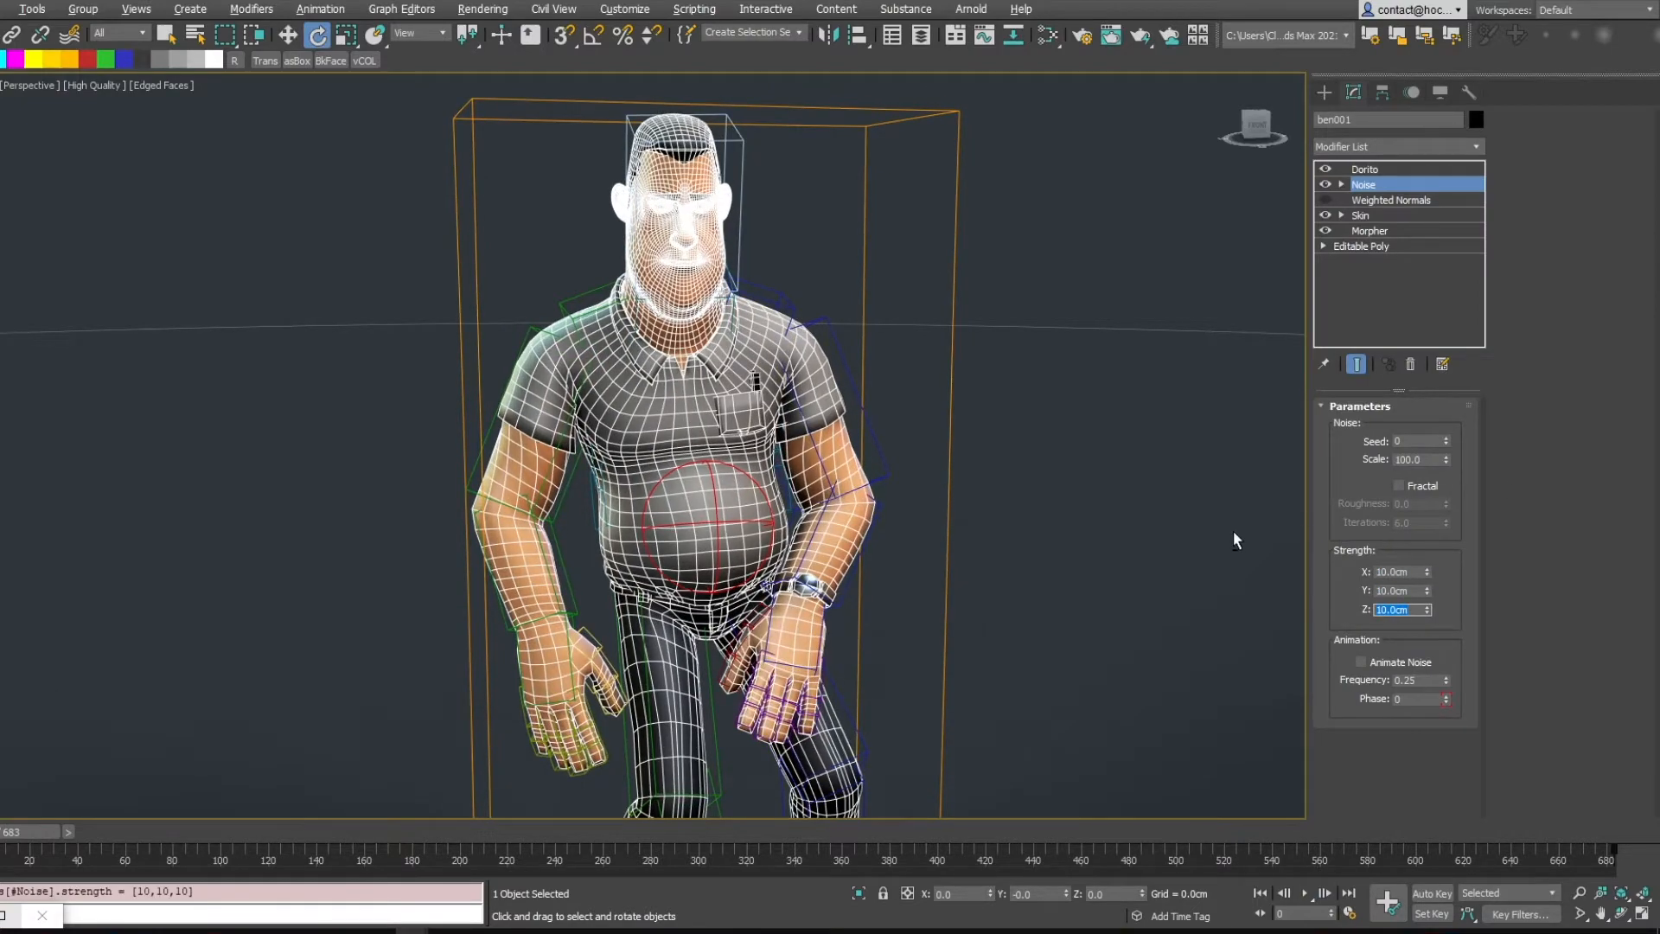
pyautogui.moveTo(1446, 459); pyautogui.dragTo(1439, 525)
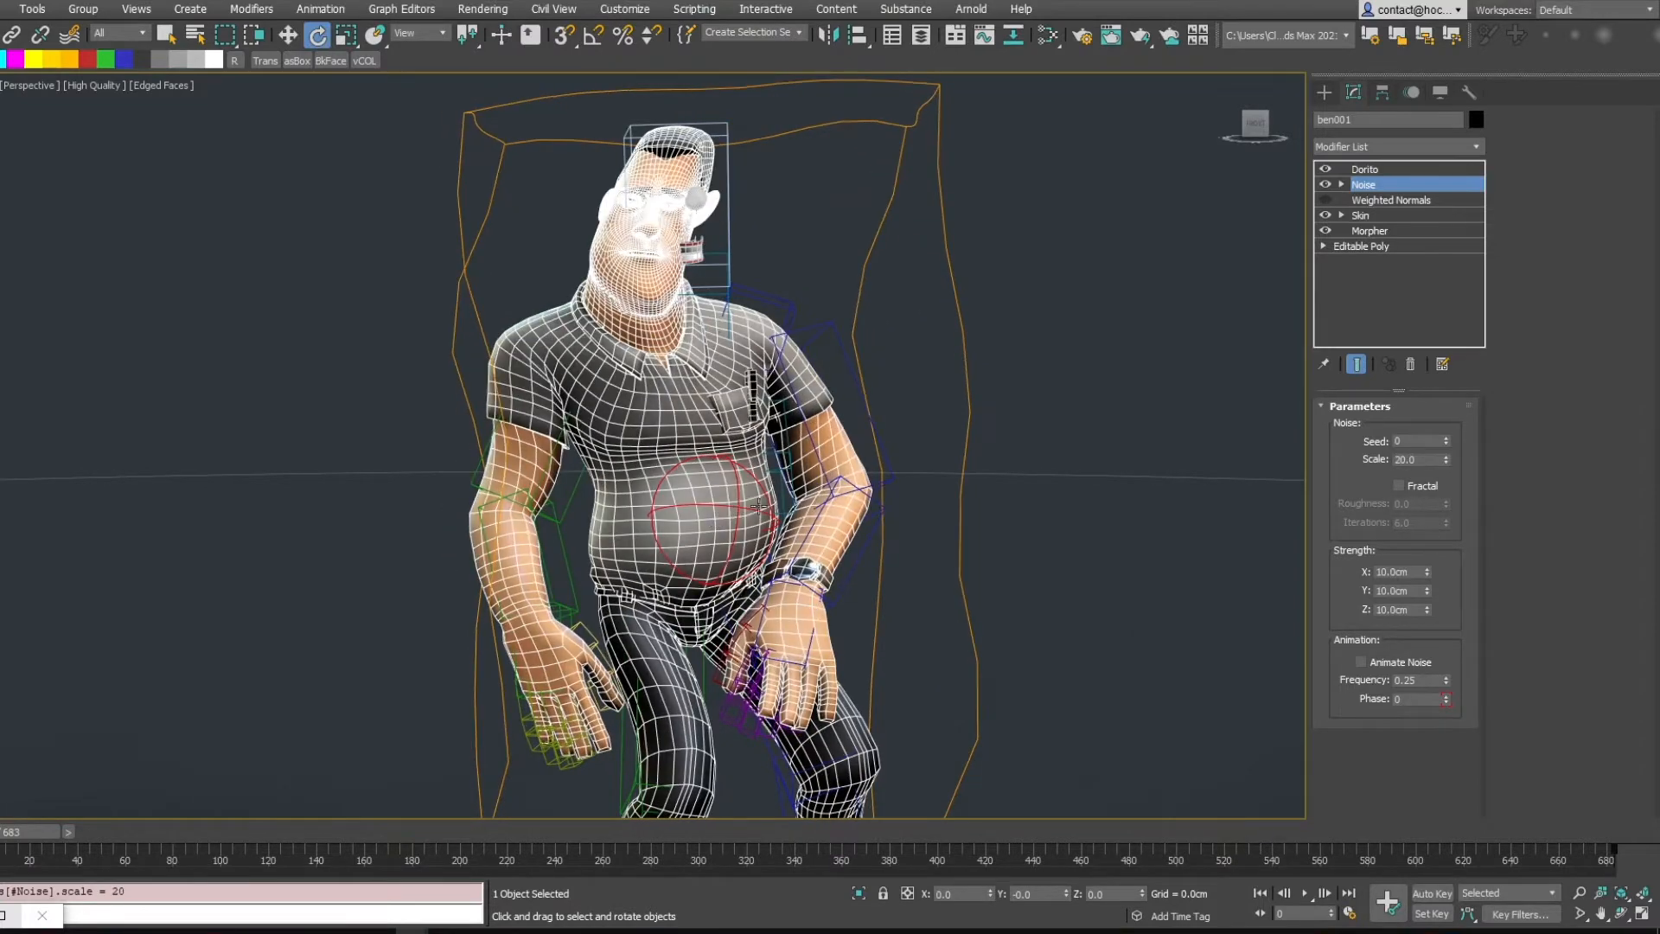
# Switch the Dorito modifier back on and delete the Noise modifier from the stack
pyautogui.click(1325, 169)
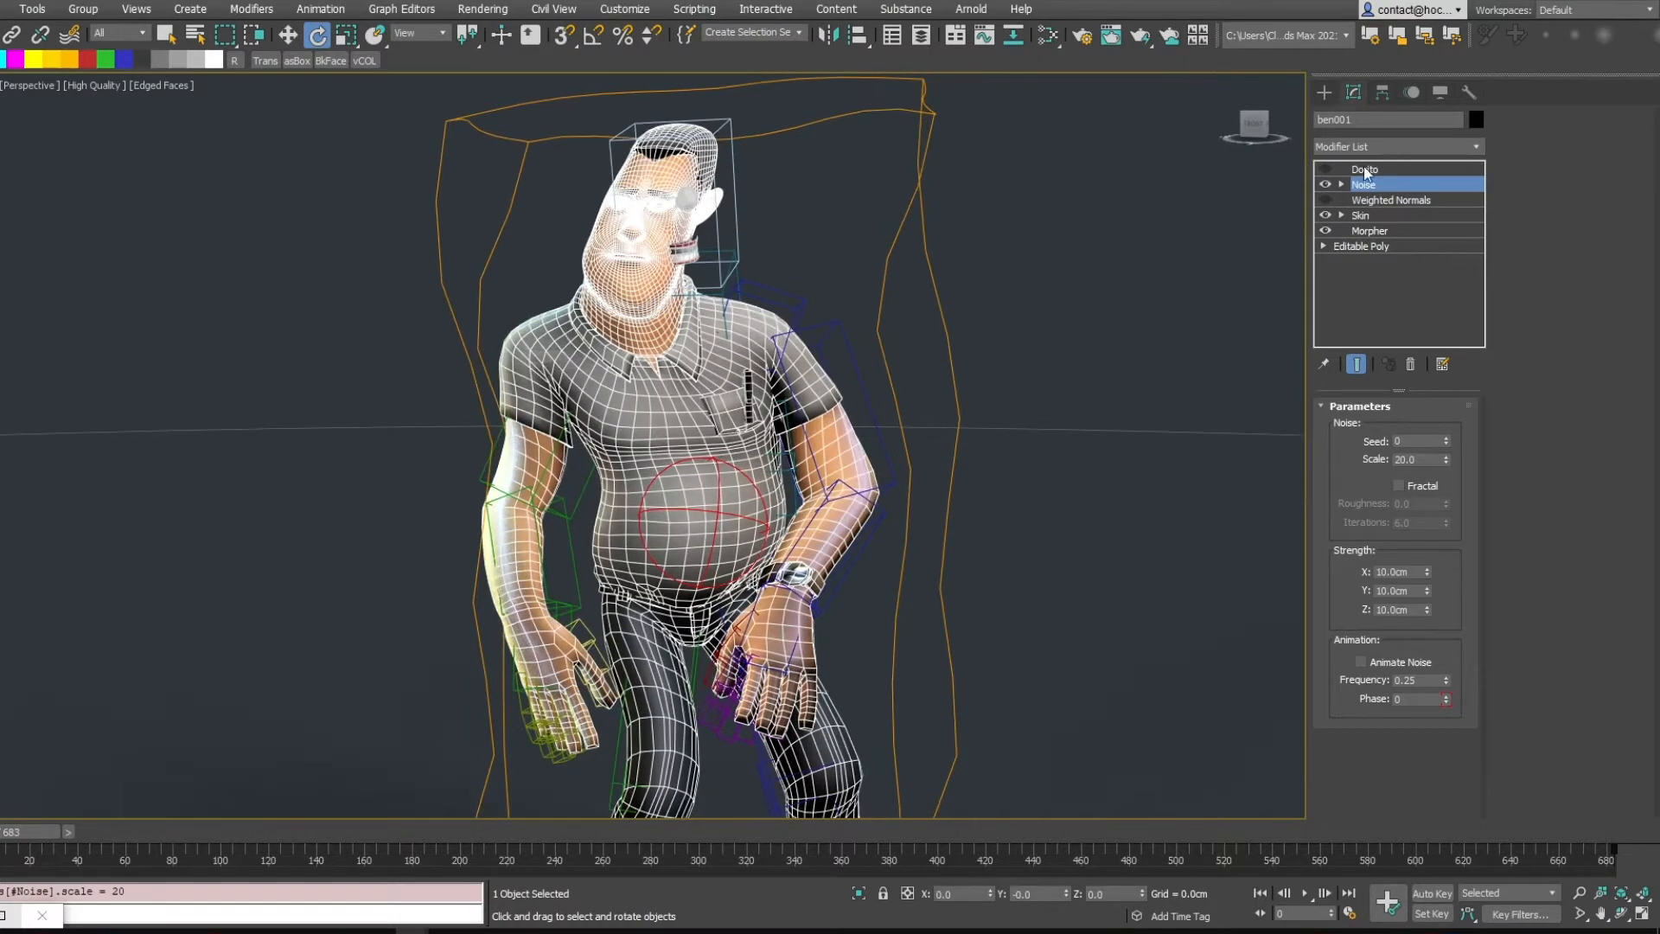
pyautogui.click(1327, 170)
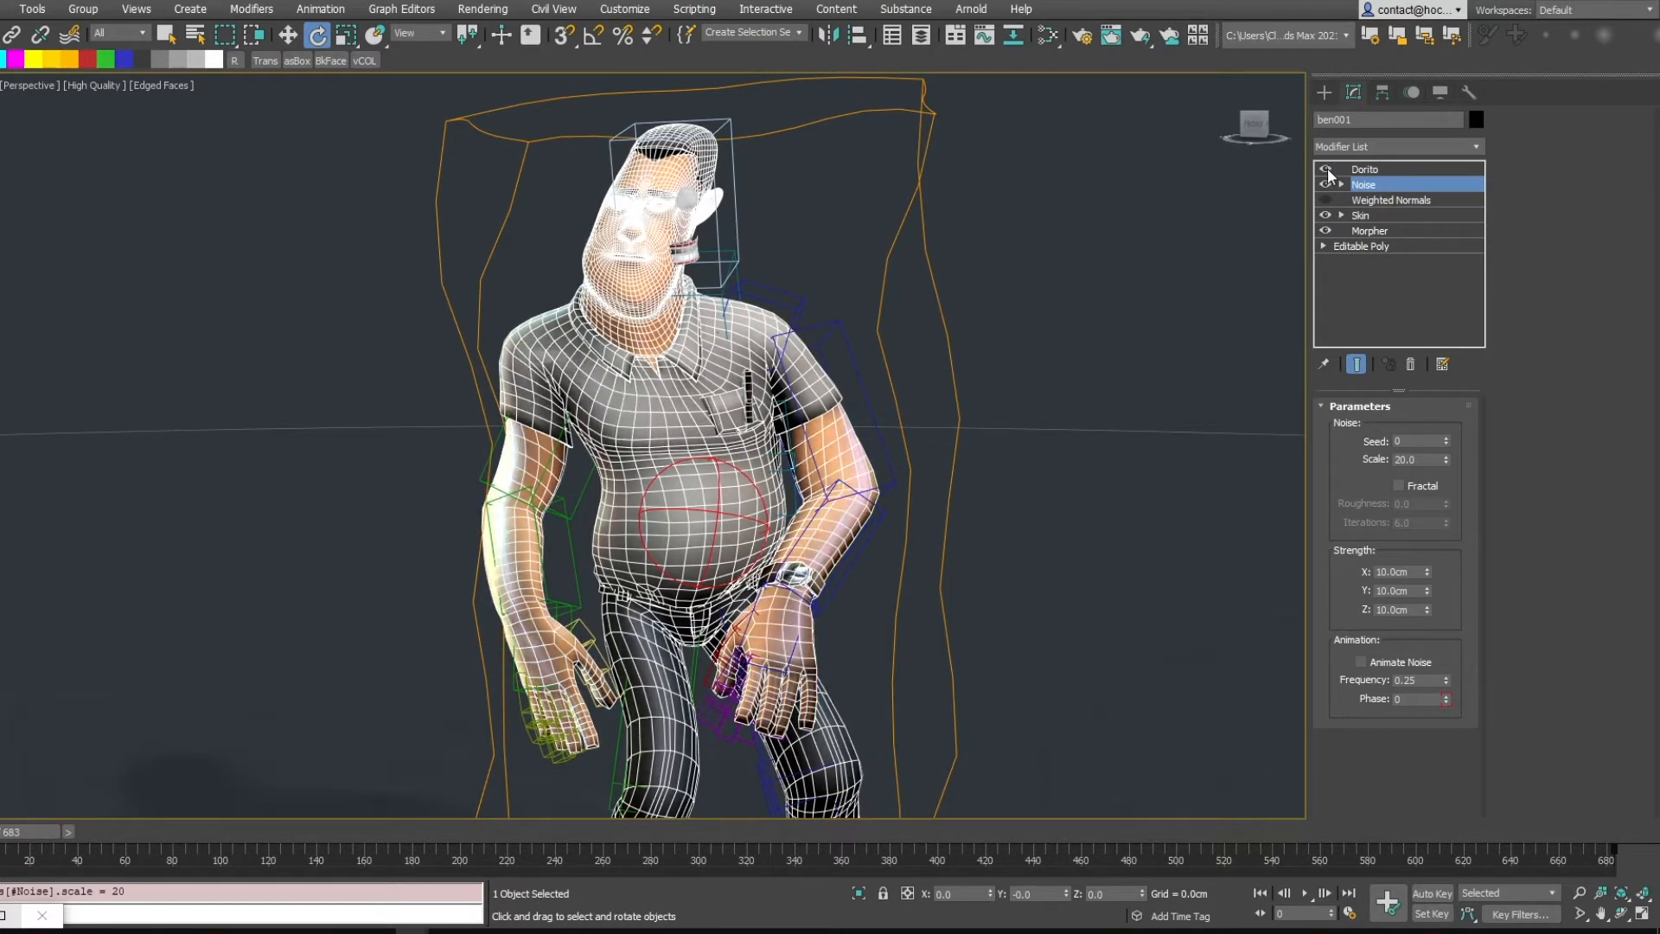
pyautogui.click(1409, 365)
pyautogui.press('F4')
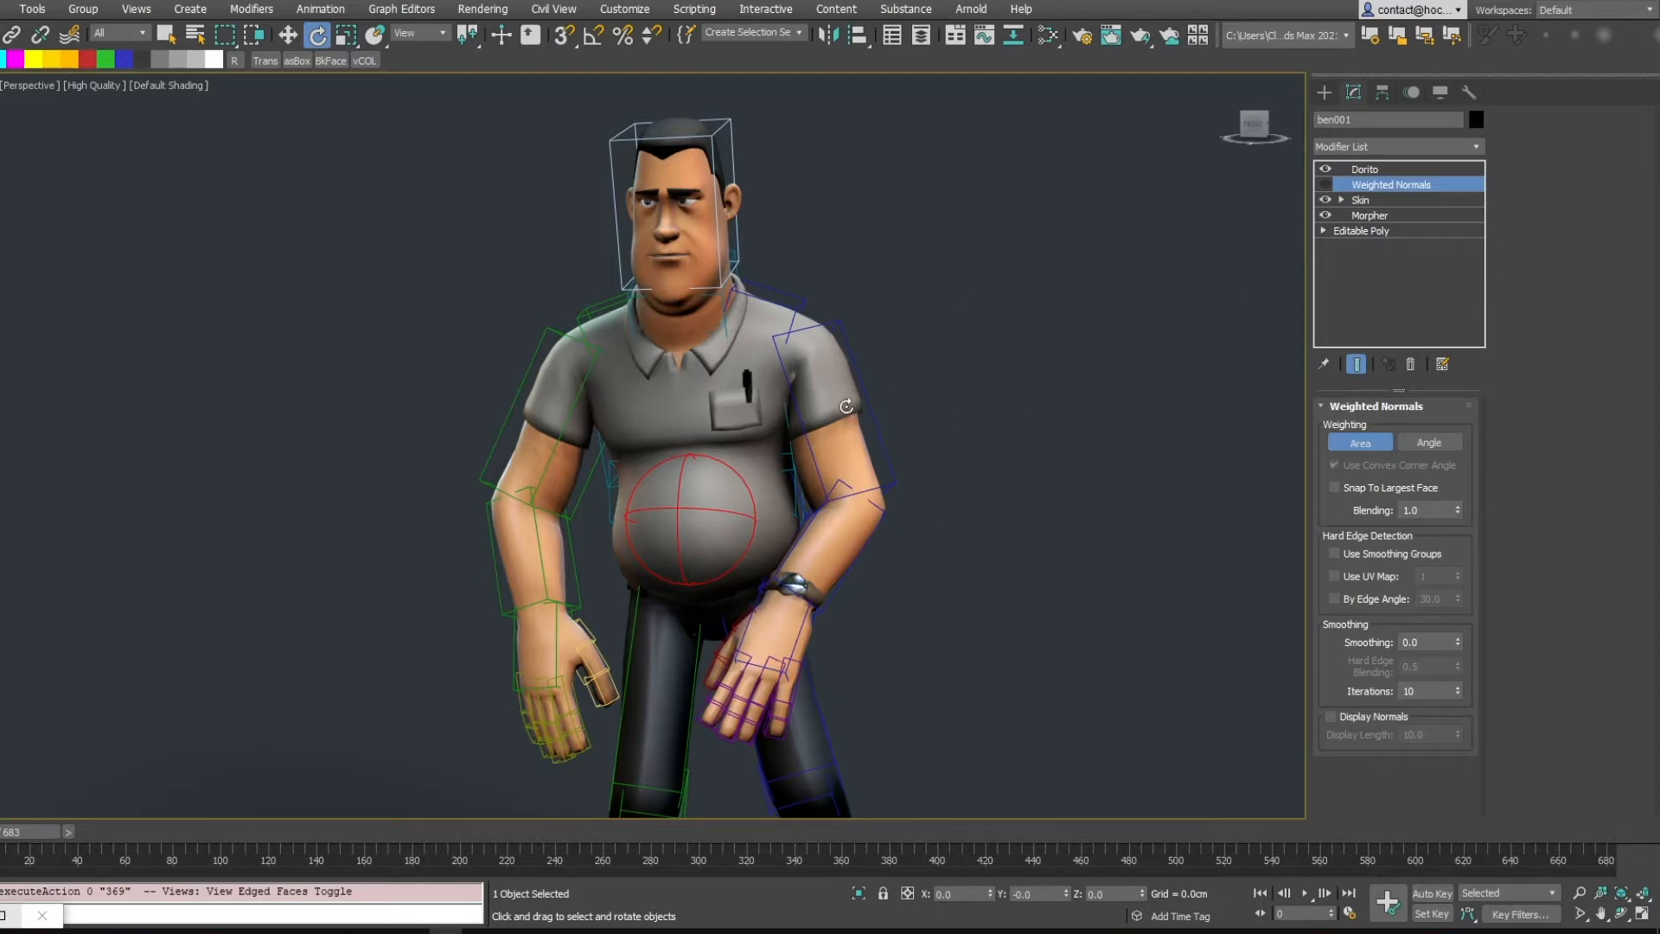
# Open the Dorito modifier's weight display and set its weight distance to 16.6
pyautogui.click(1382, 168)
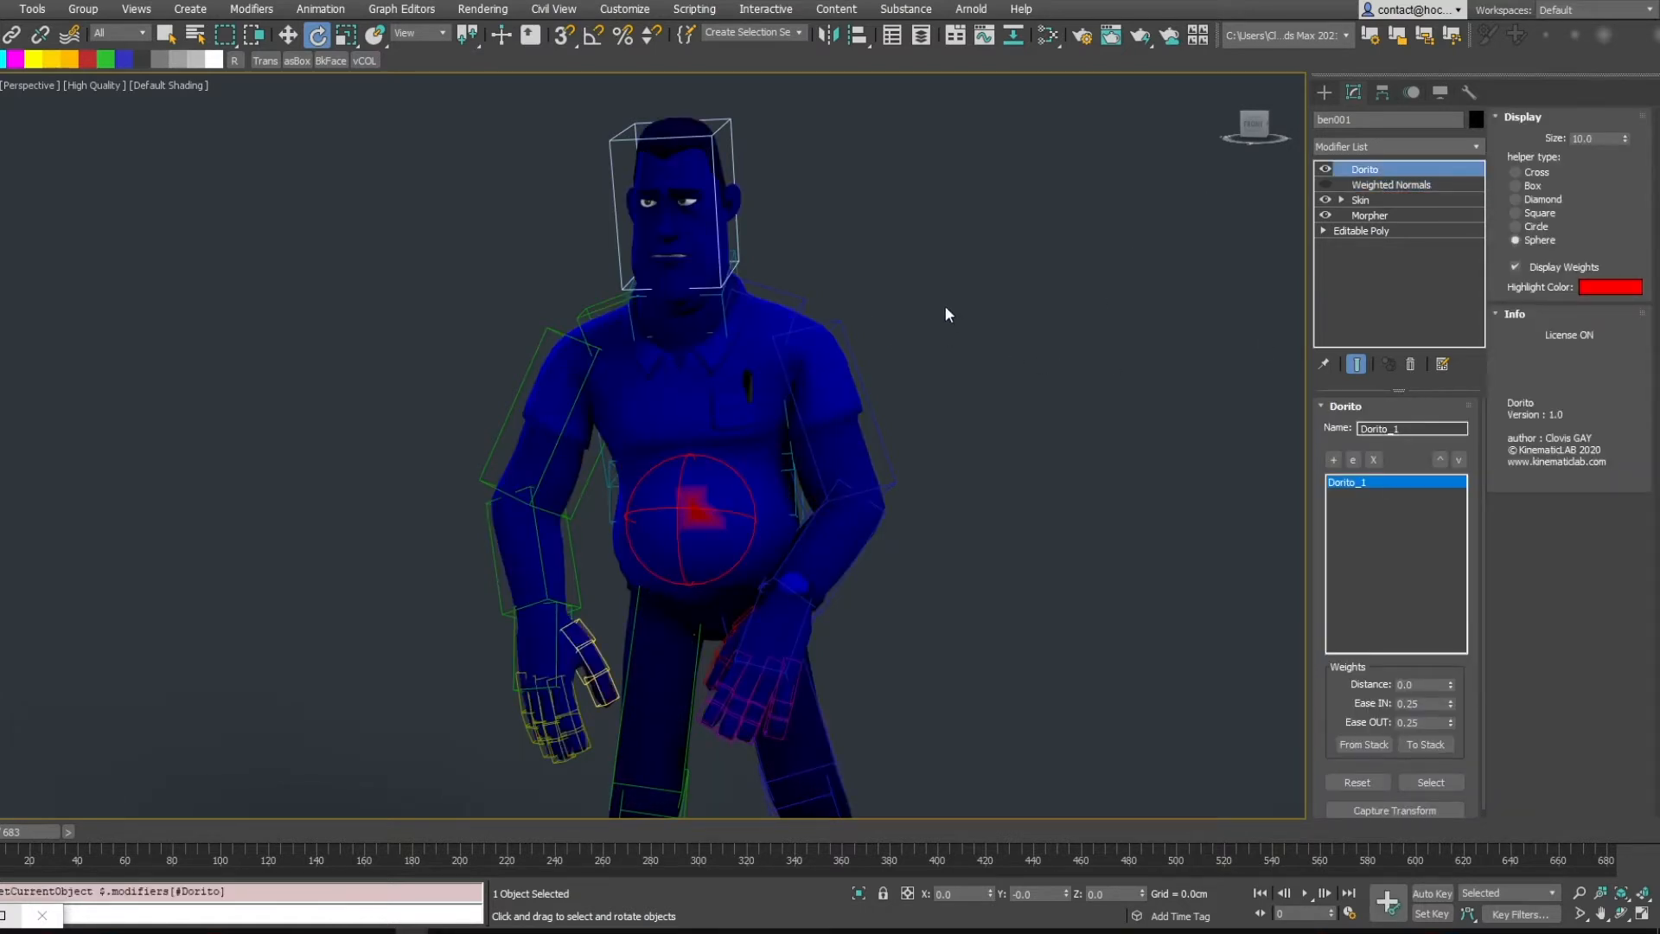
pyautogui.moveTo(705, 395); pyautogui.dragTo(823, 396, button='middle')
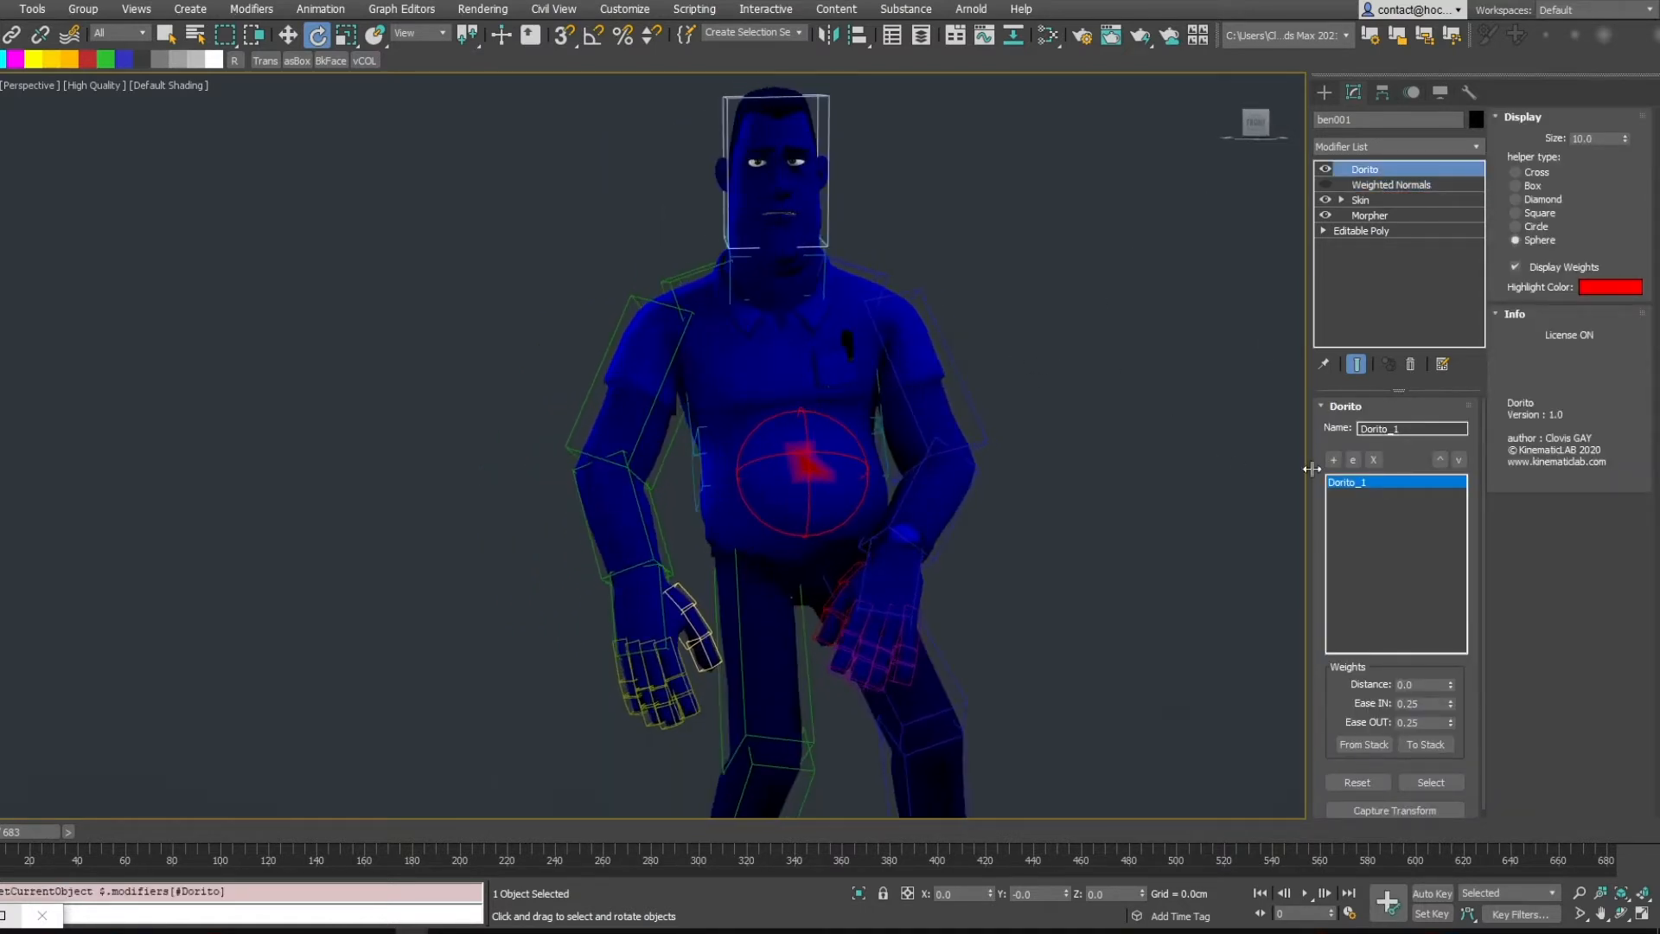
pyautogui.moveTo(1404, 390); pyautogui.dragTo(1383, 268)
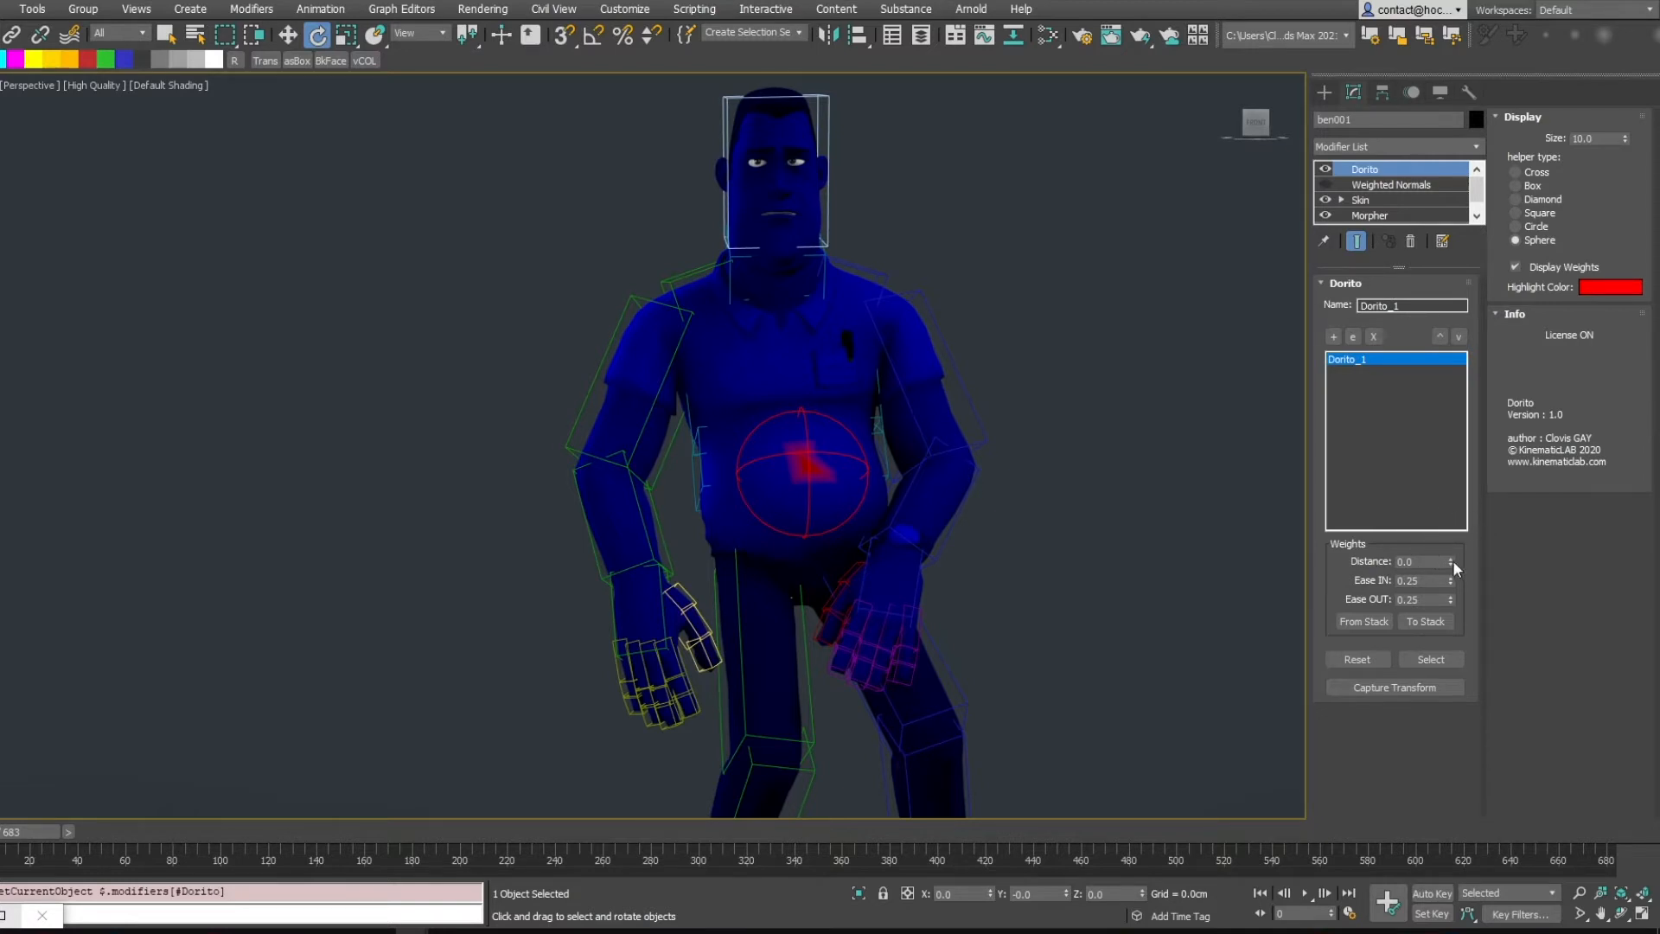
pyautogui.moveTo(1452, 563); pyautogui.dragTo(1427, 453)
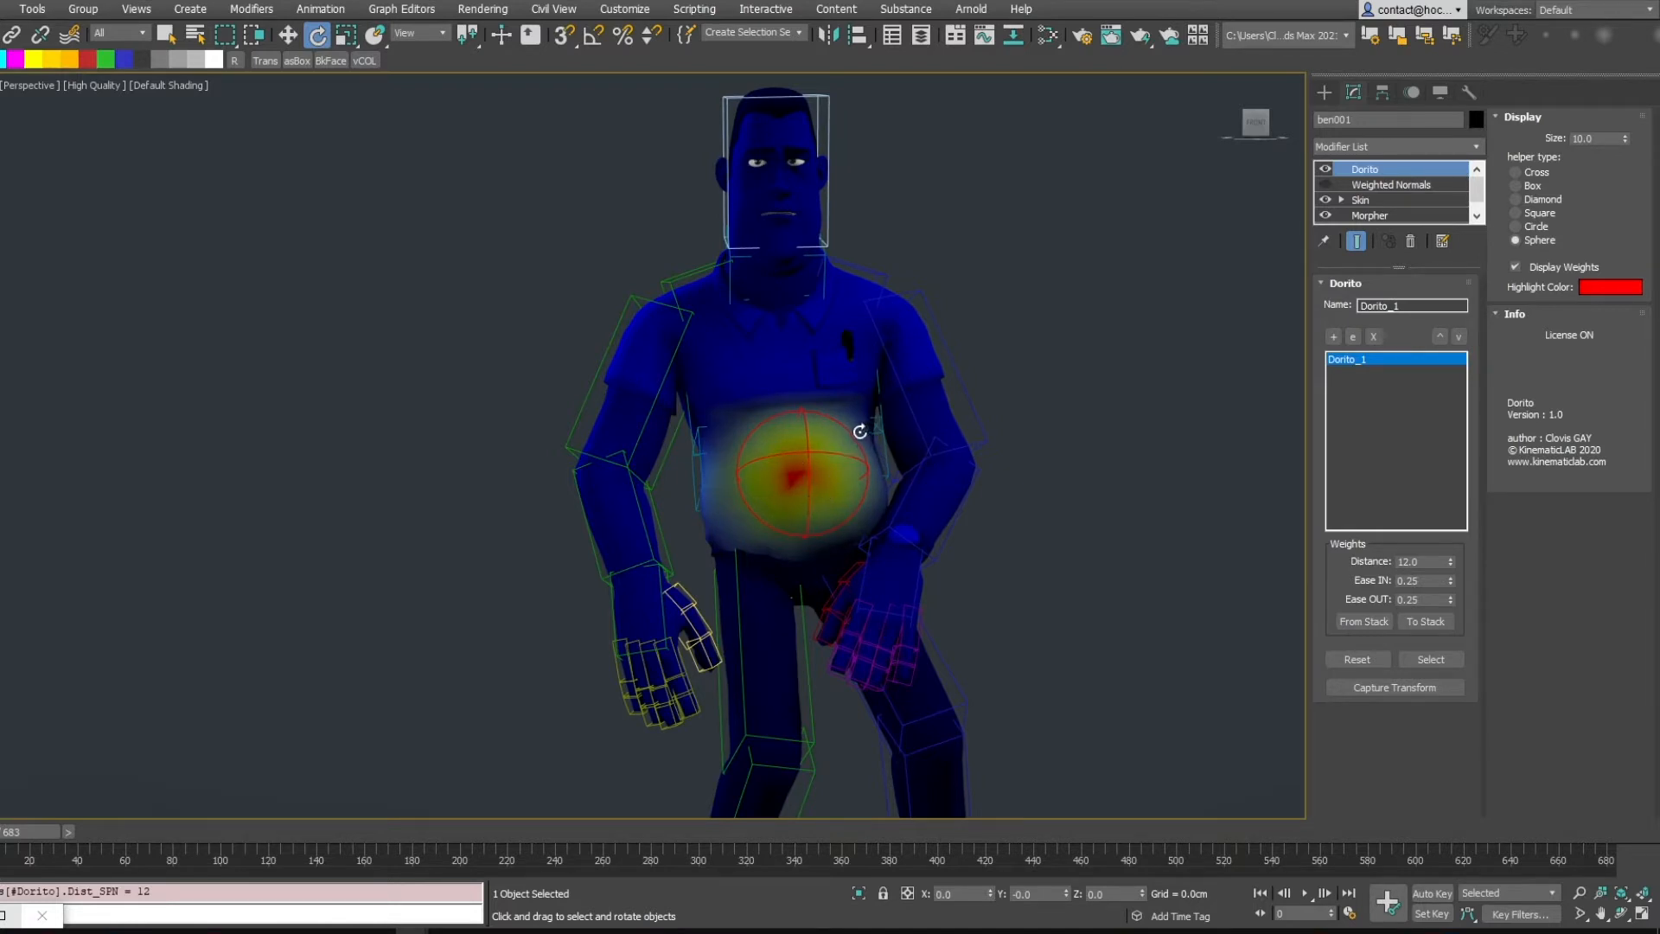
pyautogui.moveTo(1451, 563); pyautogui.dragTo(1418, 520)
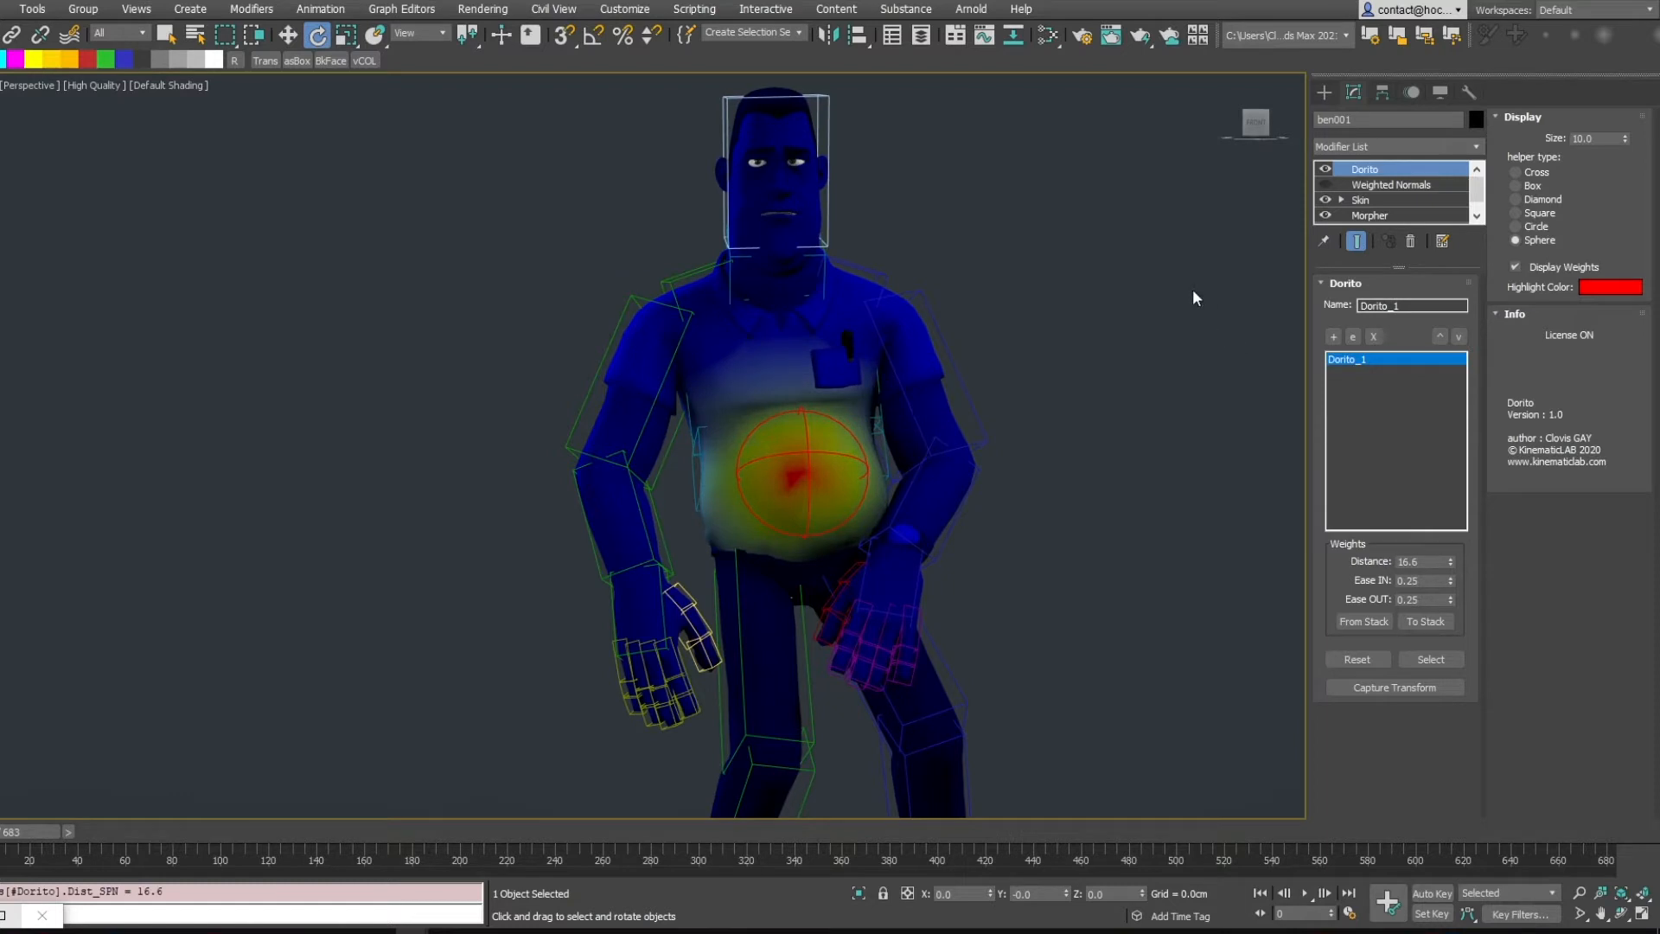
# Select the Dorito helper and move it in front of the character's belly
pyautogui.moveTo(1051, 390)
pyautogui.keyDown('alt'); pyautogui.mouseDown(button='middle')
pyautogui.moveTo(955, 413)
pyautogui.moveTo(1055, 411)
pyautogui.mouseUp(button='middle'); pyautogui.keyUp('alt')
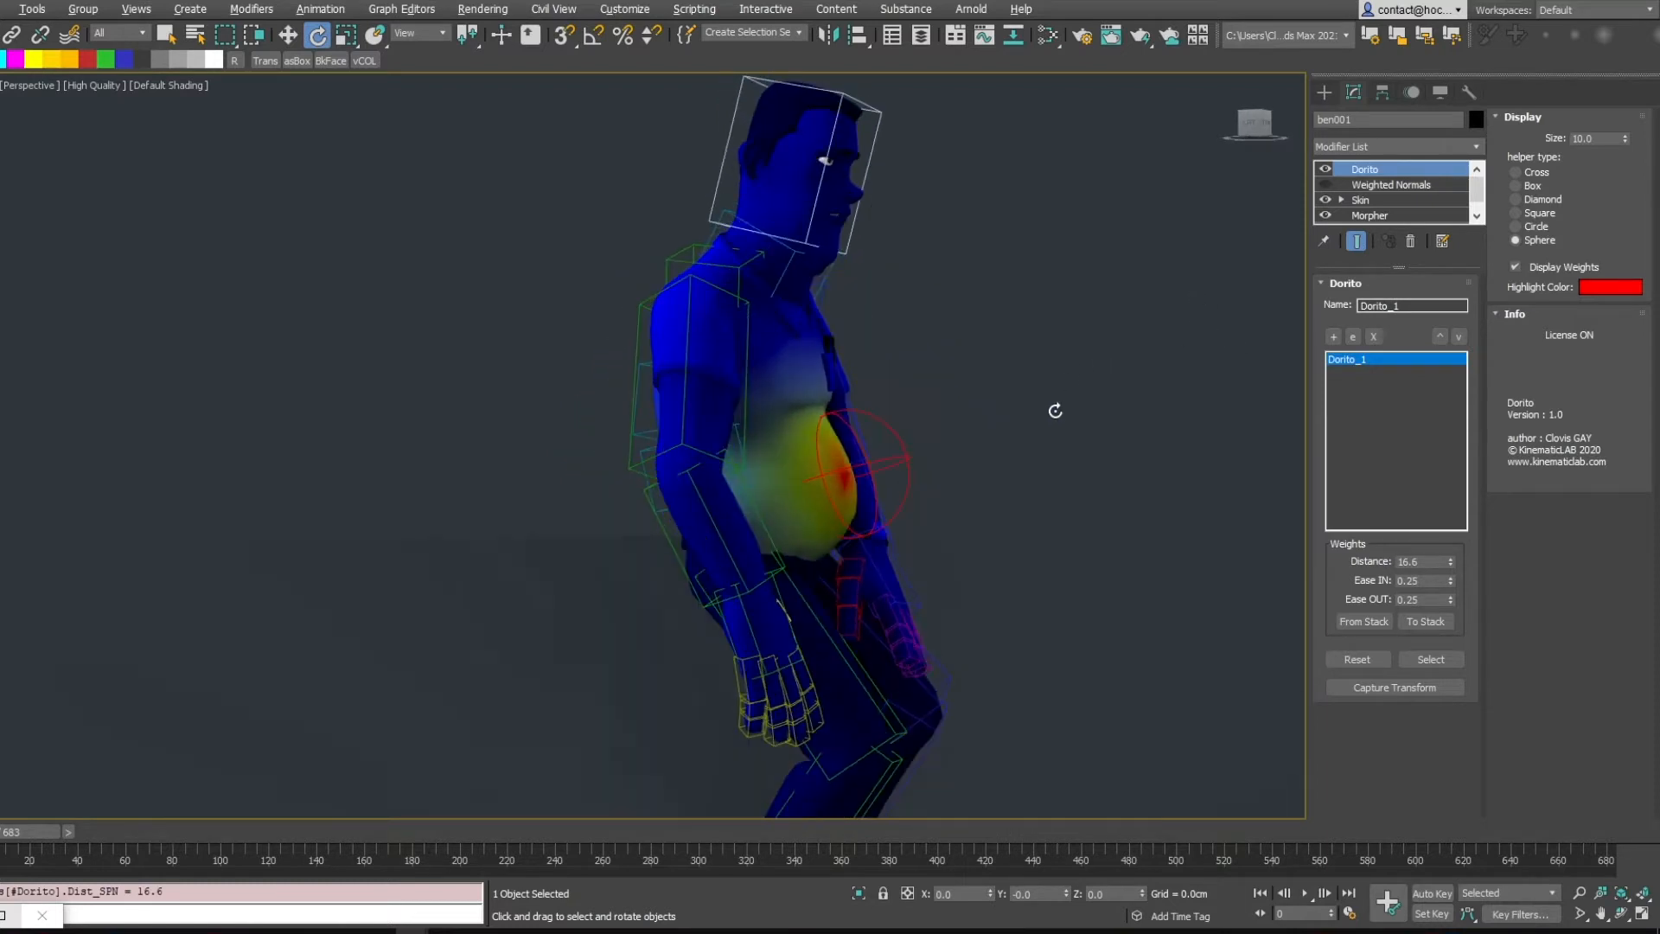
pyautogui.click(905, 452)
pyautogui.press('w')
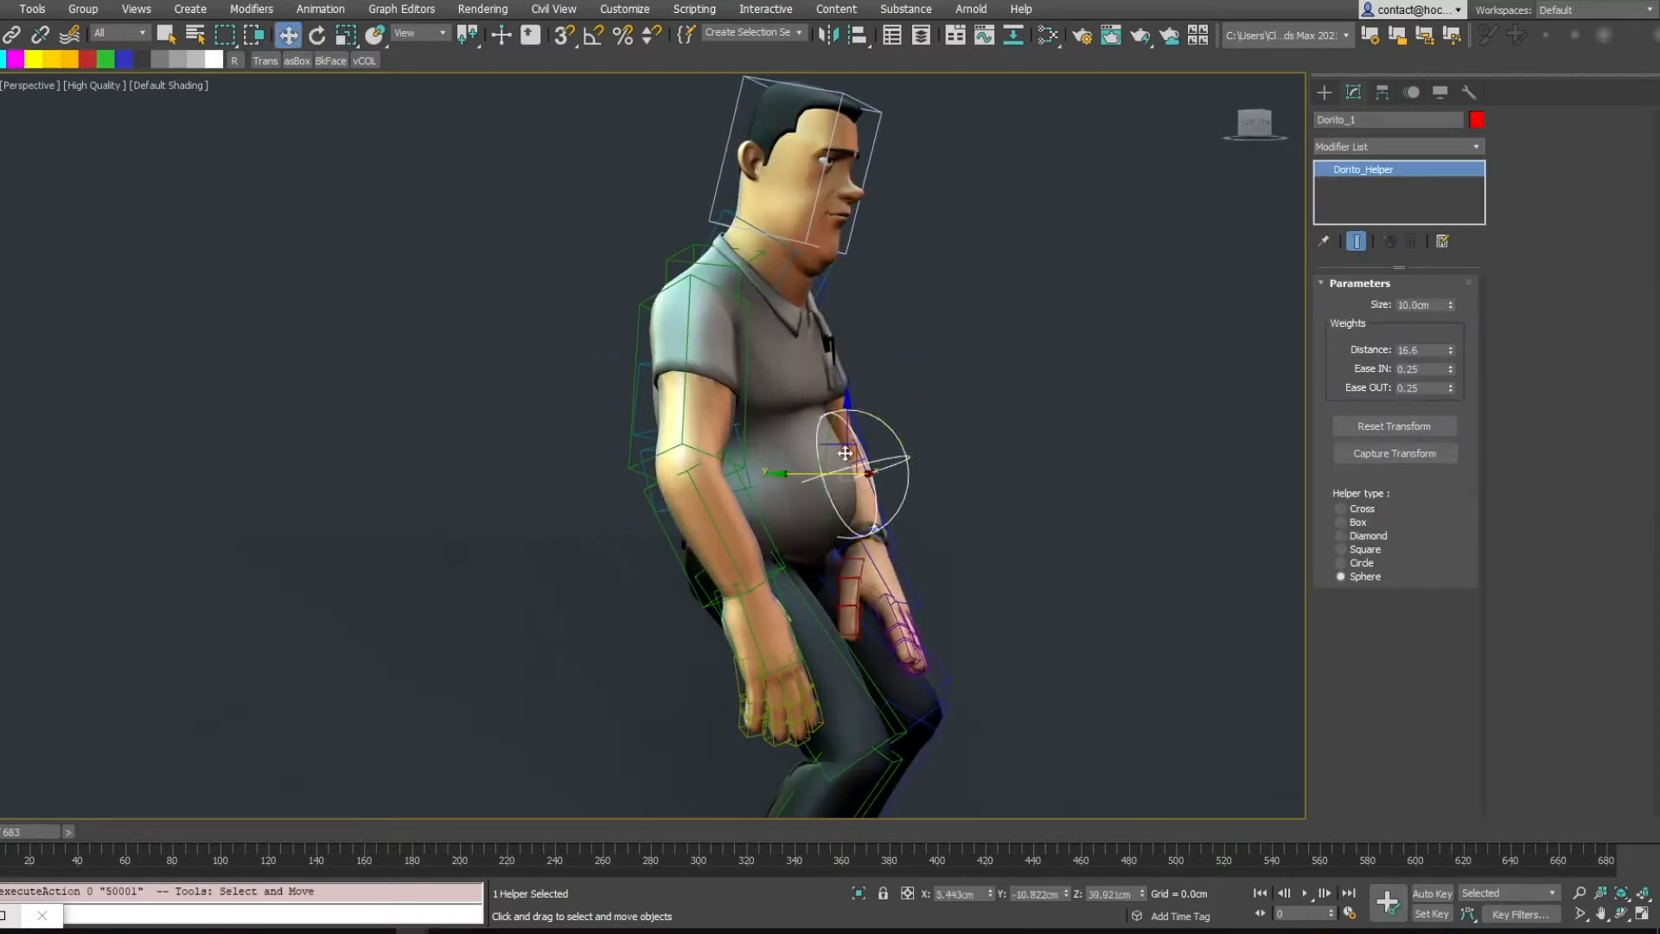
pyautogui.moveTo(897, 419); pyautogui.dragTo(942, 382)
pyautogui.rightClick(885, 477)
pyautogui.press('r')
pyautogui.rightClick(942, 383)
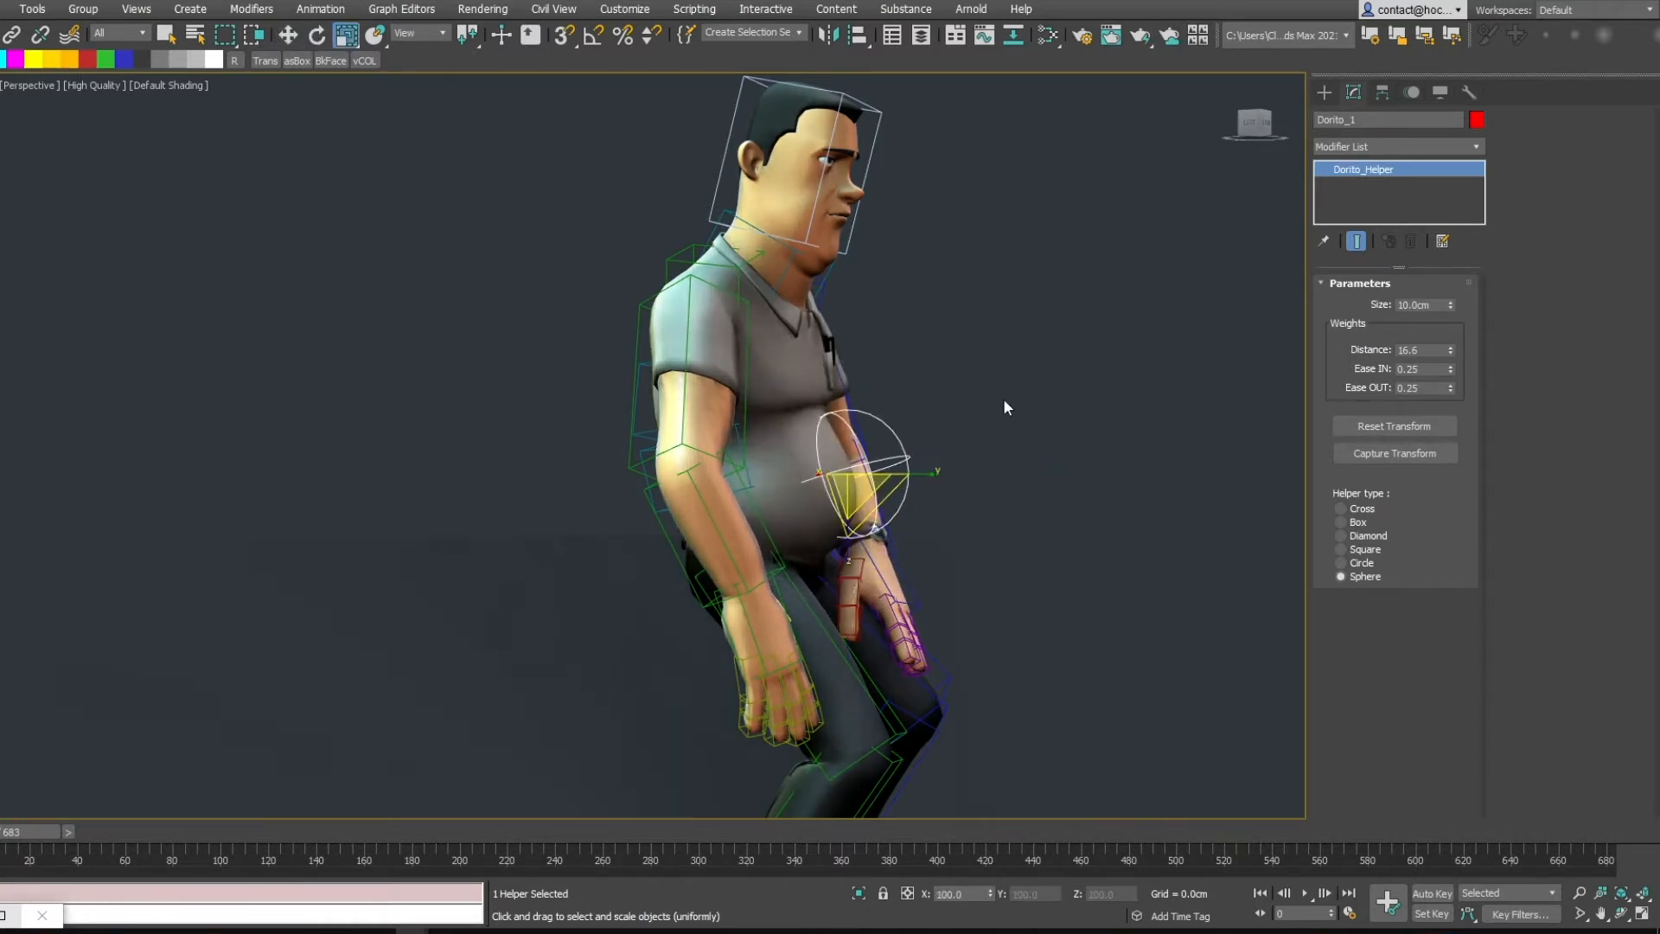
pyautogui.keyDown('alt'); pyautogui.moveTo(1003, 407); pyautogui.dragTo(938, 417, button='middle'); pyautogui.keyUp('alt')
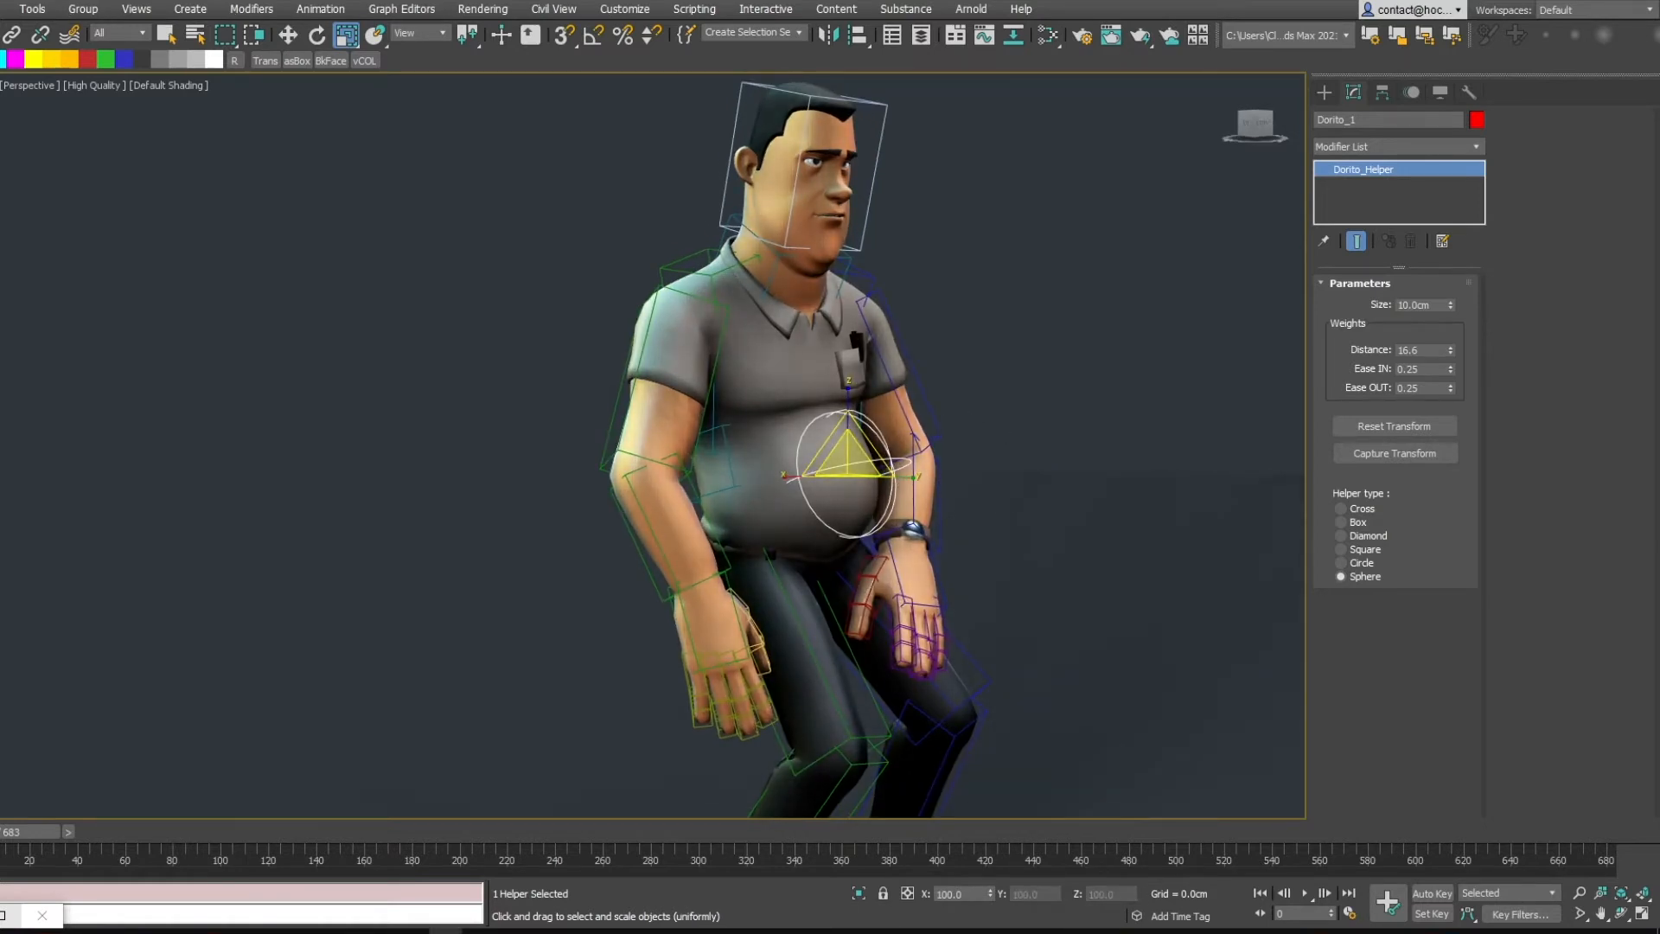
pyautogui.keyDown('alt'); pyautogui.moveTo(974, 428); pyautogui.dragTo(919, 460, button='middle'); pyautogui.keyUp('alt')
pyautogui.press('w')
pyautogui.moveTo(793, 460); pyautogui.dragTo(835, 442)
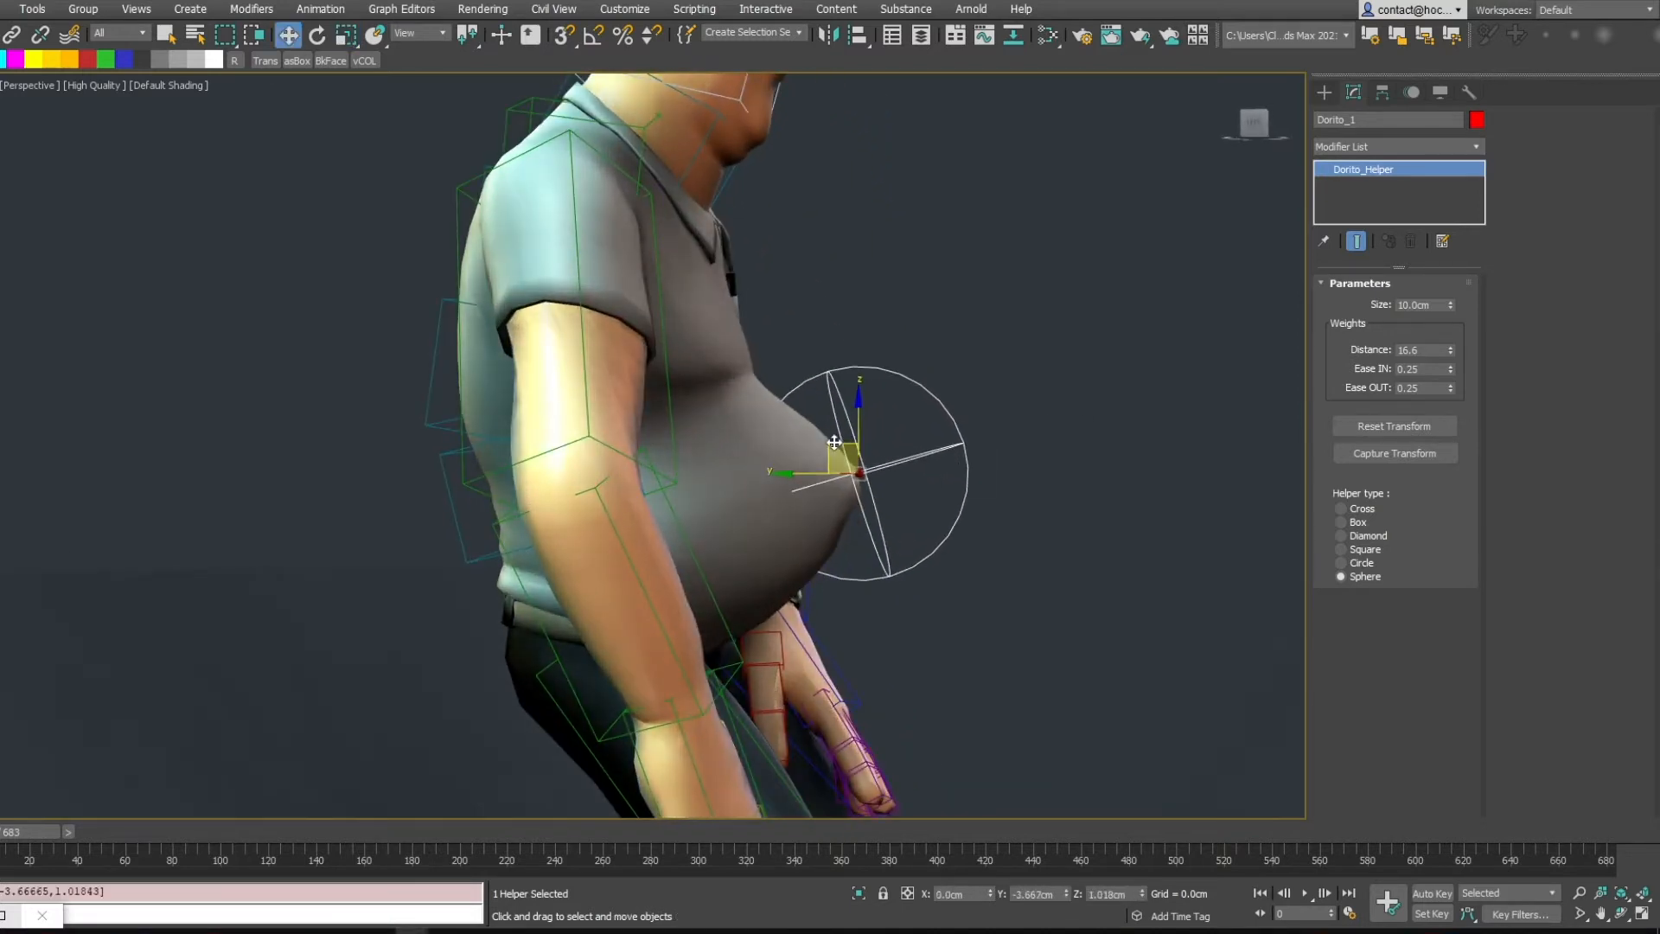
# Scale up the Dorito helper and fine-tune its position over the belly
pyautogui.press('r')
pyautogui.keyDown('alt'); pyautogui.moveTo(947, 496); pyautogui.dragTo(898, 484, button='middle'); pyautogui.keyUp('alt')
pyautogui.moveTo(865, 451); pyautogui.dragTo(877, 358)
pyautogui.keyDown('alt'); pyautogui.moveTo(883, 366); pyautogui.dragTo(843, 437, button='middle'); pyautogui.keyUp('alt')
pyautogui.scroll(-4, 852, 393)
pyautogui.press('F4')
pyautogui.press('w')
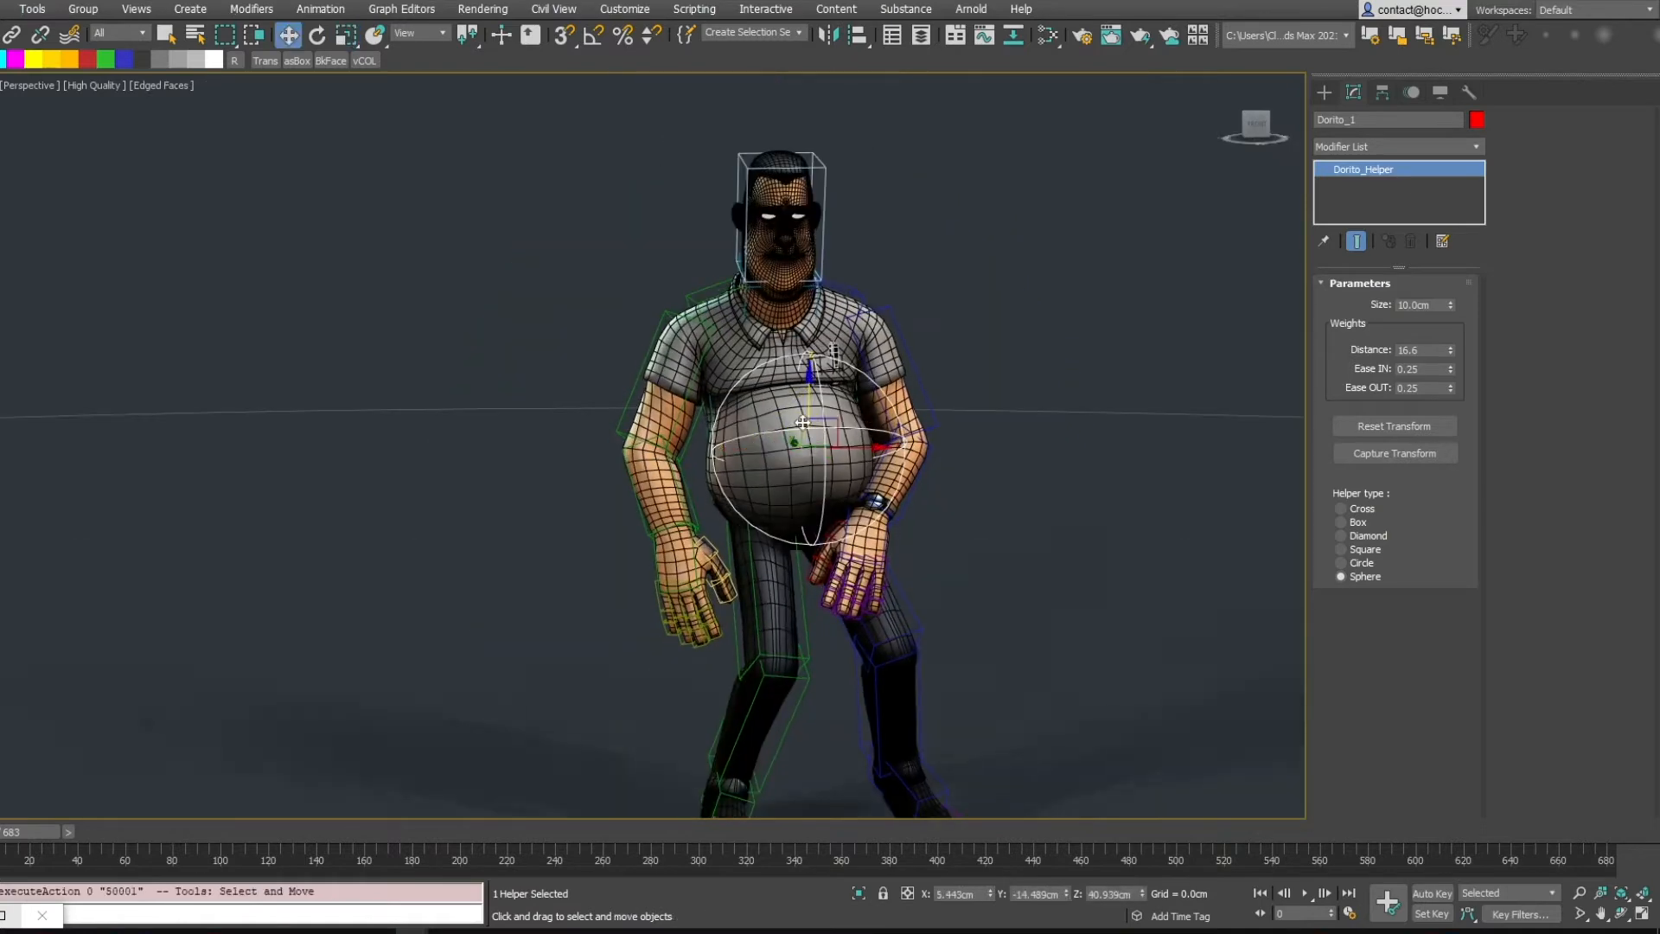
pyautogui.moveTo(823, 427); pyautogui.dragTo(832, 449)
pyautogui.keyDown('alt'); pyautogui.moveTo(849, 456); pyautogui.dragTo(934, 442, button='middle'); pyautogui.keyUp('alt')
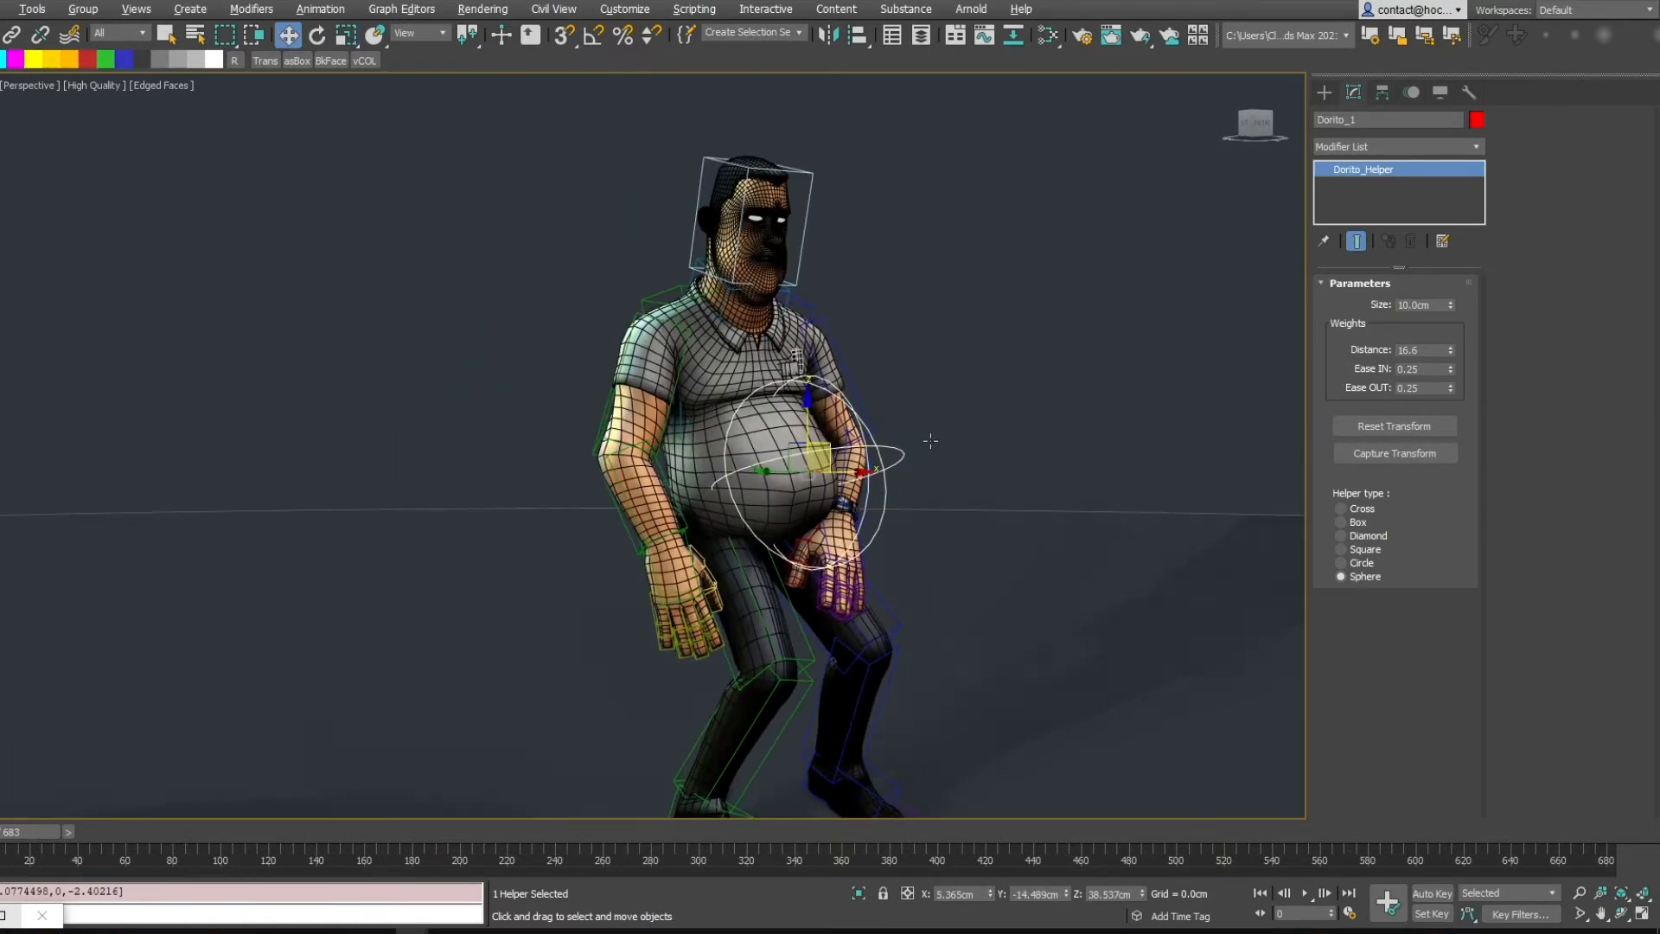
# Select the character and toggle the Dorito modifier off and on to compare the belly shape
pyautogui.click(730, 347)
pyautogui.click(1325, 171)
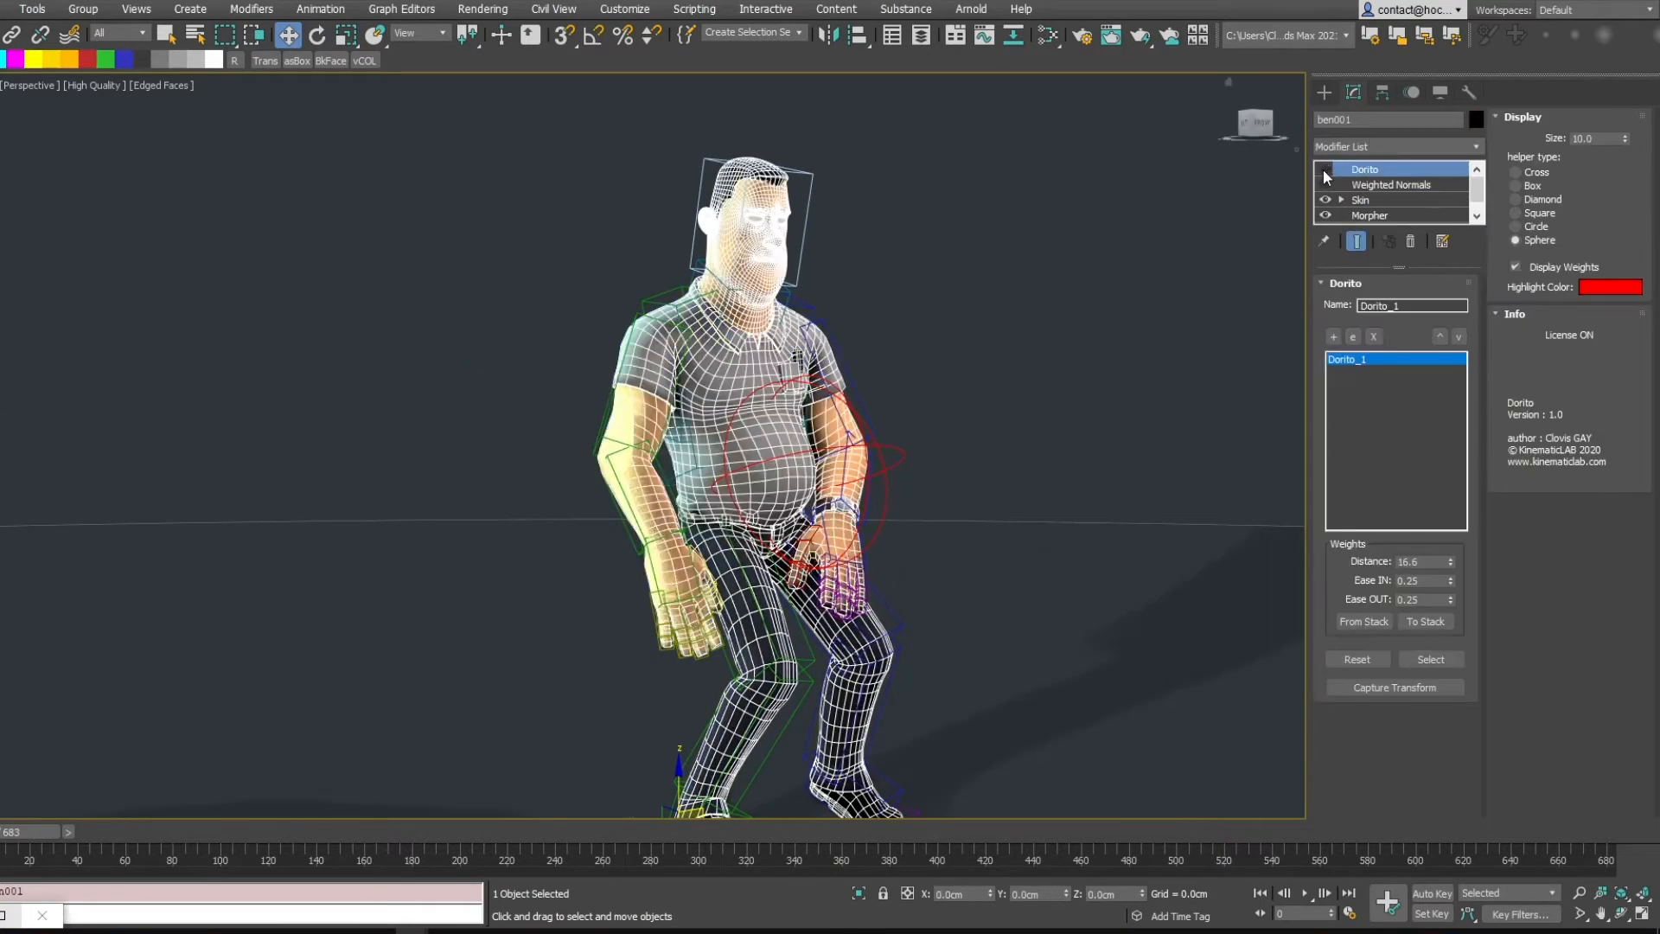
pyautogui.click(1325, 171)
pyautogui.click(1324, 170)
pyautogui.keyDown('alt'); pyautogui.moveTo(1150, 363); pyautogui.dragTo(1075, 397, button='middle'); pyautogui.keyUp('alt')
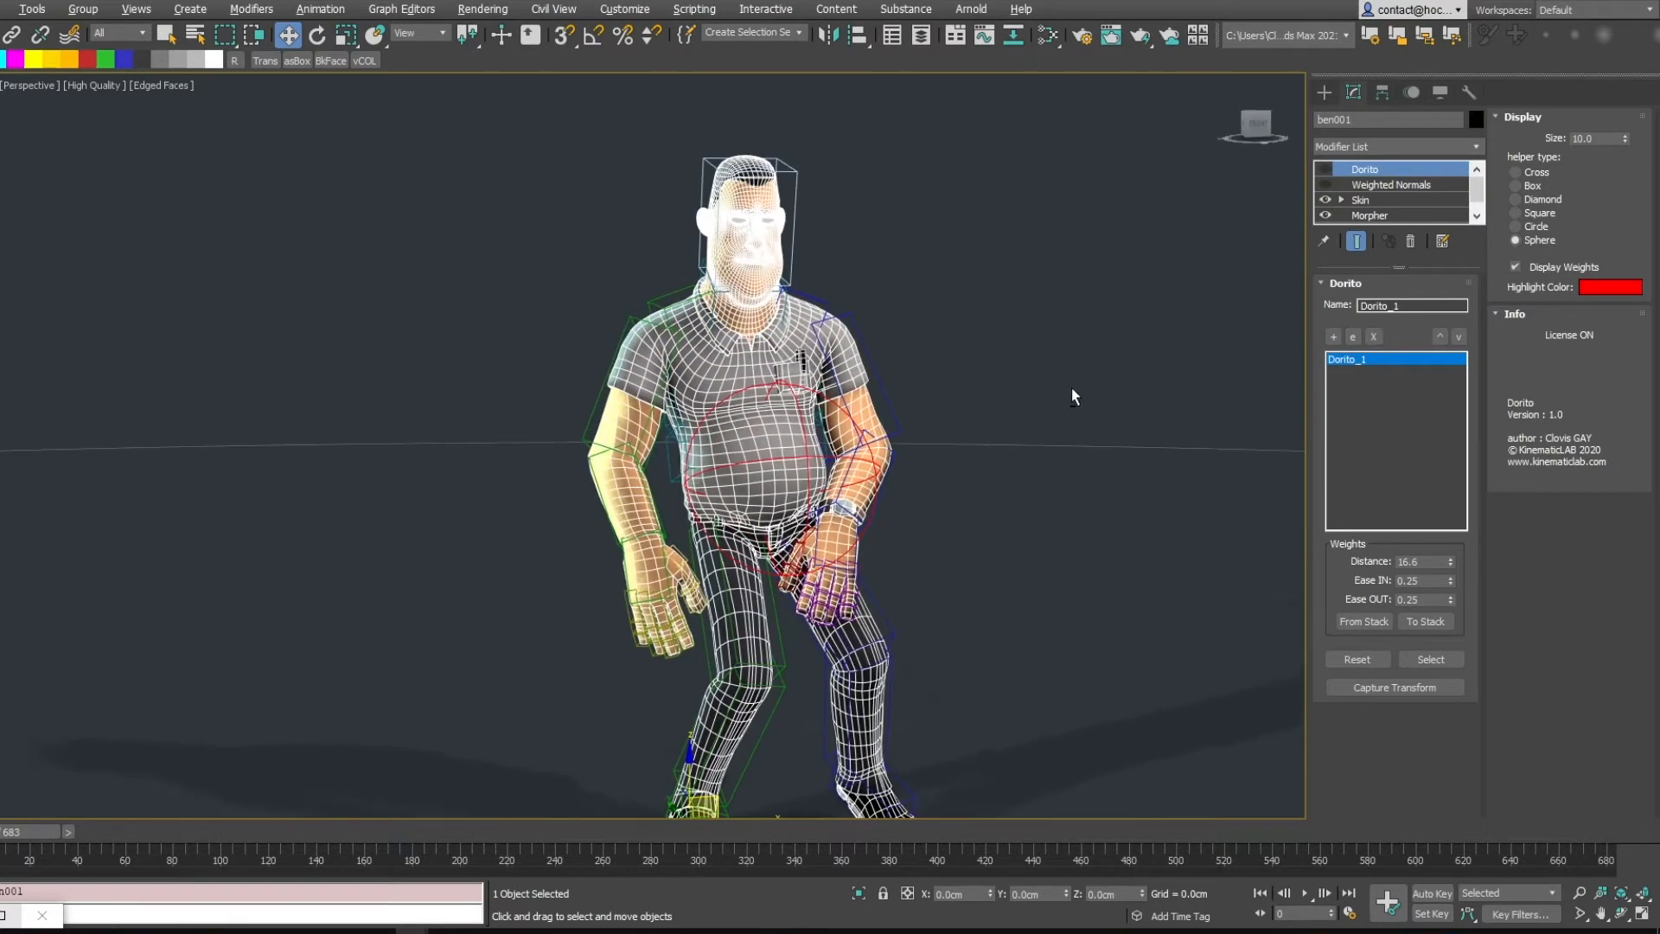
pyautogui.click(1326, 169)
pyautogui.click(1046, 309)
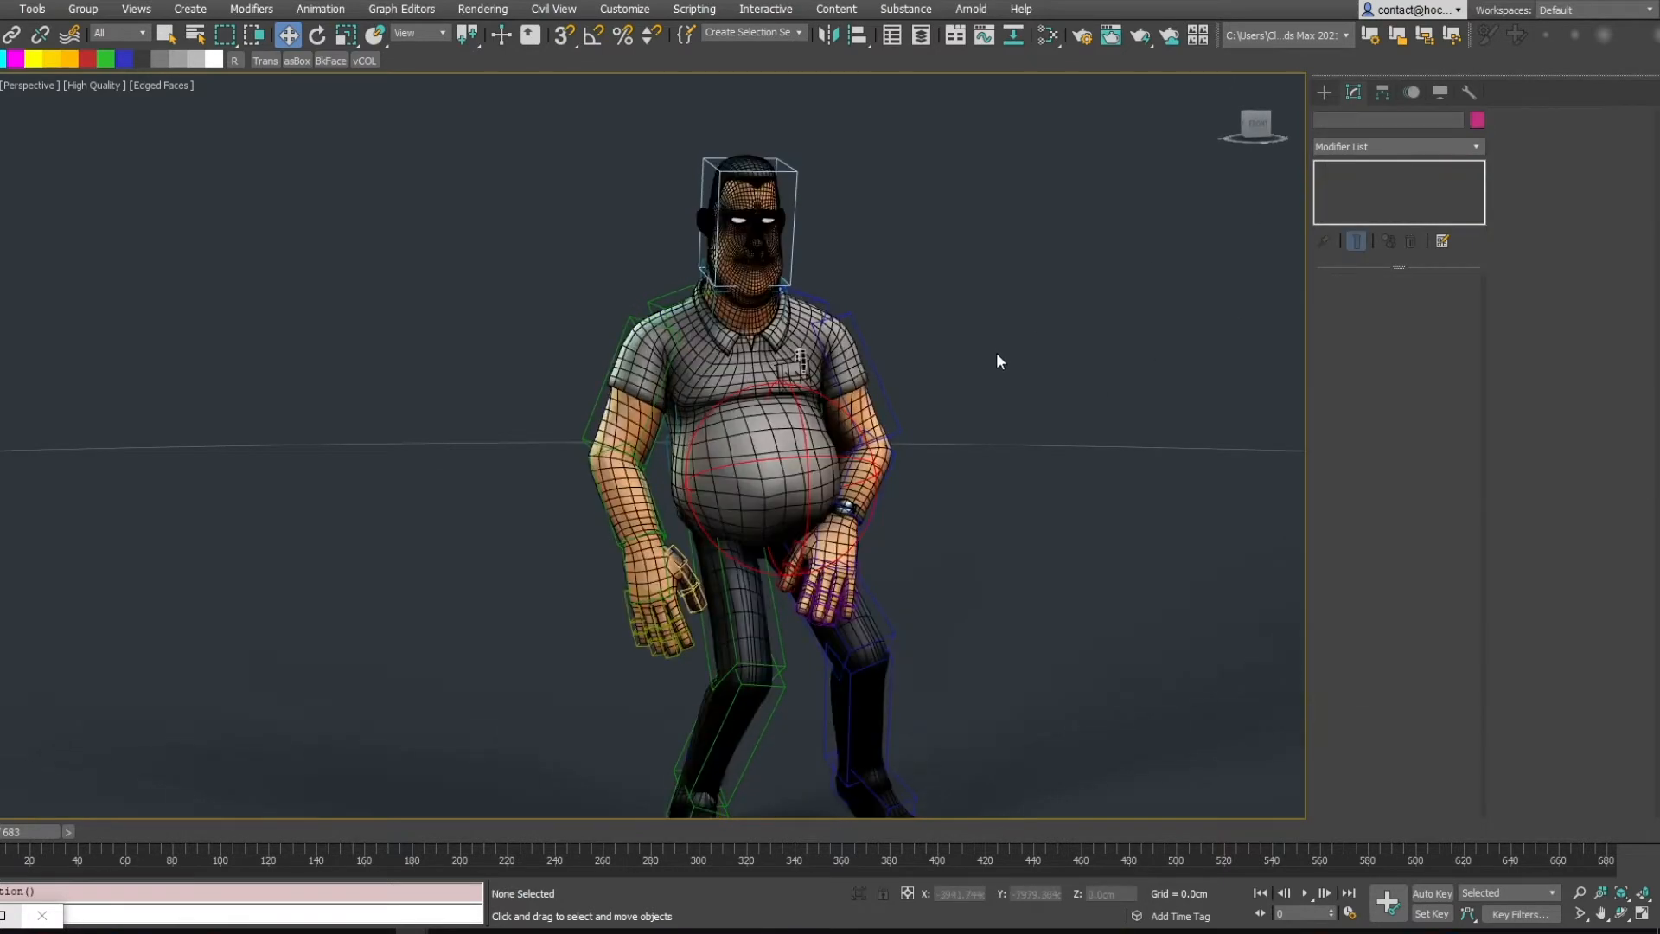
# Play the animation and stop it partway to review the belly deformation
pyautogui.keyDown('alt'); pyautogui.moveTo(997, 351); pyautogui.dragTo(1050, 350, button='middle'); pyautogui.keyUp('alt')
pyautogui.press('F4')
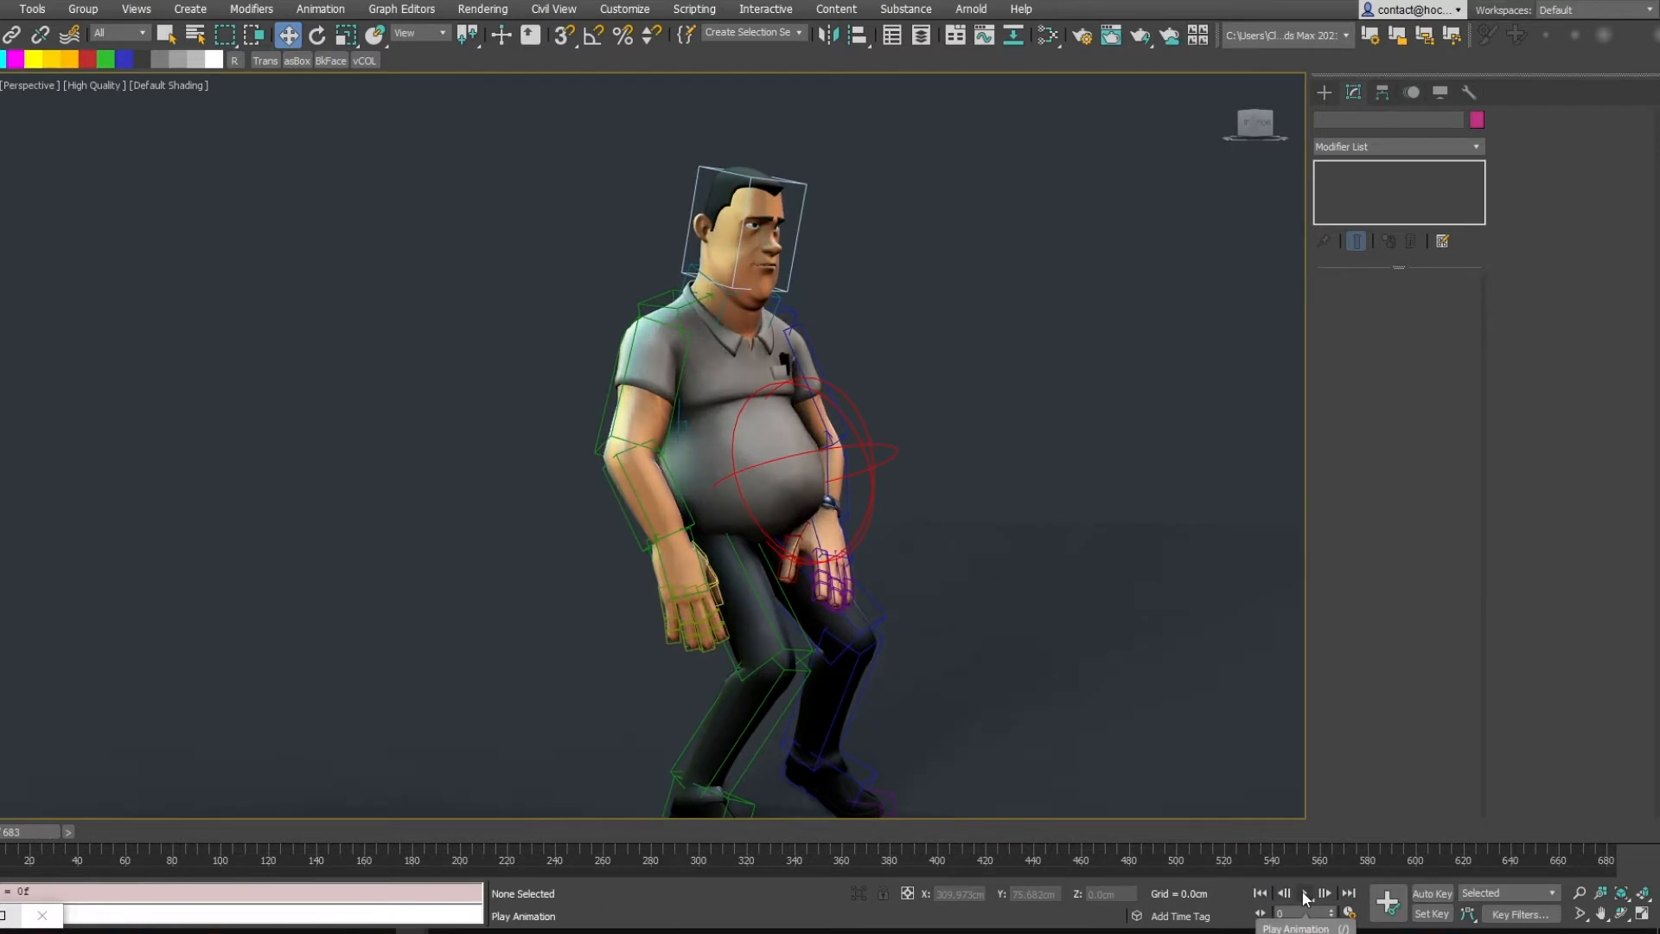
pyautogui.click(1306, 896)
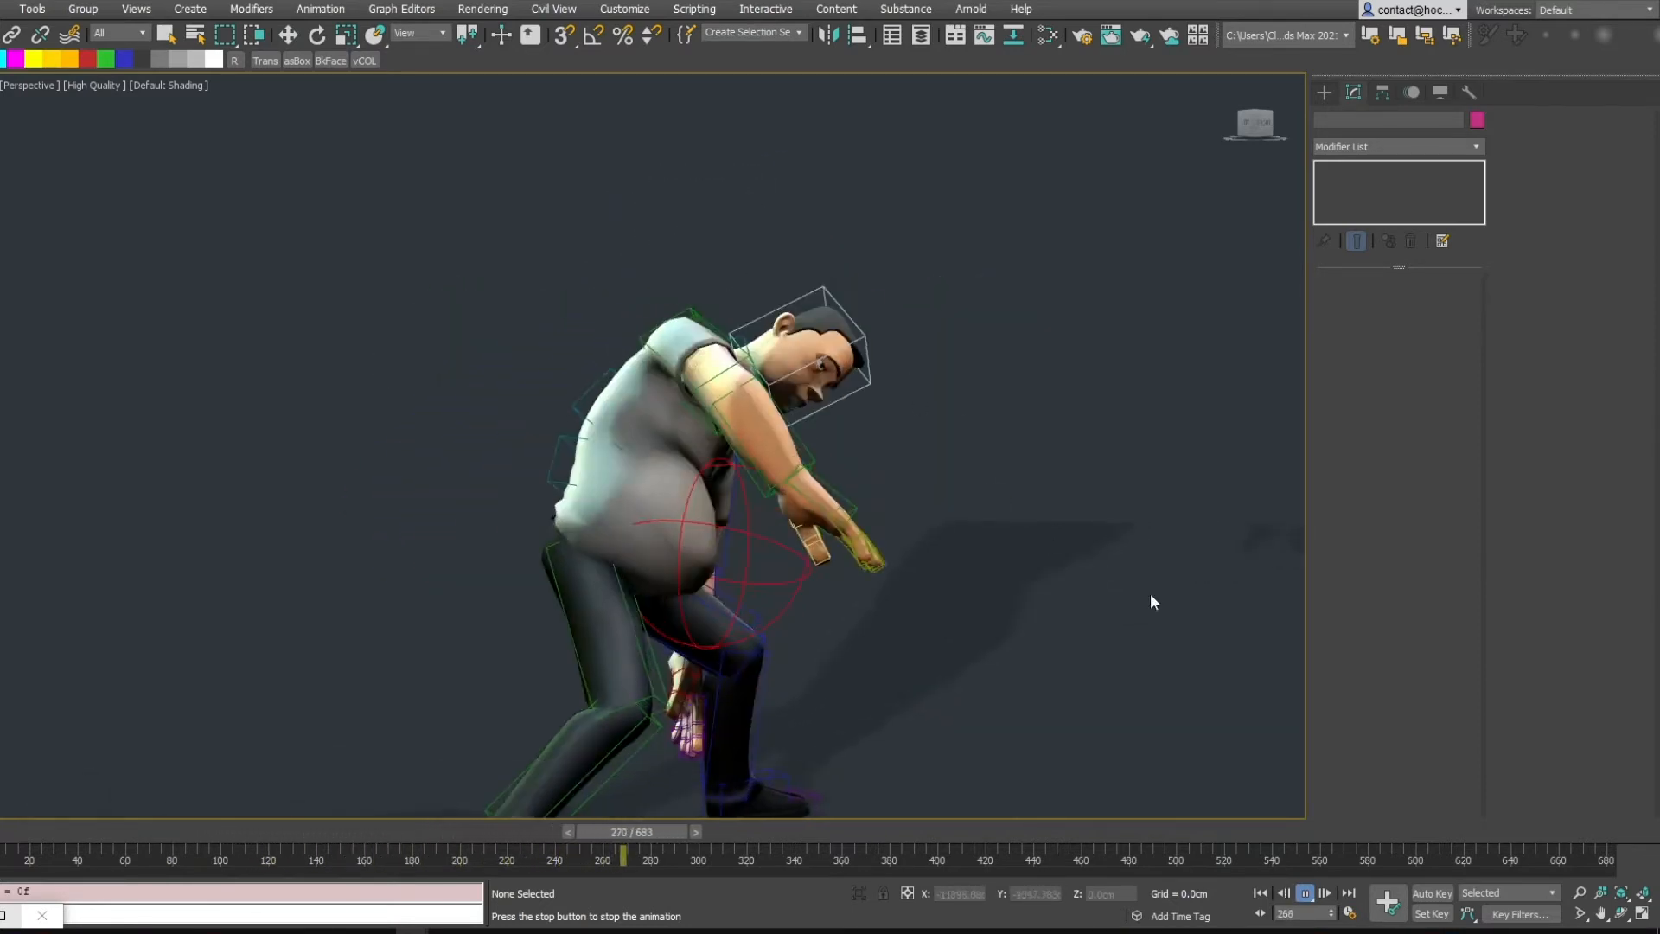
pyautogui.click(1308, 896)
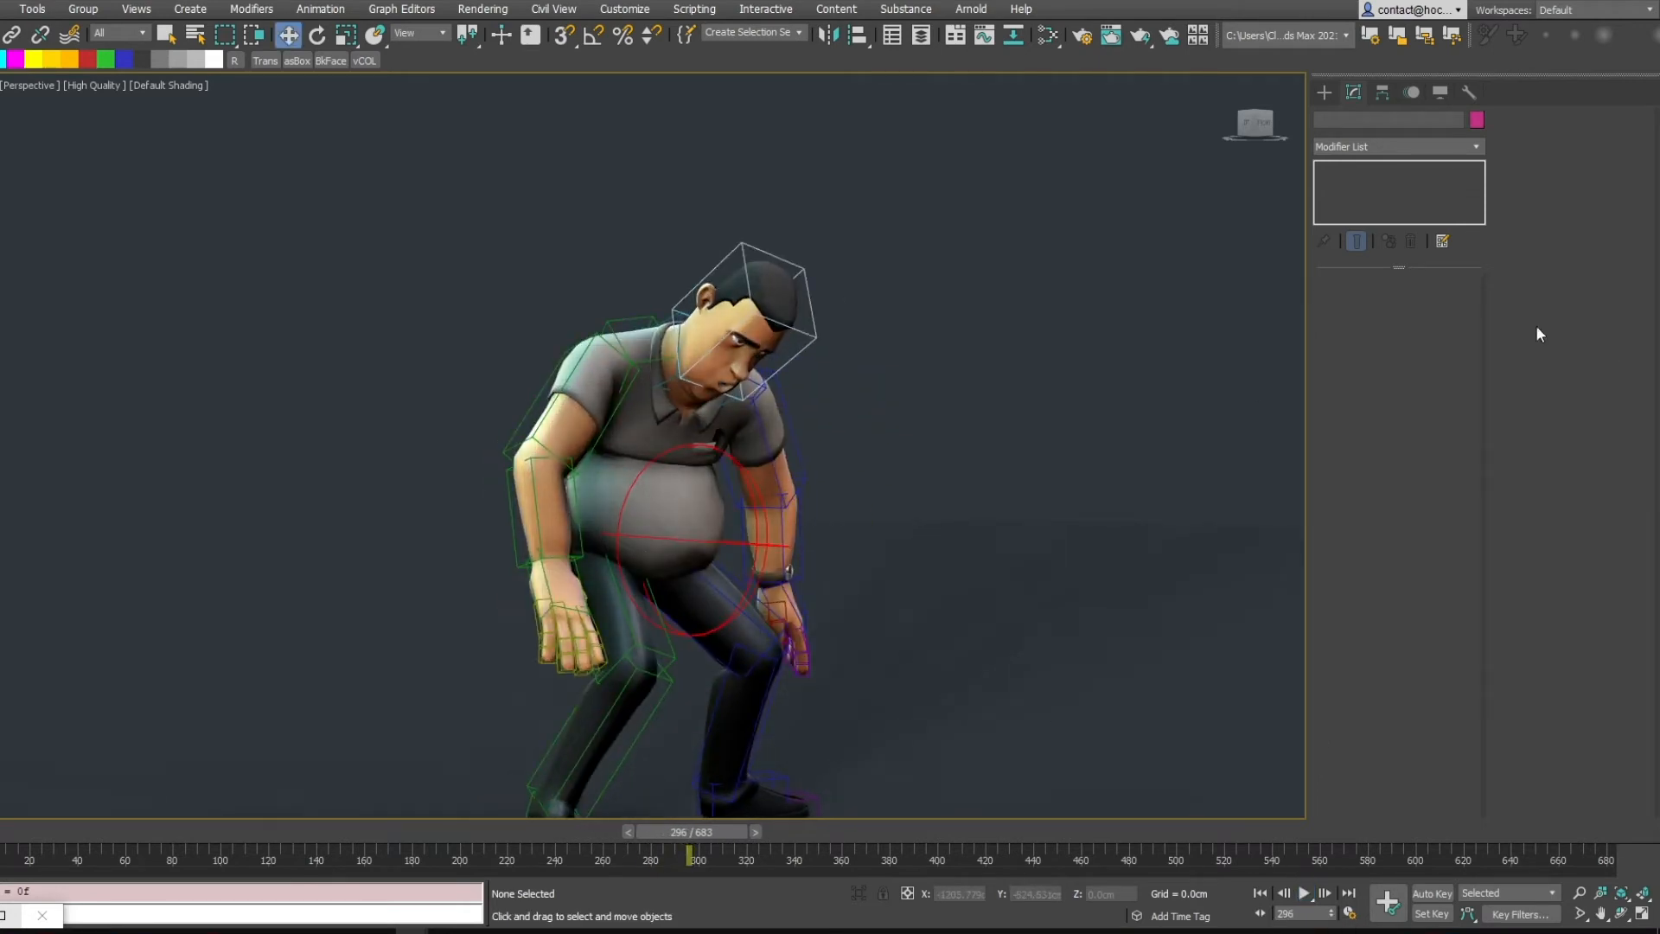
# Select the character, enlarge the modifier stack list, and inspect the Skin and Dorito modifiers
pyautogui.click(646, 430)
pyautogui.click(1326, 169)
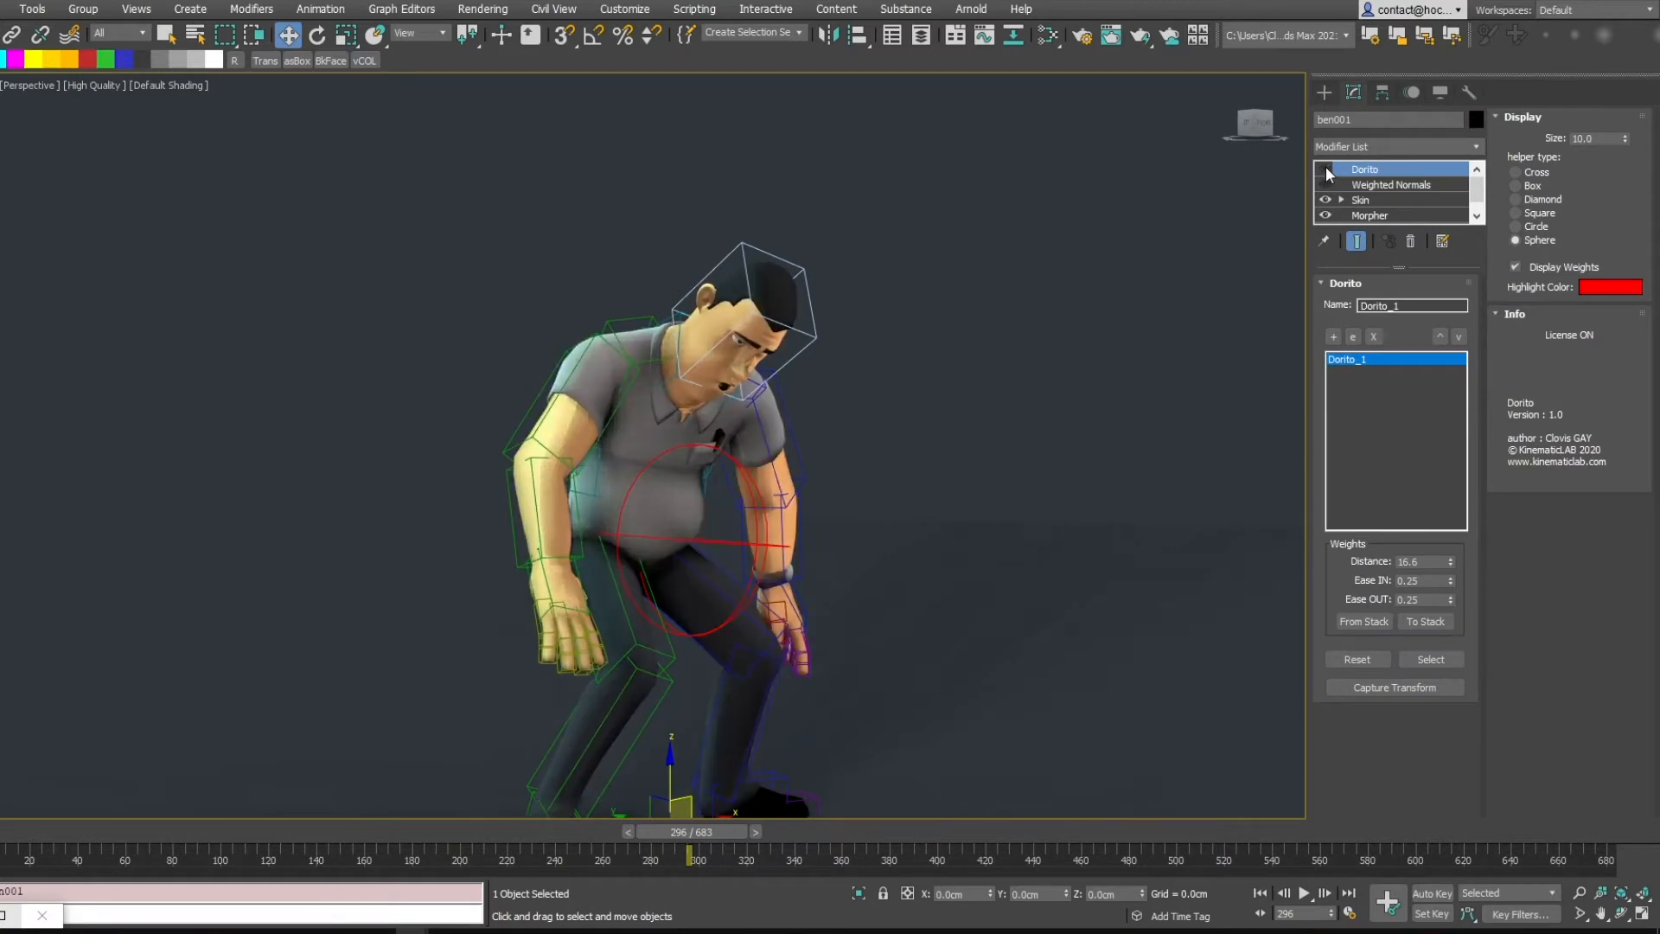
pyautogui.click(1326, 168)
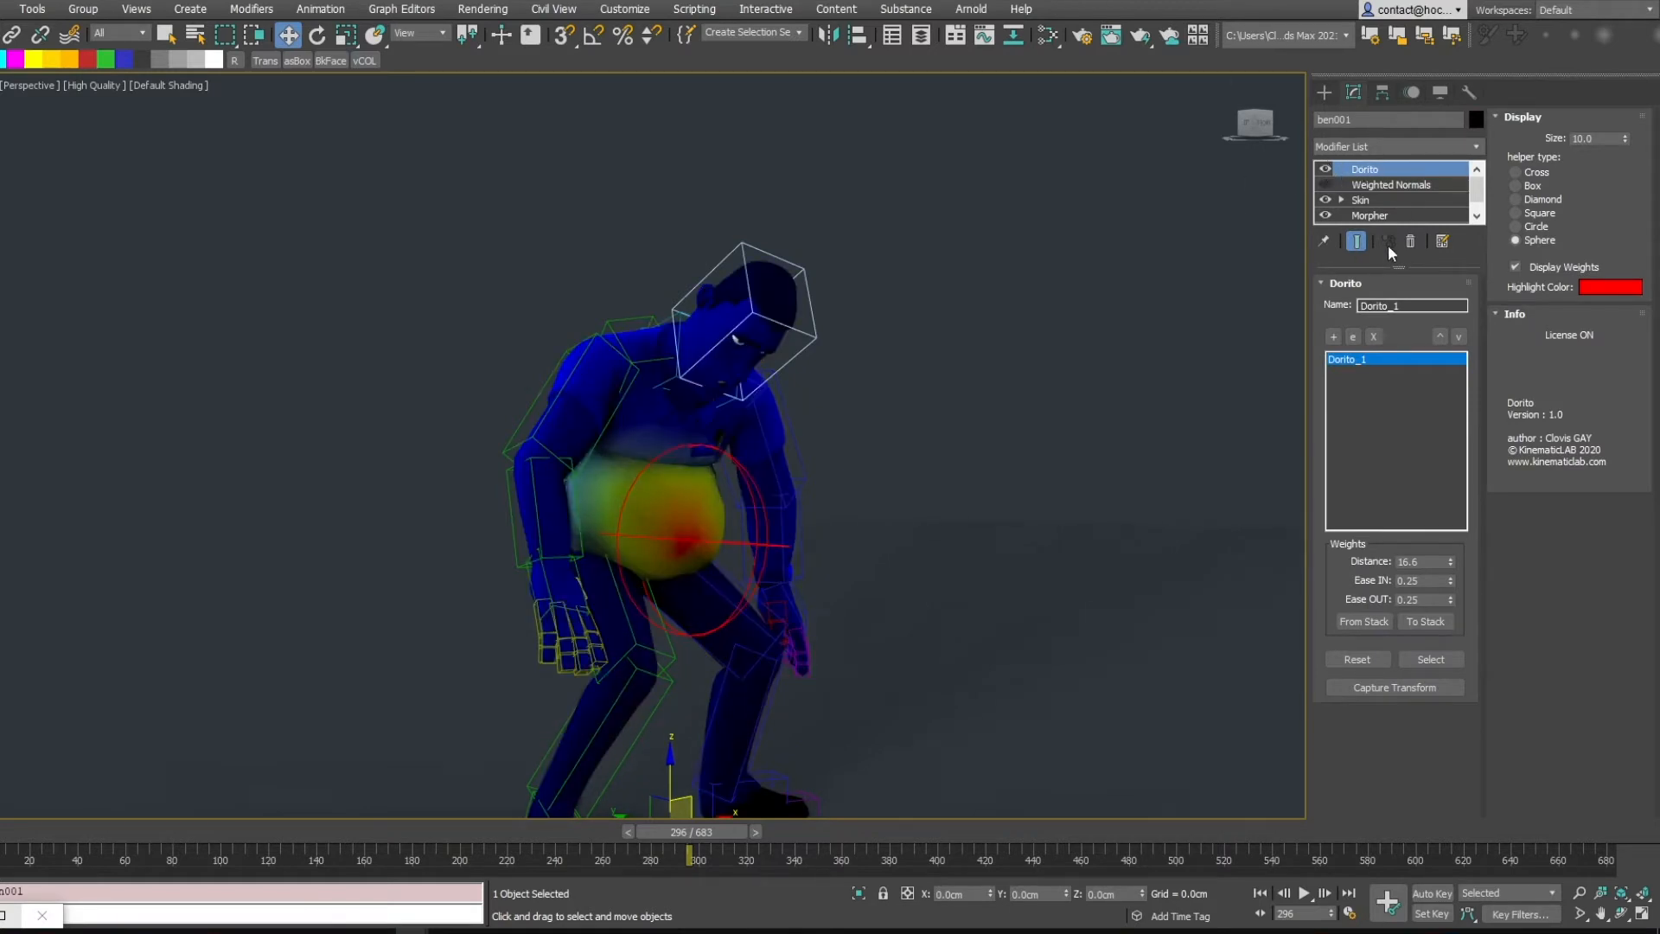
pyautogui.moveTo(1399, 265); pyautogui.dragTo(1400, 366)
pyautogui.click(1367, 200)
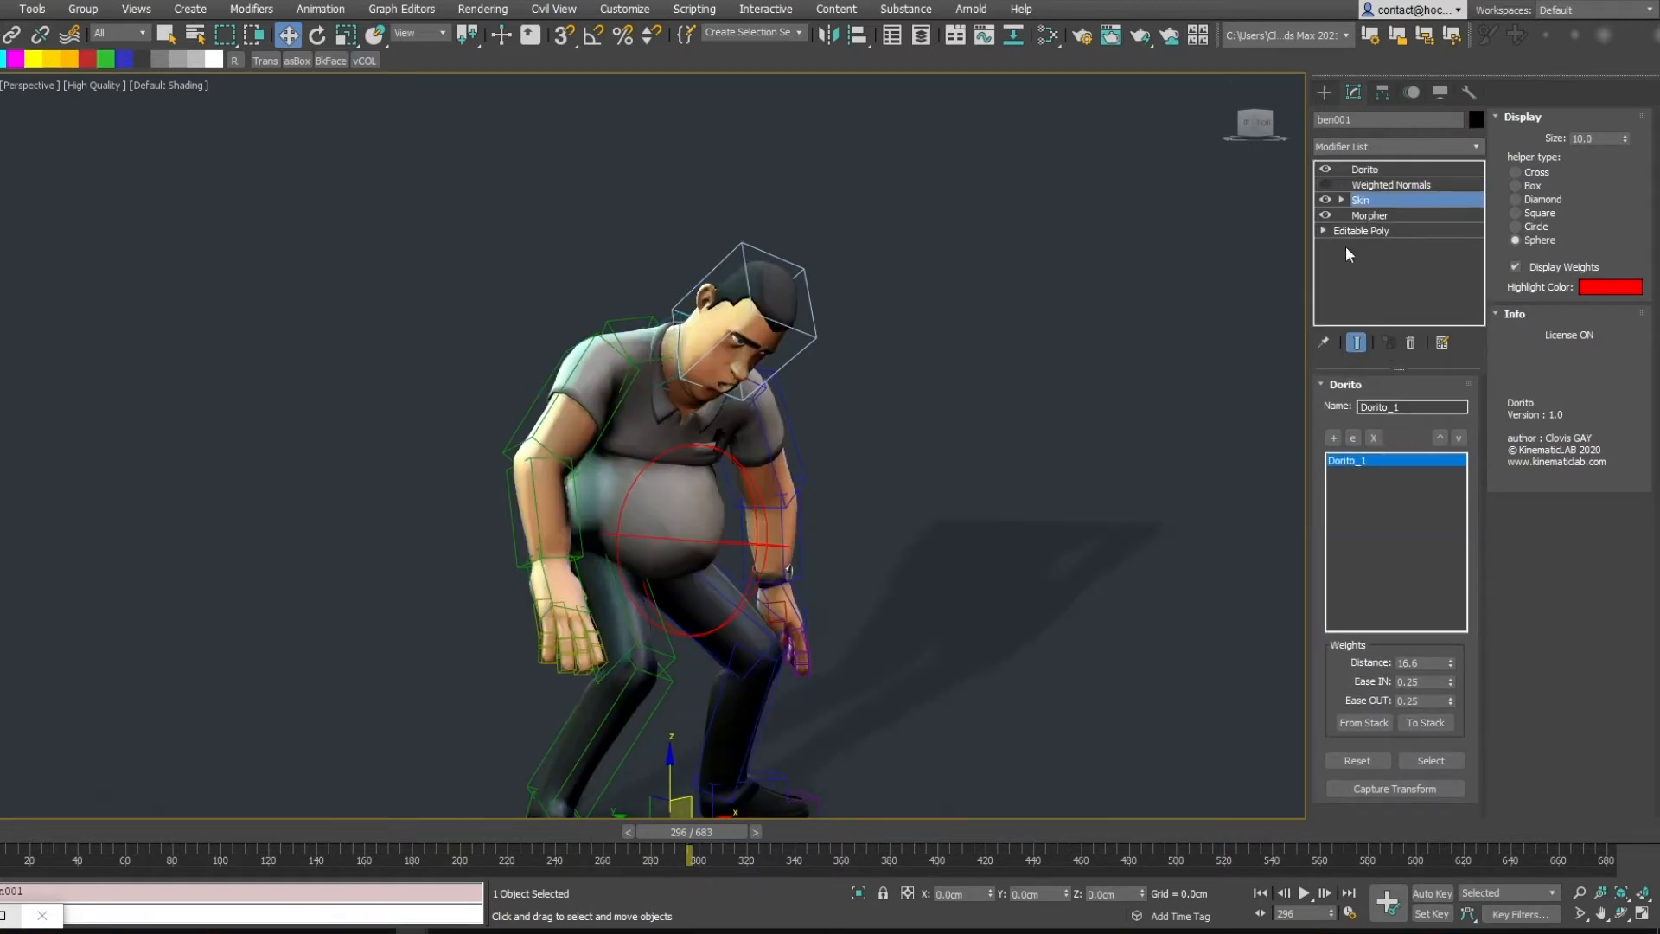
pyautogui.moveTo(1456, 772); pyautogui.dragTo(1453, 676)
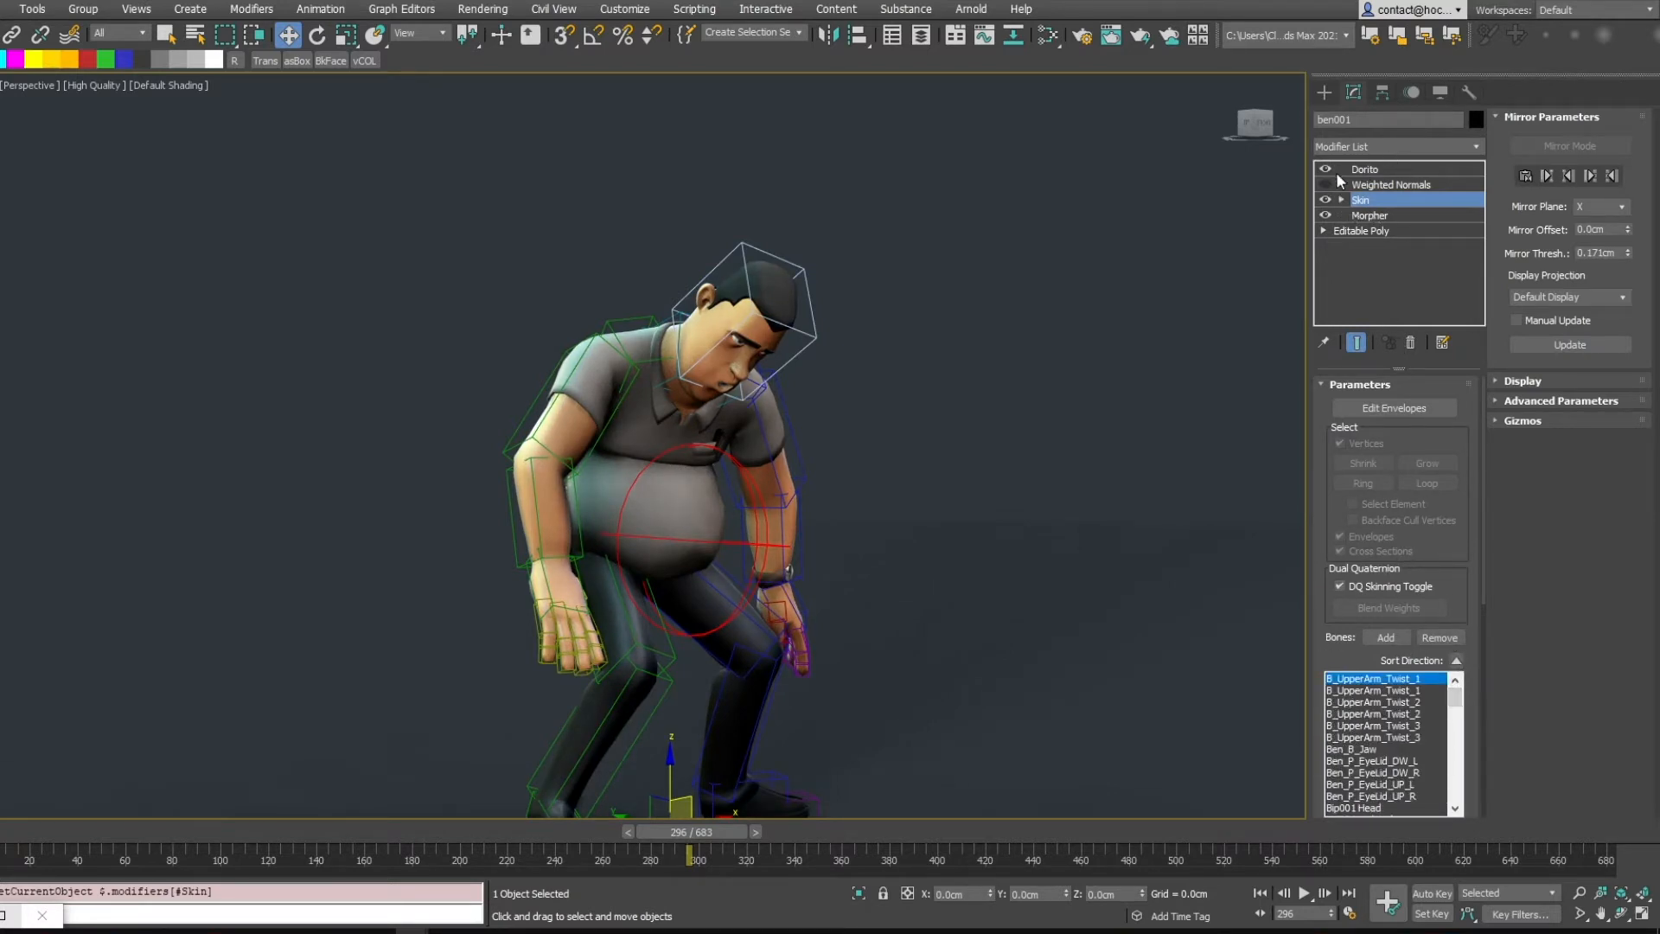
pyautogui.click(1365, 171)
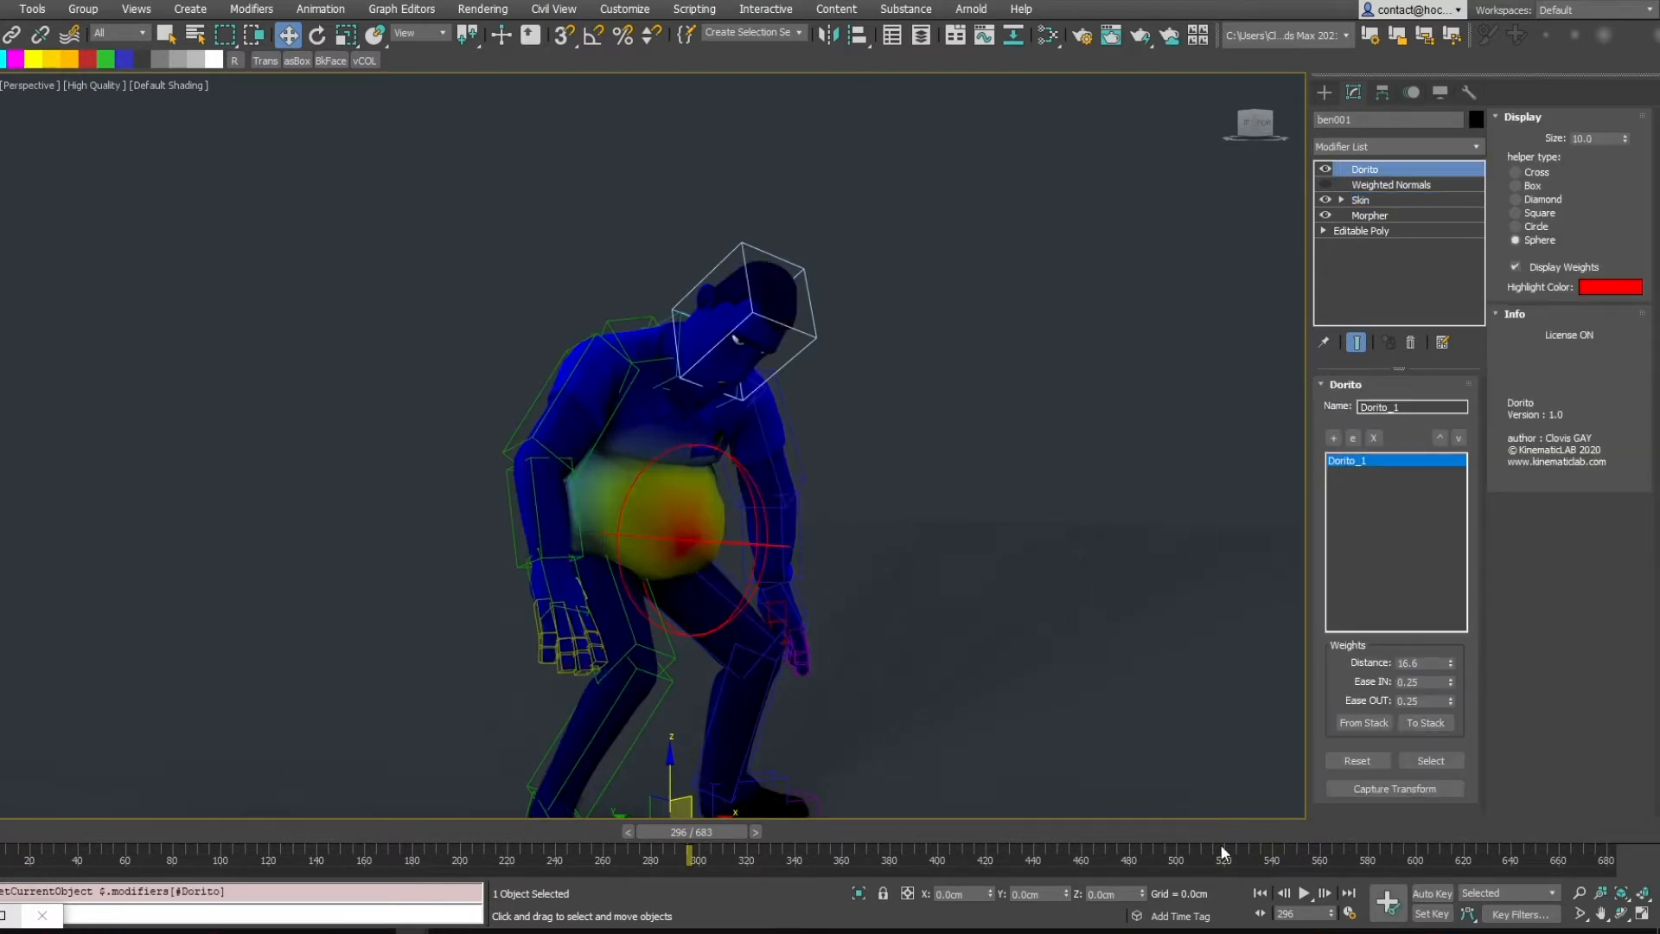
# Select the biped's spine bone and rotate it in local coordinates to test how the belly follows
pyautogui.moveTo(667, 833); pyautogui.dragTo(686, 882)
pyautogui.press('w')
pyautogui.moveTo(712, 507); pyautogui.dragTo(712, 459, button='middle')
pyautogui.scroll(4, 810, 466)
pyautogui.scroll(-5, 854, 346)
pyautogui.click(880, 328)
pyautogui.press('e')
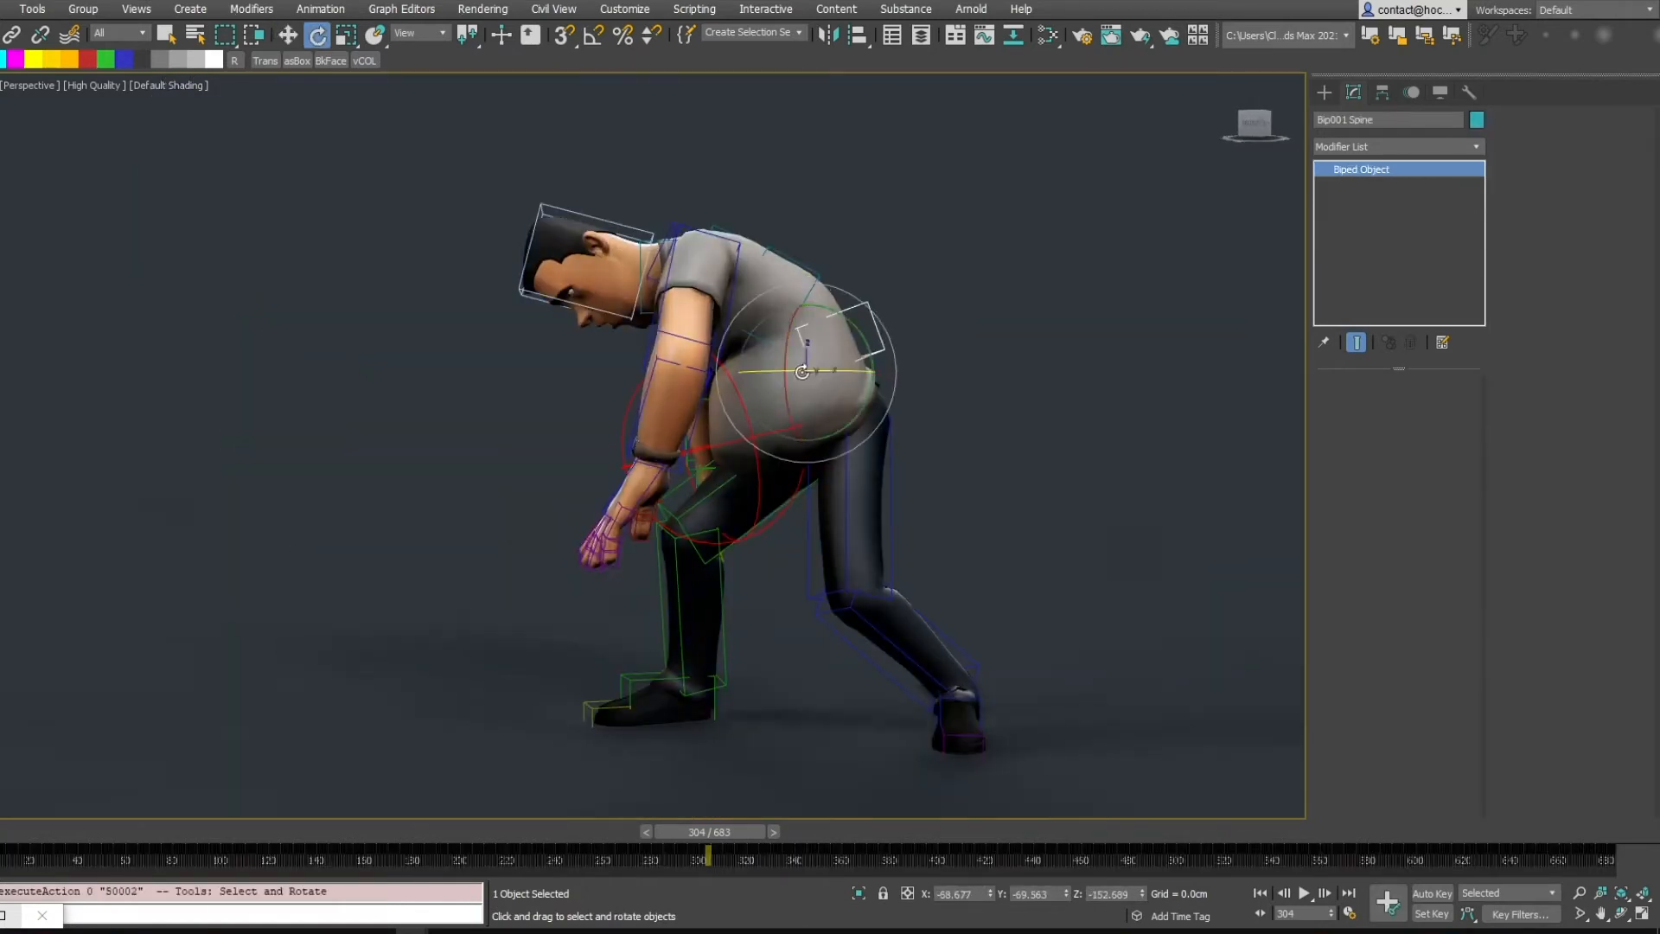
pyautogui.moveTo(848, 332)
pyautogui.mouseDown()
pyautogui.moveTo(849, 285)
pyautogui.moveTo(874, 467)
pyautogui.moveTo(860, 260)
pyautogui.moveTo(859, 423)
pyautogui.moveTo(850, 270)
pyautogui.moveTo(852, 320)
pyautogui.mouseUp()
pyautogui.press('F4')
pyautogui.keyDown('alt'); pyautogui.moveTo(851, 320); pyautogui.dragTo(1029, 363, button='middle'); pyautogui.keyUp('alt')
pyautogui.click(404, 96)
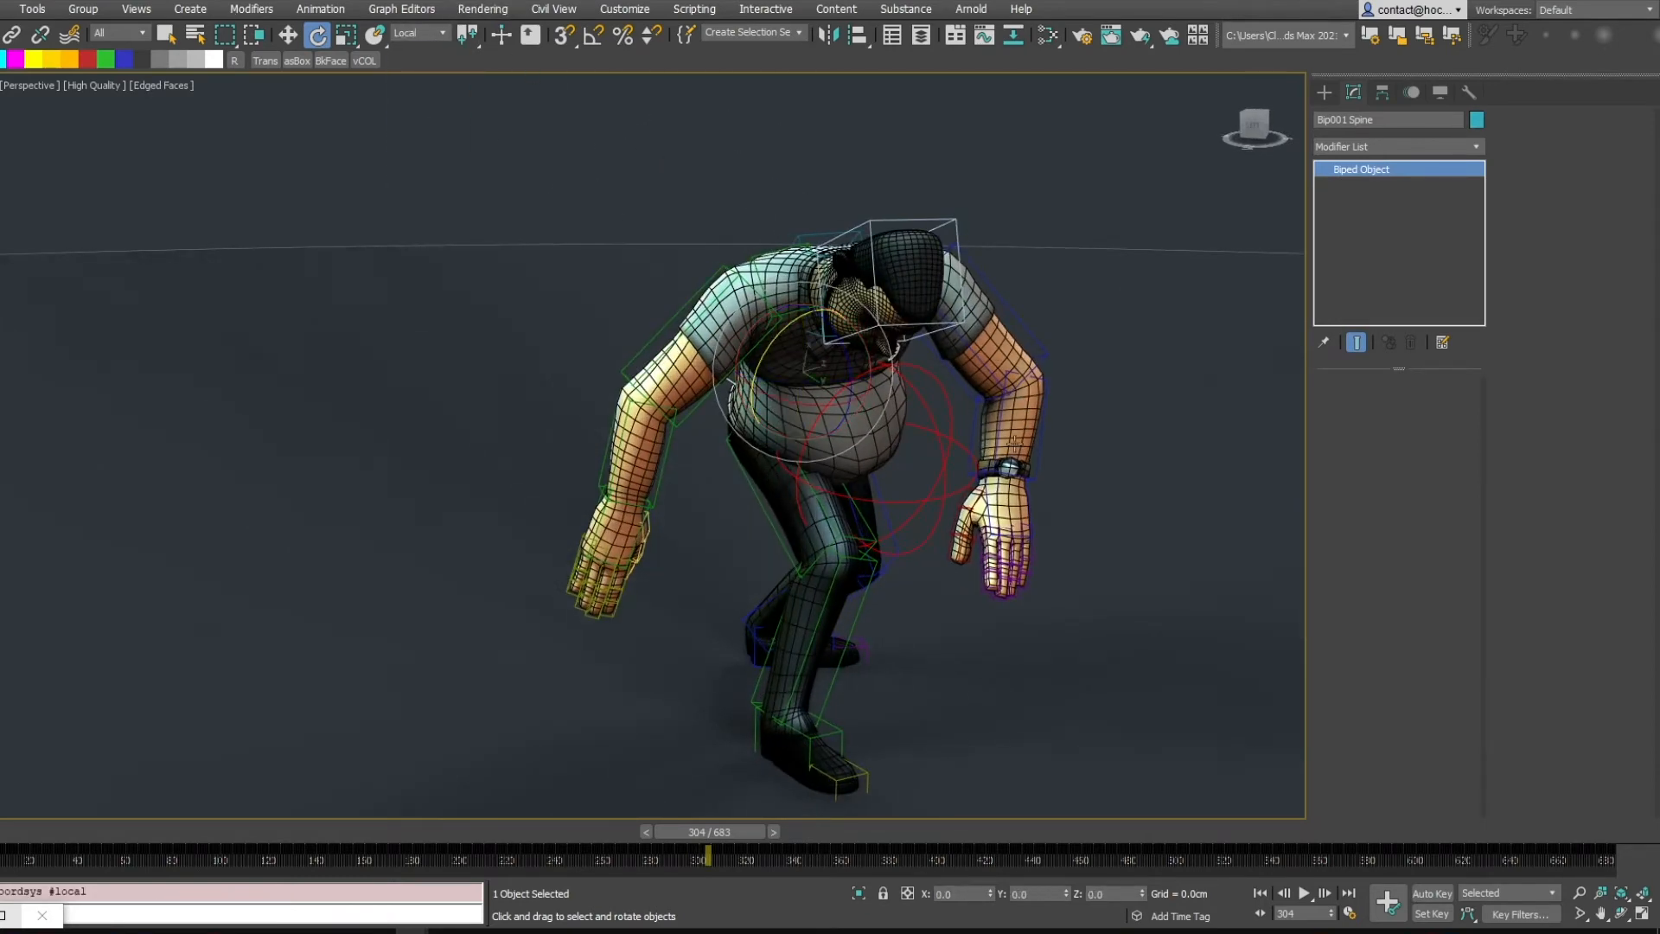
pyautogui.moveTo(851, 353); pyautogui.dragTo(874, 381)
pyautogui.keyDown('alt'); pyautogui.moveTo(873, 381); pyautogui.dragTo(834, 398, button='middle'); pyautogui.keyUp('alt')
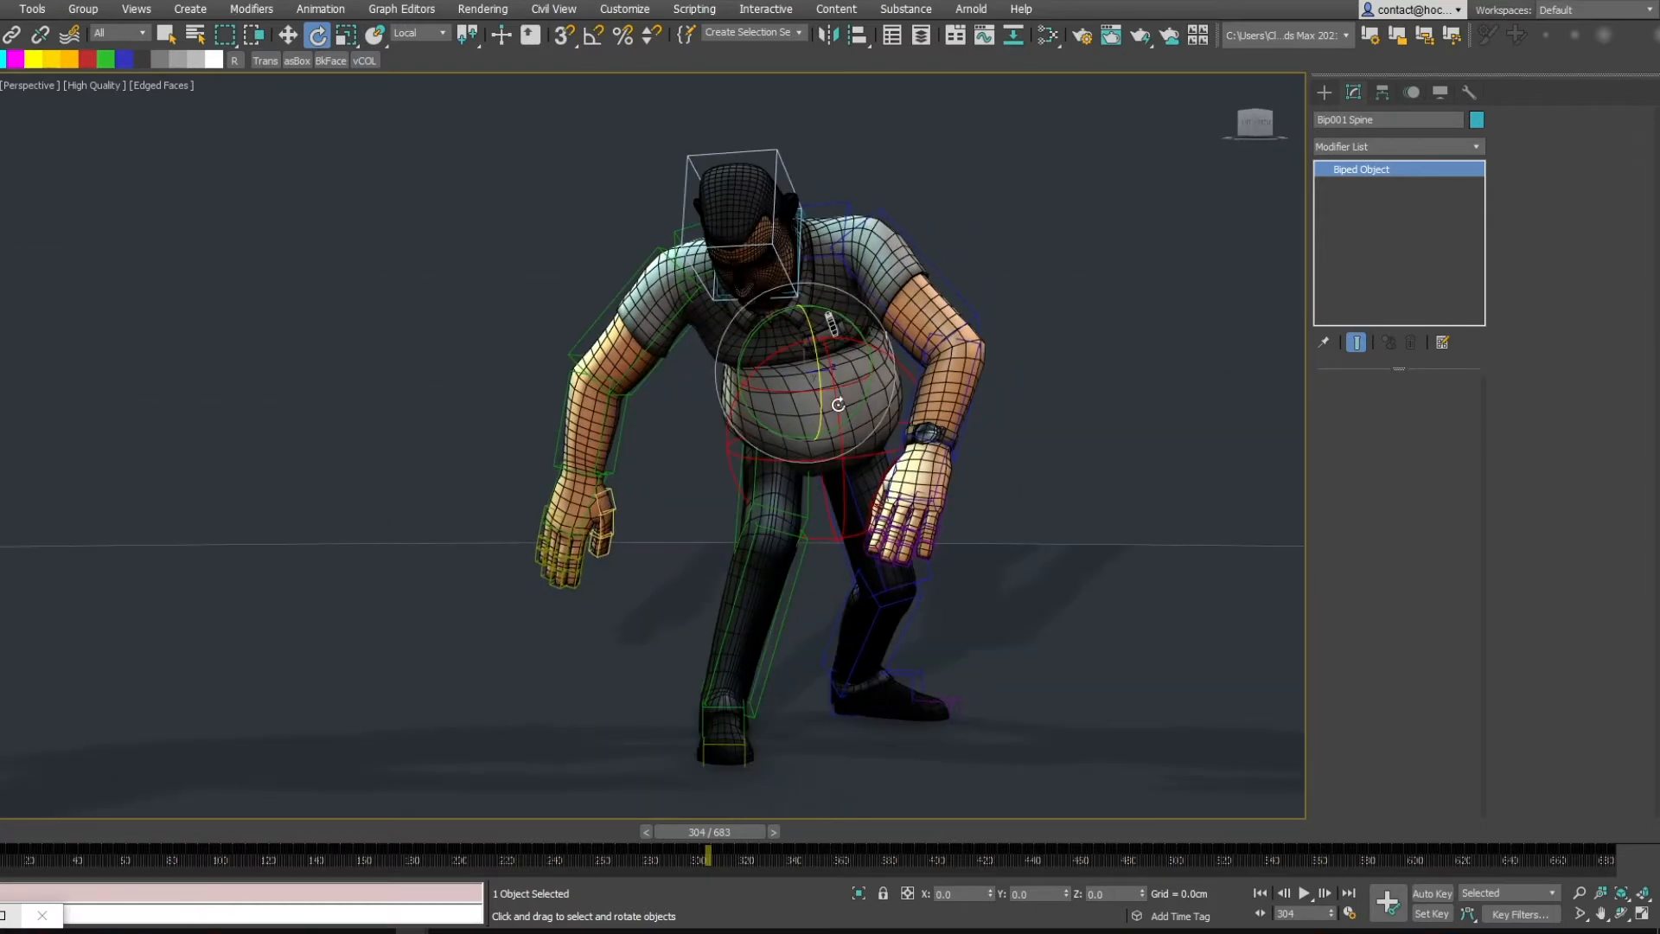
pyautogui.moveTo(834, 398); pyautogui.dragTo(869, 345)
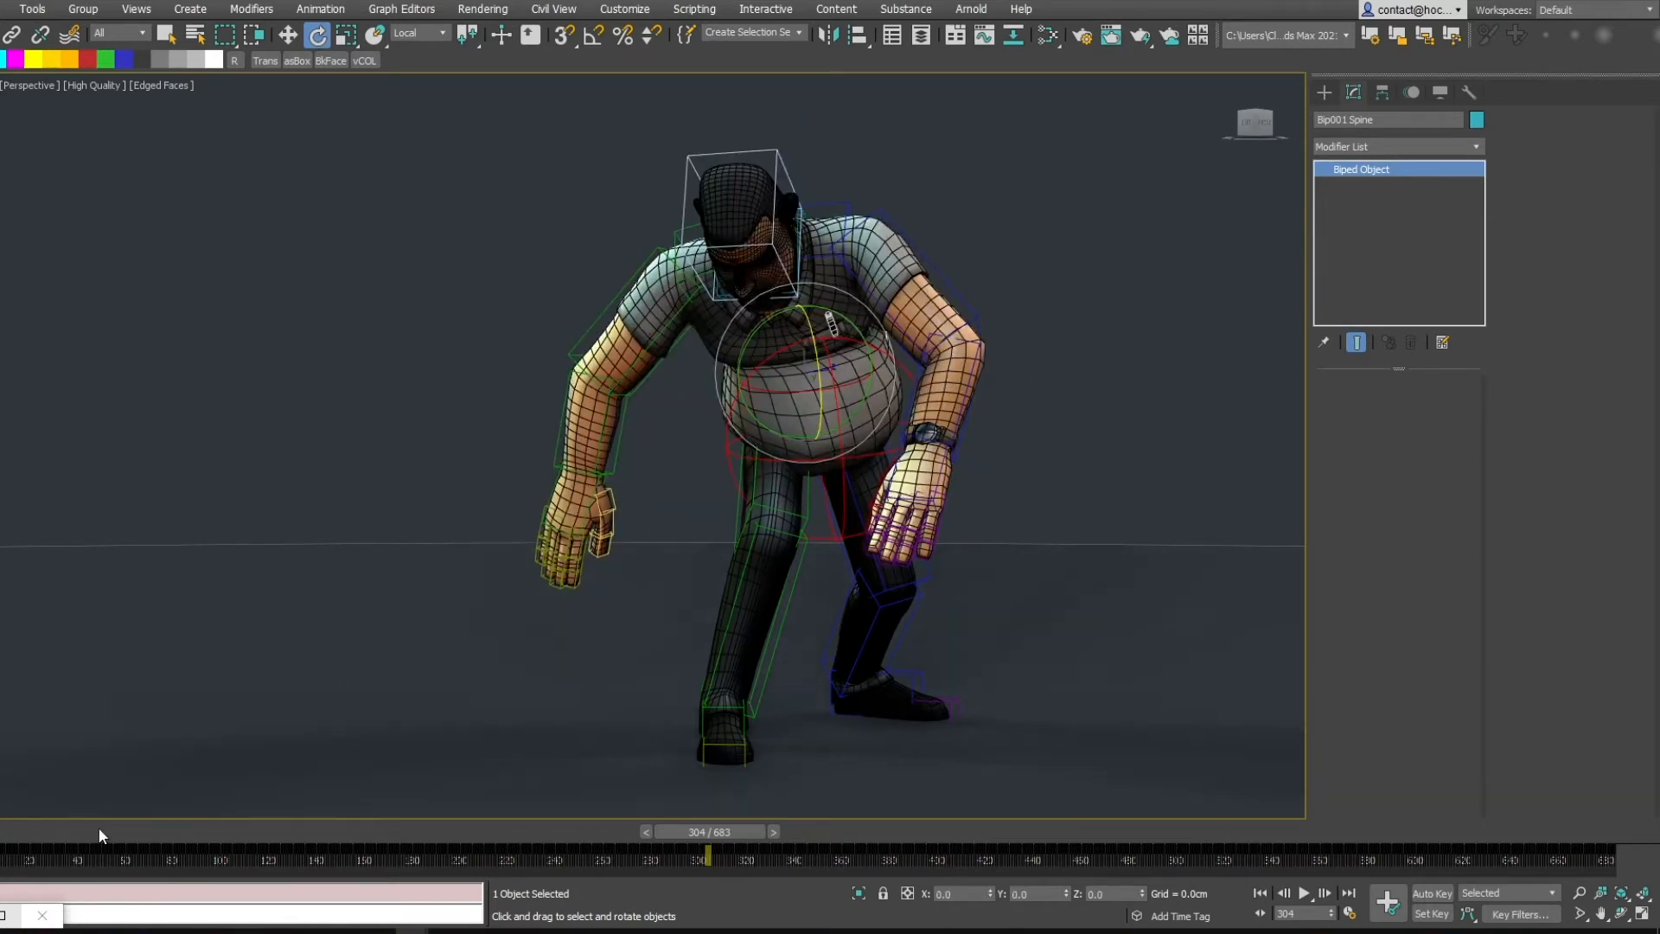
# Rotate the Dorito helper at the start of the timeline, then reset its transform
pyautogui.moveTo(100, 832); pyautogui.dragTo(17, 832)
pyautogui.press('e')
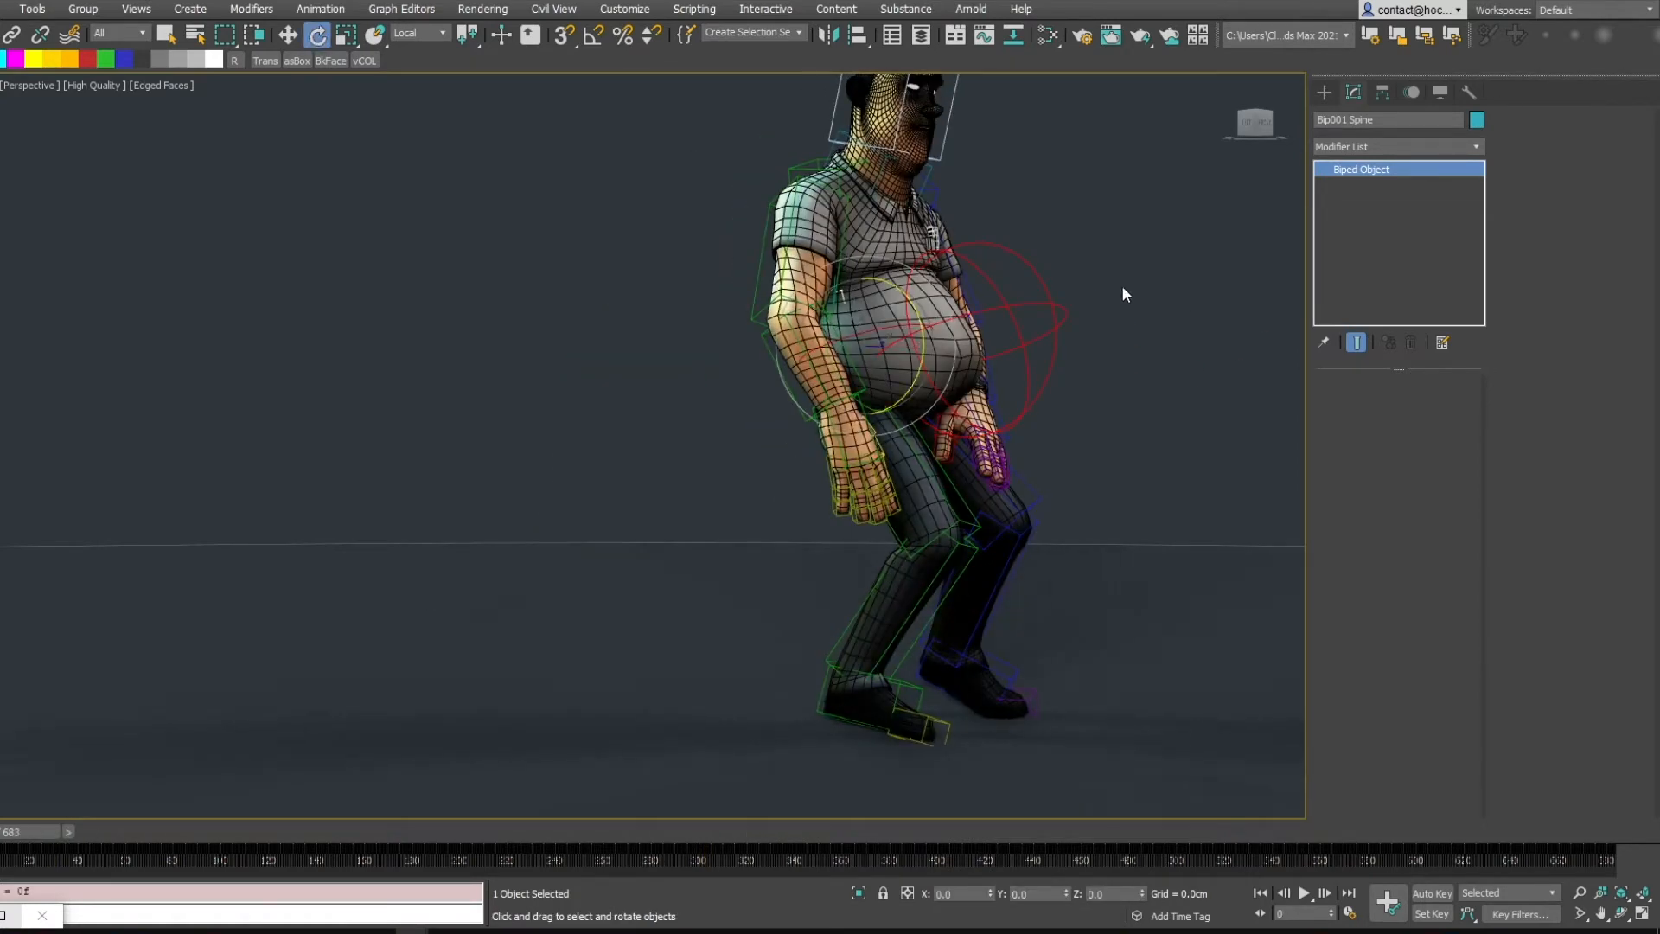
pyautogui.click(1040, 302)
pyautogui.keyDown('alt'); pyautogui.moveTo(1107, 296); pyautogui.dragTo(1029, 350, button='middle'); pyautogui.keyUp('alt')
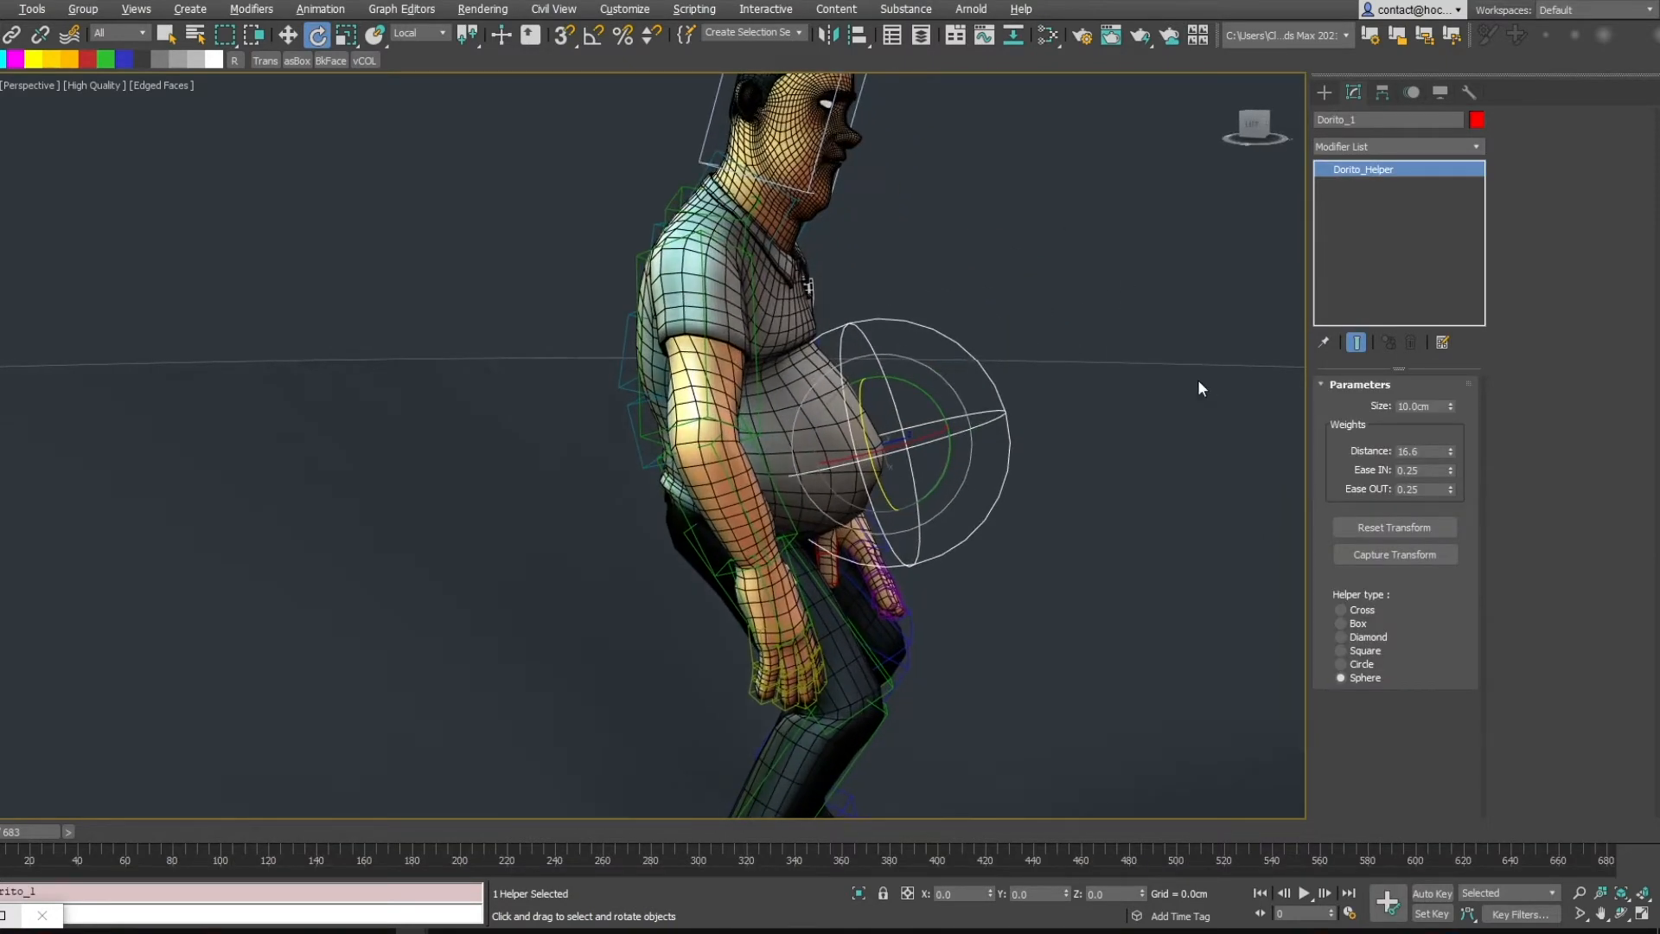
pyautogui.keyDown('alt'); pyautogui.moveTo(1140, 386); pyautogui.dragTo(1126, 374, button='middle'); pyautogui.keyUp('alt')
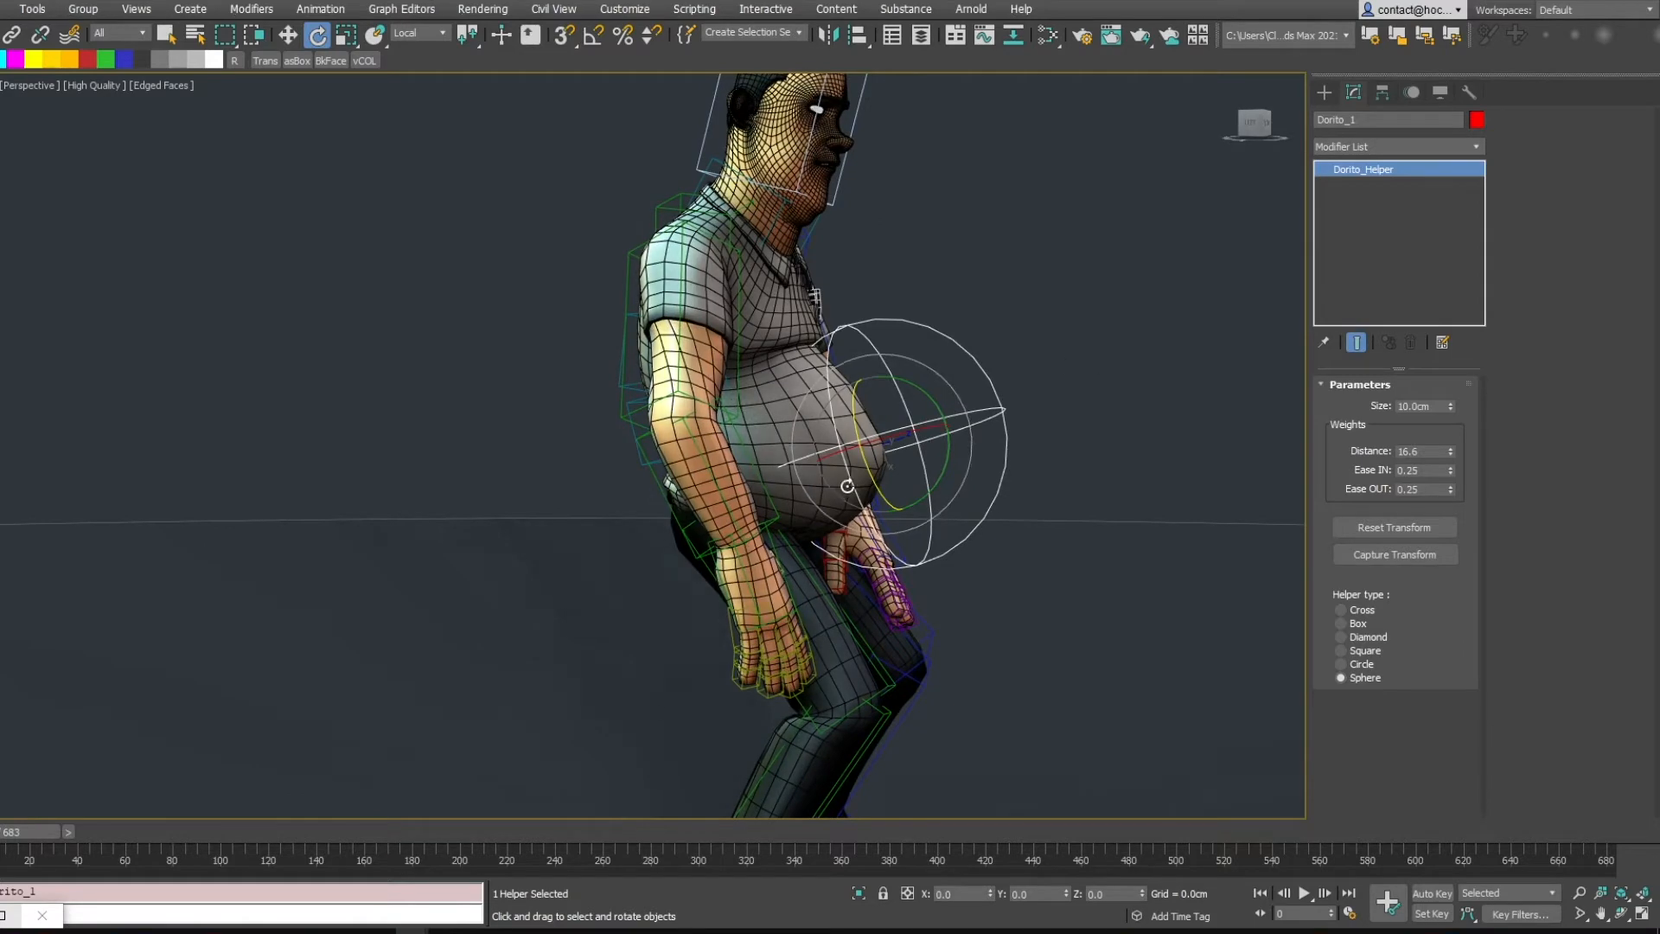
pyautogui.click(1394, 527)
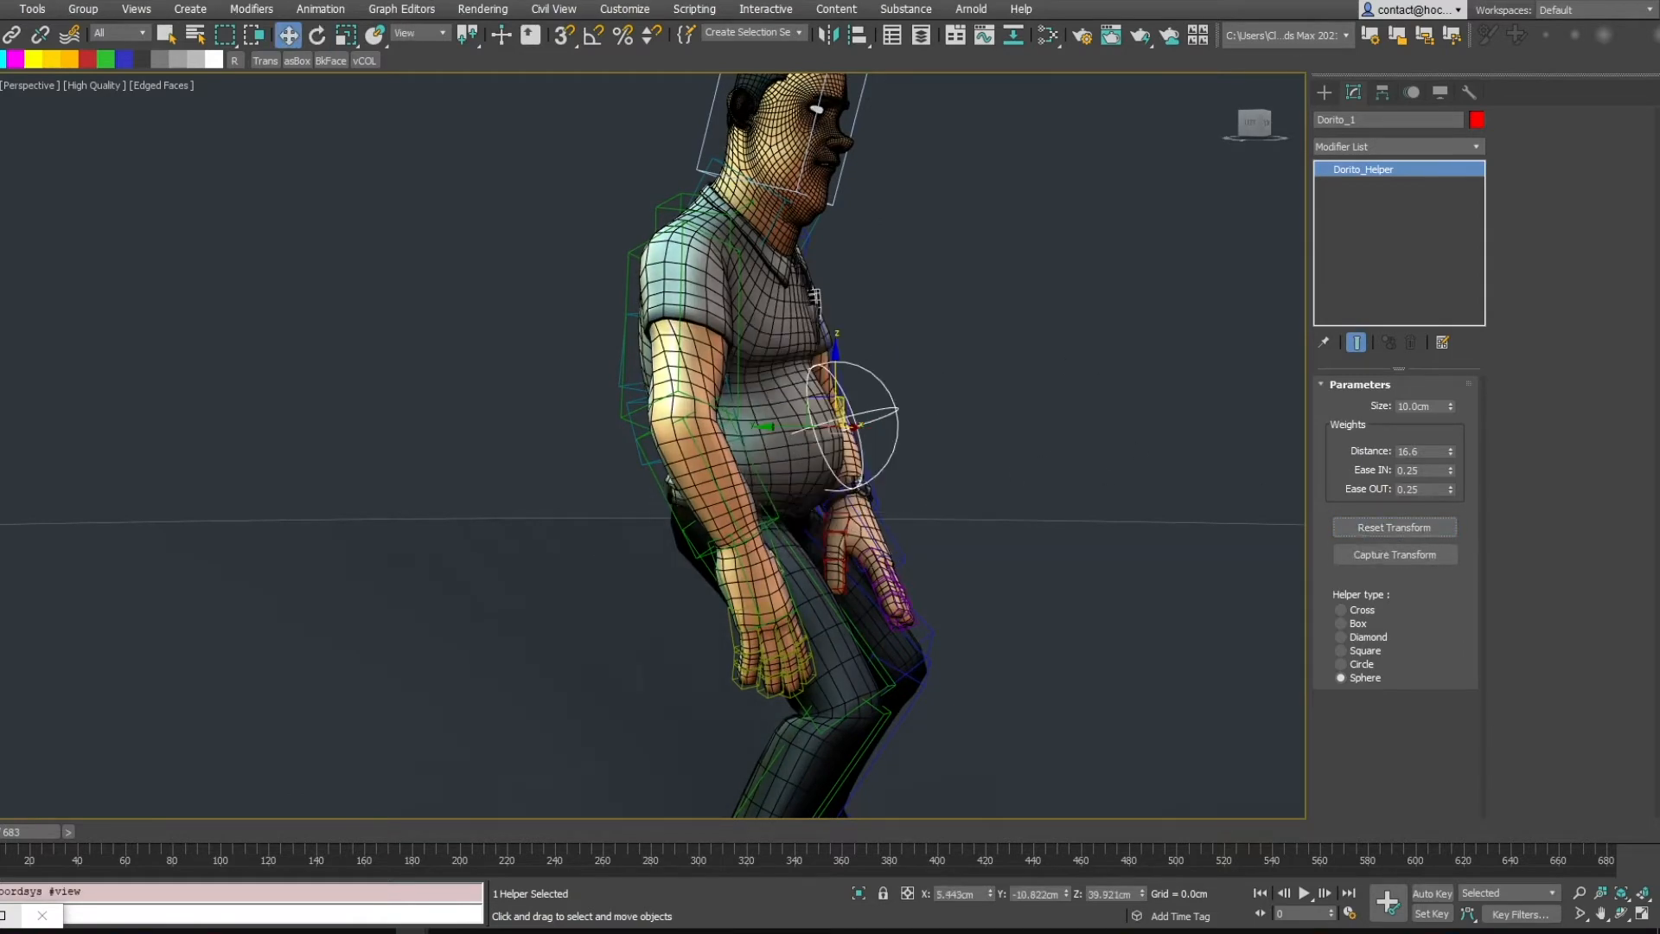
pyautogui.moveTo(26, 832); pyautogui.dragTo(39, 833)
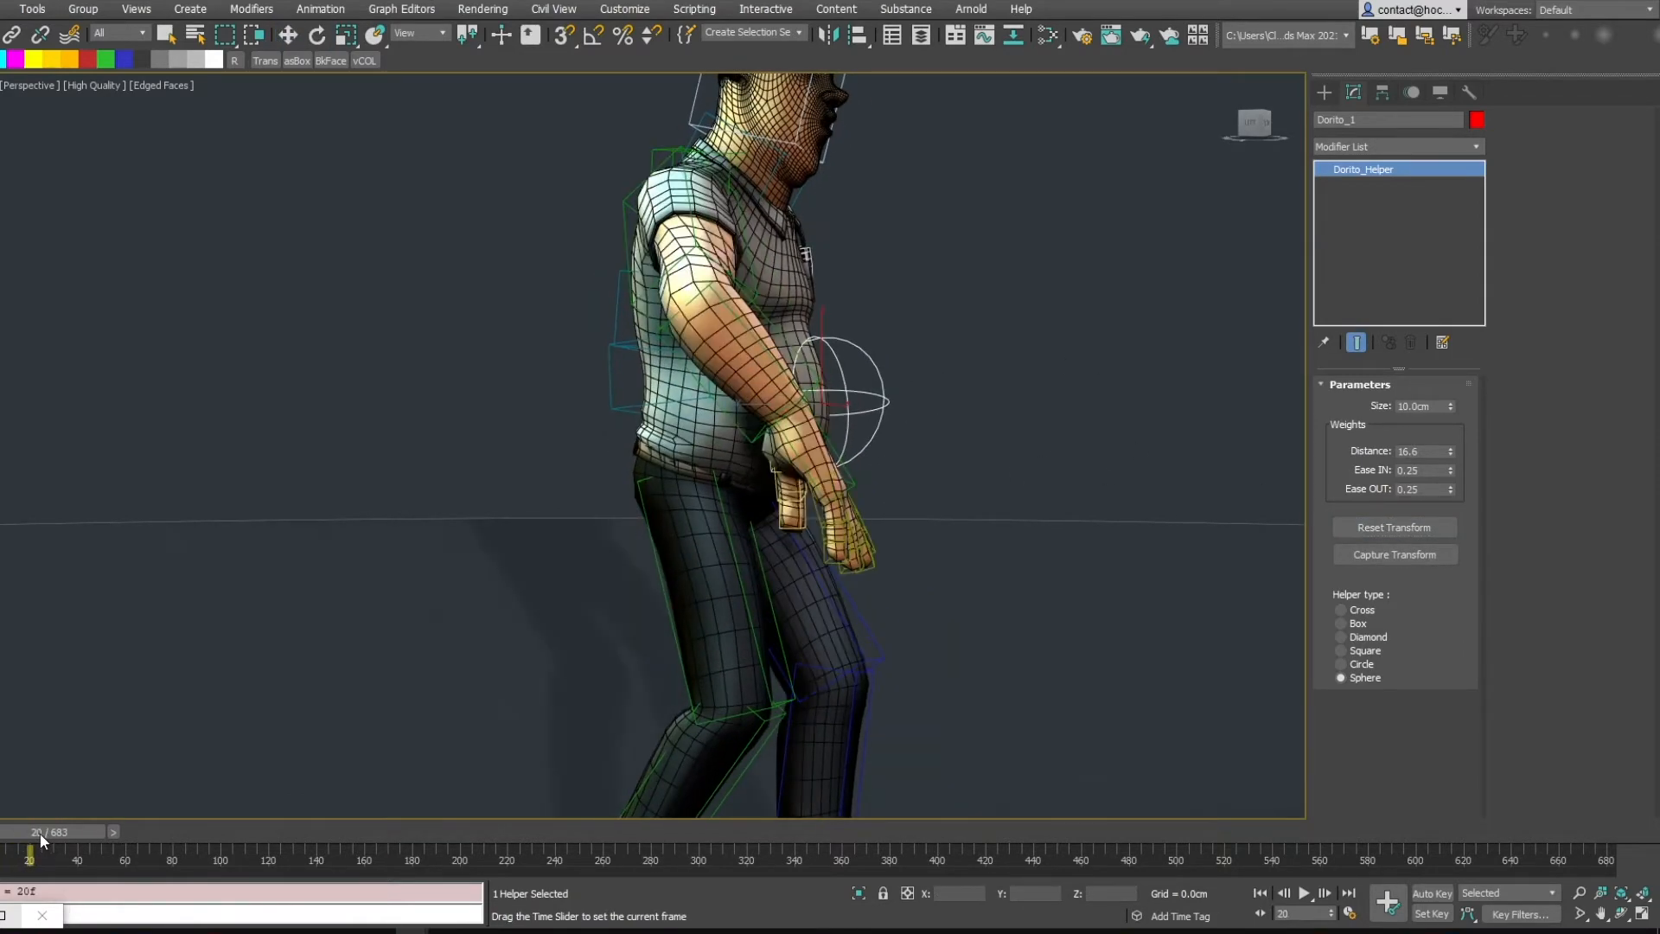
# Turn on Auto Key and reposition the Dorito helper over the belly at frame 20
pyautogui.press('w')
pyautogui.press('n')
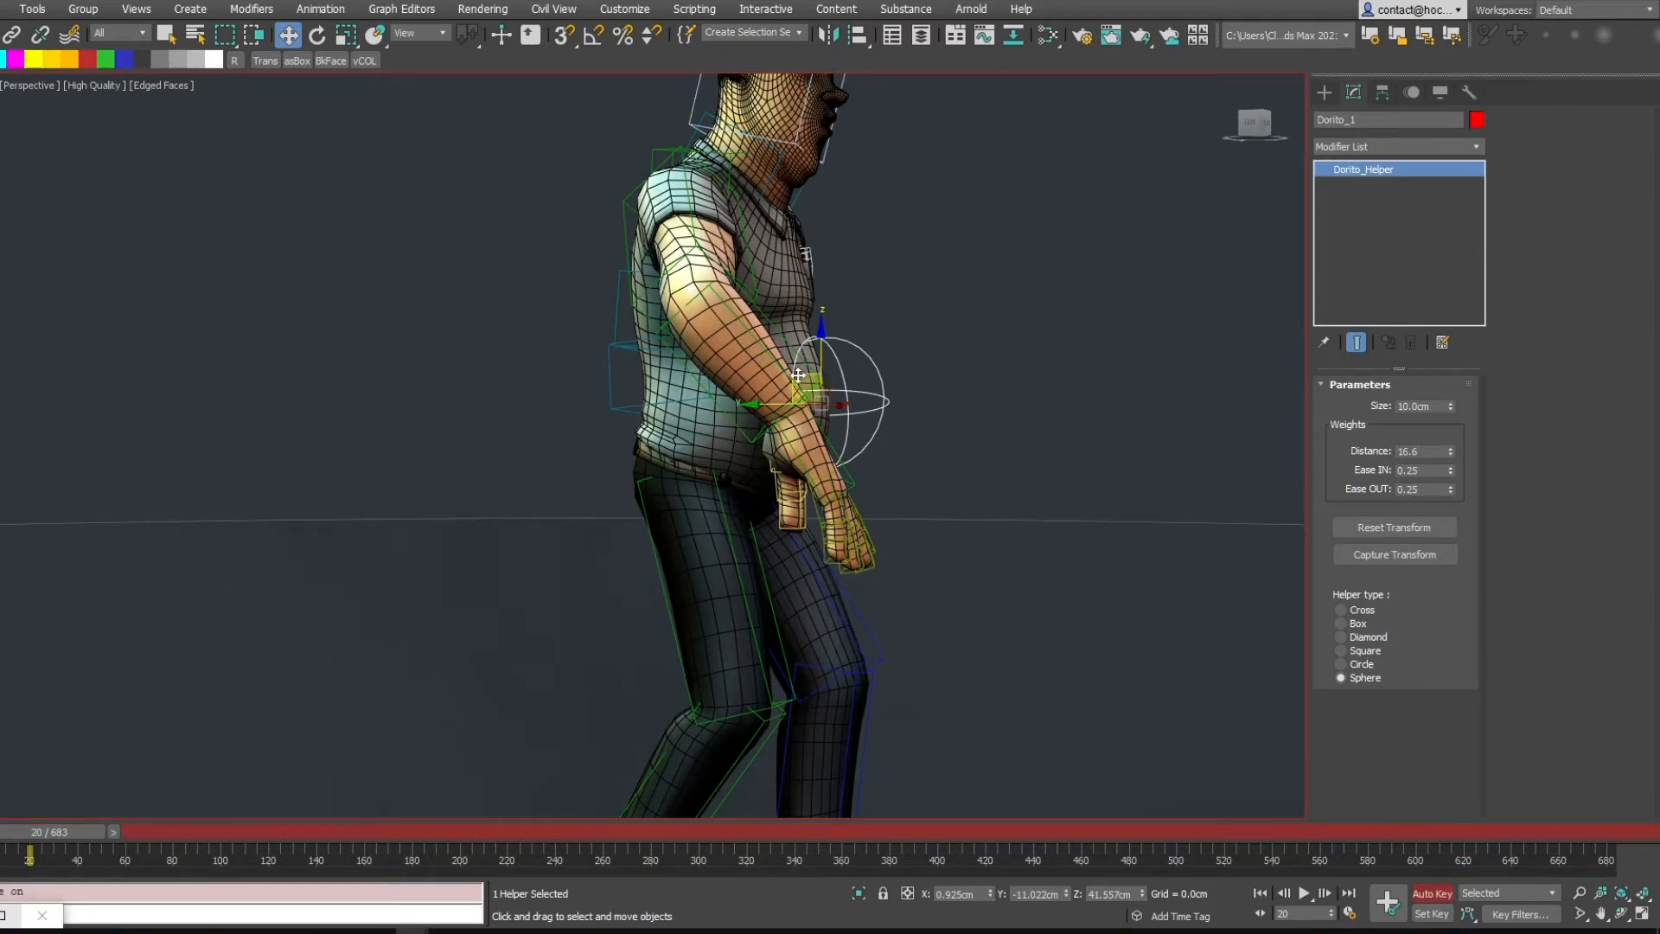
pyautogui.moveTo(798, 375); pyautogui.dragTo(838, 366)
pyautogui.keyDown('alt'); pyautogui.moveTo(950, 349); pyautogui.dragTo(830, 367, button='middle'); pyautogui.keyUp('alt')
pyautogui.press('r')
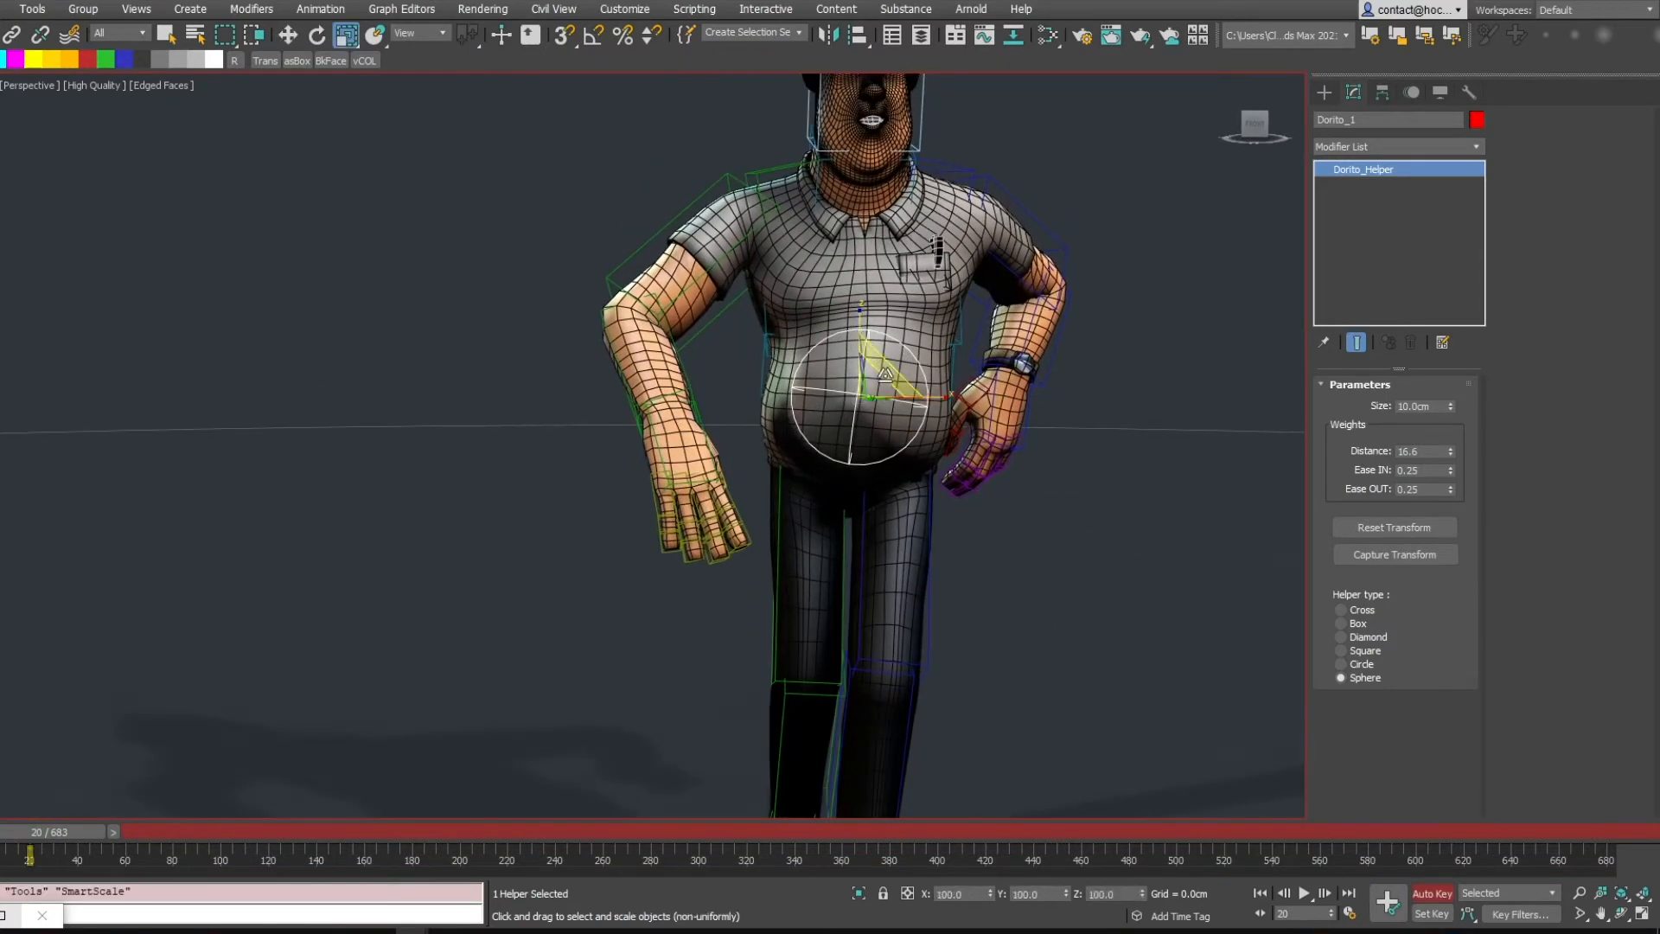
pyautogui.press('w')
pyautogui.moveTo(863, 365); pyautogui.dragTo(823, 349)
pyautogui.press('e')
pyautogui.press('w')
# Rotate the Dorito helper at frame 33, return to the first frame and turn Auto Key off
pyautogui.moveTo(93, 832); pyautogui.dragTo(129, 832)
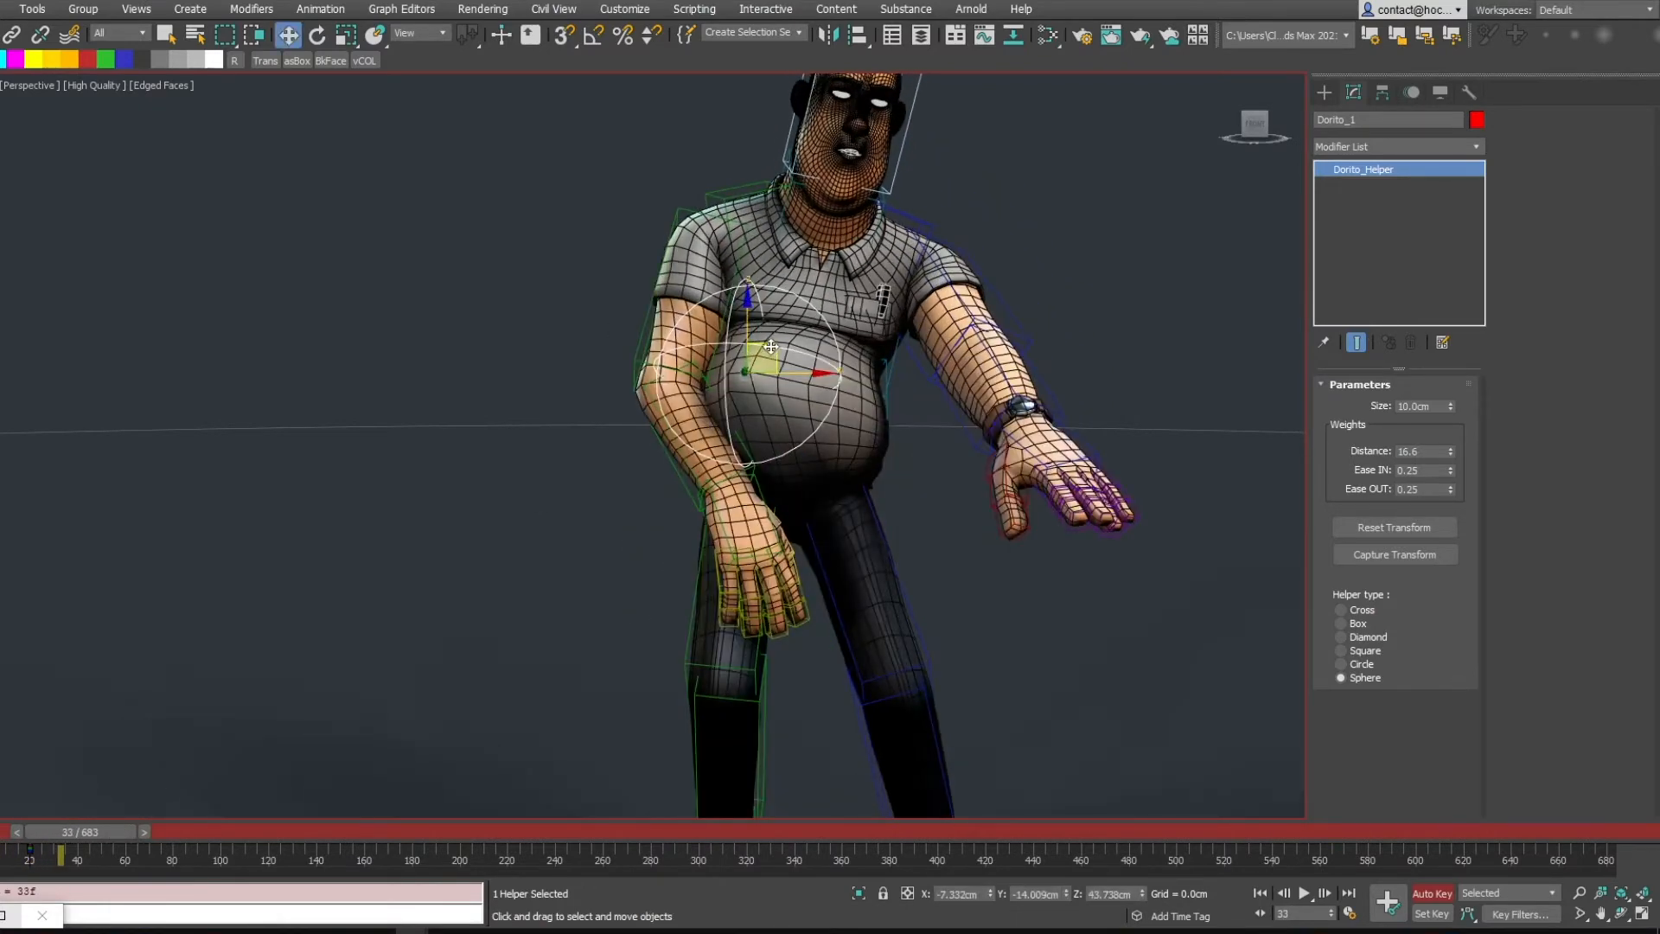
pyautogui.press('e')
pyautogui.moveTo(934, 442); pyautogui.dragTo(907, 384)
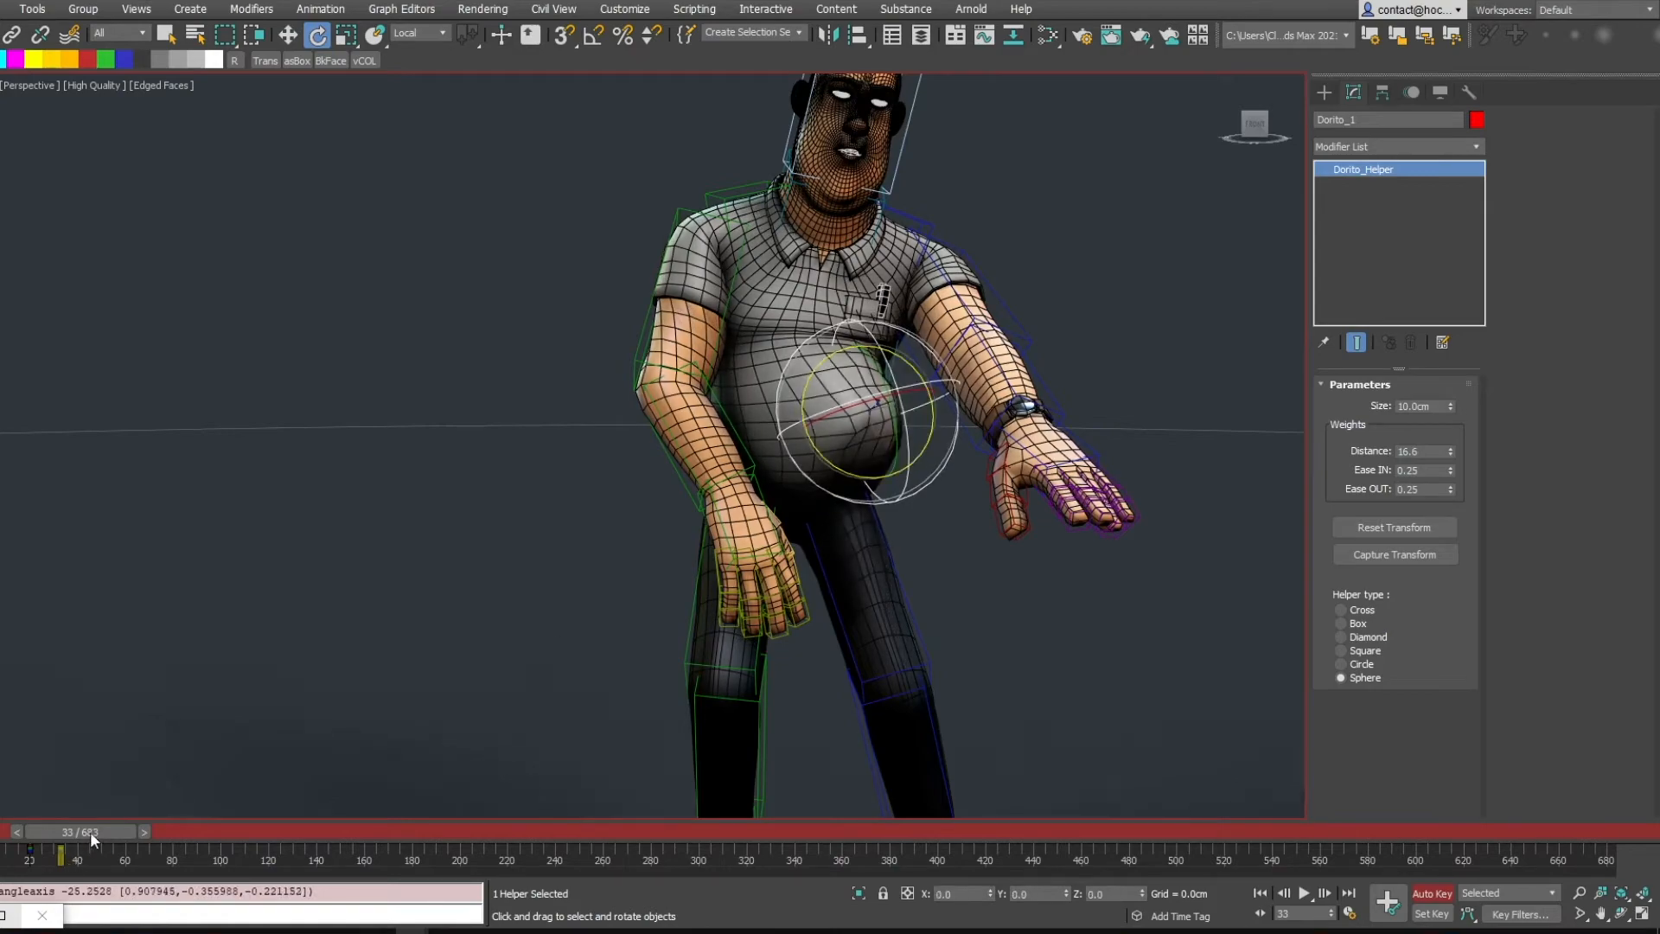
pyautogui.moveTo(92, 837)
pyautogui.mouseDown()
pyautogui.moveTo(39, 834)
pyautogui.moveTo(87, 836)
pyautogui.moveTo(77, 854)
pyautogui.mouseUp()
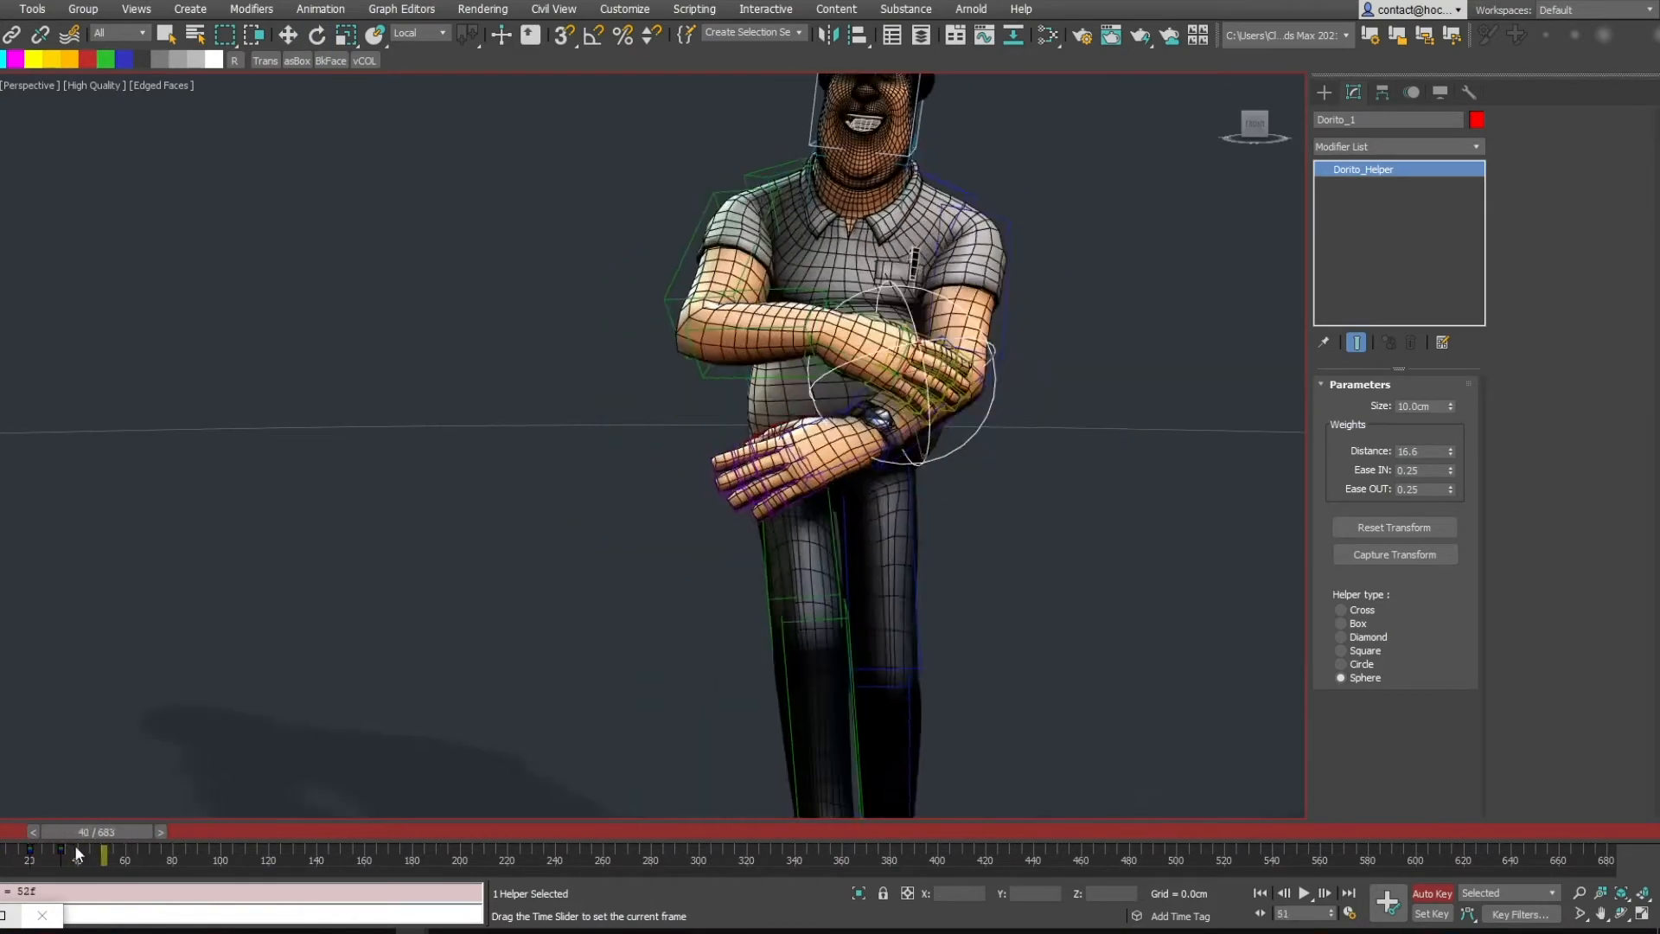
pyautogui.press('Home')
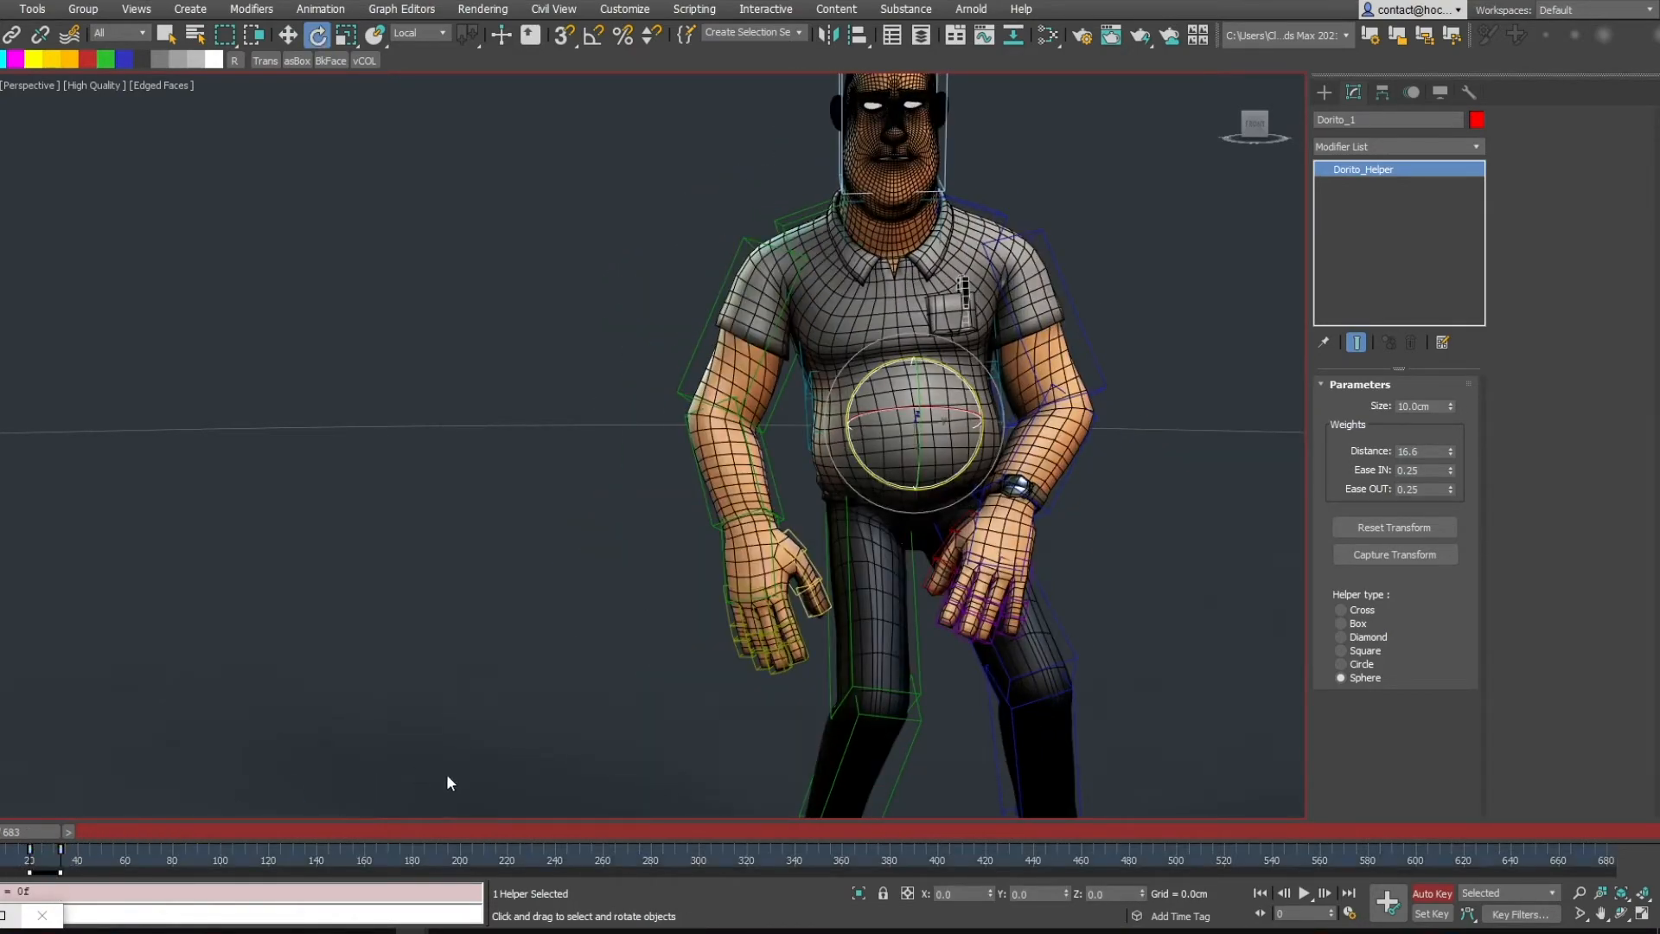
pyautogui.click(1433, 893)
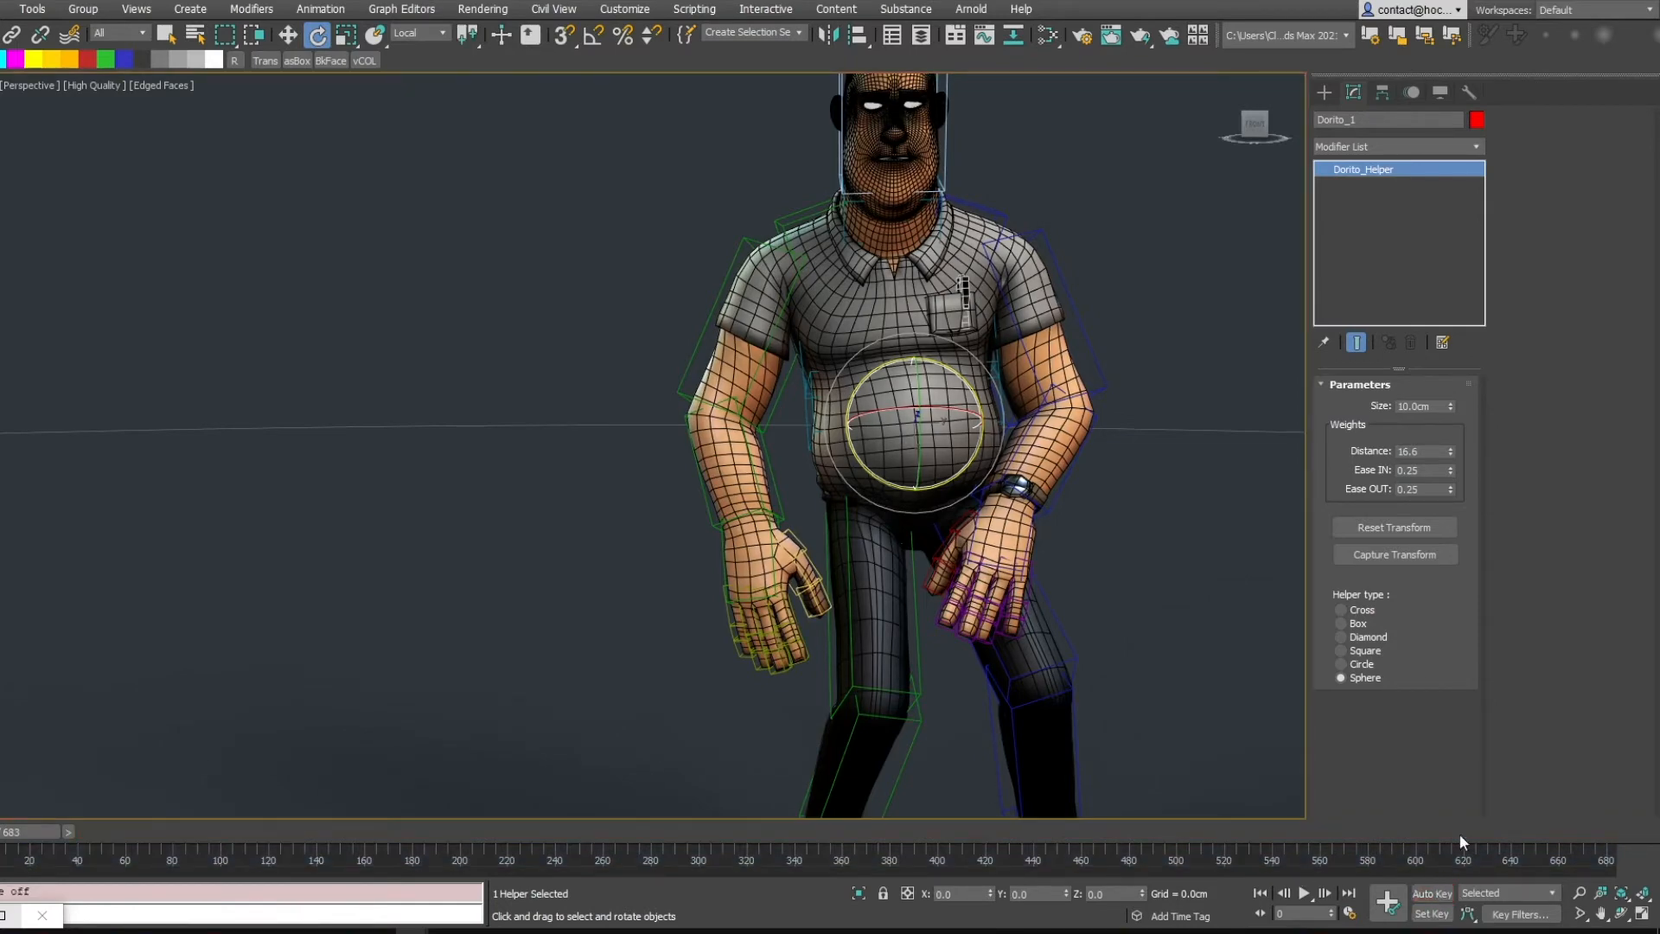
# Select the character and set the Dorito weights' Ease IN to 1.0 and Ease OUT to 0
pyautogui.click(893, 311)
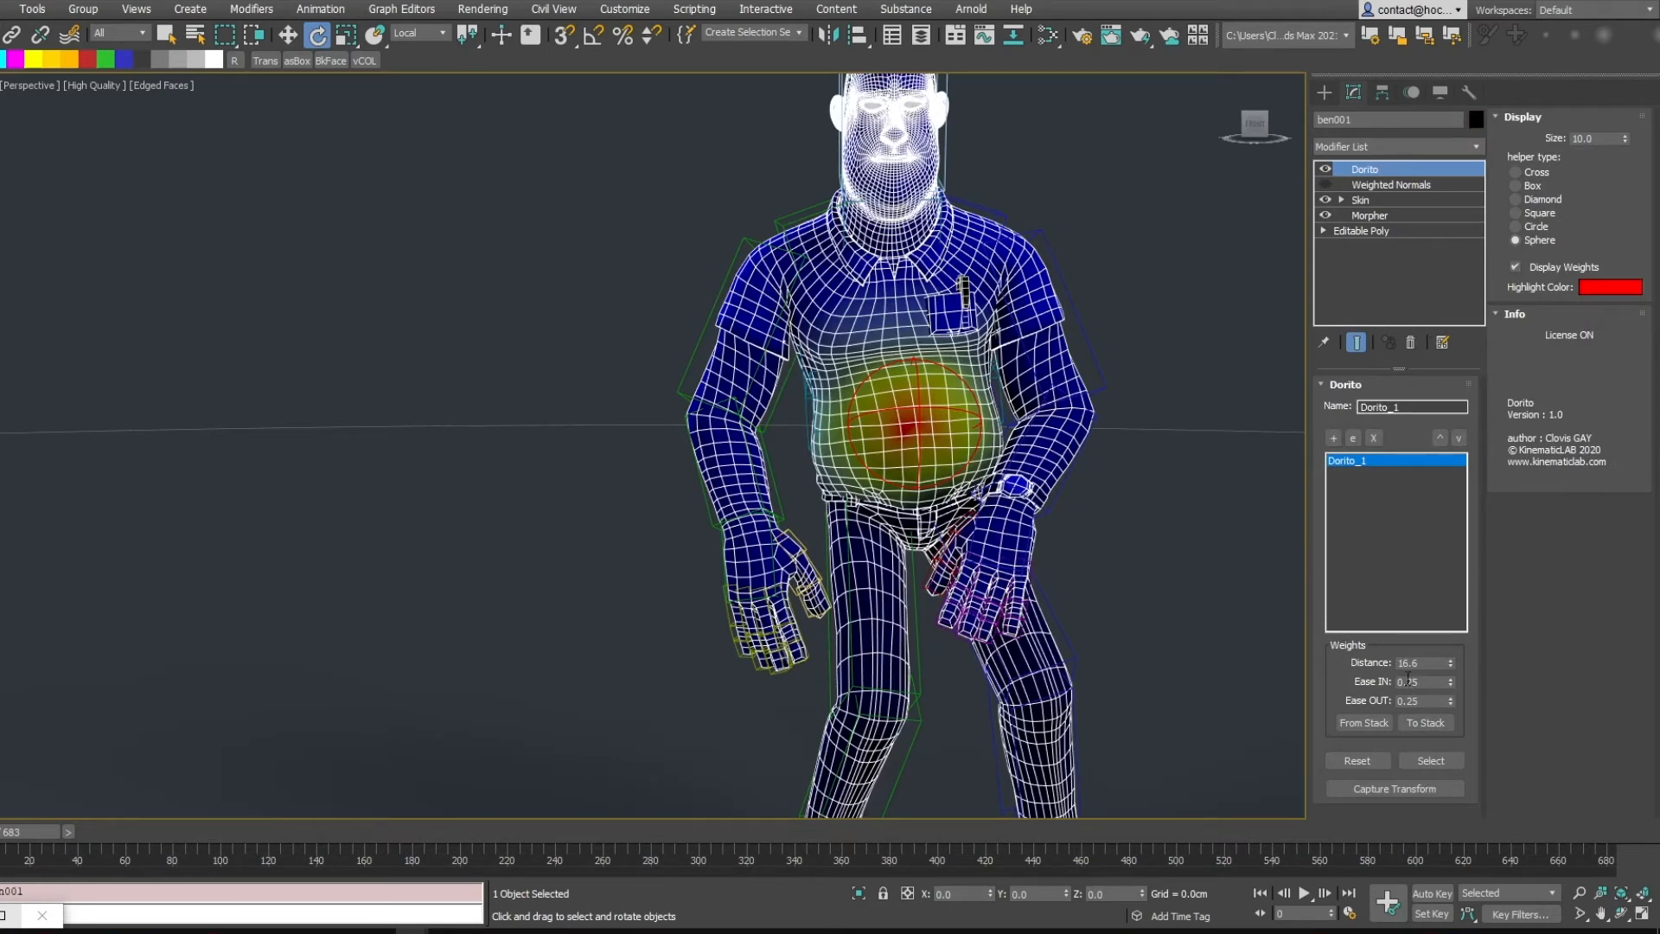
pyautogui.keyDown('alt'); pyautogui.moveTo(973, 482); pyautogui.dragTo(1048, 472, button='middle'); pyautogui.keyUp('alt')
pyautogui.scroll(3, 1046, 467)
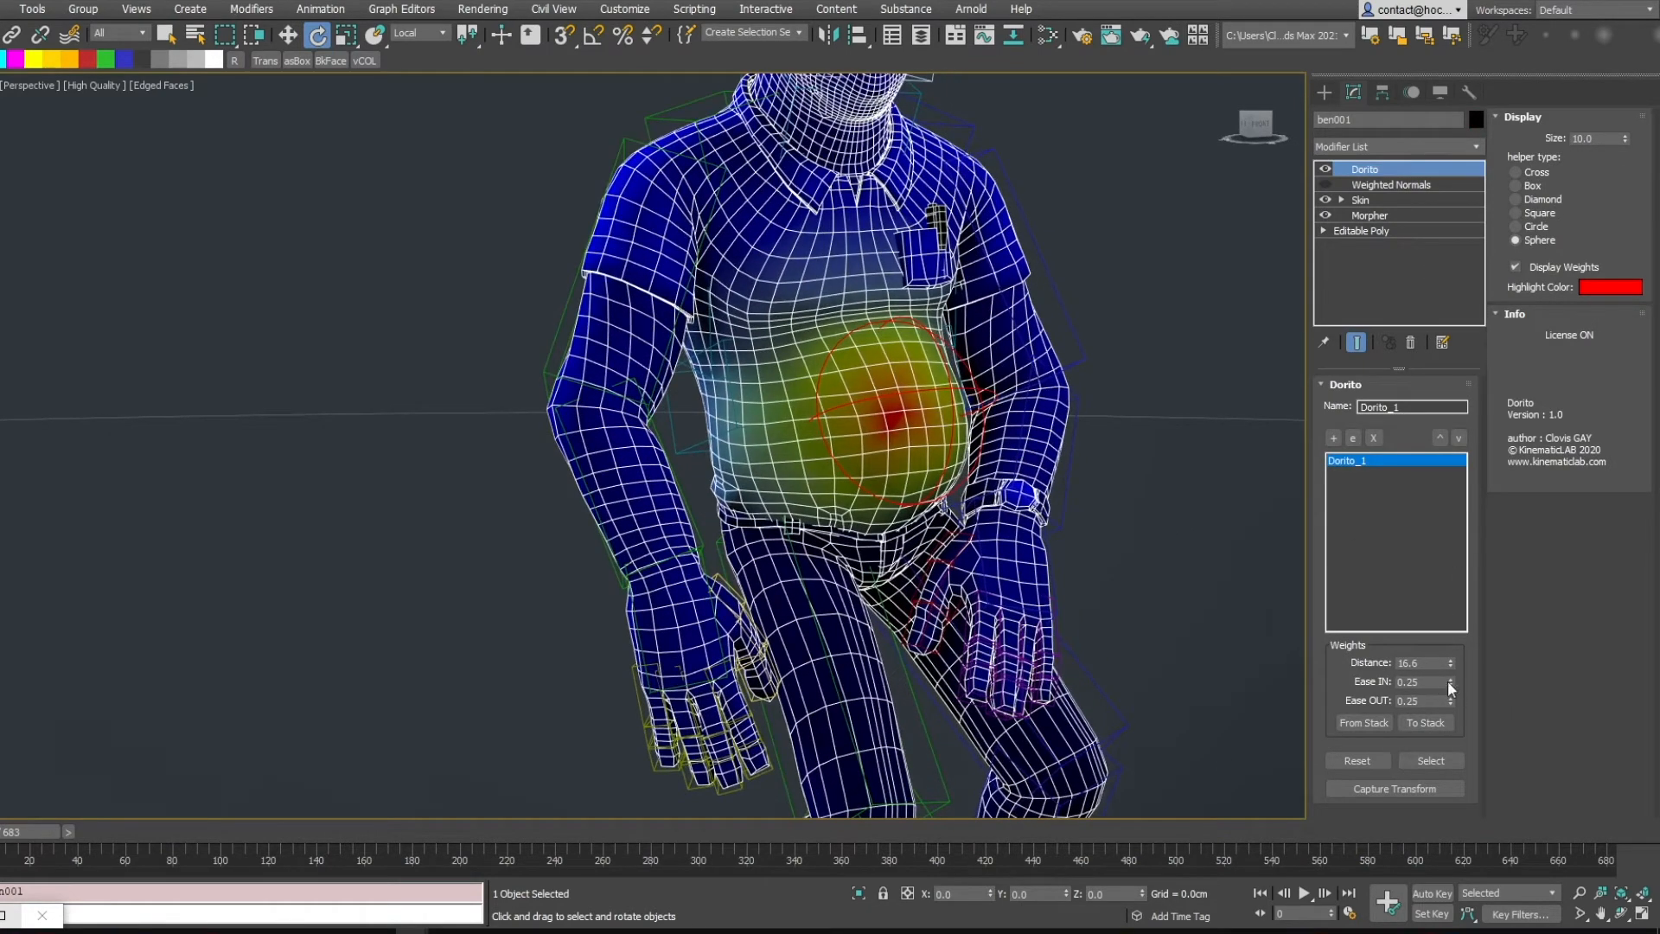
pyautogui.moveTo(1450, 681); pyautogui.dragTo(1429, 597)
pyautogui.moveTo(1442, 653); pyautogui.dragTo(1423, 589)
pyautogui.keyDown('alt'); pyautogui.moveTo(993, 409); pyautogui.dragTo(951, 337, button='middle'); pyautogui.keyUp('alt')
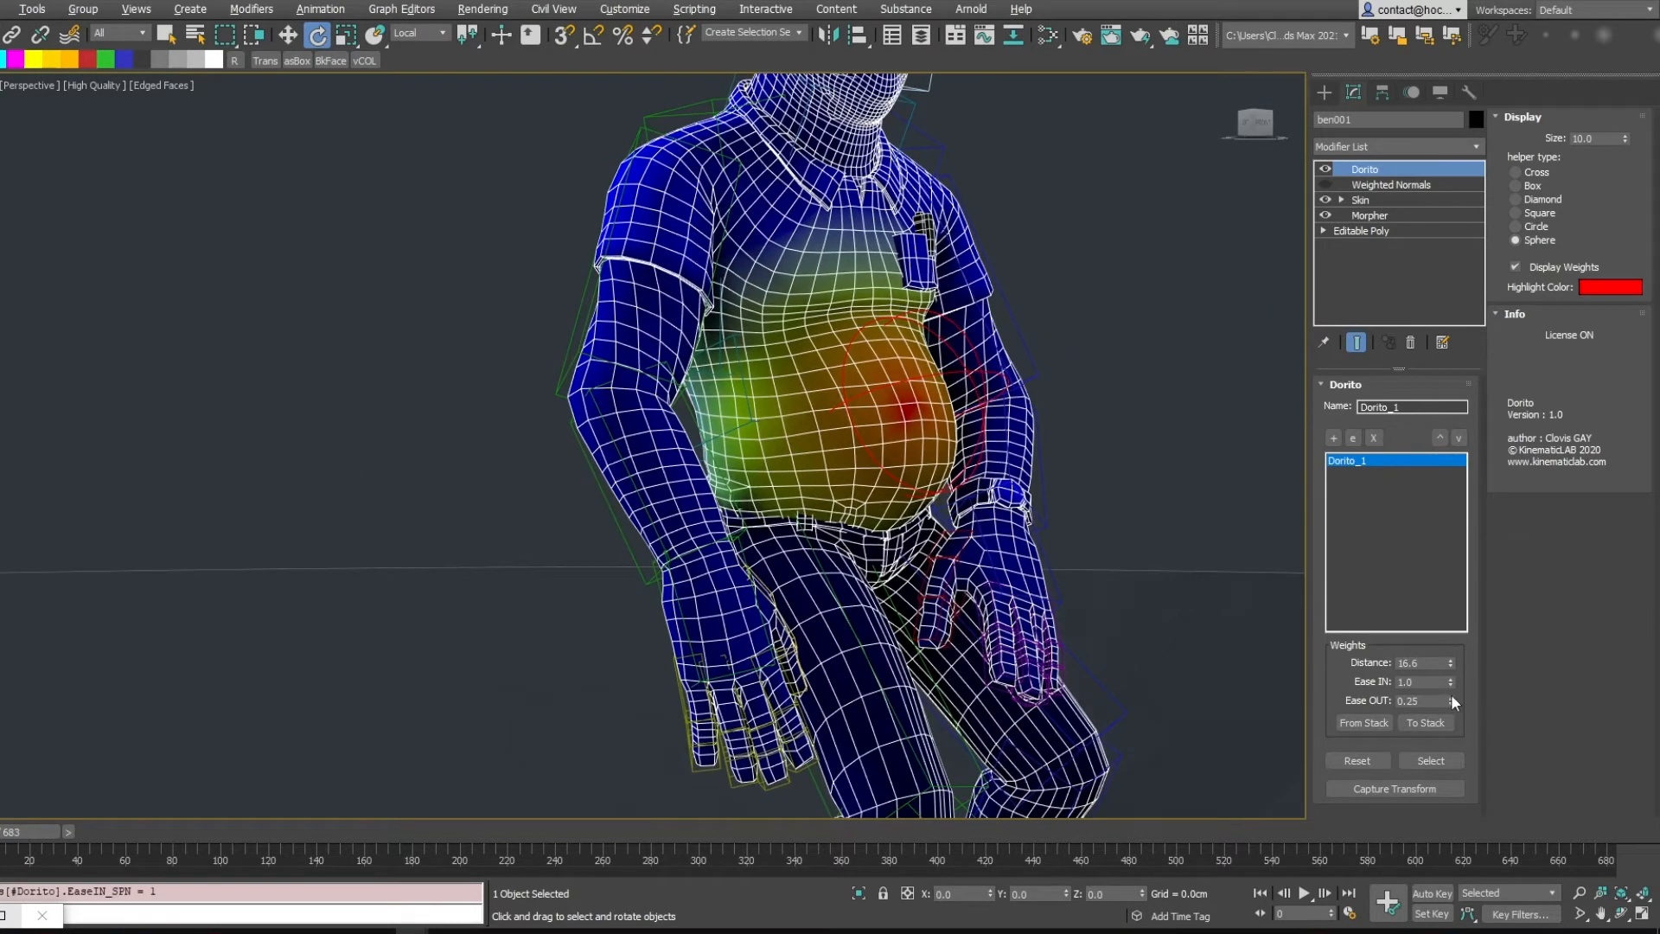
pyautogui.moveTo(1452, 701); pyautogui.dragTo(1452, 735)
# Select the Dorito helper and move it forward in front of the belly
pyautogui.click(983, 368)
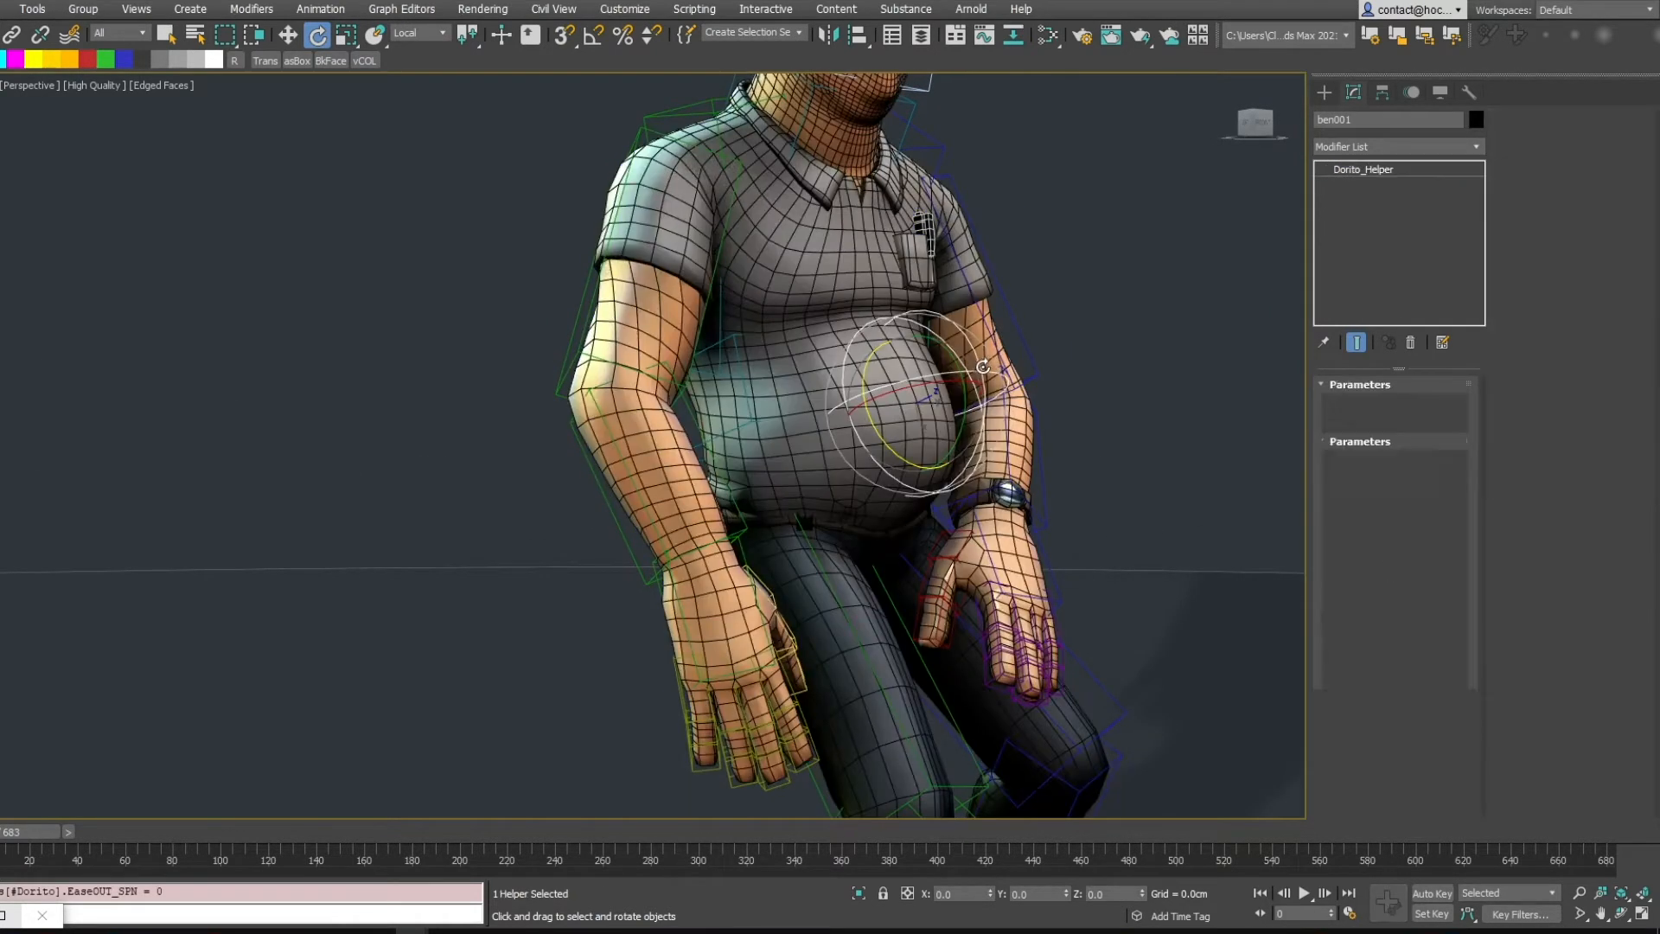
pyautogui.press('w')
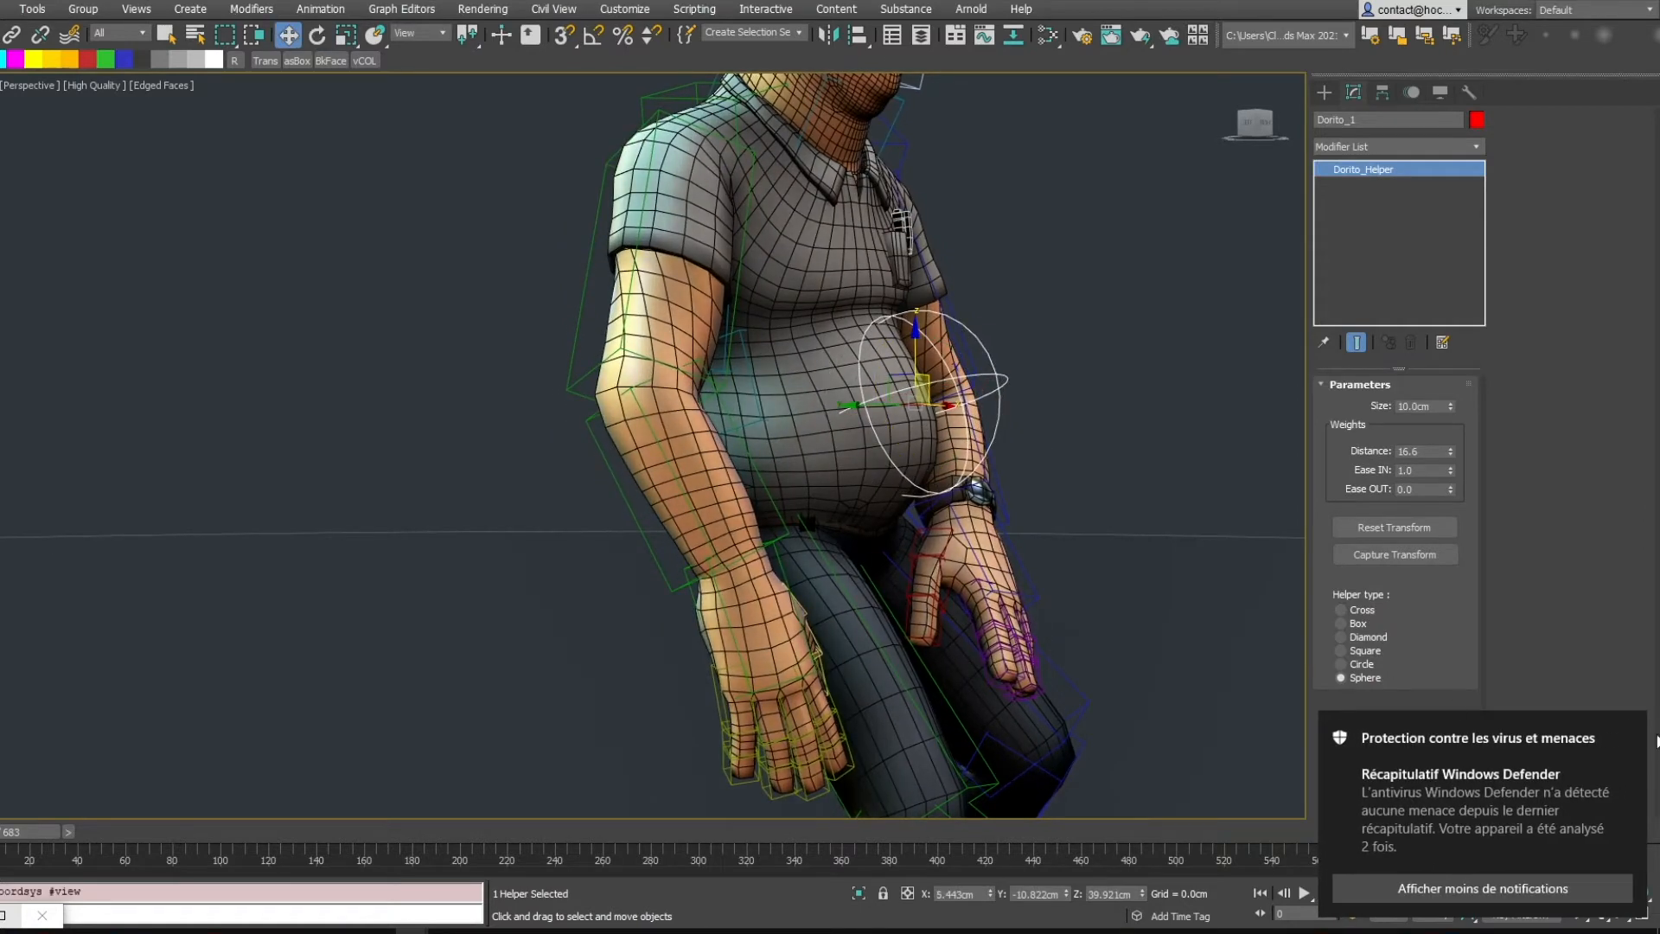
pyautogui.click(1633, 738)
pyautogui.keyDown('alt'); pyautogui.moveTo(917, 413); pyautogui.dragTo(986, 407, button='middle'); pyautogui.keyUp('alt')
pyautogui.moveTo(908, 370); pyautogui.dragTo(958, 348)
pyautogui.hotkey('ctrl', 'z')
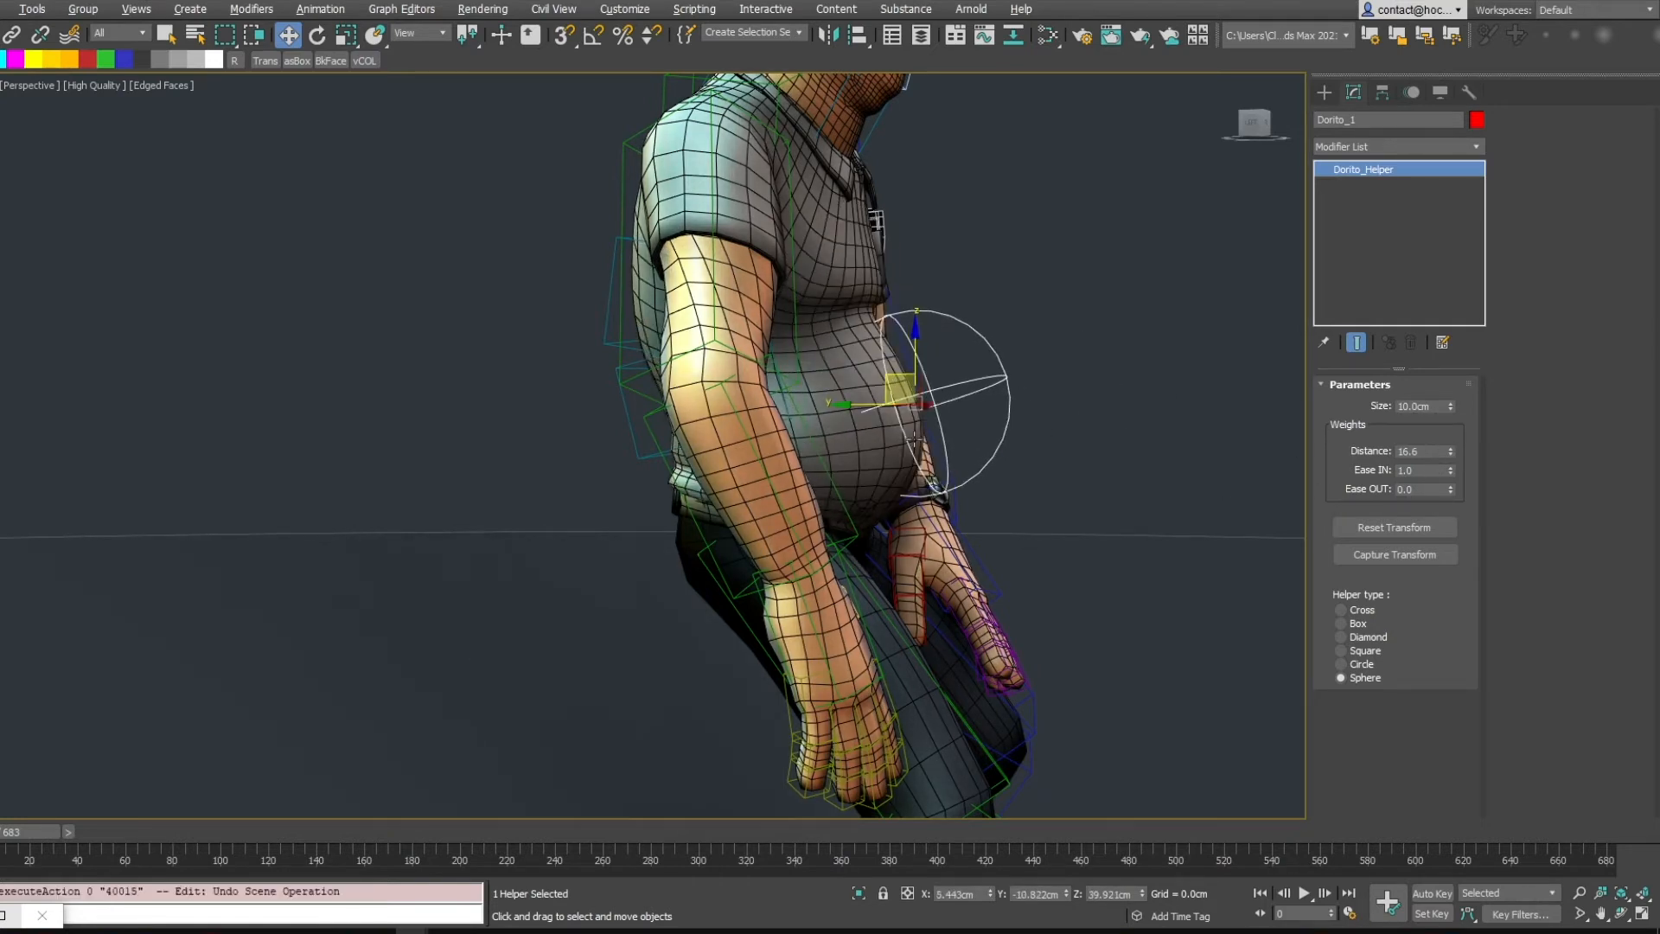
pyautogui.moveTo(915, 437); pyautogui.dragTo(1031, 357)
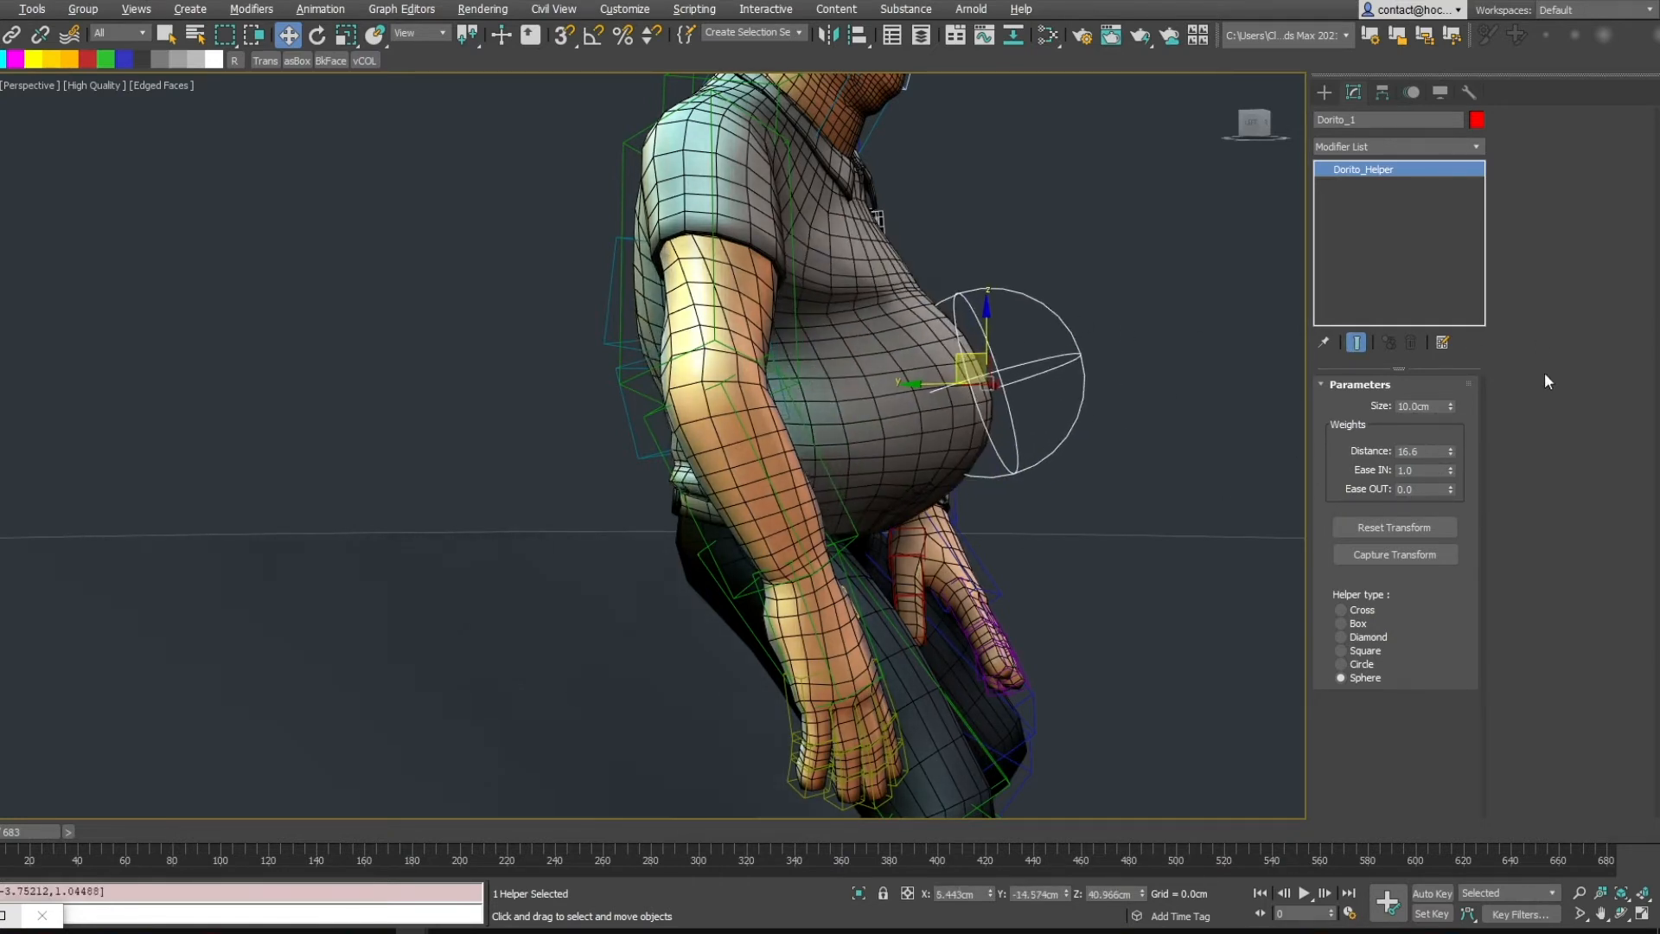
# Set the helper's weight Distance to 8.91
pyautogui.moveTo(1452, 467); pyautogui.dragTo(1428, 425)
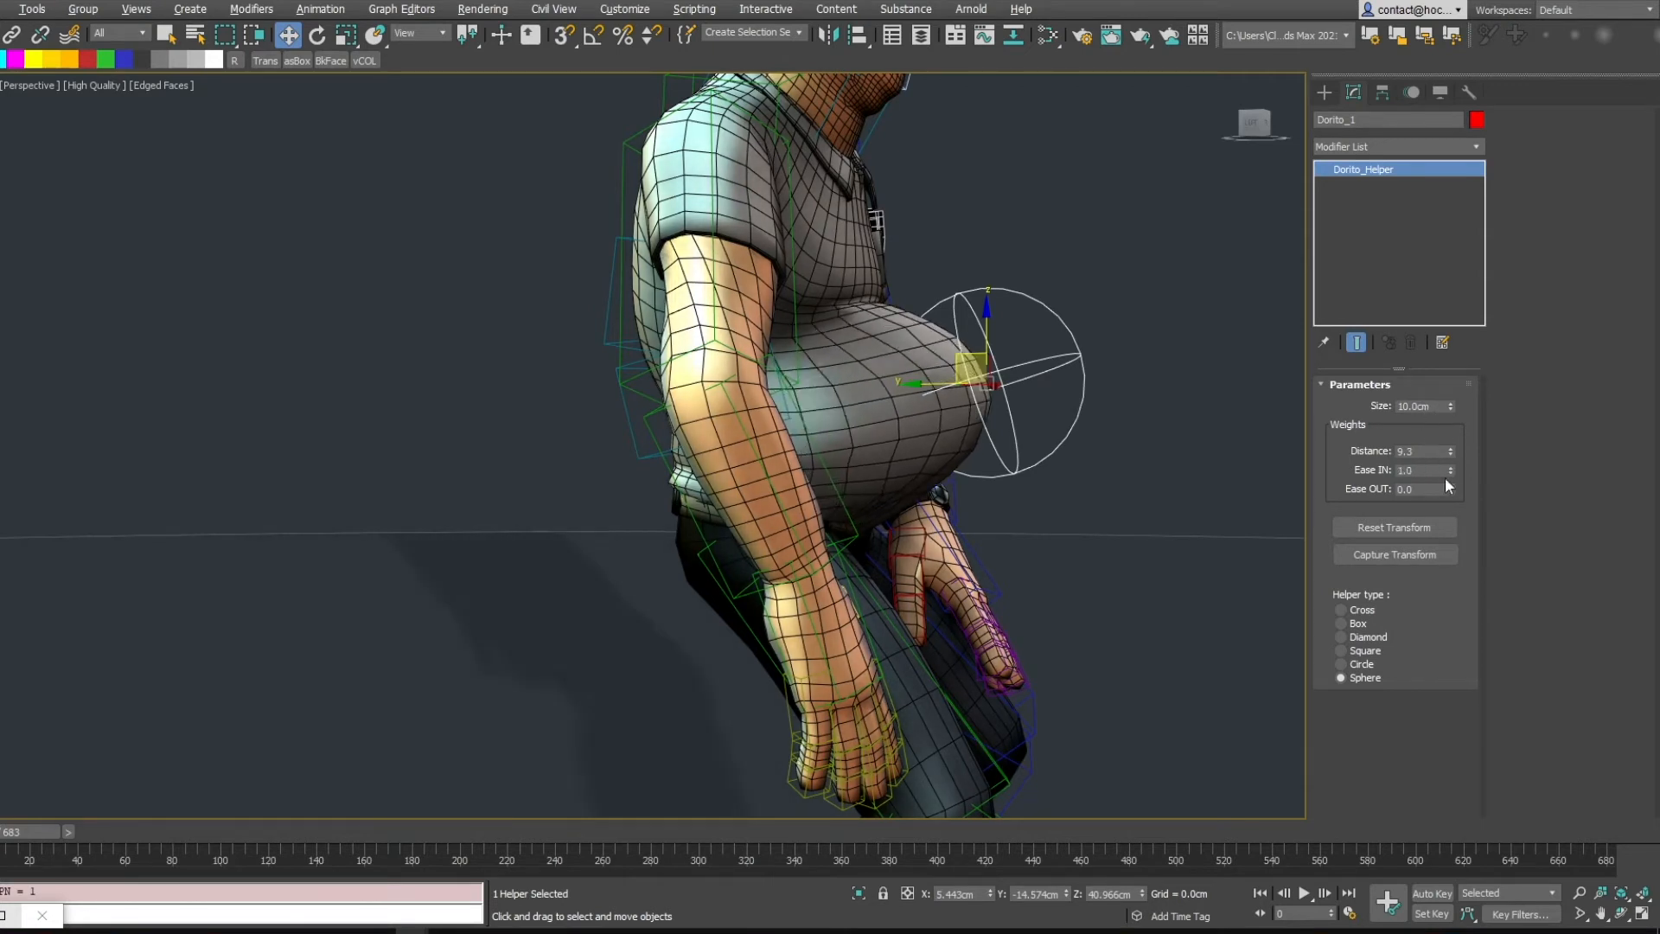
pyautogui.moveTo(1451, 489); pyautogui.dragTo(1450, 531)
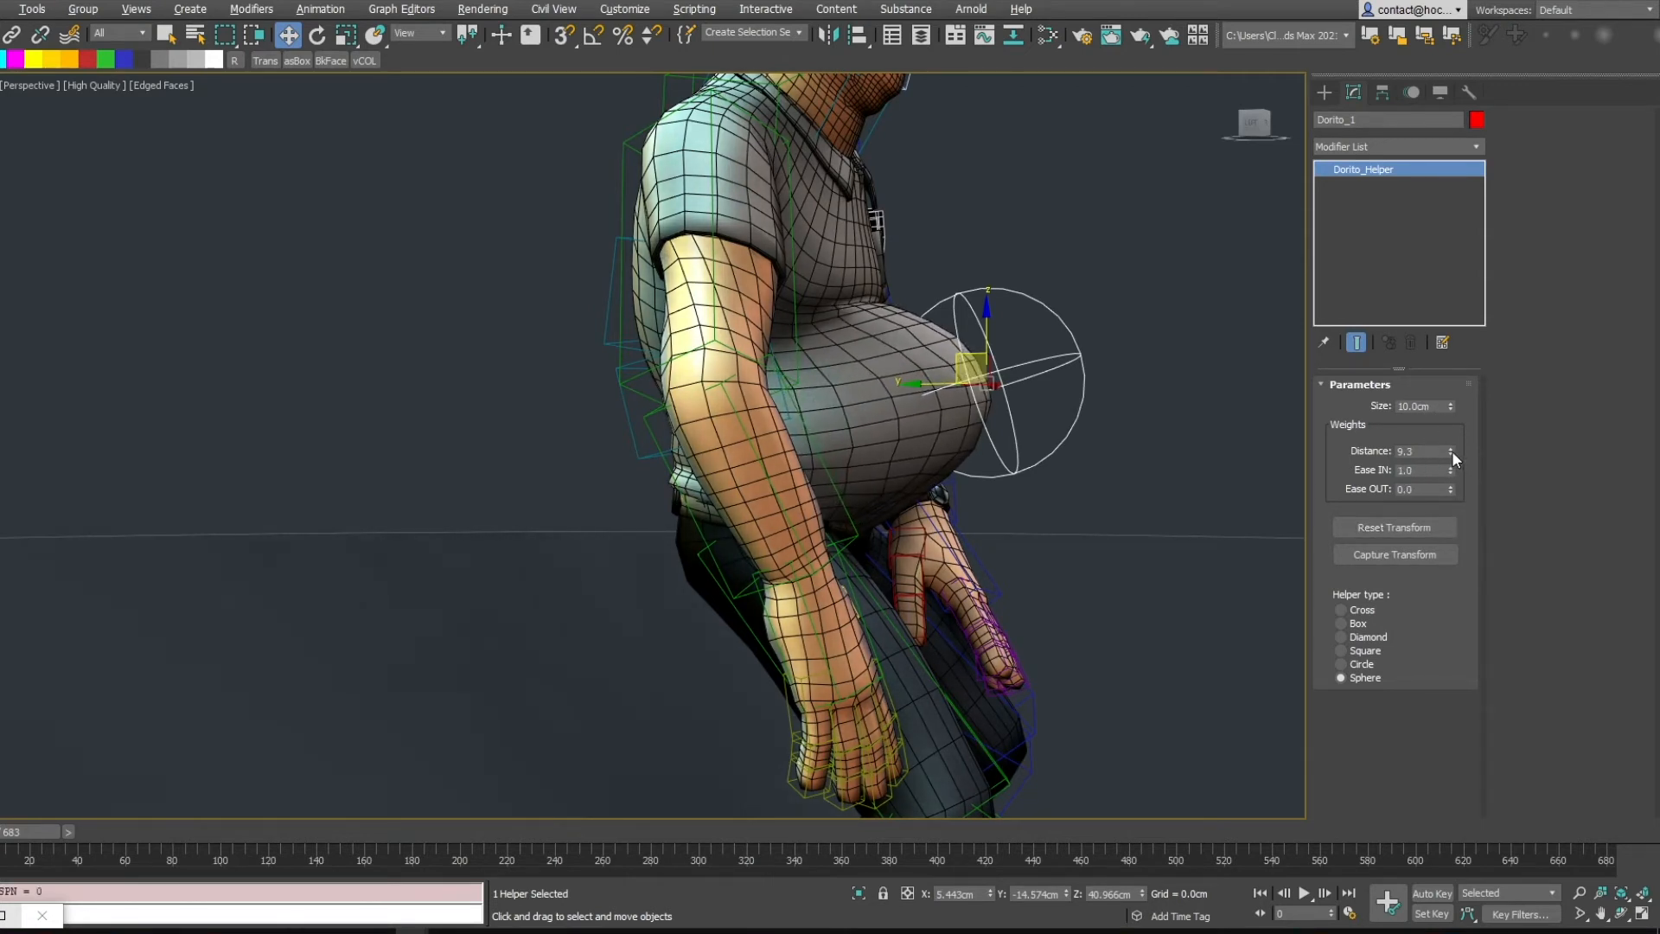
pyautogui.moveTo(1451, 451); pyautogui.dragTo(1443, 487)
# Move the helper back toward the belly and set its size to 8.2 cm
pyautogui.moveTo(1068, 349)
pyautogui.keyDown('alt'); pyautogui.mouseDown(button='middle')
pyautogui.moveTo(945, 415)
pyautogui.moveTo(1056, 364)
pyautogui.mouseUp(button='middle'); pyautogui.keyUp('alt')
pyautogui.moveTo(959, 355); pyautogui.dragTo(916, 361)
pyautogui.keyDown('alt'); pyautogui.moveTo(951, 353); pyautogui.dragTo(889, 368, button='middle'); pyautogui.keyUp('alt')
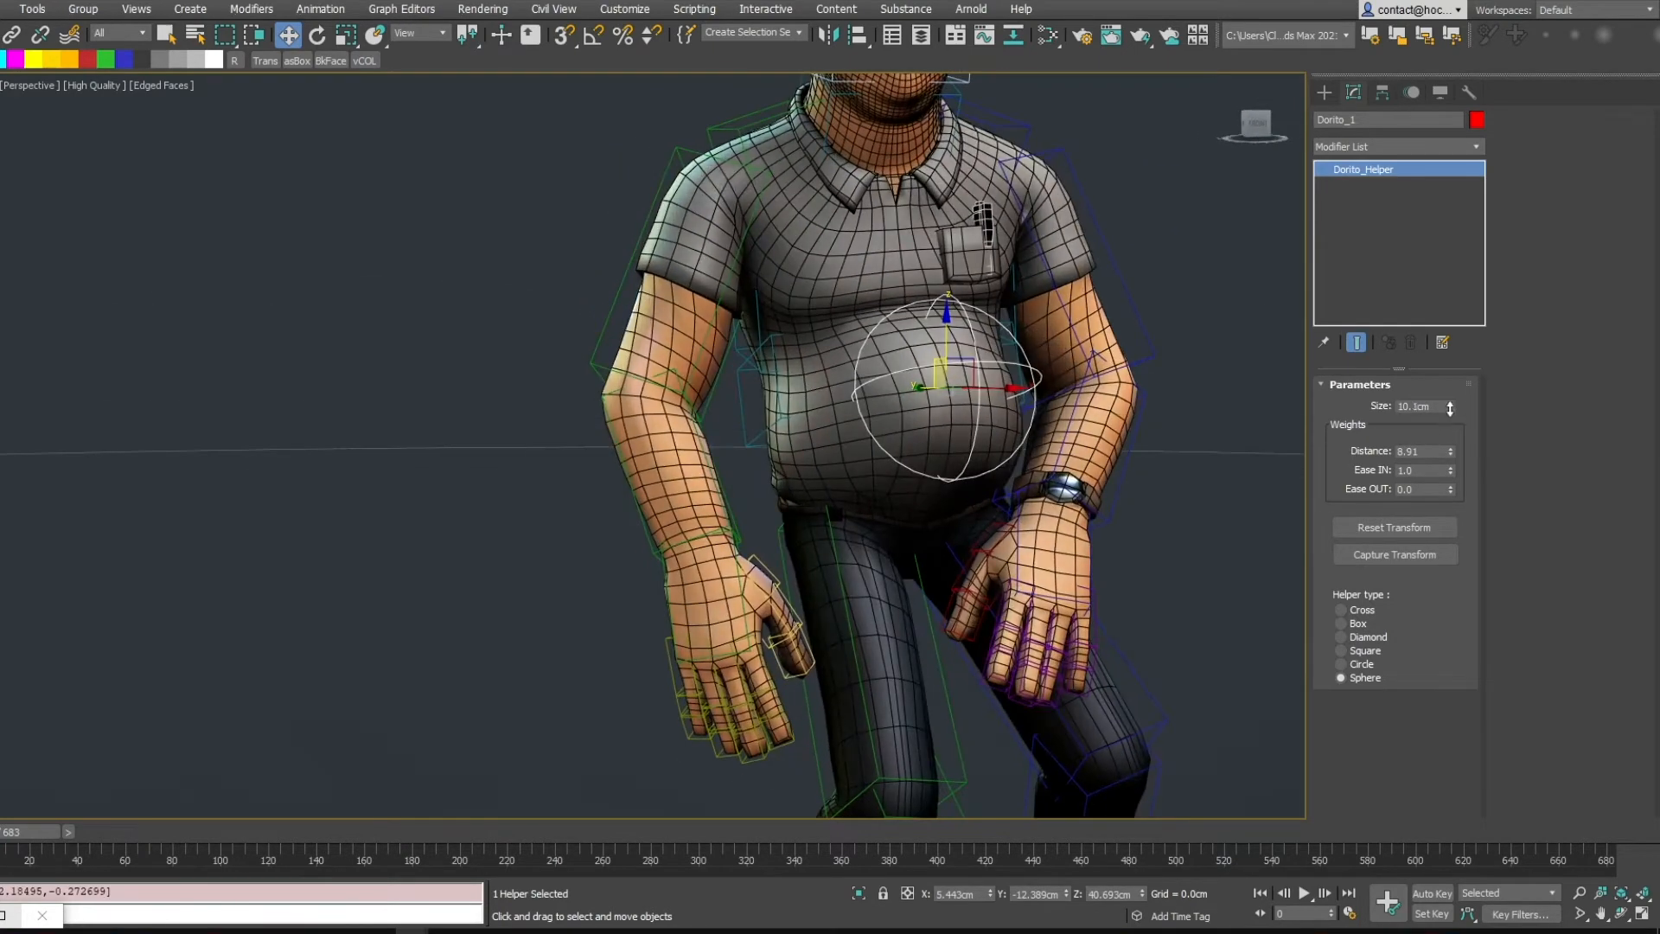
pyautogui.moveTo(1450, 409); pyautogui.dragTo(1451, 421)
# Select the character and reset the Dorito modifier
pyautogui.click(895, 275)
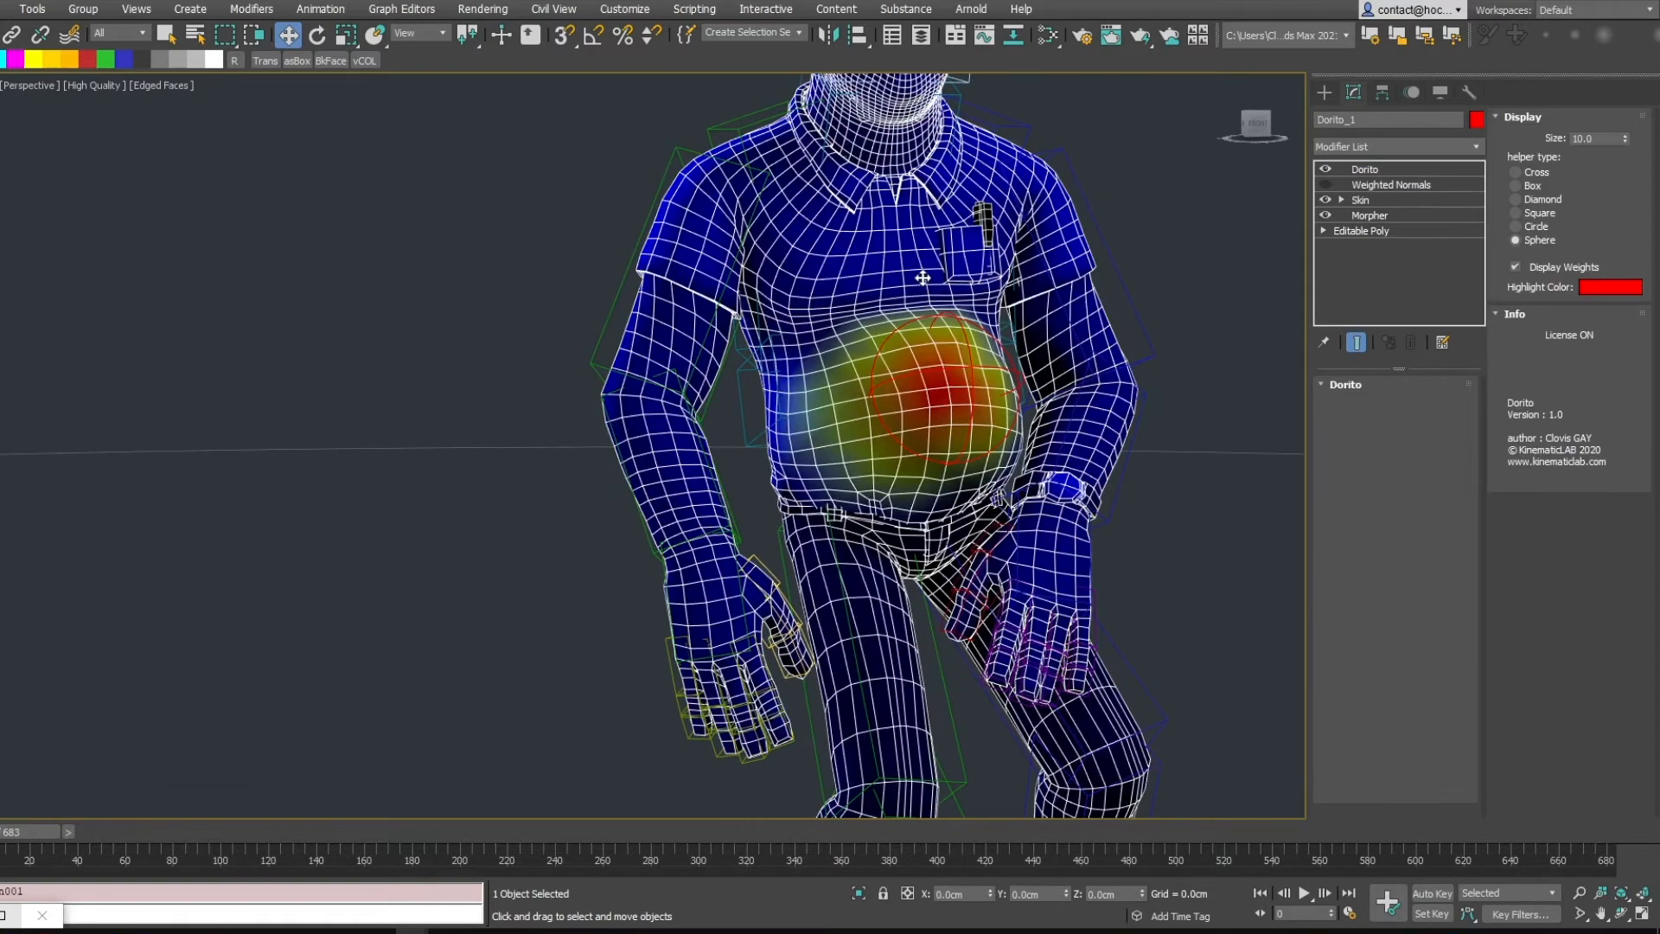
pyautogui.keyDown('alt'); pyautogui.moveTo(1033, 372); pyautogui.dragTo(1009, 336, button='middle'); pyautogui.keyUp('alt')
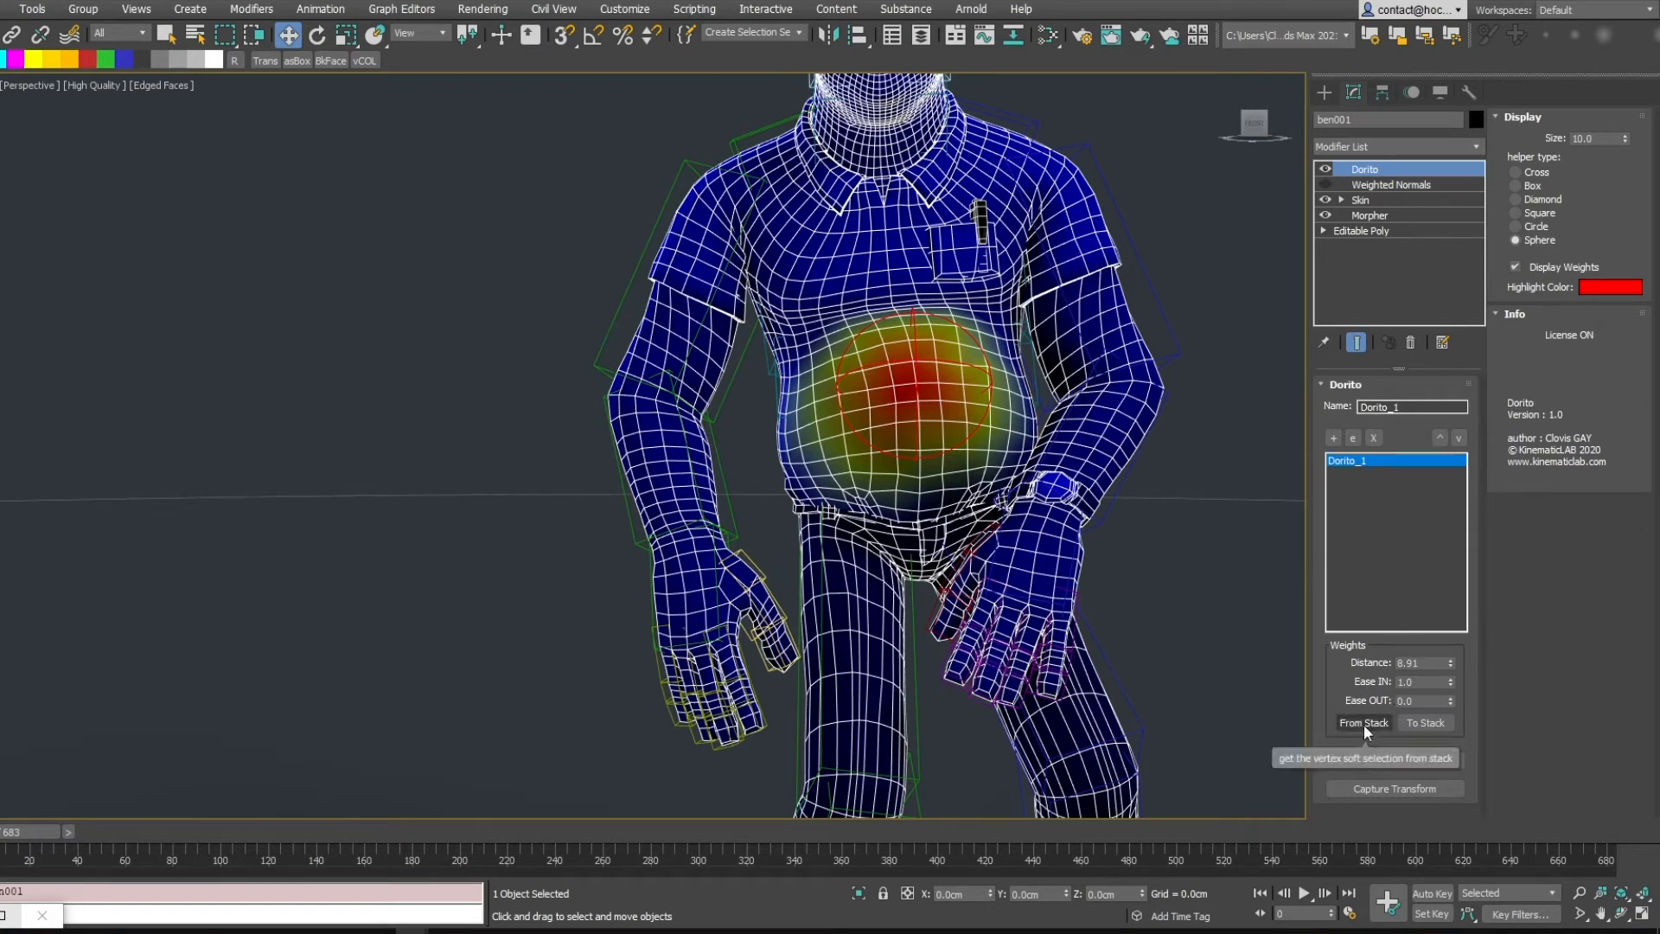
pyautogui.click(1359, 761)
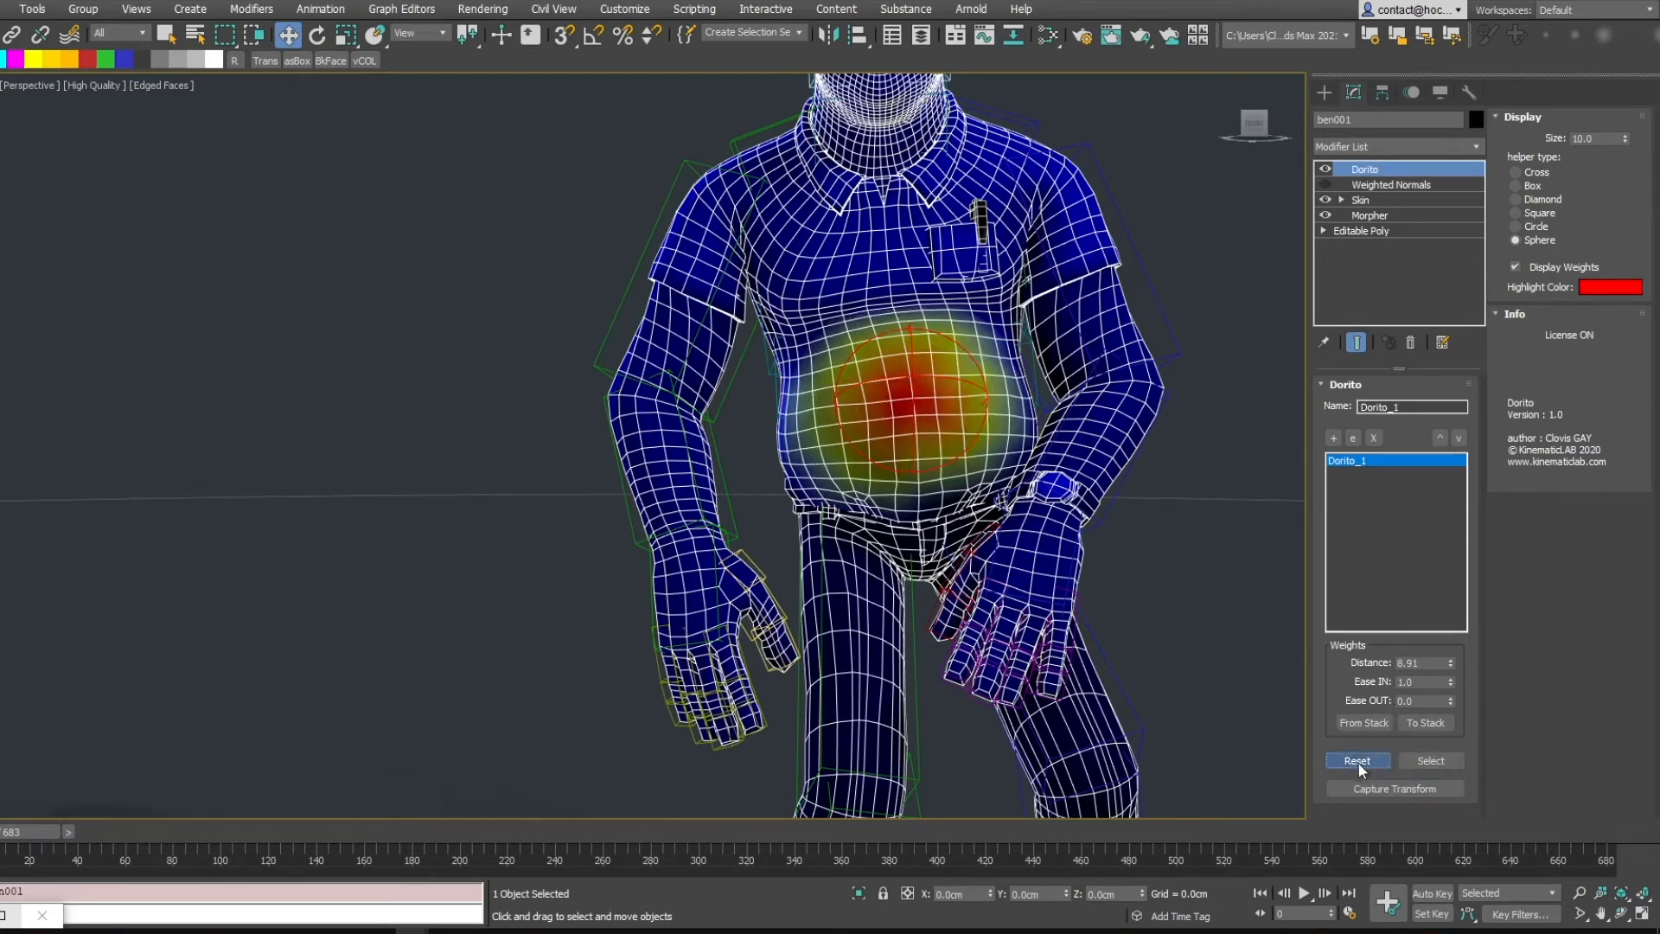
pyautogui.moveTo(1209, 629); pyautogui.dragTo(1090, 603, button='middle')
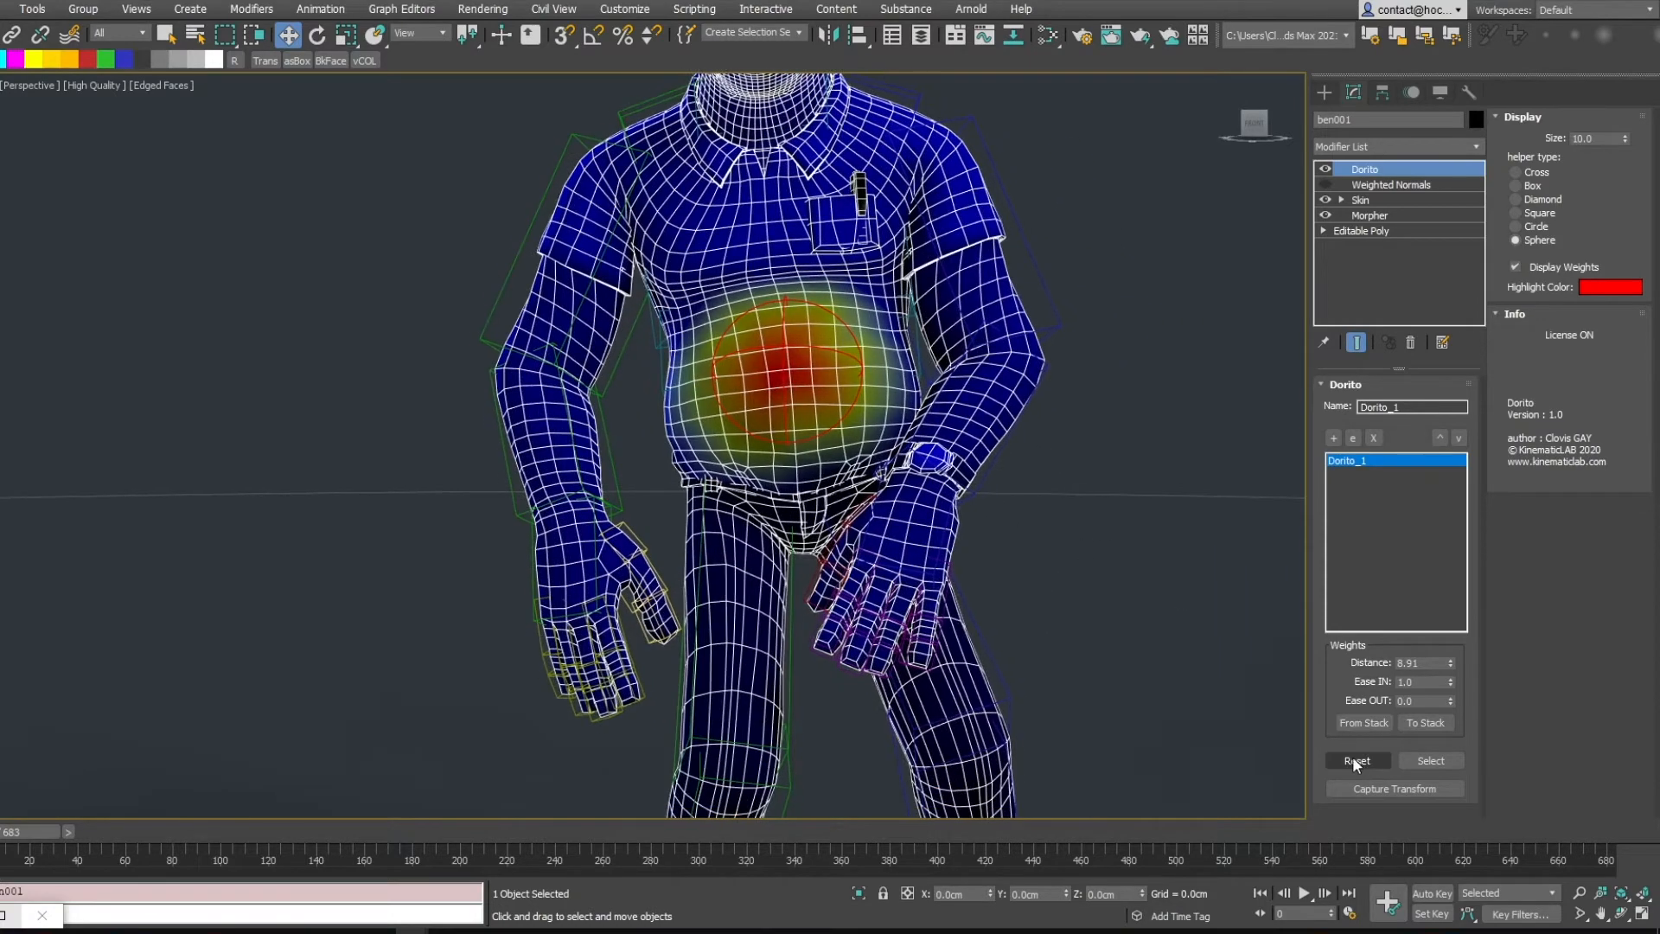
pyautogui.keyDown('alt'); pyautogui.moveTo(1098, 533); pyautogui.dragTo(1197, 519, button='middle'); pyautogui.keyUp('alt')
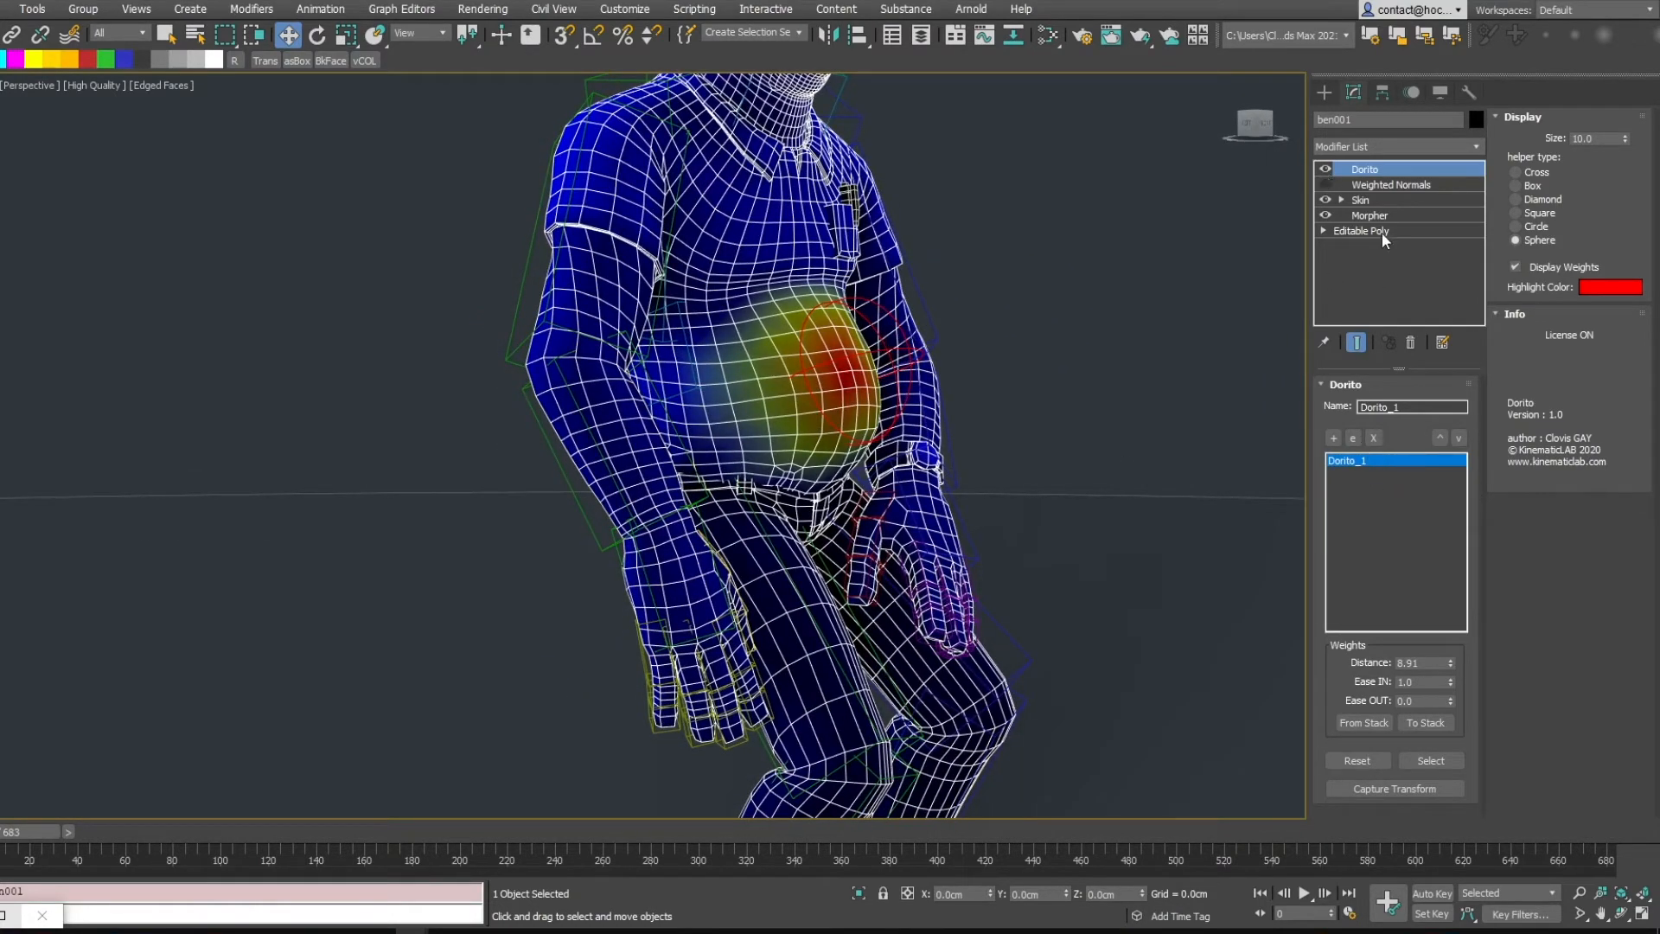
# Toggle the Dorito modifier off and on to compare the belly, then reset it again
pyautogui.click(1327, 168)
pyautogui.click(1328, 167)
pyautogui.click(1331, 166)
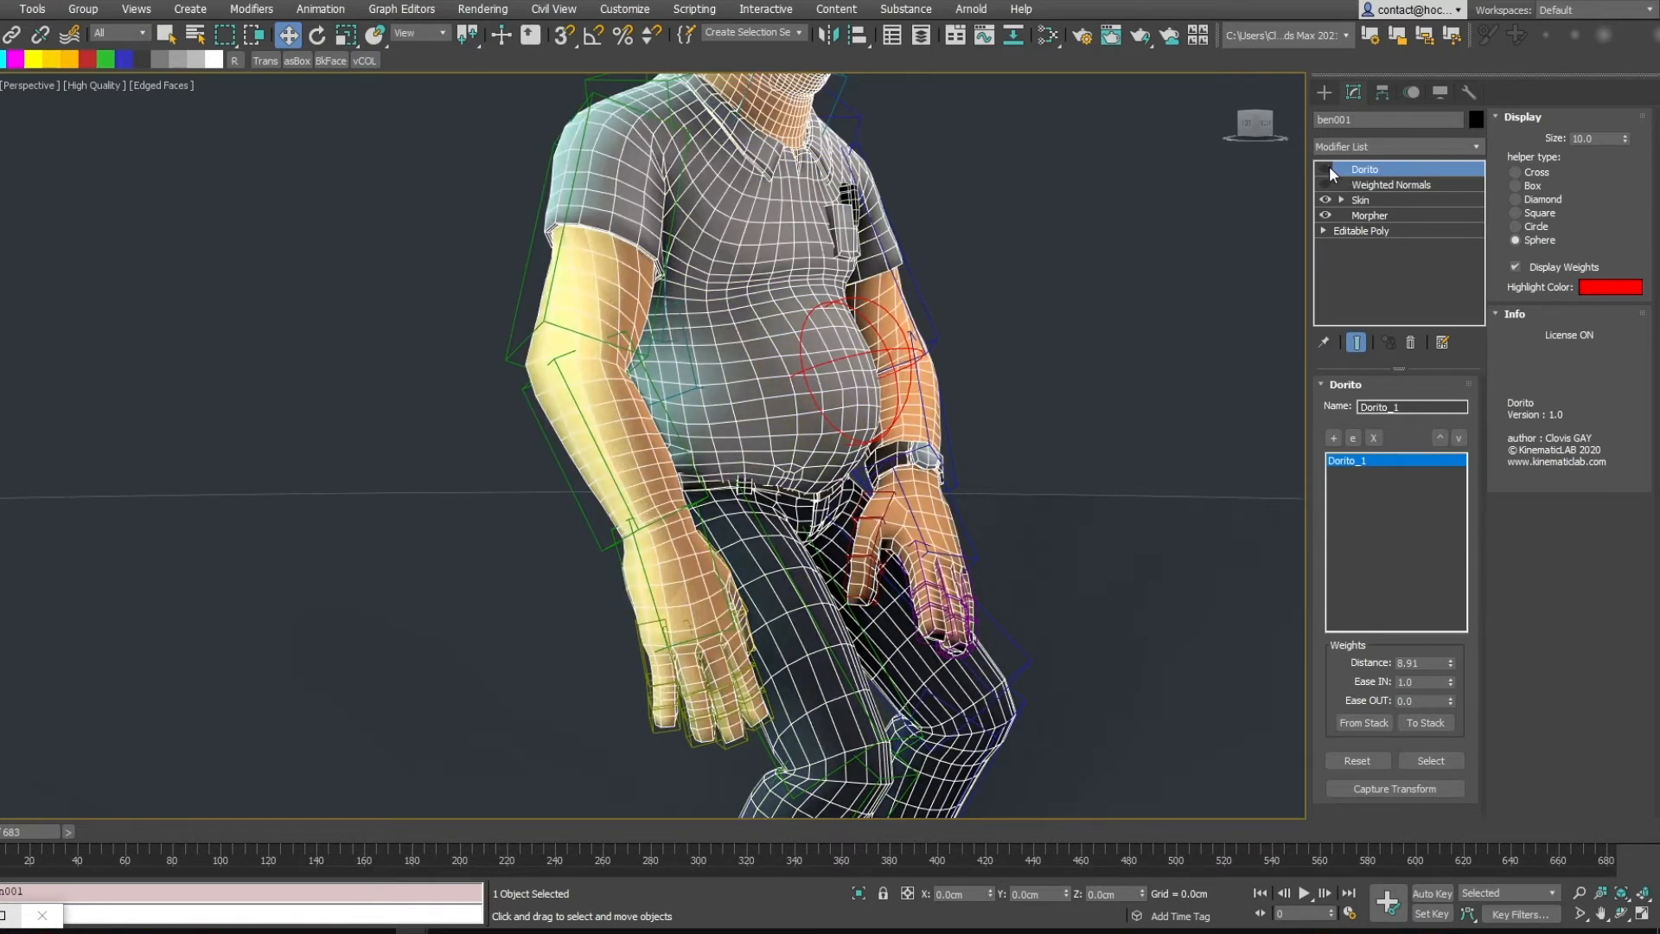
pyautogui.click(1331, 166)
pyautogui.click(1358, 761)
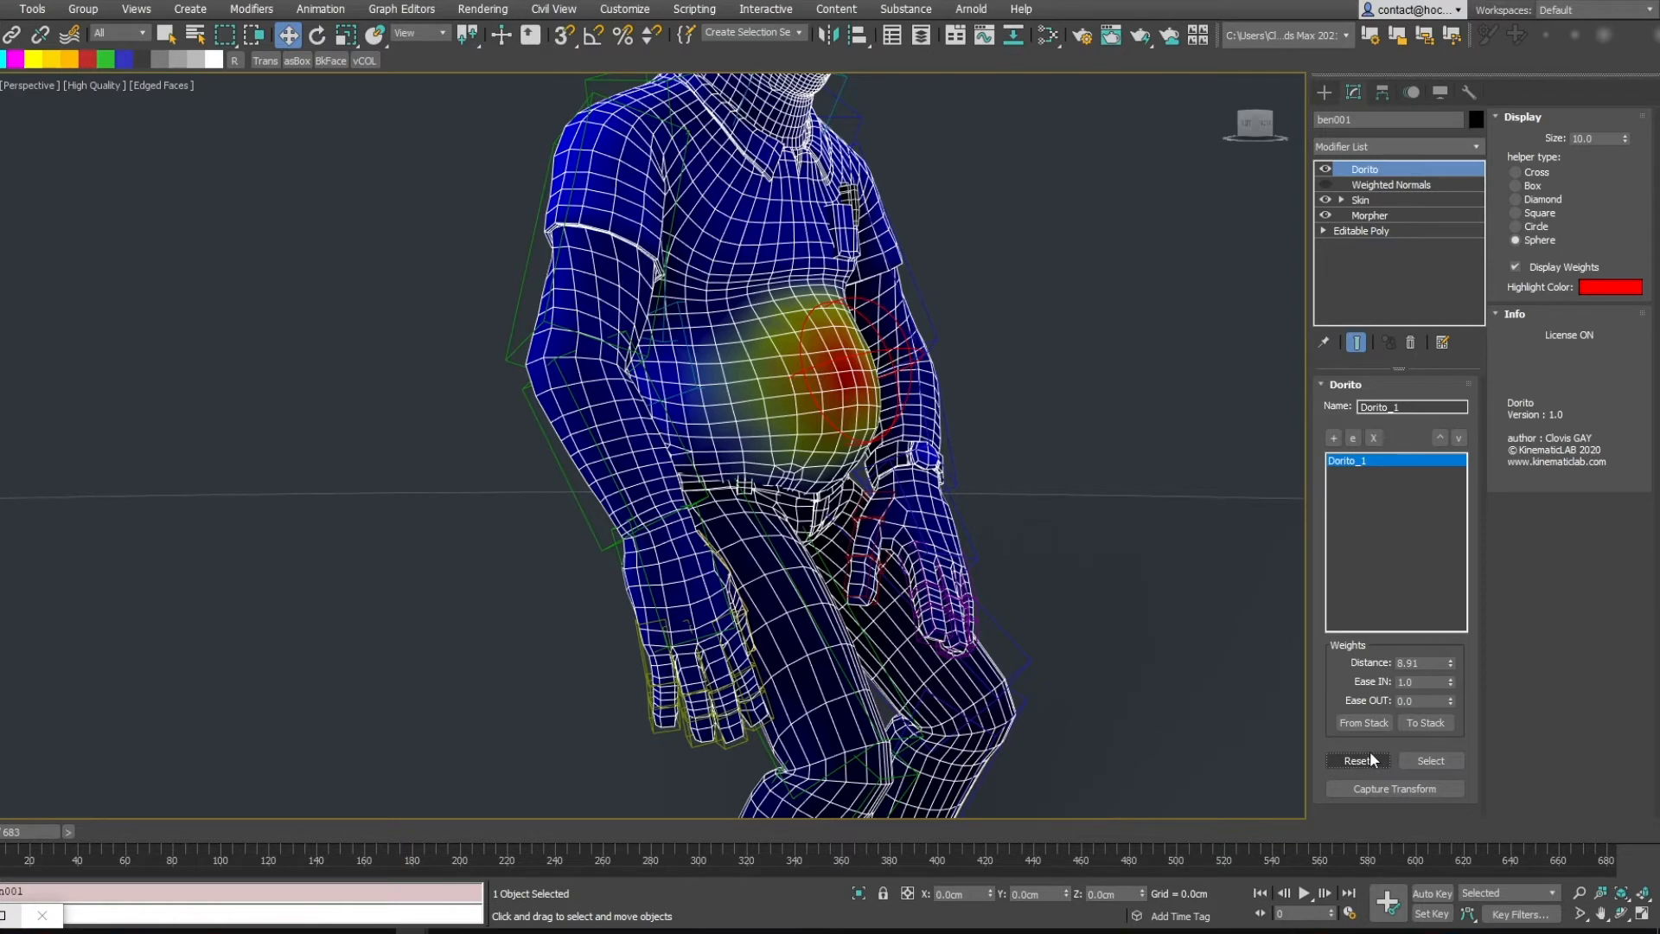
pyautogui.click(1431, 761)
pyautogui.moveTo(841, 308); pyautogui.dragTo(896, 310)
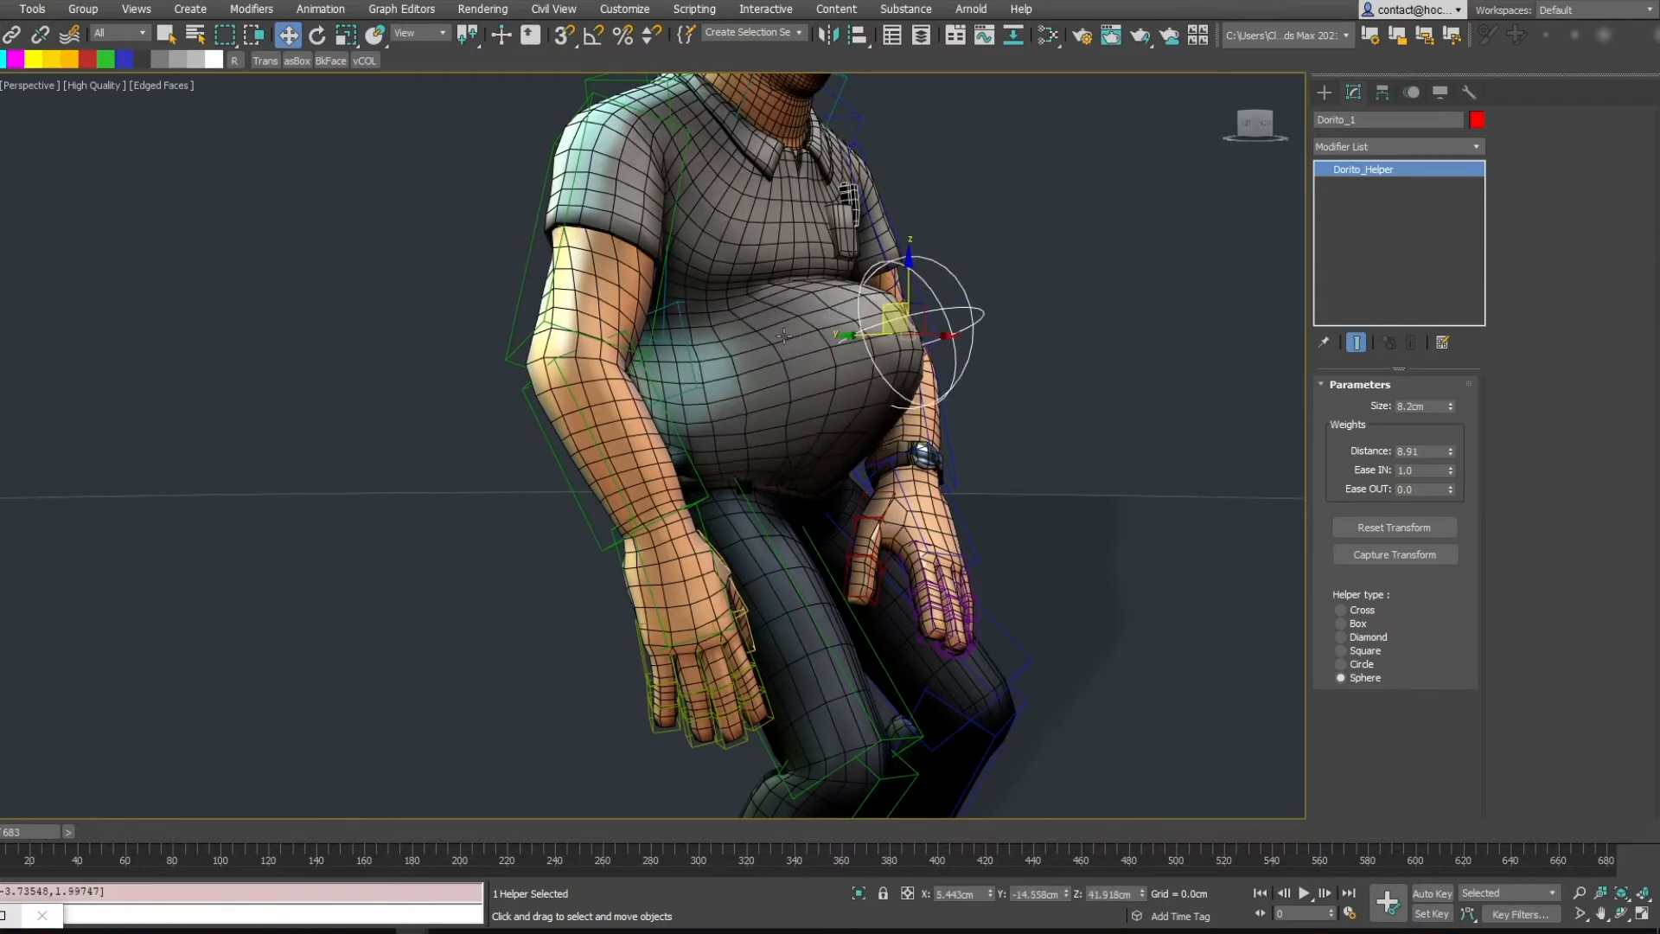
pyautogui.hotkey('ctrl', 'z')
pyautogui.hotkey('ctrl', 'z')
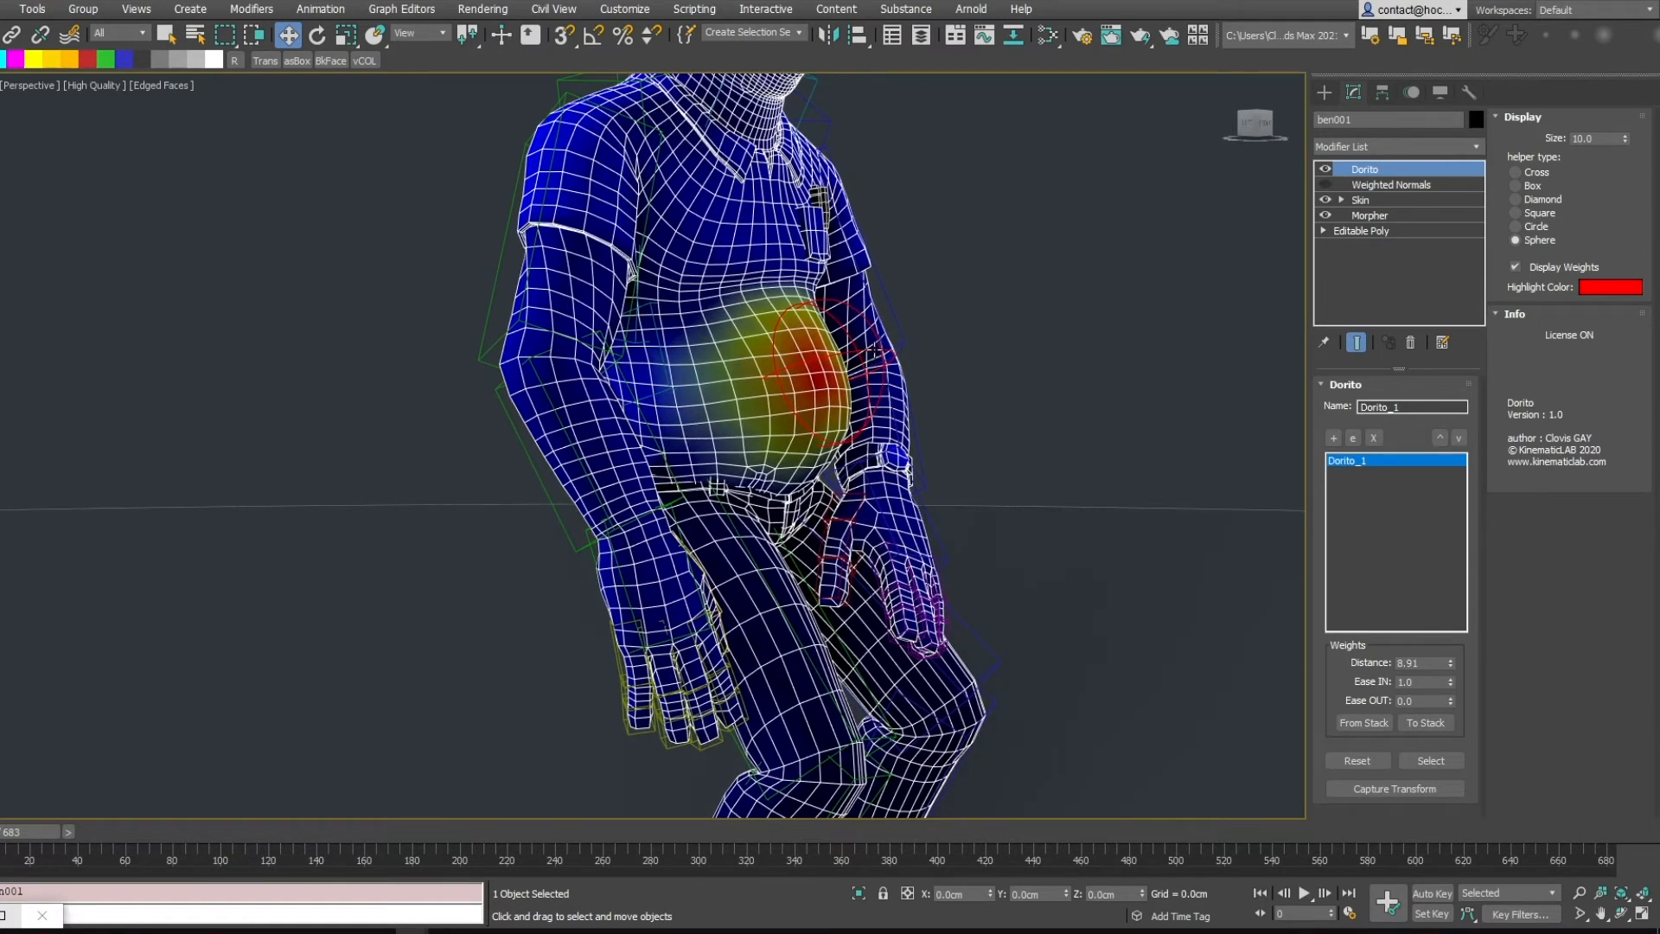
# Set the Dorito weight Distance on the character to 11.81
pyautogui.click(876, 351)
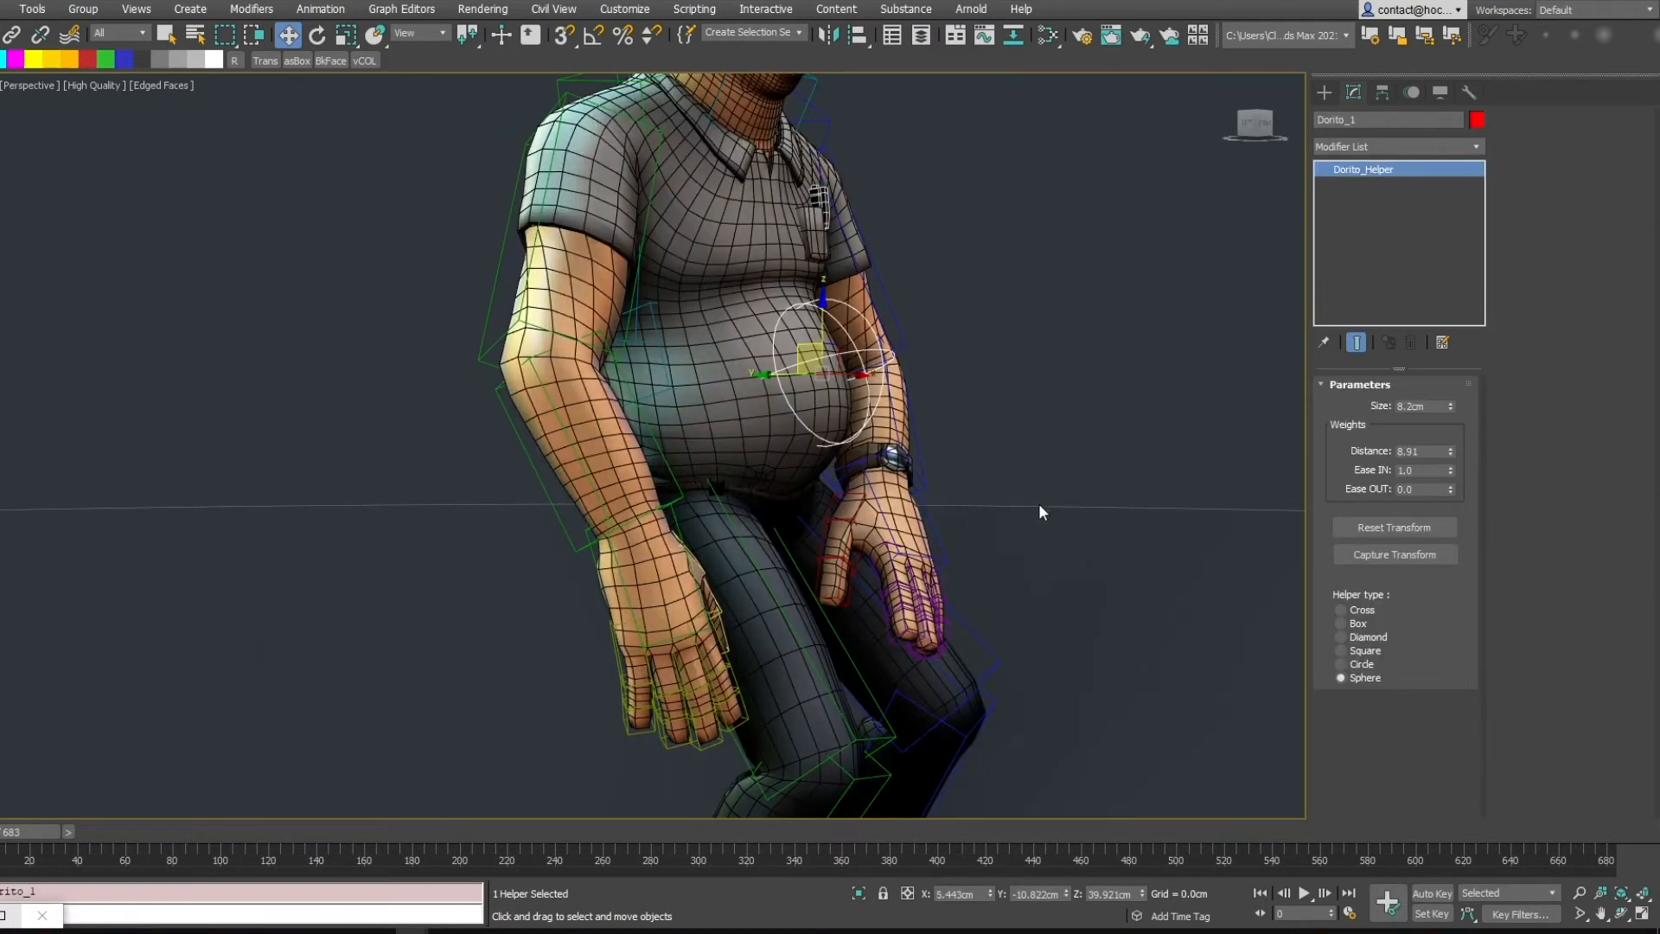
pyautogui.moveTo(1001, 548)
pyautogui.mouseDown(button='middle')
pyautogui.moveTo(993, 566)
pyautogui.moveTo(992, 537)
pyautogui.moveTo(1012, 538)
pyautogui.moveTo(994, 532)
pyautogui.mouseUp(button='middle')
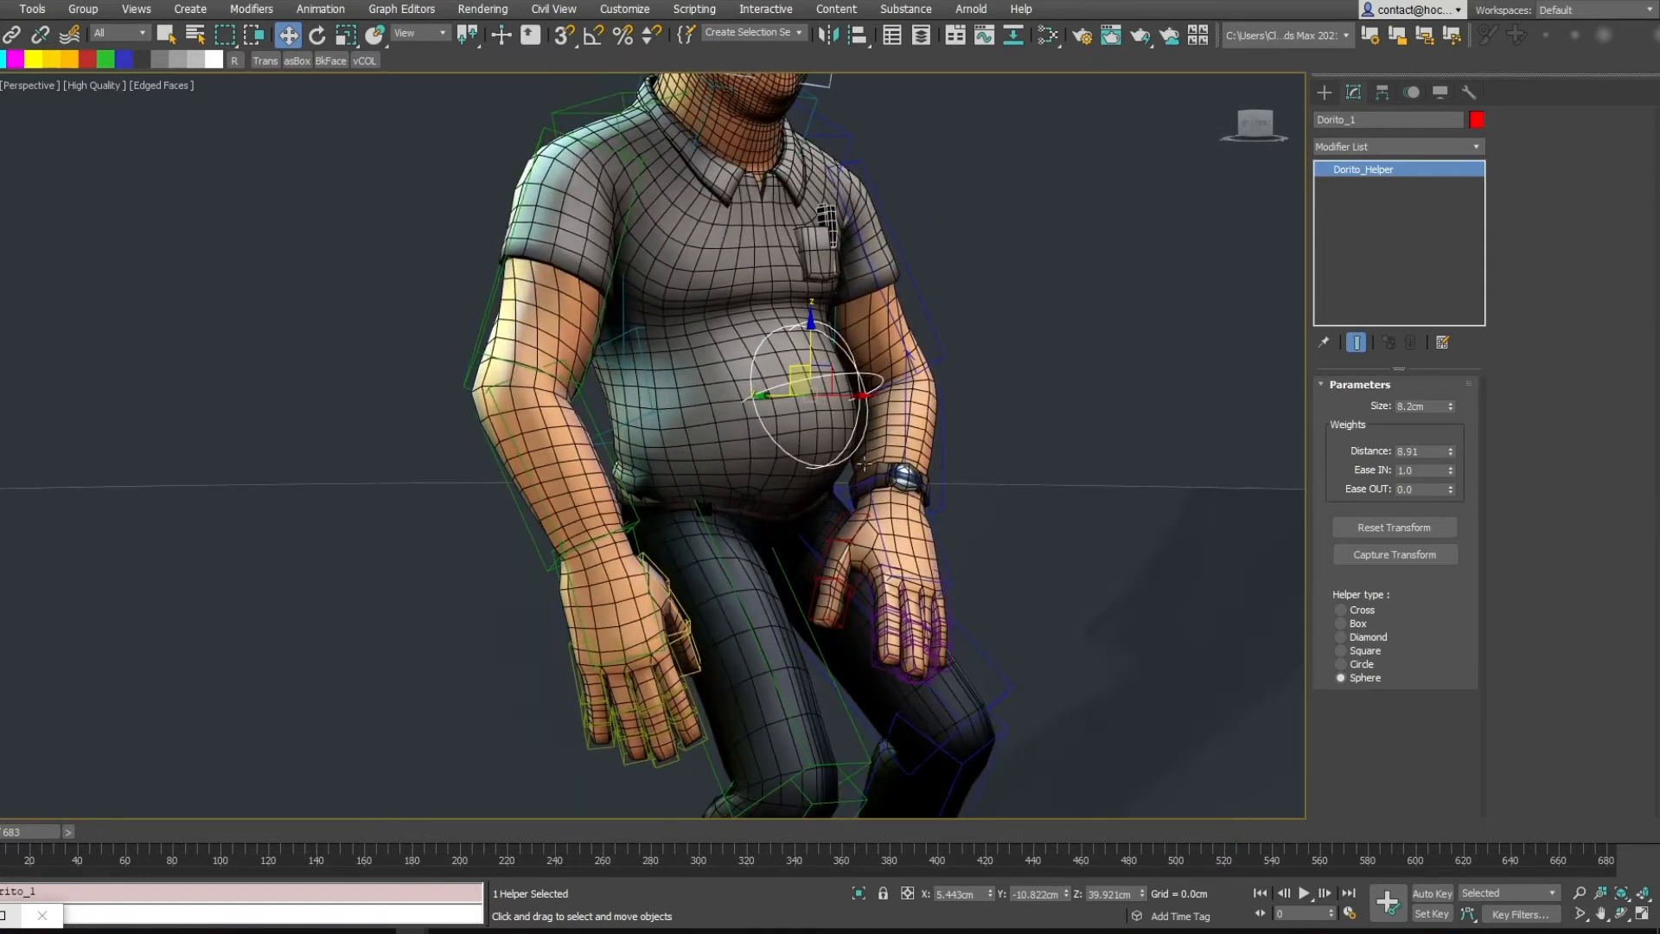
pyautogui.click(760, 468)
pyautogui.moveTo(1451, 663); pyautogui.dragTo(1382, 604)
pyautogui.keyDown('alt'); pyautogui.moveTo(951, 415); pyautogui.dragTo(1133, 413, button='middle'); pyautogui.keyUp('alt')
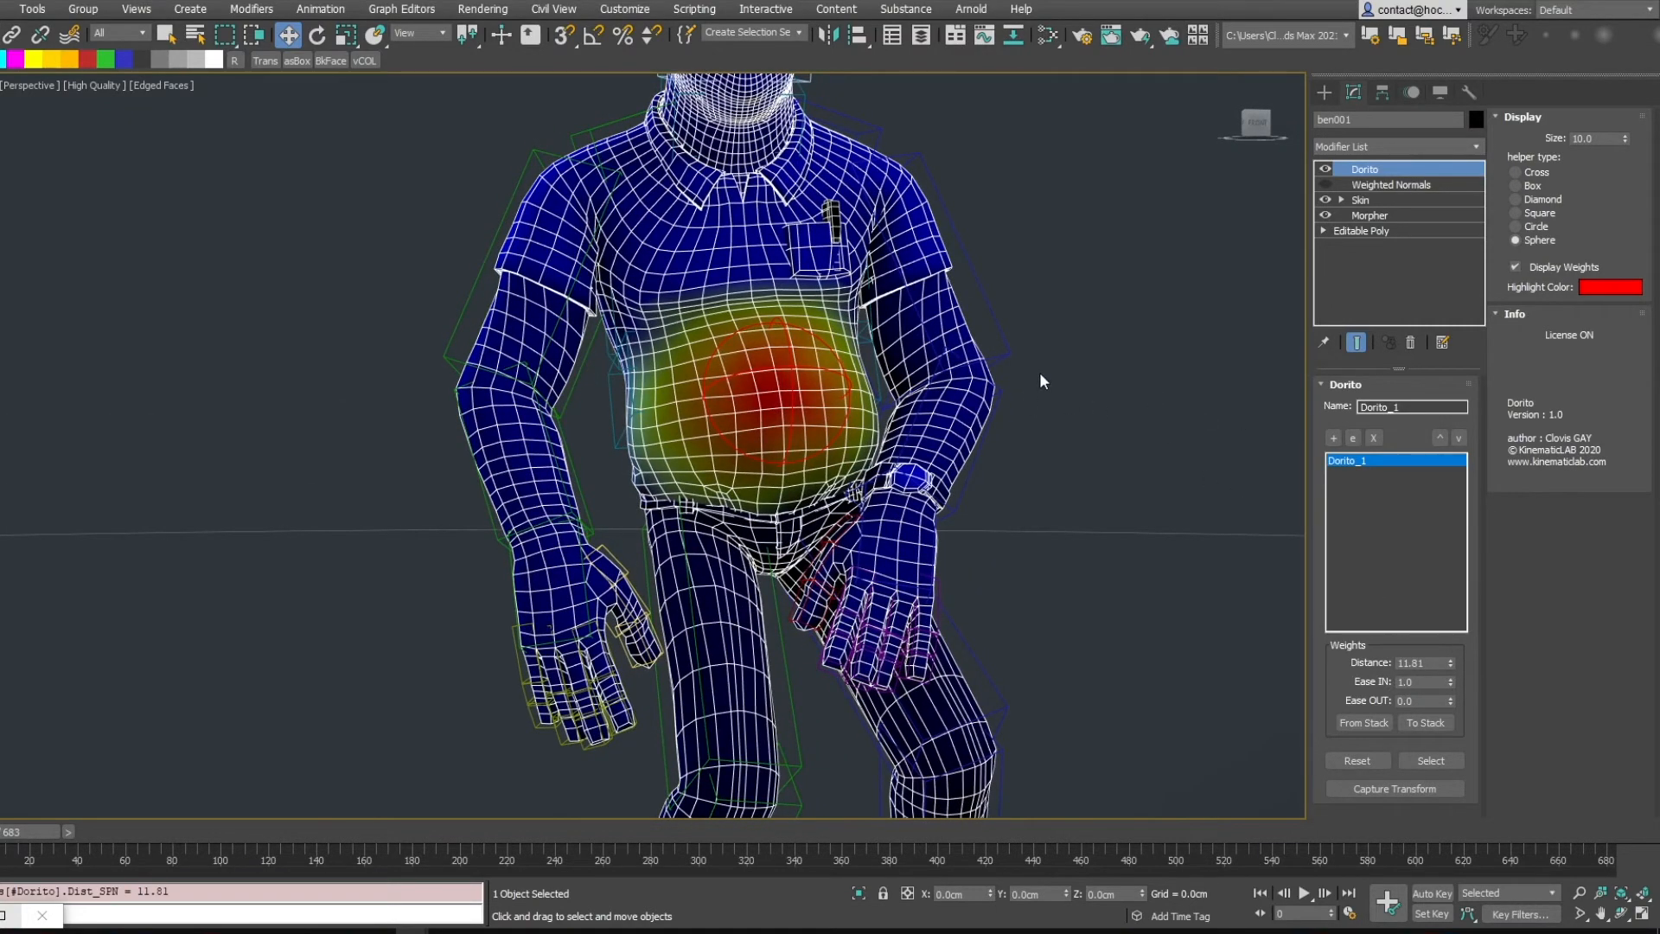
pyautogui.keyDown('alt'); pyautogui.moveTo(1039, 372); pyautogui.dragTo(1117, 377, button='middle'); pyautogui.keyUp('alt')
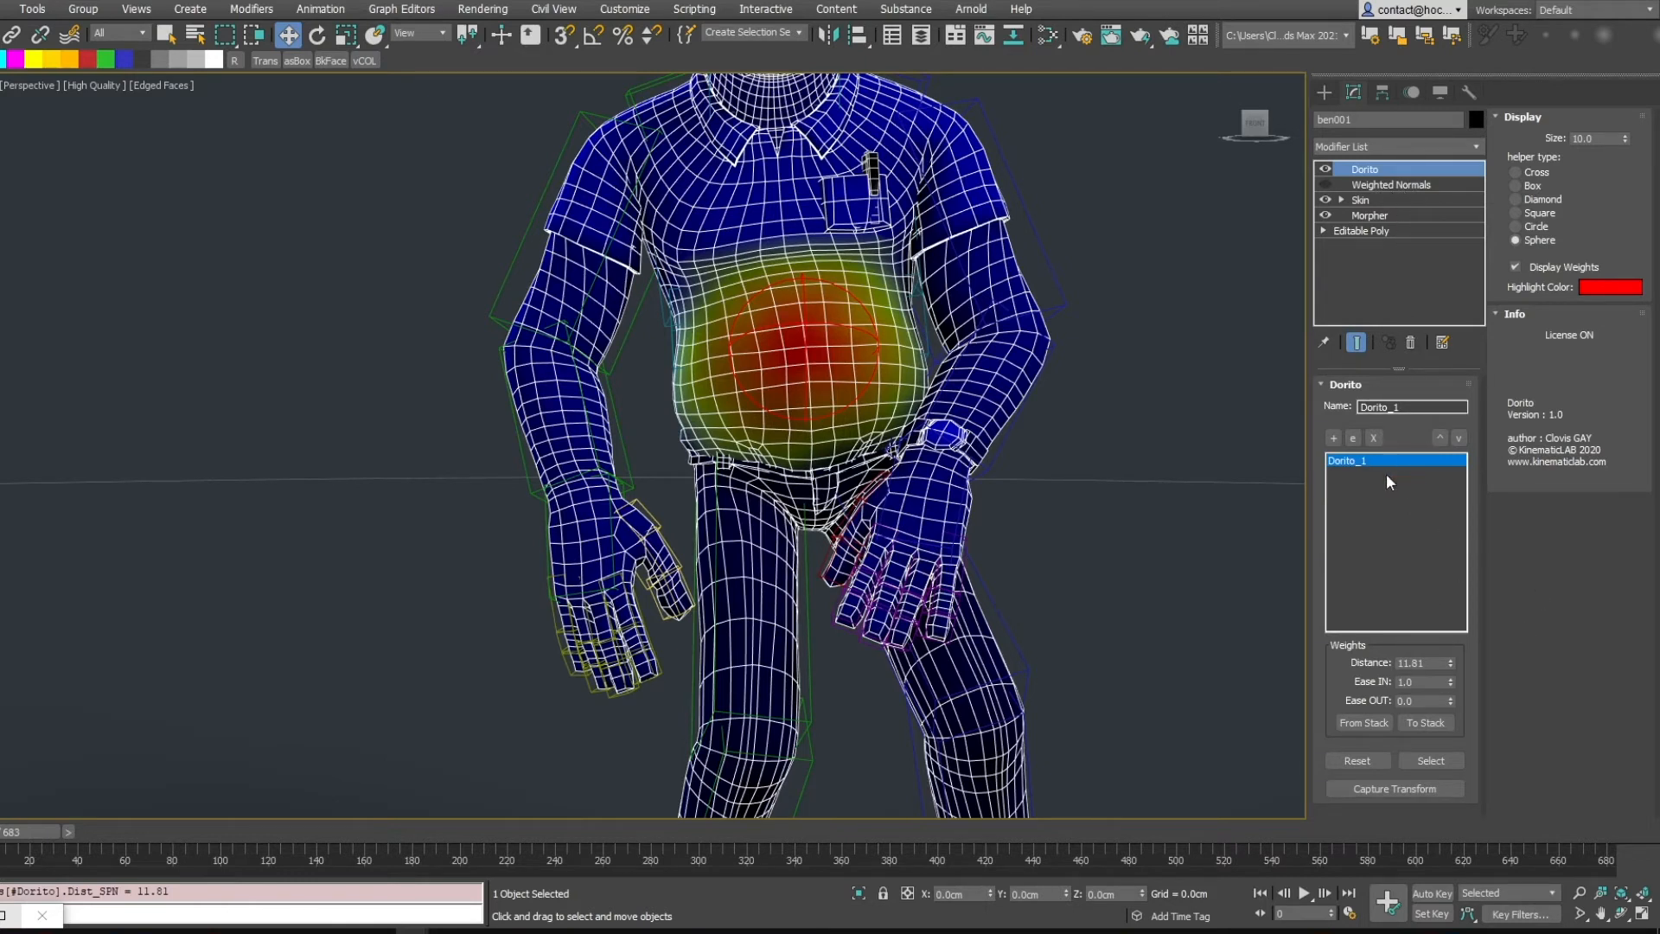
# Send the Dorito weights to the stack, then select a central belly vertex and grow the selection
pyautogui.click(1424, 723)
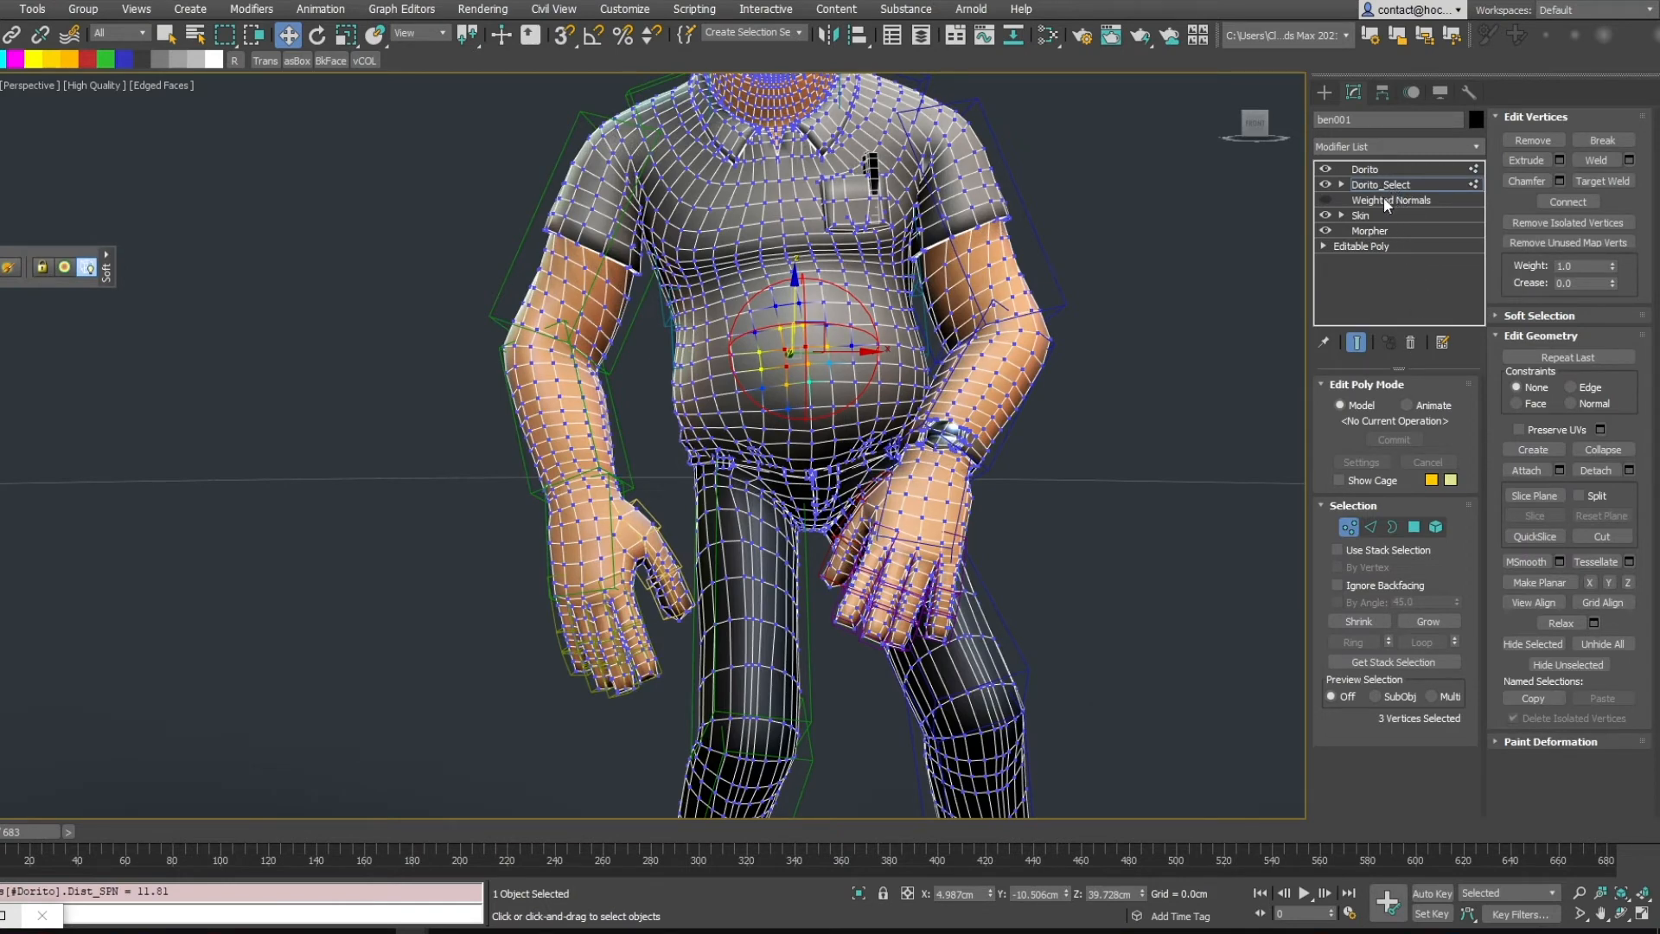
pyautogui.click(802, 348)
pyautogui.keyDown('alt'); pyautogui.moveTo(833, 329); pyautogui.dragTo(834, 338, button='middle'); pyautogui.keyUp('alt')
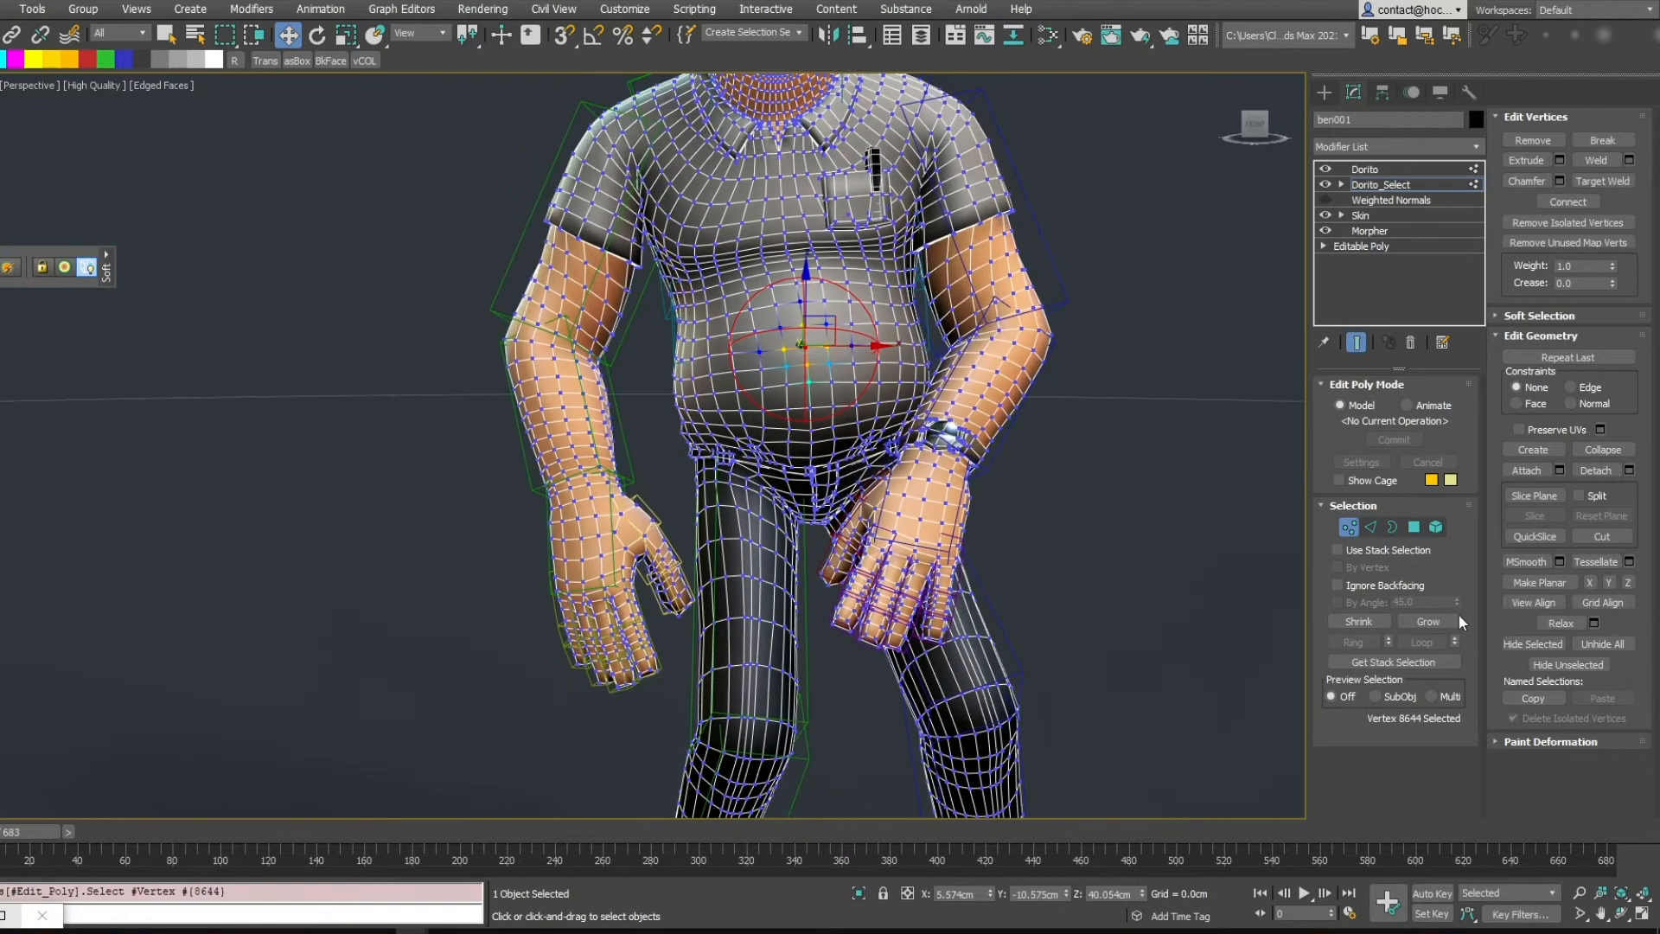
pyautogui.click(1437, 621)
pyautogui.click(1439, 621)
pyautogui.click(1439, 621)
pyautogui.click(1439, 621)
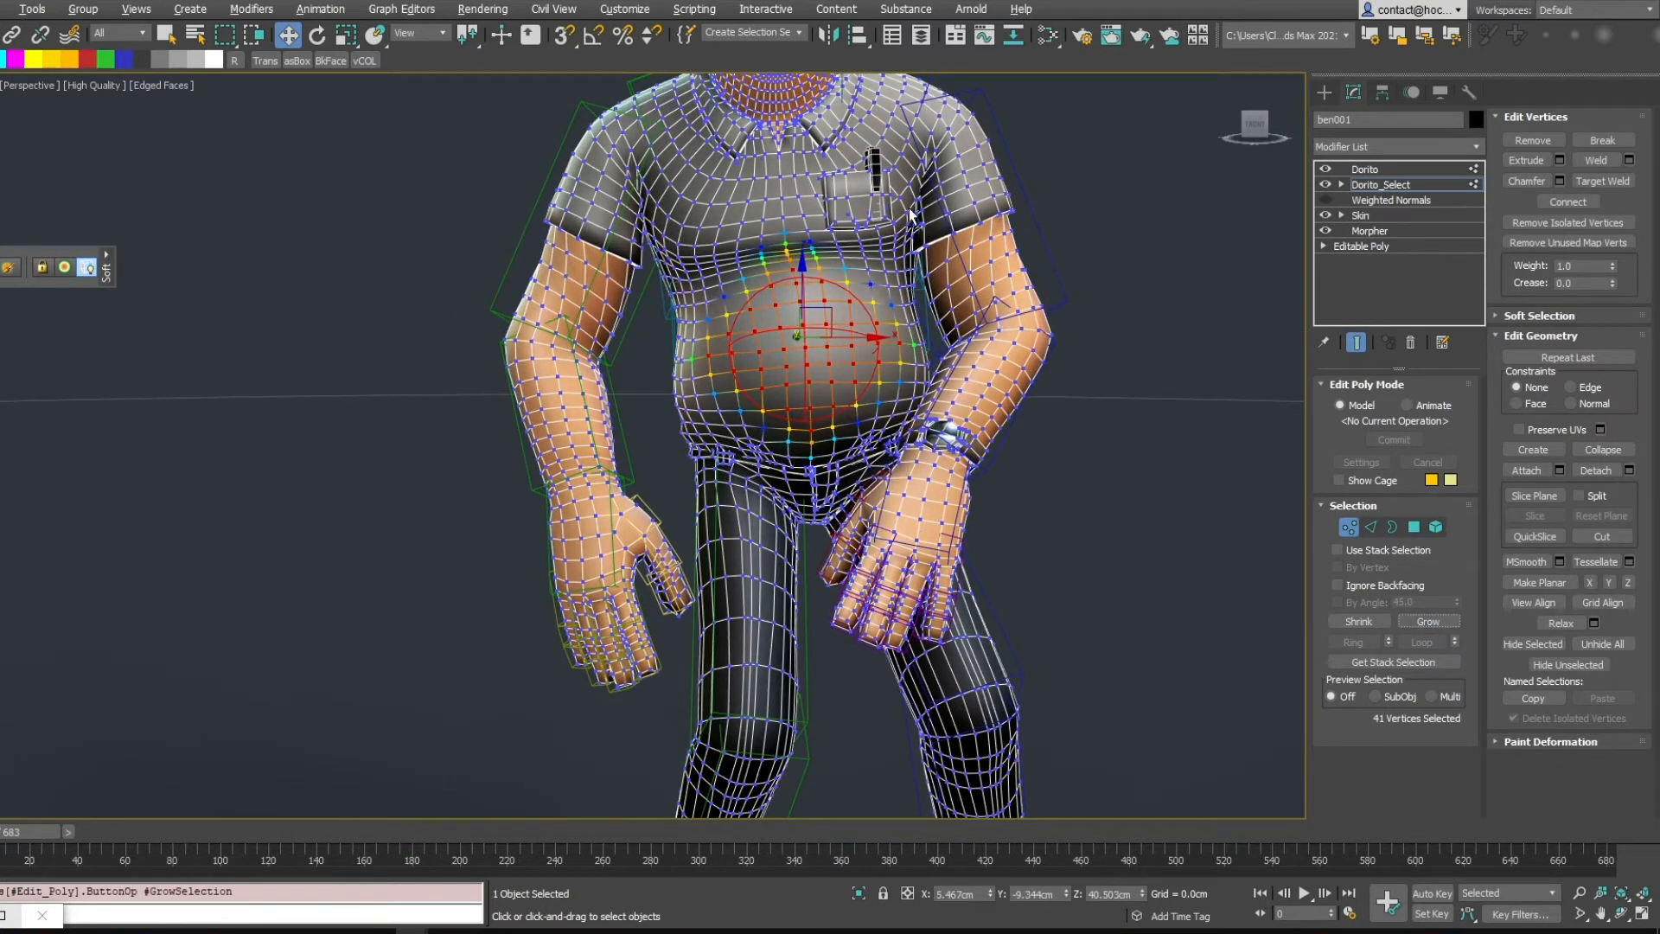
# Refine the belly vertex selection by deselecting vertices around its edges
pyautogui.keyDown('alt'); pyautogui.moveTo(755, 289); pyautogui.dragTo(832, 252); pyautogui.keyUp('alt')
pyautogui.keyDown('alt'); pyautogui.moveTo(880, 437); pyautogui.dragTo(890, 396); pyautogui.keyUp('alt')
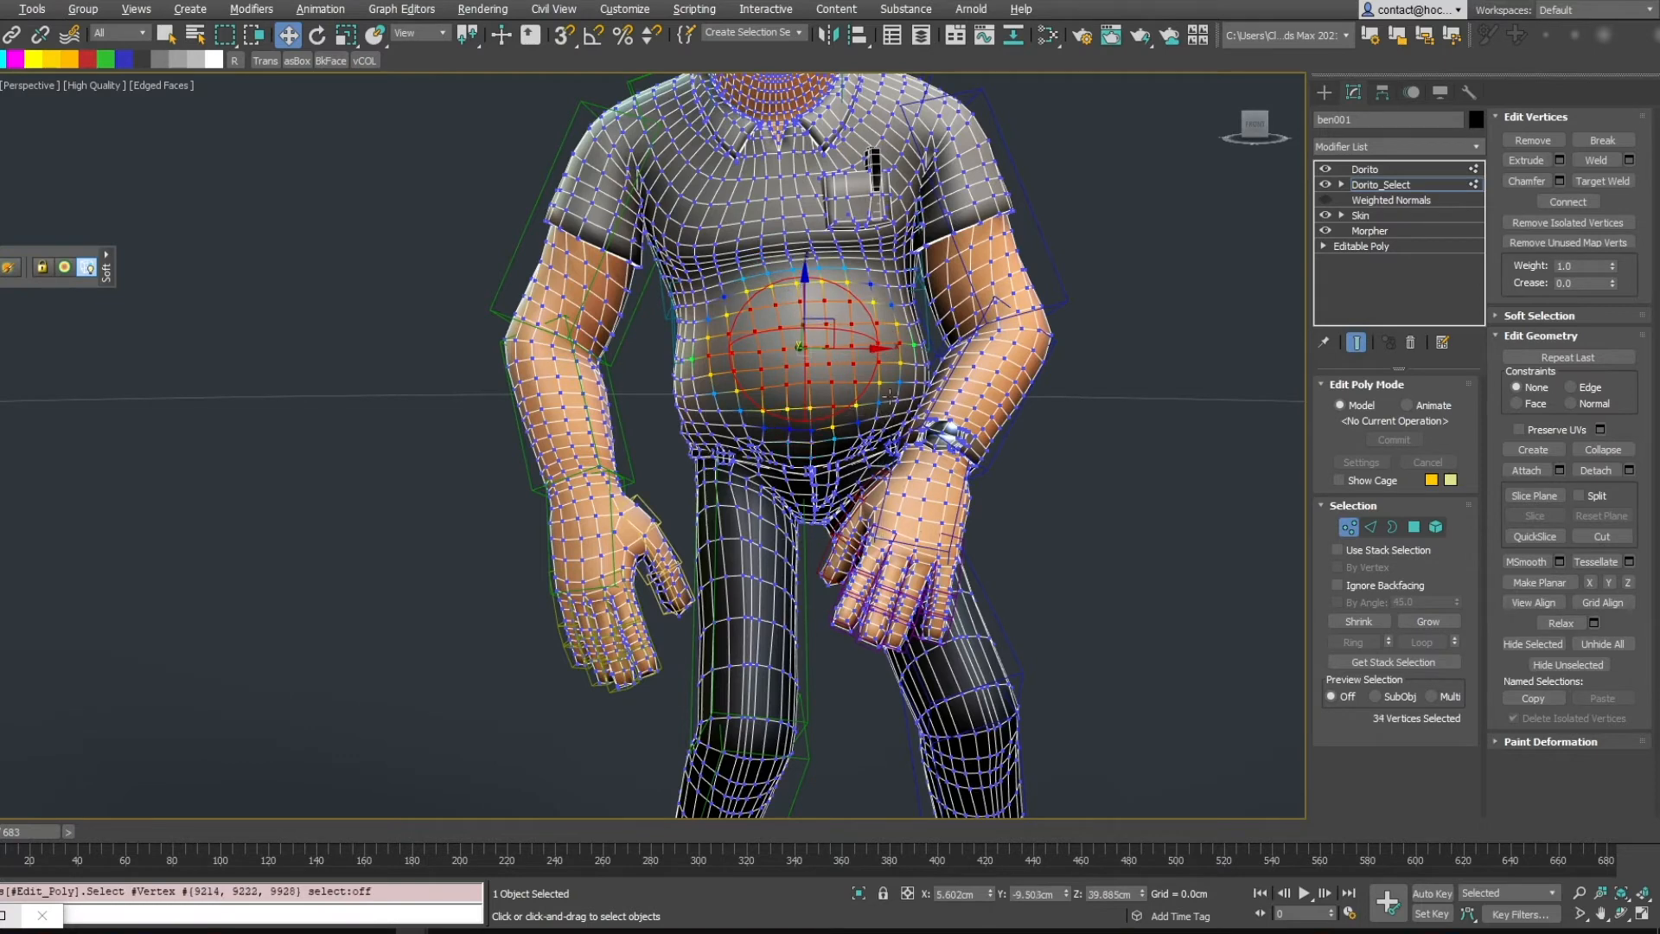
pyautogui.keyDown('ctrl'); pyautogui.moveTo(959, 305); pyautogui.dragTo(967, 282); pyautogui.keyUp('ctrl')
pyautogui.hotkey('ctrl', 'z')
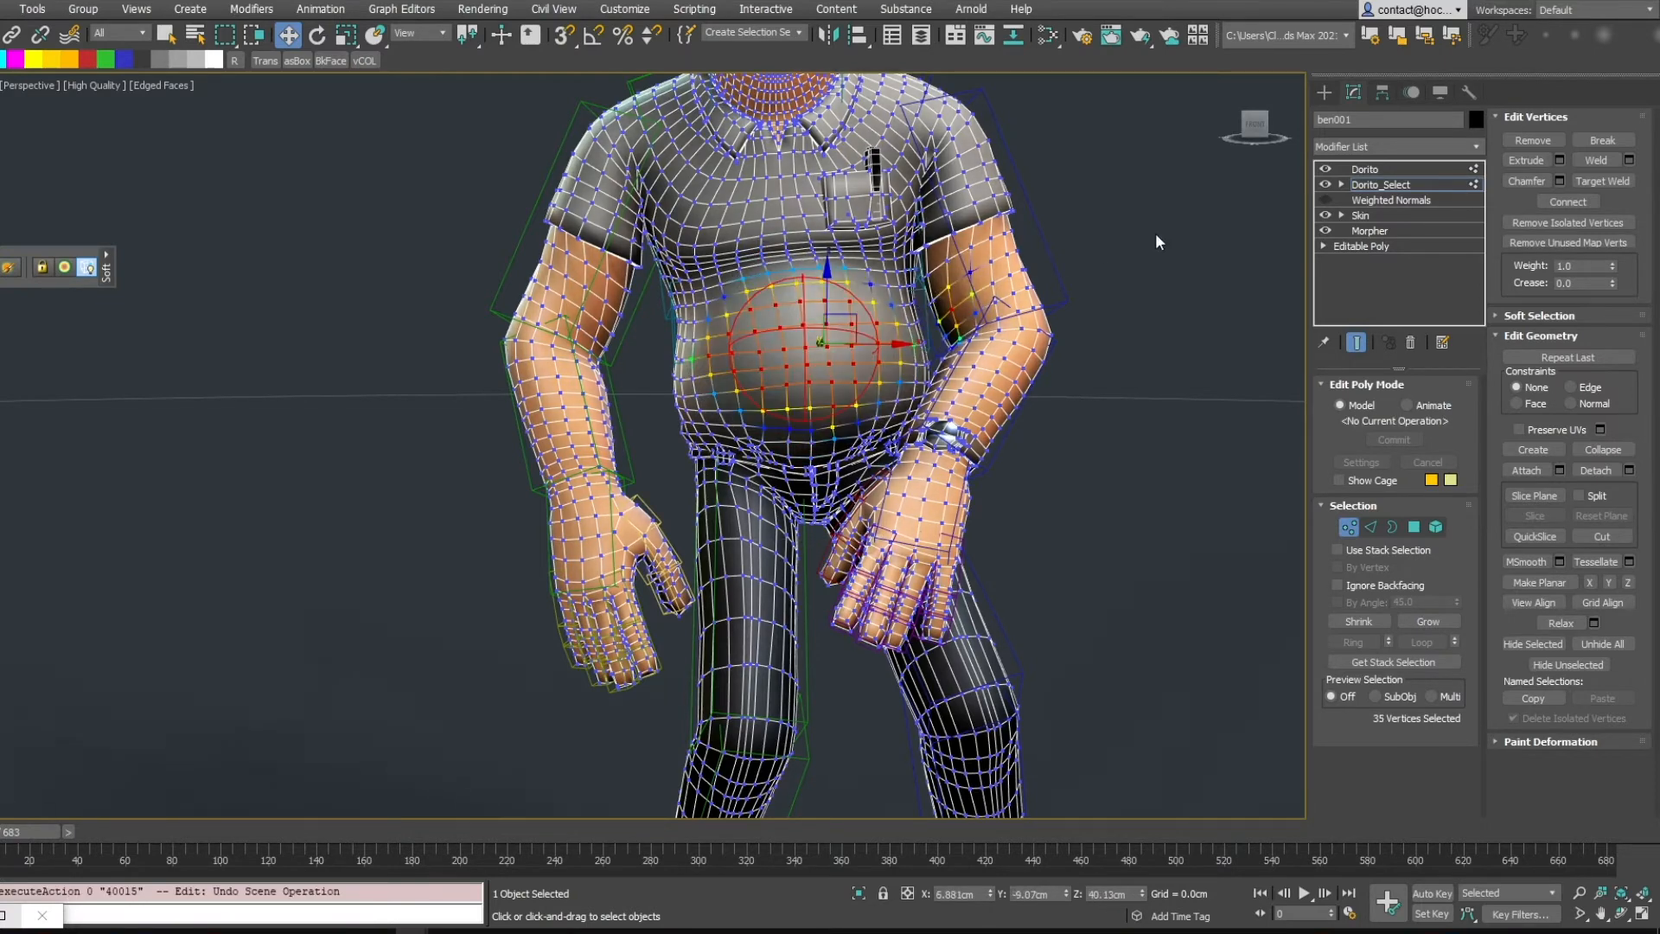
# Deselect more belly vertices, then enable Soft Selection with Falloff 9.696 cm and Pinch and Bubble at 0
pyautogui.keyDown('alt'); pyautogui.moveTo(1152, 209); pyautogui.dragTo(895, 421); pyautogui.keyUp('alt')
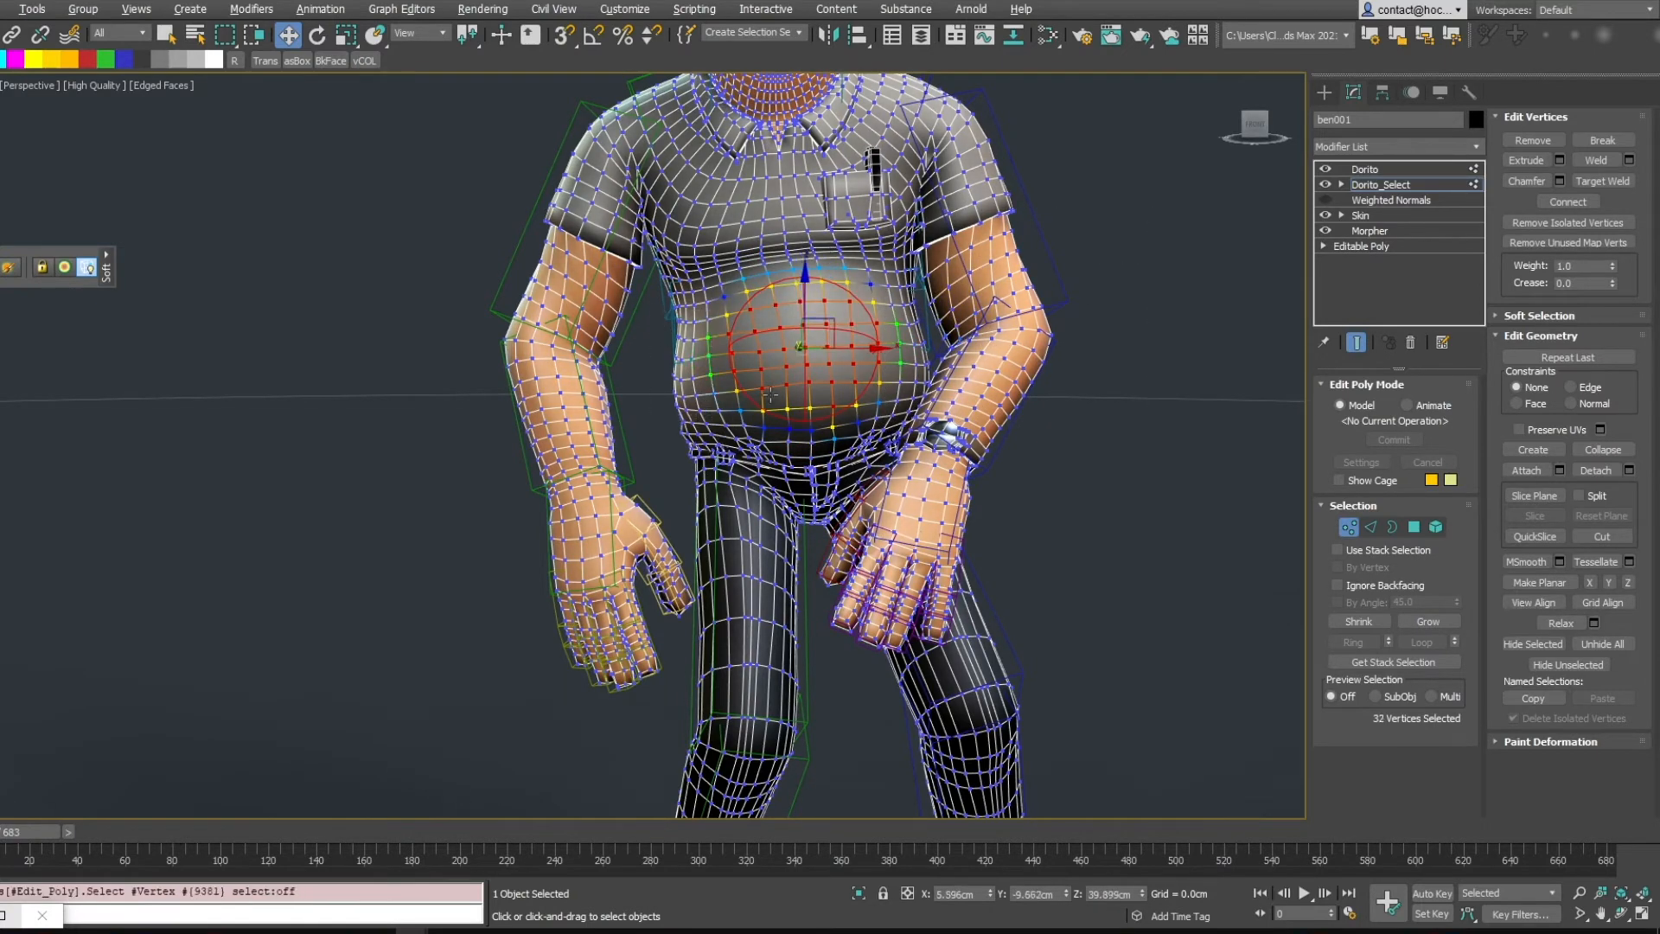
pyautogui.click(1522, 316)
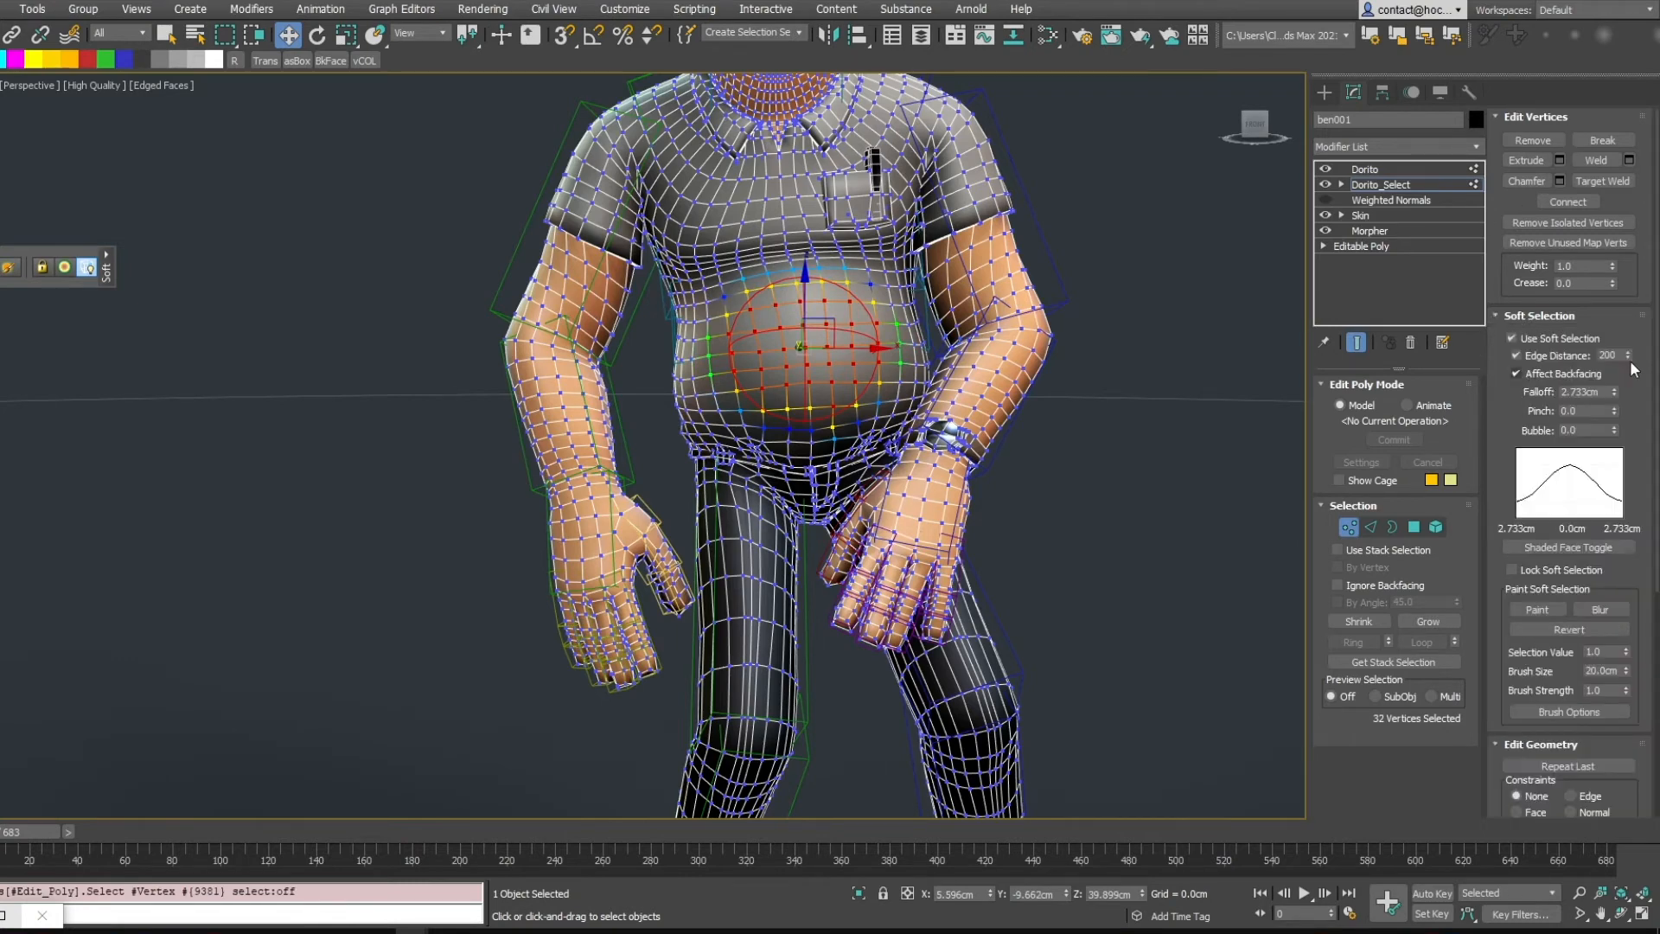
pyautogui.moveTo(1613, 392); pyautogui.dragTo(1522, 238)
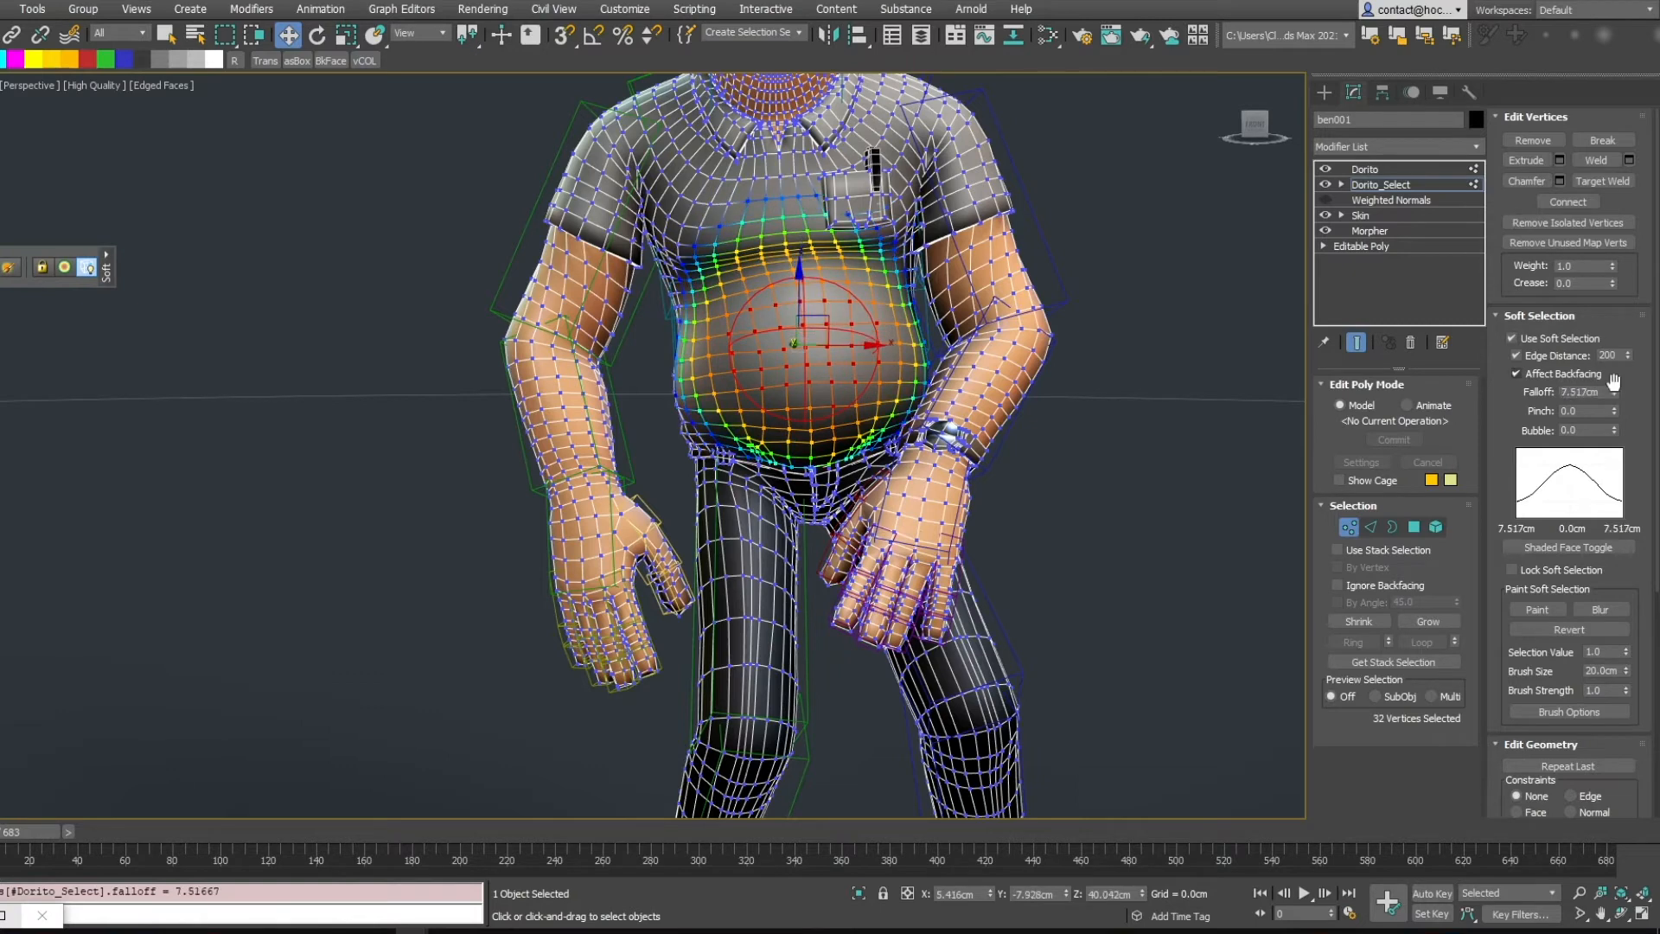
pyautogui.moveTo(1614, 411); pyautogui.dragTo(1607, 378)
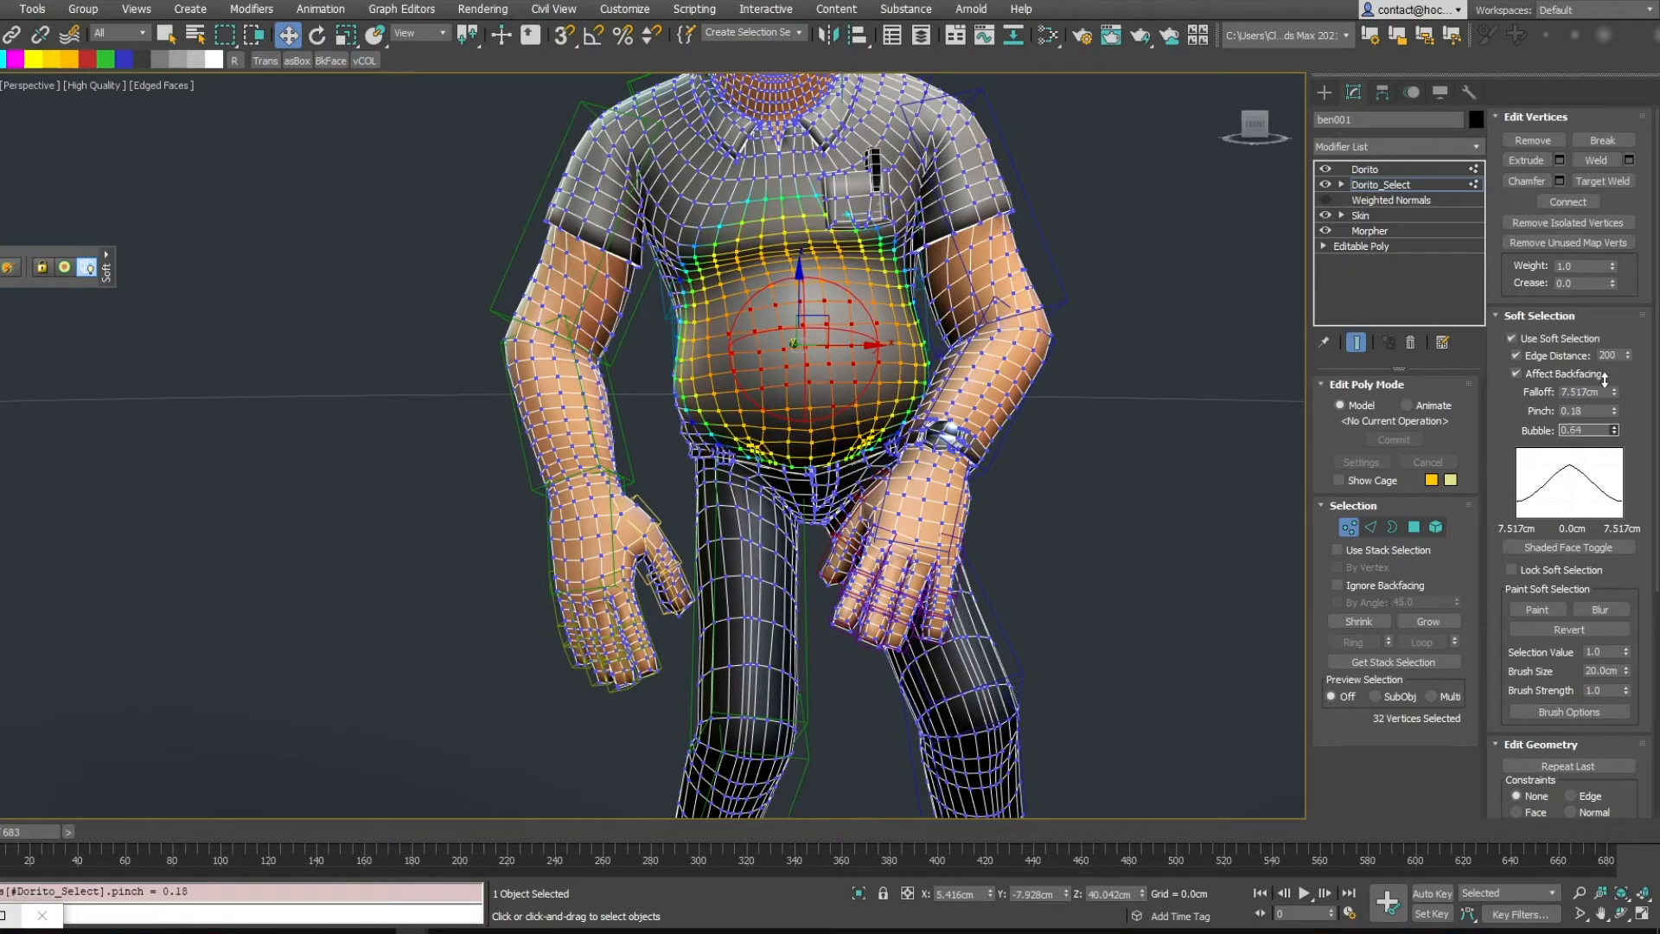
pyautogui.rightClick(1614, 430)
pyautogui.rightClick(1615, 412)
pyautogui.keyDown('alt'); pyautogui.moveTo(1140, 333); pyautogui.dragTo(1150, 290, button='middle'); pyautogui.keyUp('alt')
pyautogui.moveTo(1615, 395); pyautogui.dragTo(1605, 362)
# Add several vertices around the belly's edges to the selection
pyautogui.keyDown('ctrl'); pyautogui.click(710, 355); pyautogui.keyUp('ctrl')
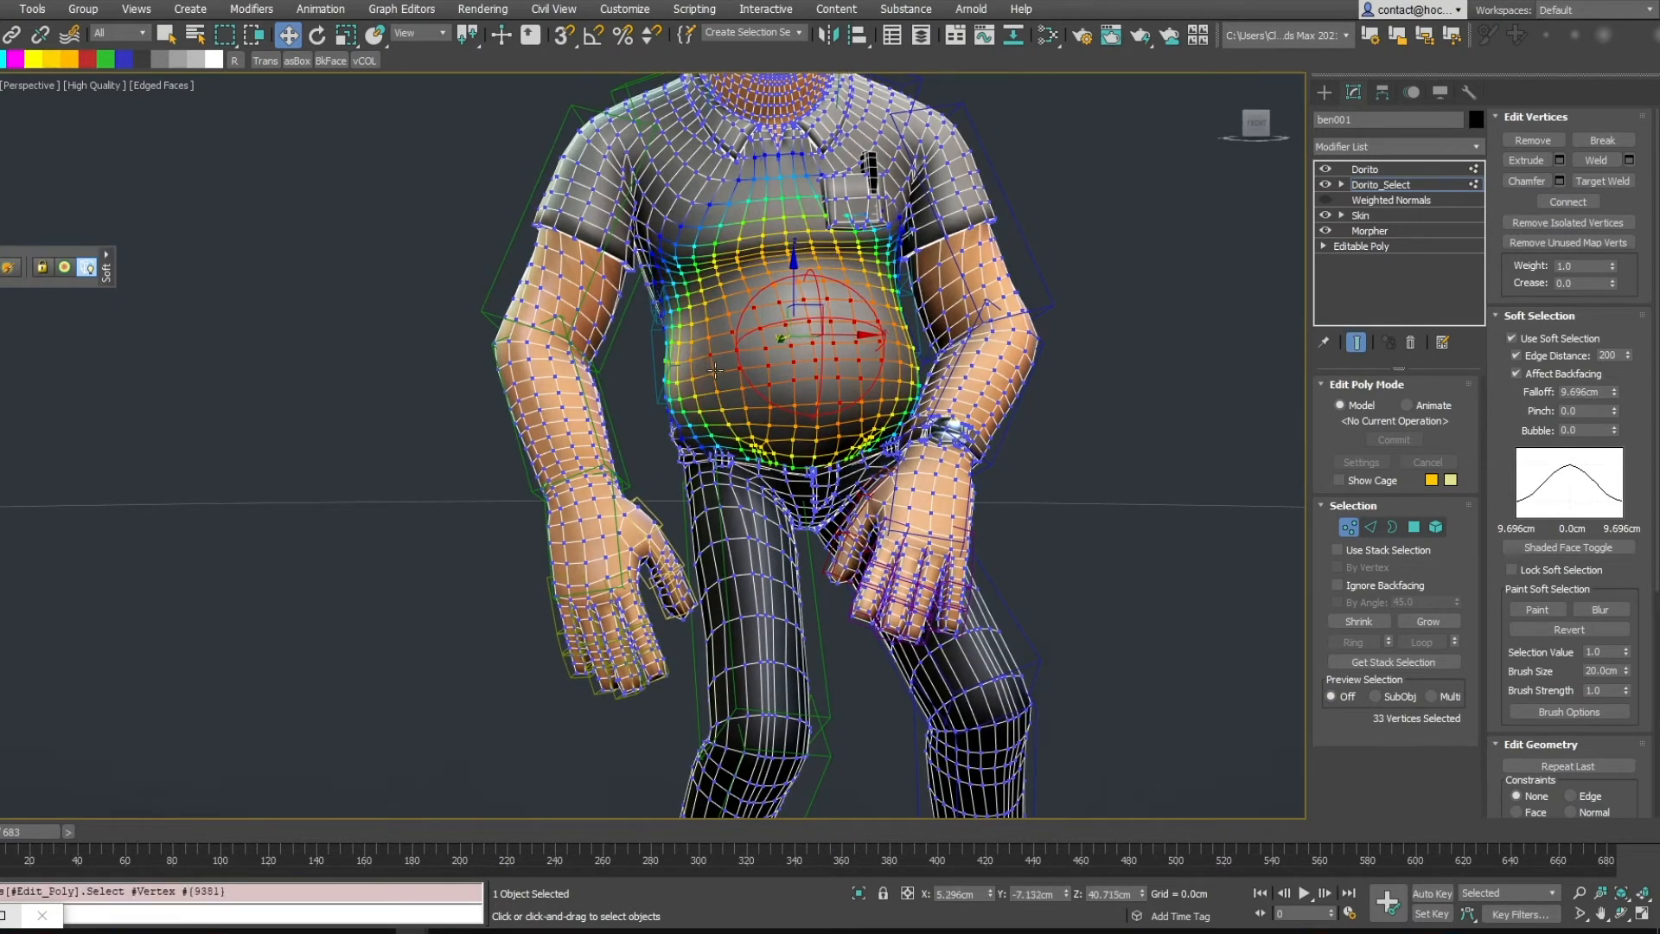
pyautogui.keyDown('ctrl'); pyautogui.click(714, 374); pyautogui.keyUp('ctrl')
pyautogui.keyDown('ctrl'); pyautogui.click(900, 346); pyautogui.keyUp('ctrl')
pyautogui.keyDown('ctrl'); pyautogui.click(913, 367); pyautogui.keyUp('ctrl')
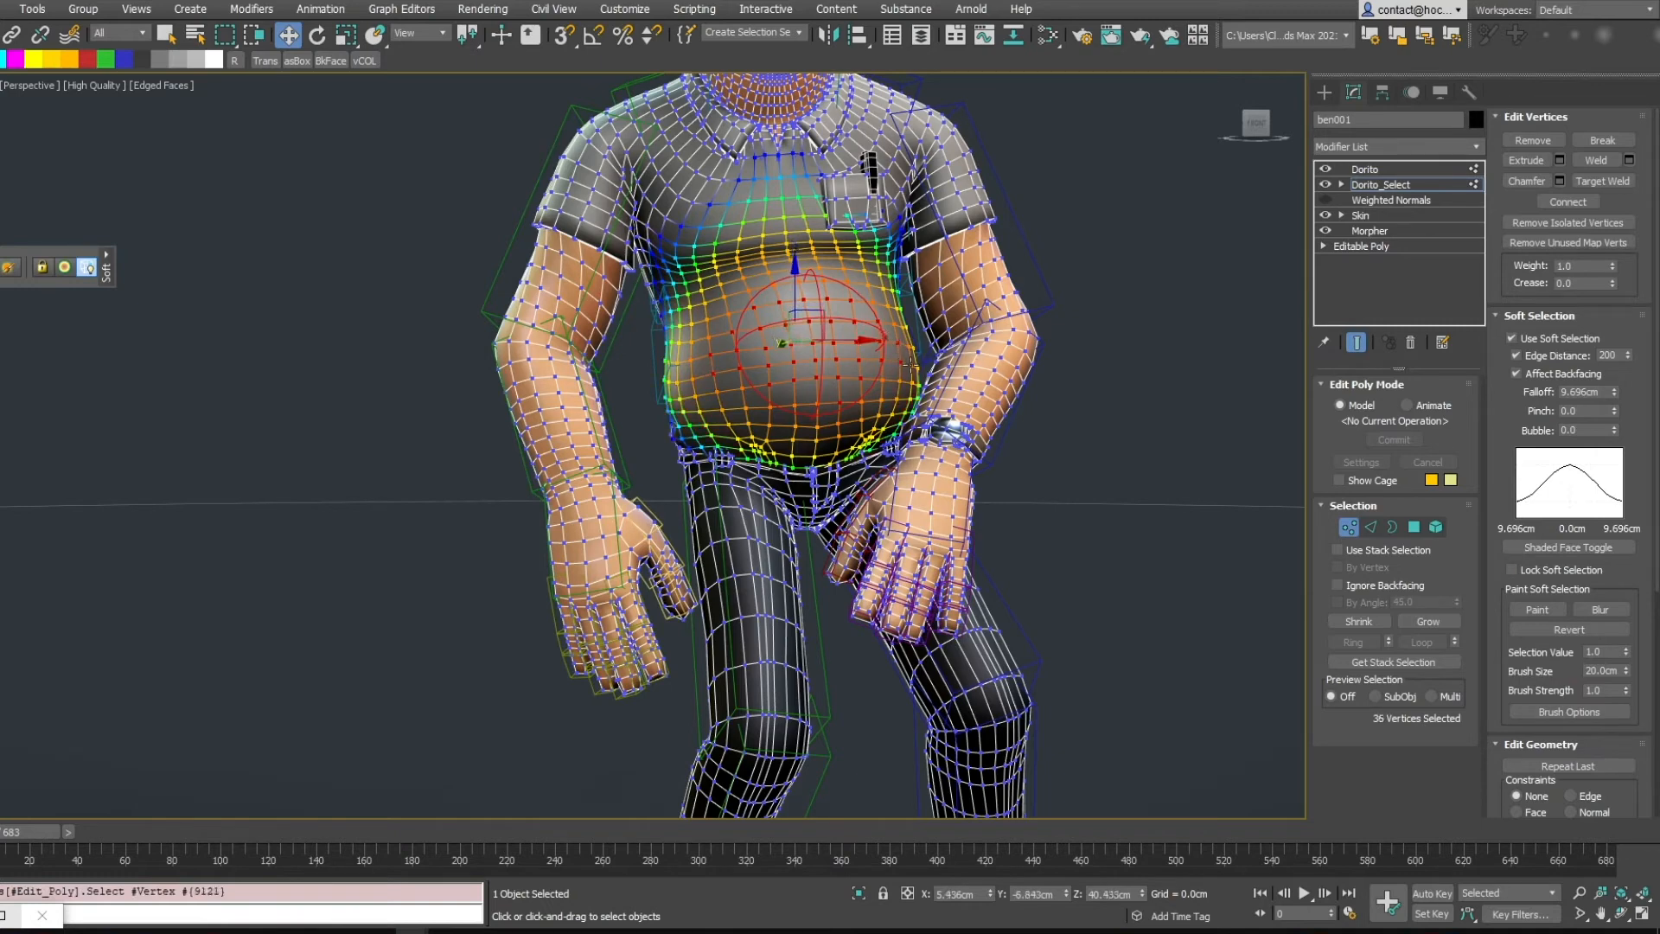
pyautogui.keyDown('ctrl'); pyautogui.click(911, 367); pyautogui.keyUp('ctrl')
pyautogui.keyDown('ctrl'); pyautogui.click(693, 385); pyautogui.keyUp('ctrl')
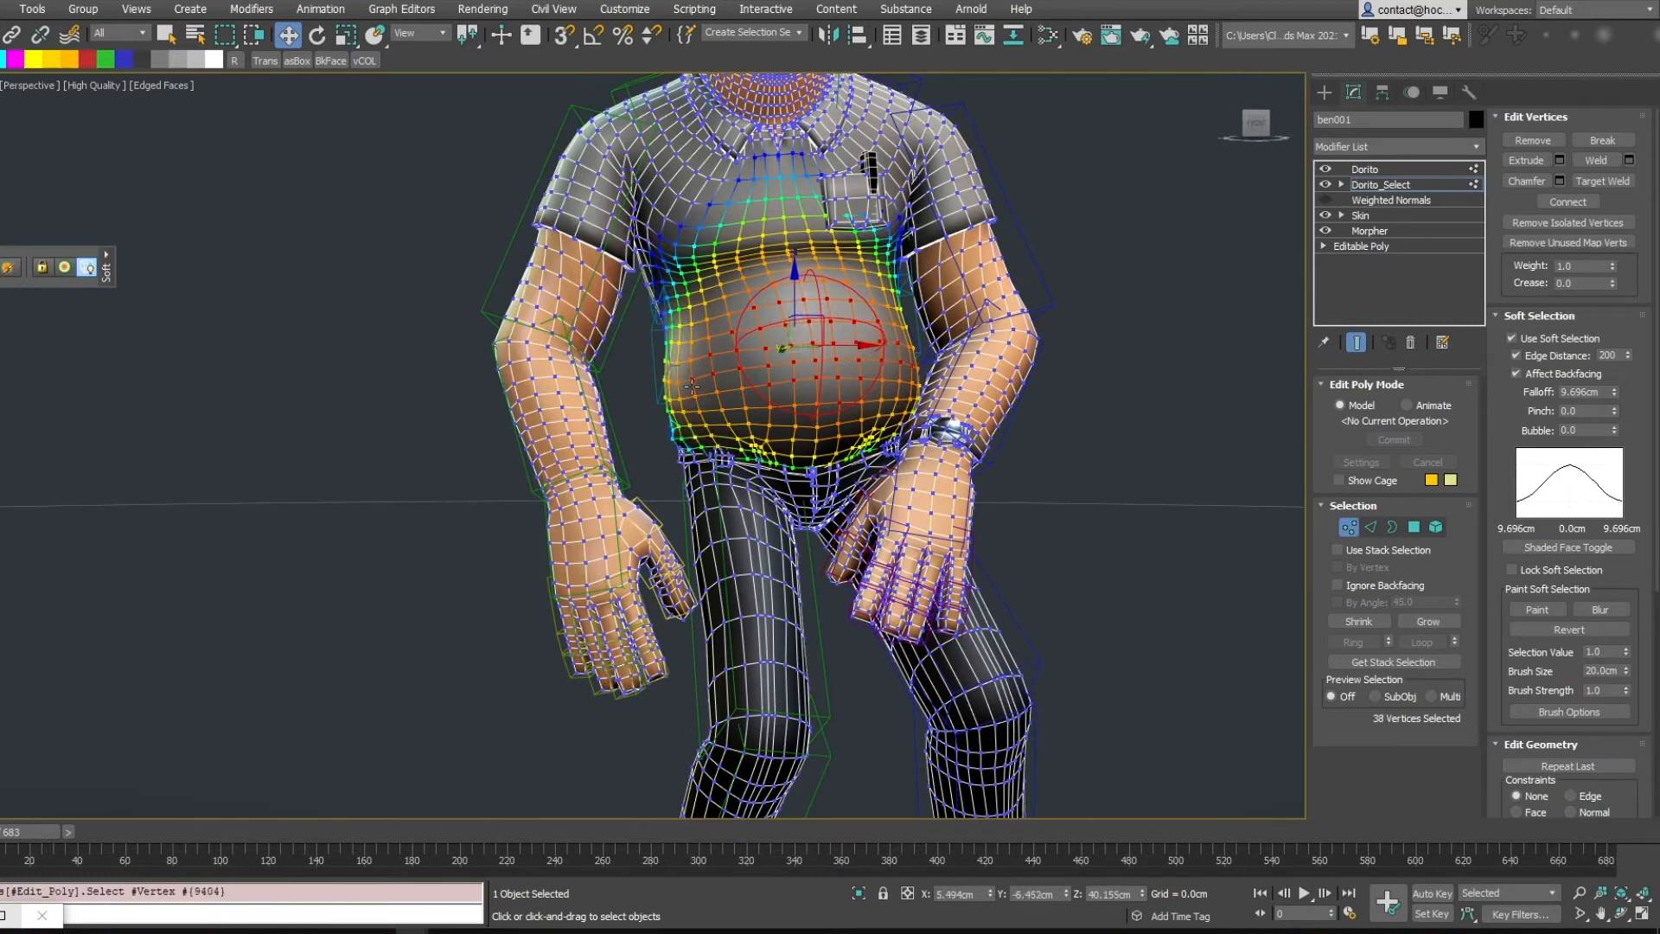
# Reset the soft selection Pinch to 0 and set the Falloff to 8.048 cm
pyautogui.rightClick(1615, 413)
pyautogui.moveTo(1613, 395); pyautogui.dragTo(1614, 411)
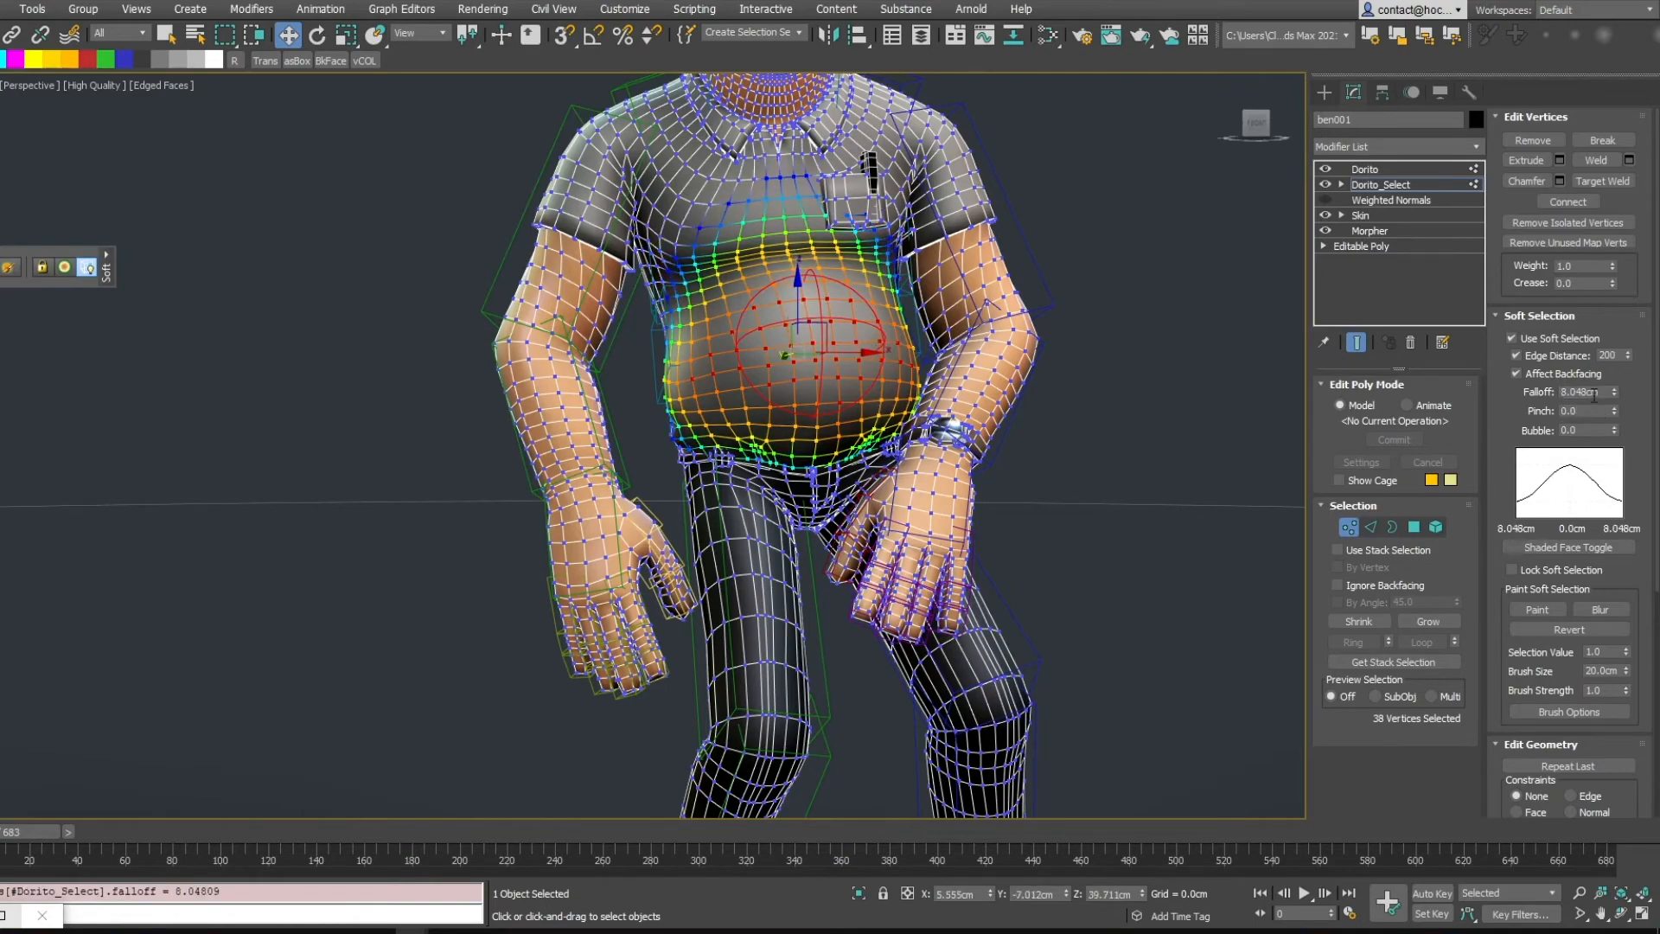
pyautogui.keyDown('alt'); pyautogui.moveTo(1245, 286); pyautogui.dragTo(1161, 296, button='middle'); pyautogui.keyUp('alt')
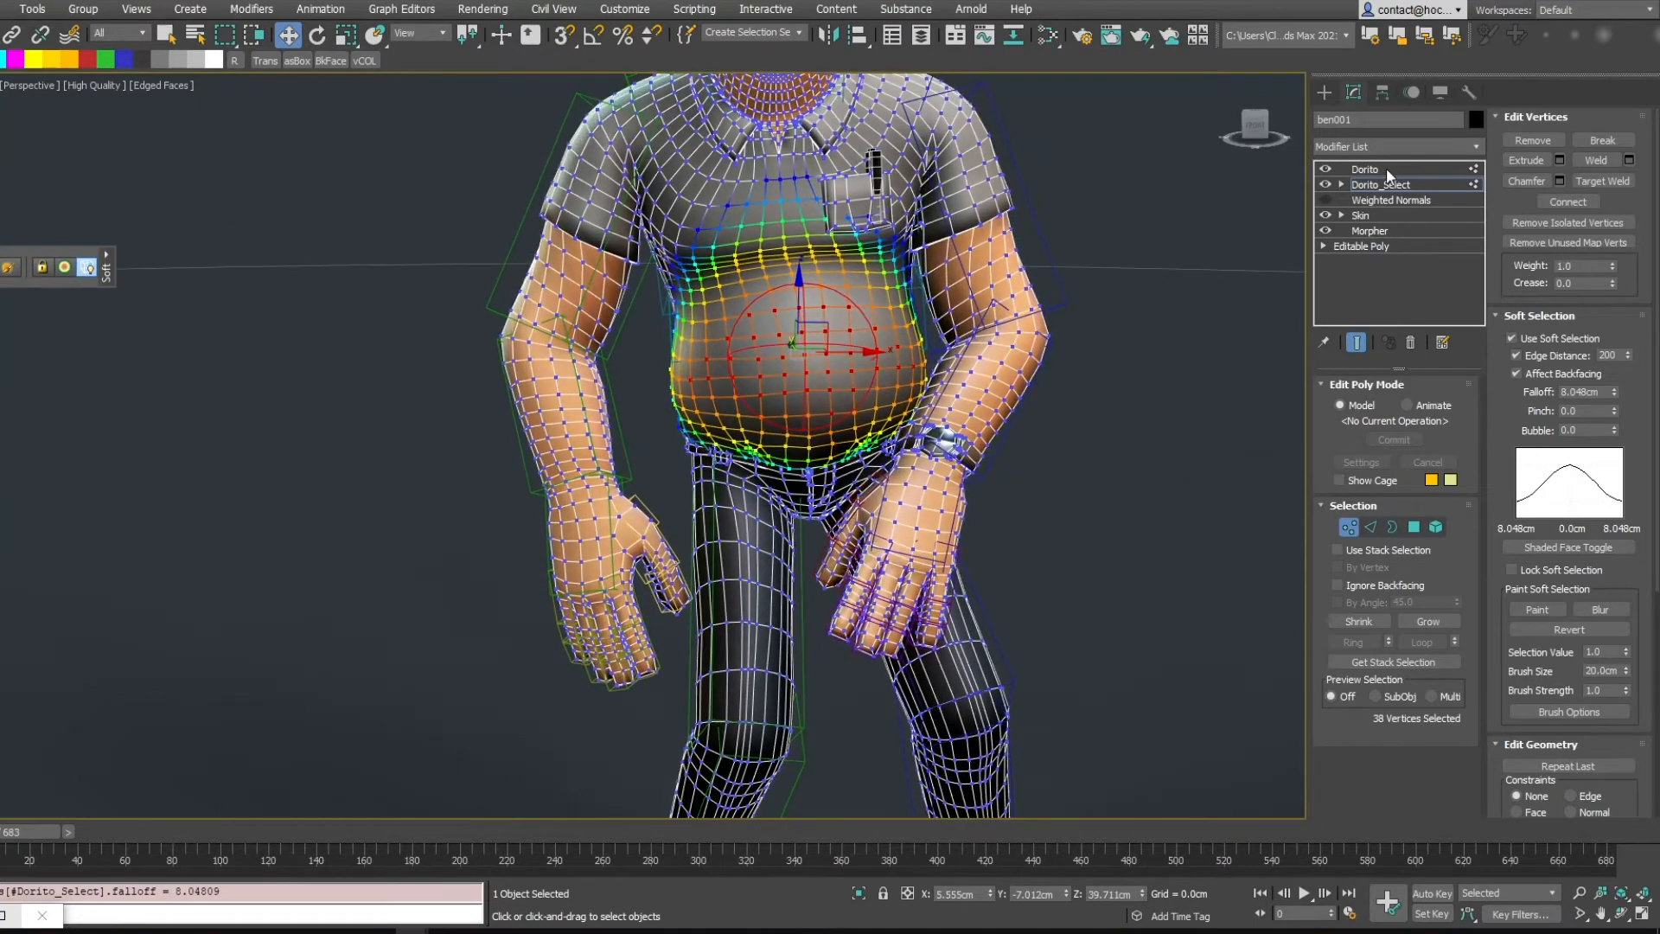
# Return to the Dorito modifier and load its weights from the stack soft selection
pyautogui.click(1393, 168)
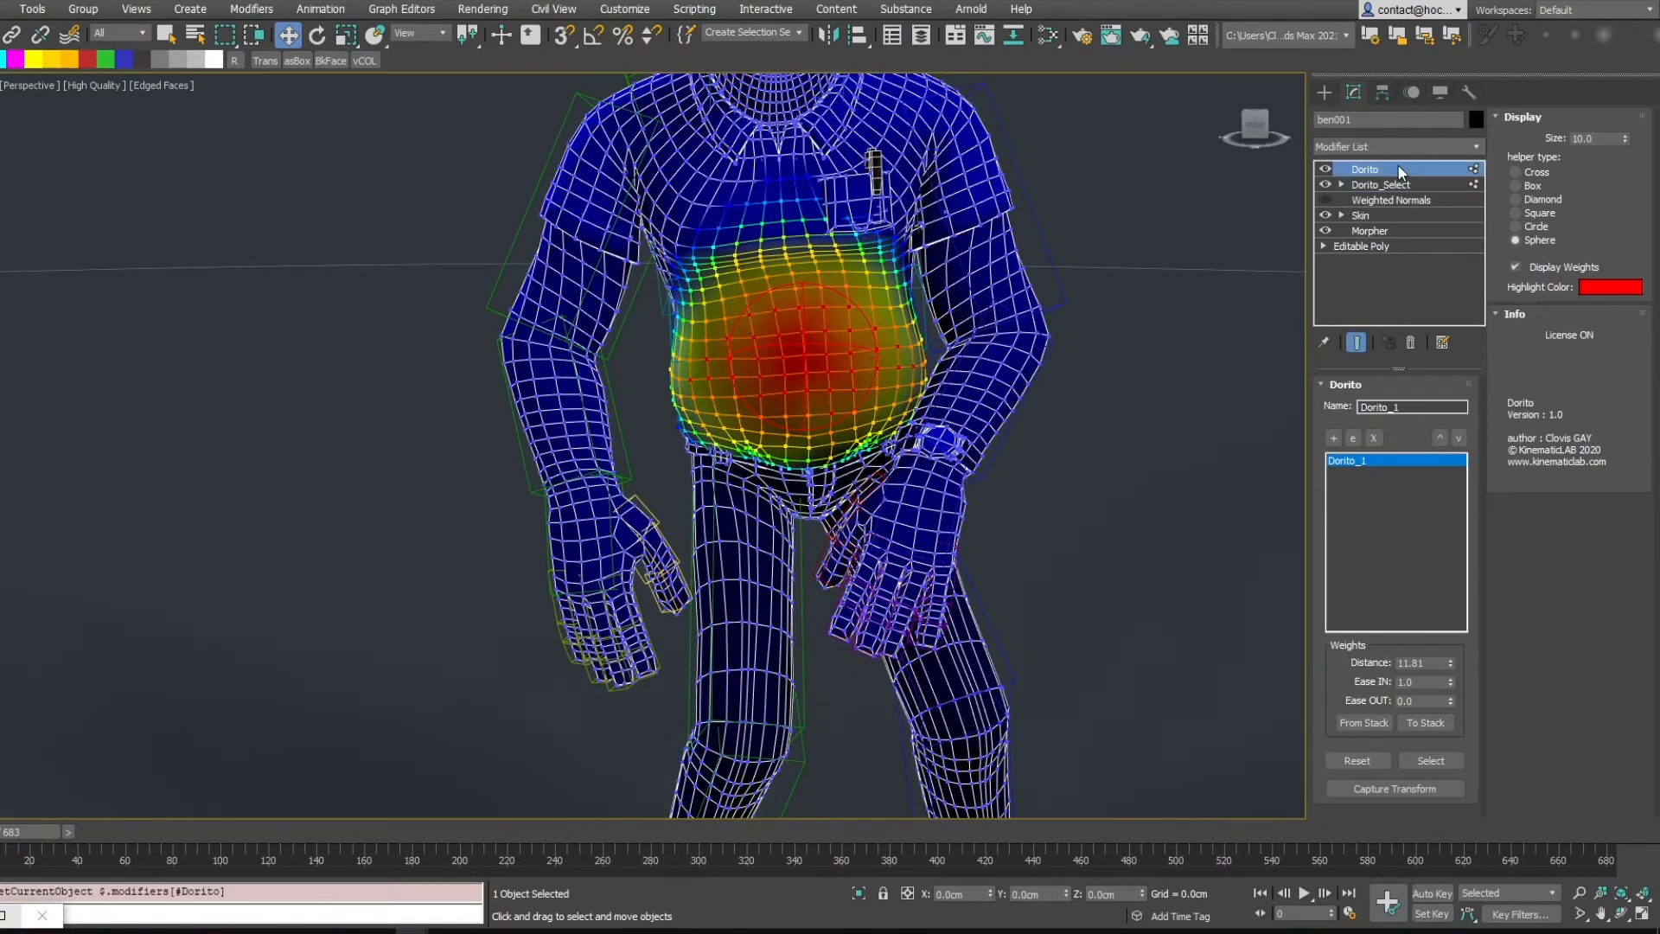
pyautogui.click(1366, 718)
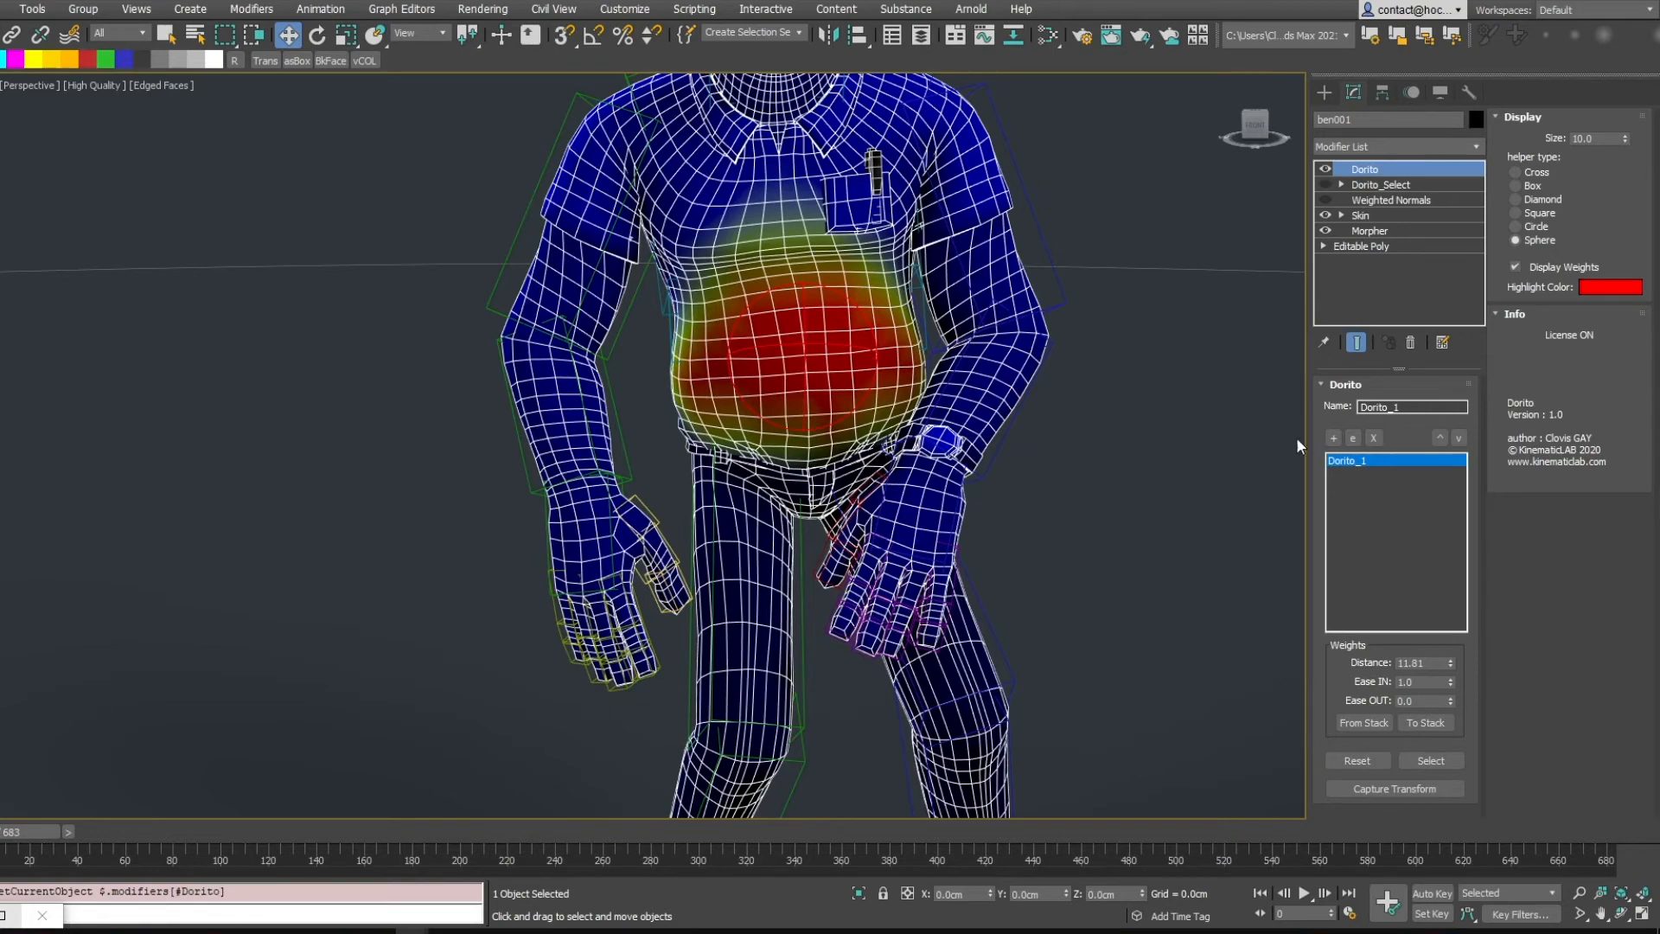
pyautogui.moveTo(897, 302); pyautogui.dragTo(903, 324, button='middle')
pyautogui.keyDown('alt'); pyautogui.moveTo(730, 333); pyautogui.dragTo(765, 297, button='middle'); pyautogui.keyUp('alt')
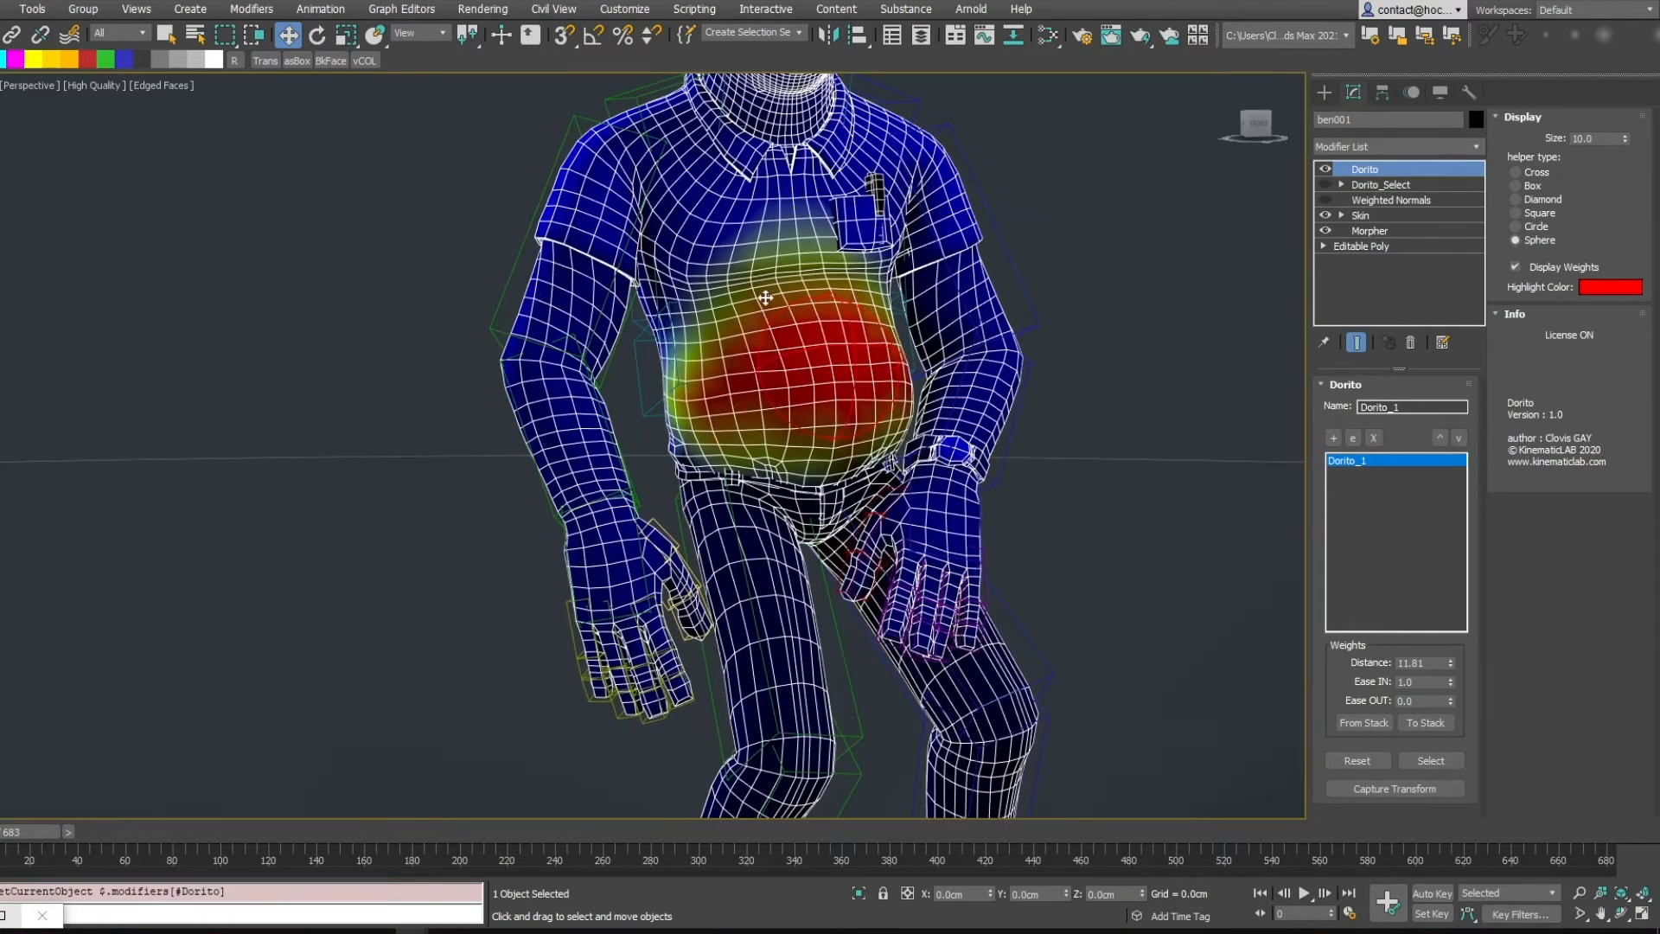
pyautogui.moveTo(867, 382)
pyautogui.keyDown('alt'); pyautogui.mouseDown(button='middle')
pyautogui.moveTo(823, 394)
pyautogui.moveTo(822, 359)
pyautogui.moveTo(776, 343)
pyautogui.mouseUp(button='middle'); pyautogui.keyUp('alt')
# Move the Dorito helper to test the belly deformation, then reset the helper's transform
pyautogui.click(862, 370)
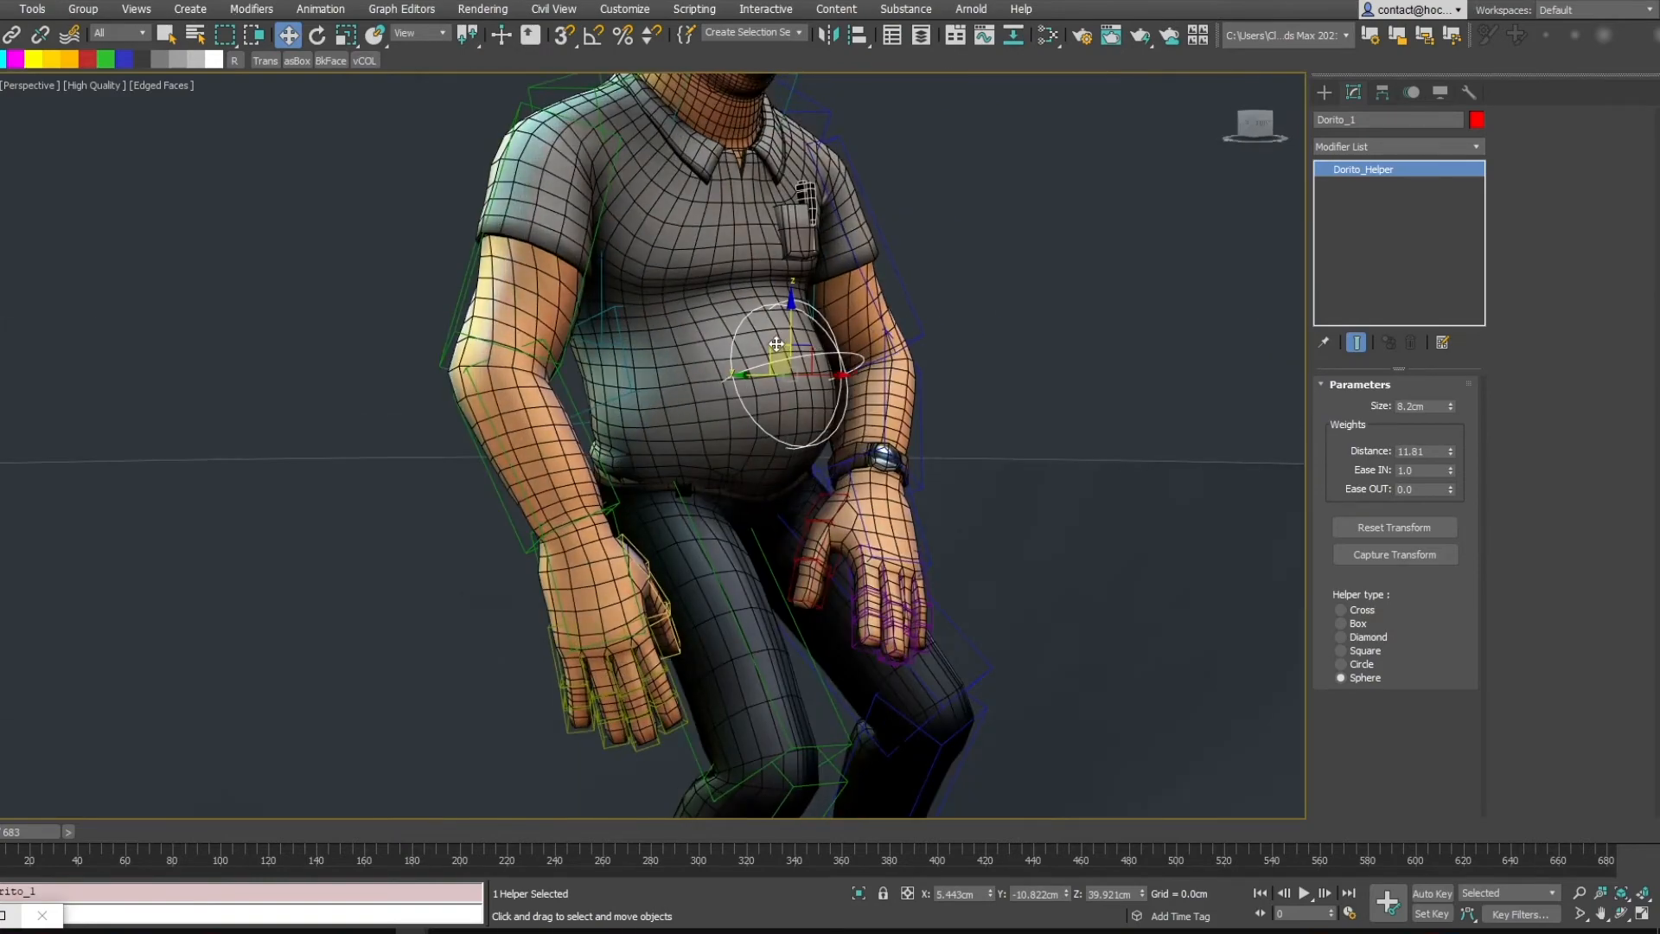
pyautogui.moveTo(776, 344); pyautogui.dragTo(848, 330)
pyautogui.keyDown('alt'); pyautogui.moveTo(847, 331); pyautogui.dragTo(889, 339, button='middle'); pyautogui.keyUp('alt')
pyautogui.moveTo(849, 341); pyautogui.dragTo(716, 250)
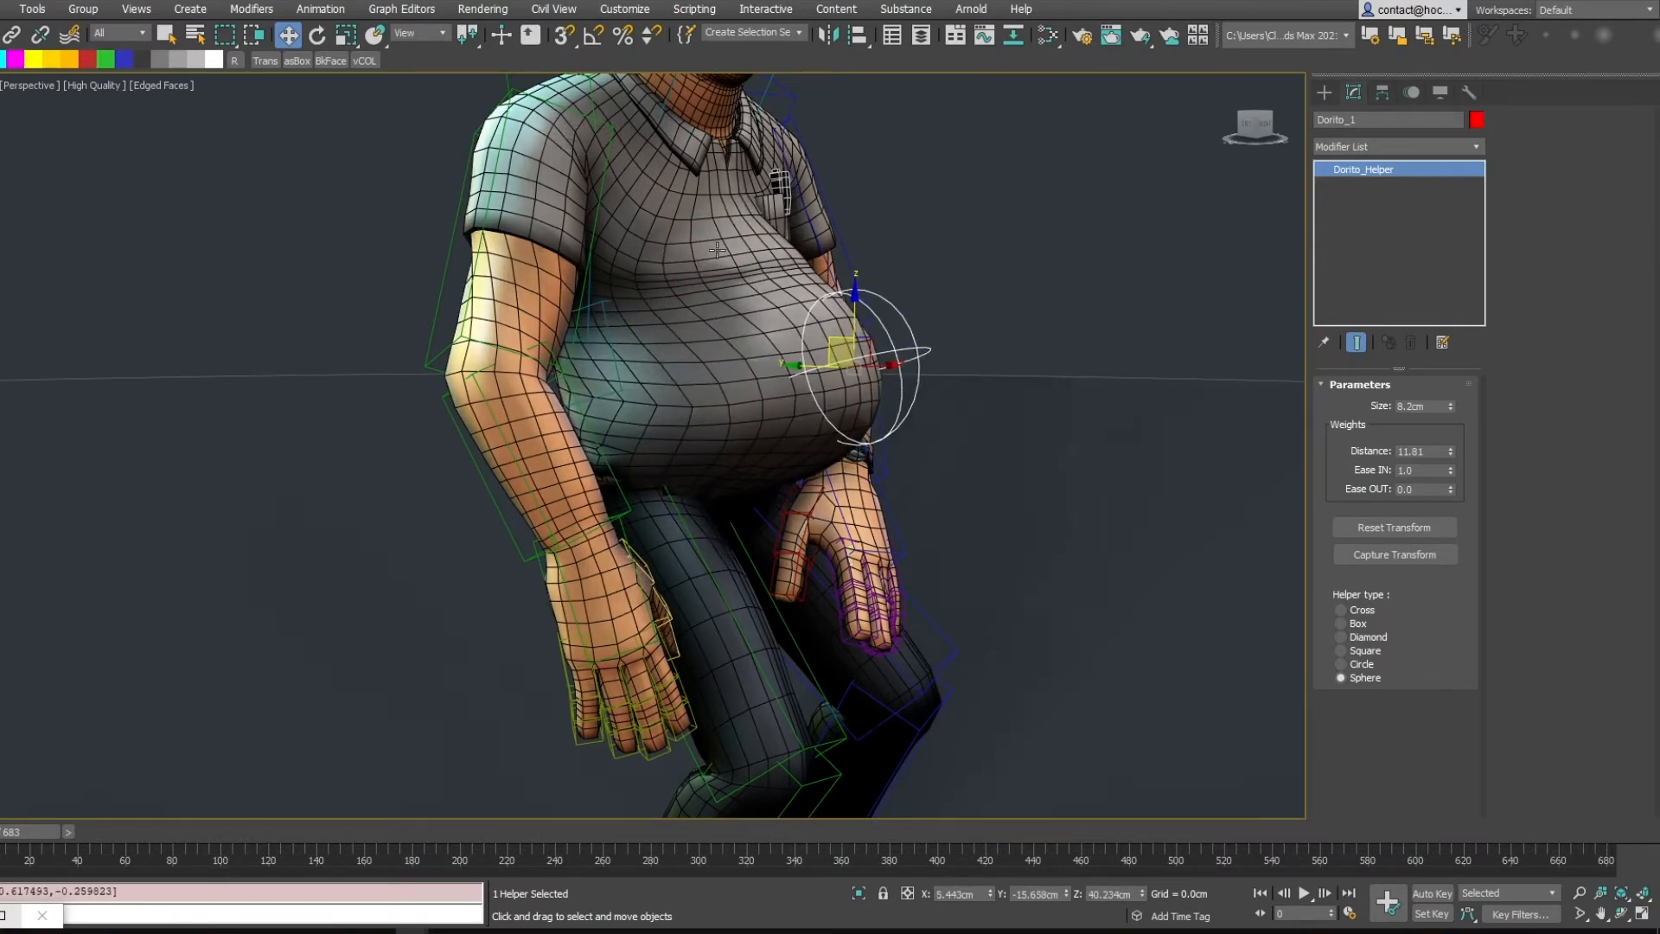
pyautogui.keyDown('alt'); pyautogui.moveTo(701, 399); pyautogui.dragTo(603, 394, button='middle'); pyautogui.keyUp('alt')
pyautogui.keyDown('alt'); pyautogui.moveTo(1017, 392); pyautogui.dragTo(801, 406, button='middle'); pyautogui.keyUp('alt')
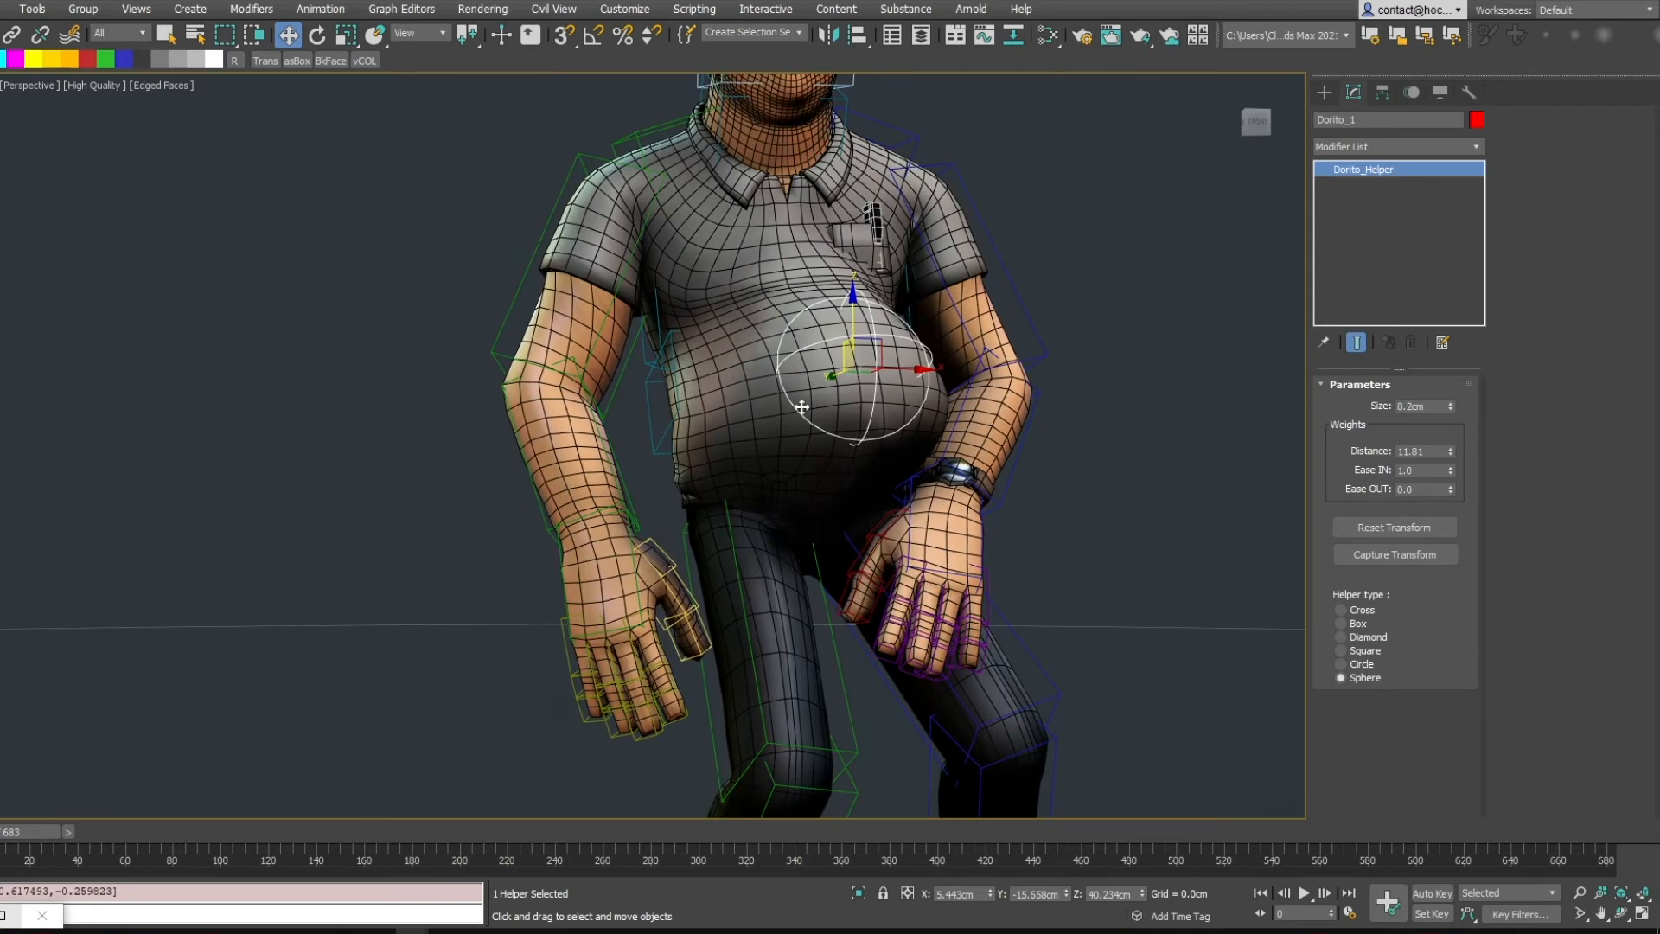
pyautogui.click(729, 391)
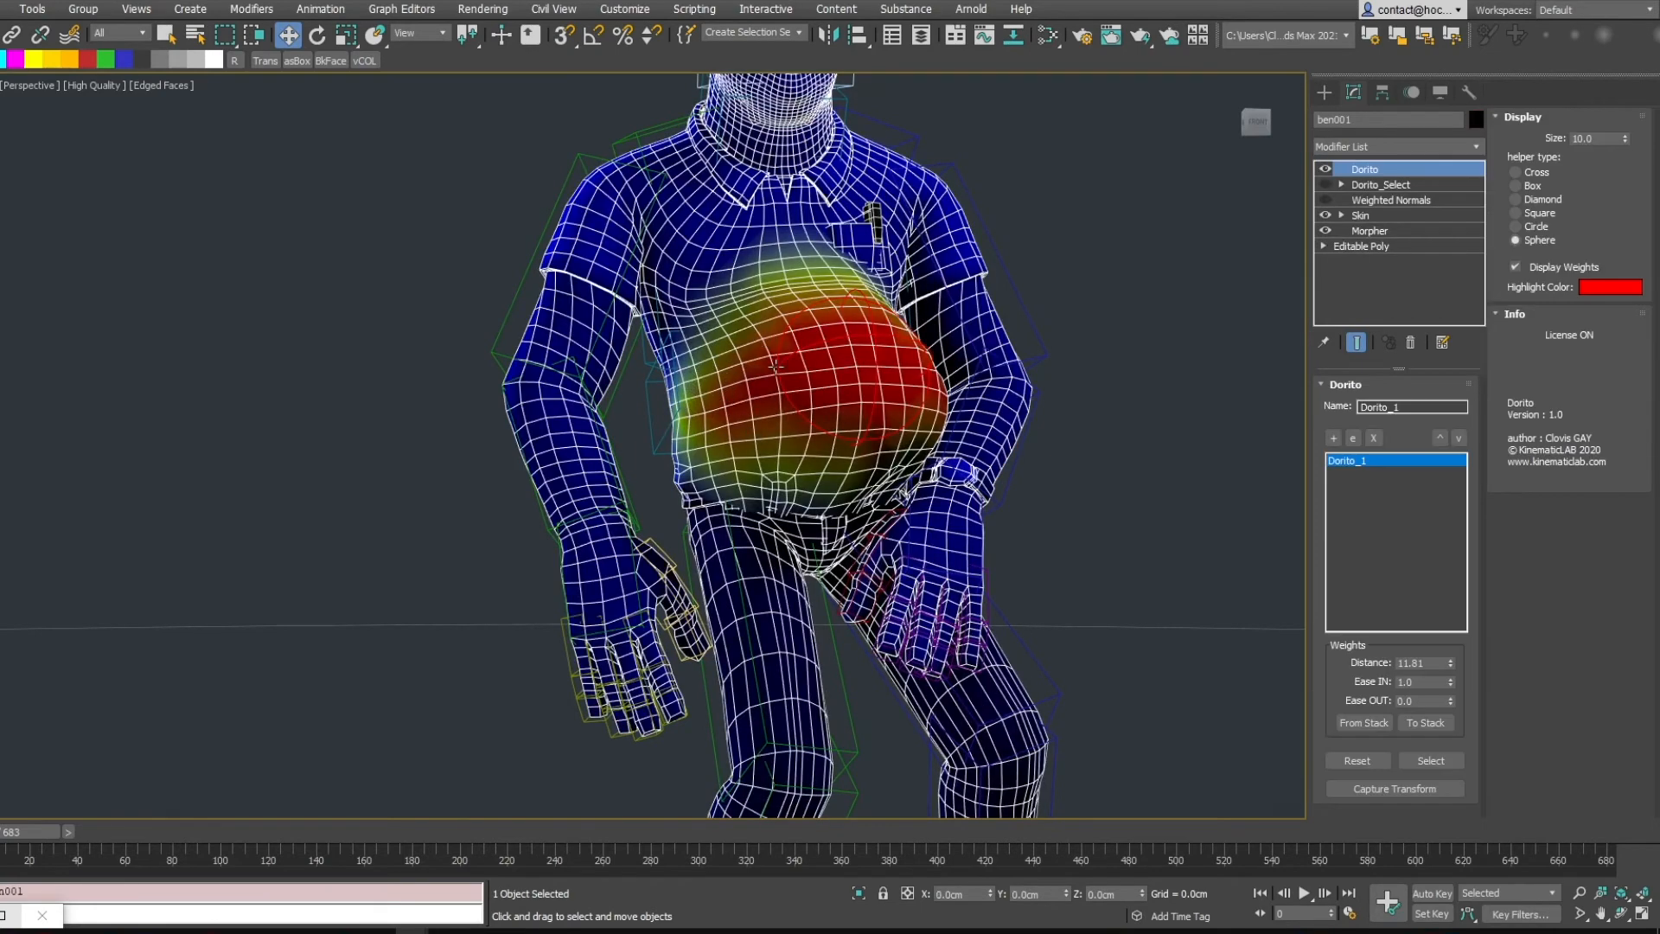
pyautogui.keyDown('alt'); pyautogui.moveTo(776, 367); pyautogui.dragTo(1071, 371, button='middle'); pyautogui.keyUp('alt')
pyautogui.click(1002, 360)
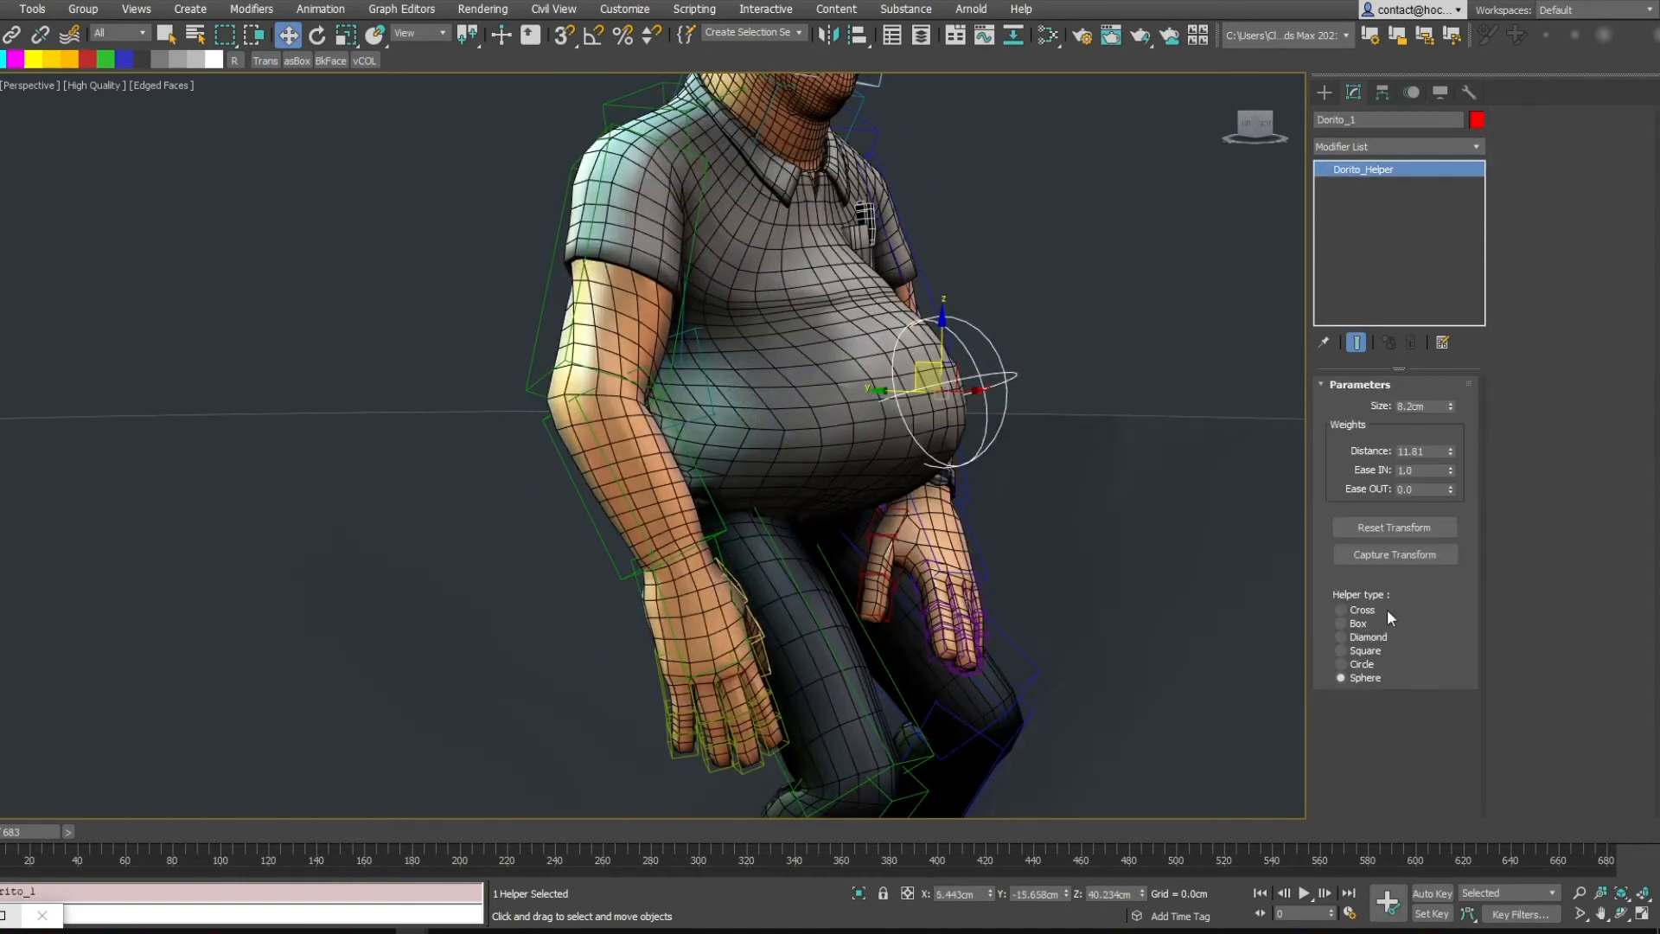
pyautogui.click(1368, 529)
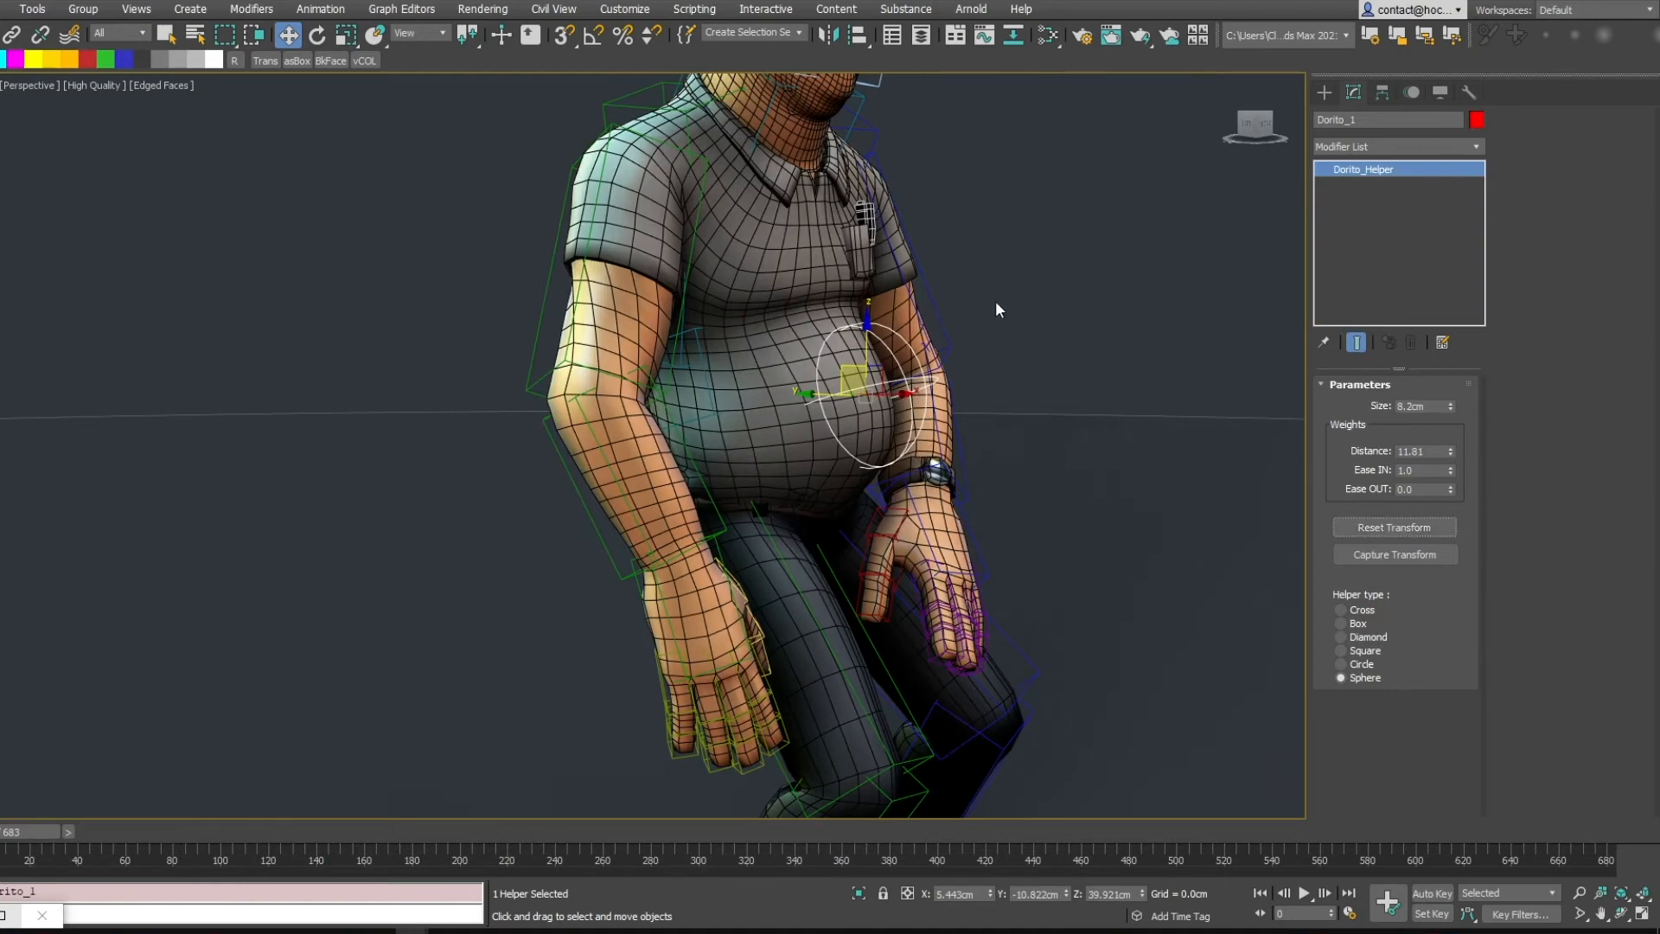
# Inspect the character's Skin modifier Advanced Parameters and its hierarchy pivot settings
pyautogui.keyDown('alt'); pyautogui.moveTo(995, 299); pyautogui.dragTo(841, 333, button='middle'); pyautogui.keyUp('alt')
pyautogui.click(844, 355)
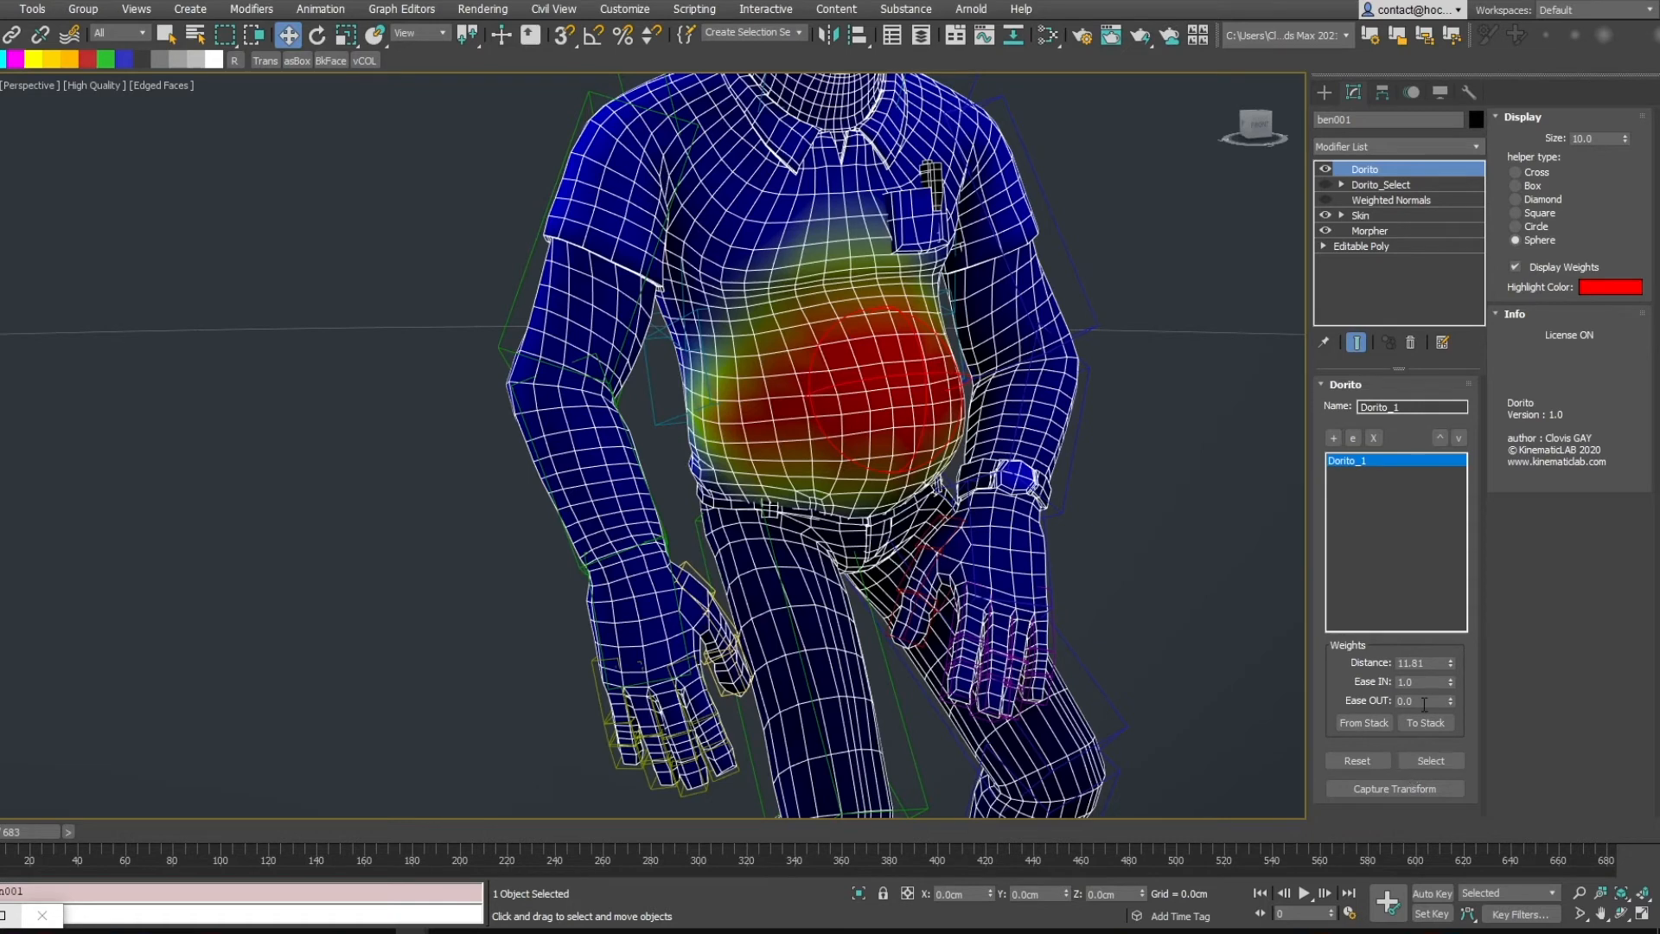
pyautogui.click(1360, 214)
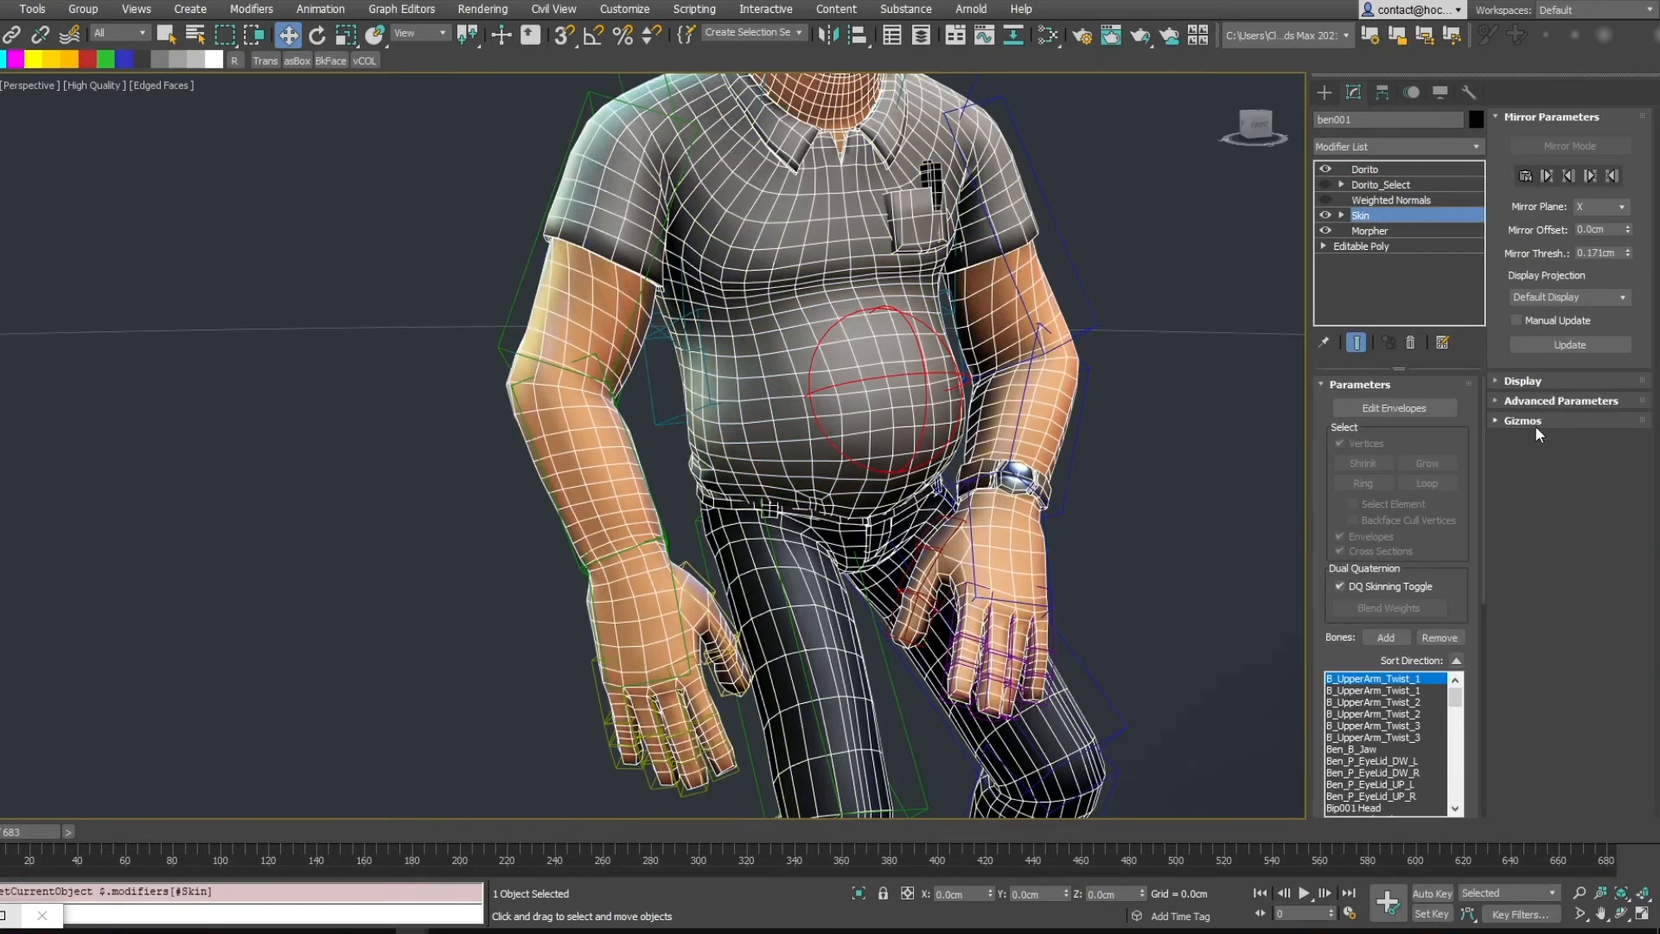
pyautogui.click(1536, 402)
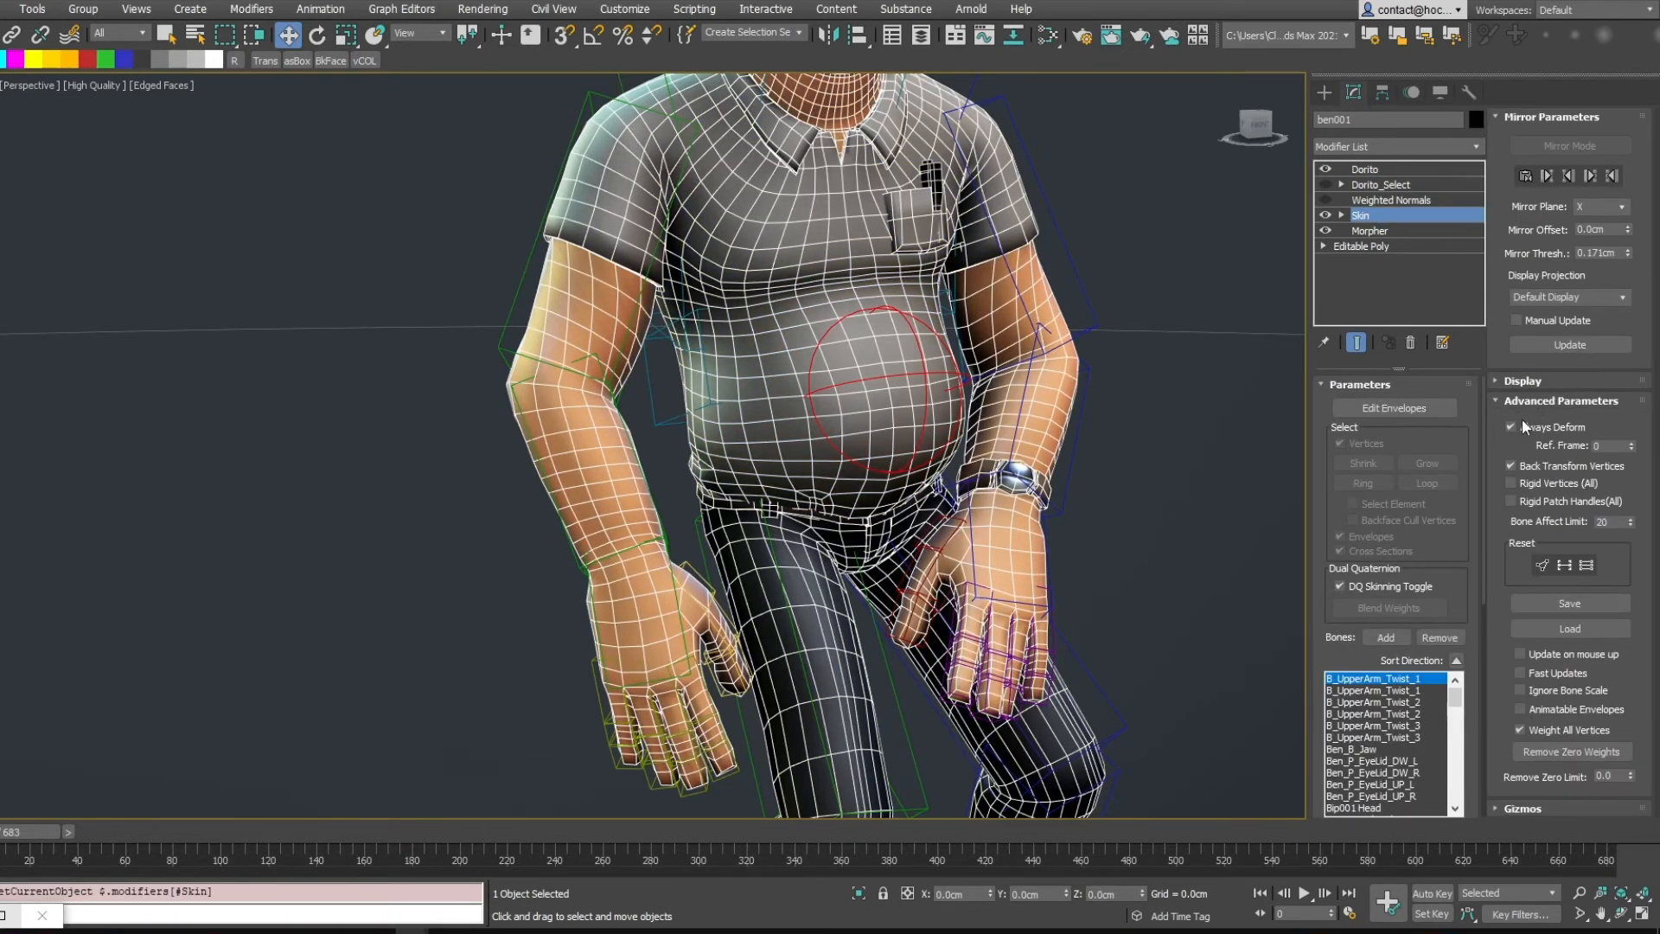
pyautogui.click(1383, 92)
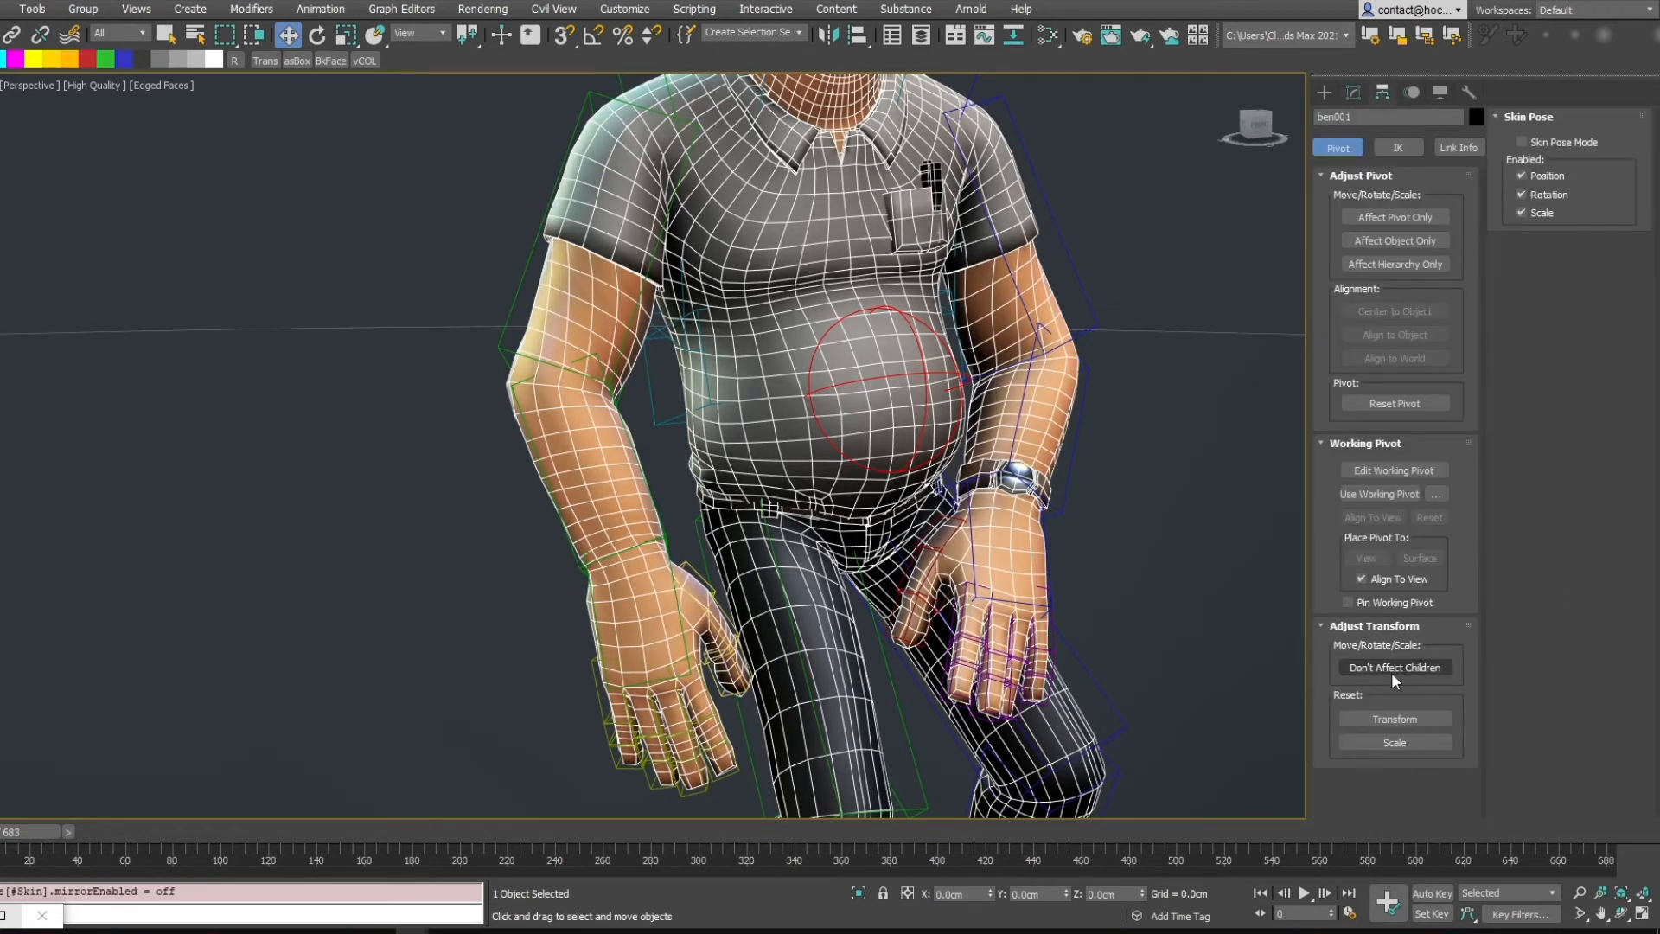
pyautogui.click(1353, 91)
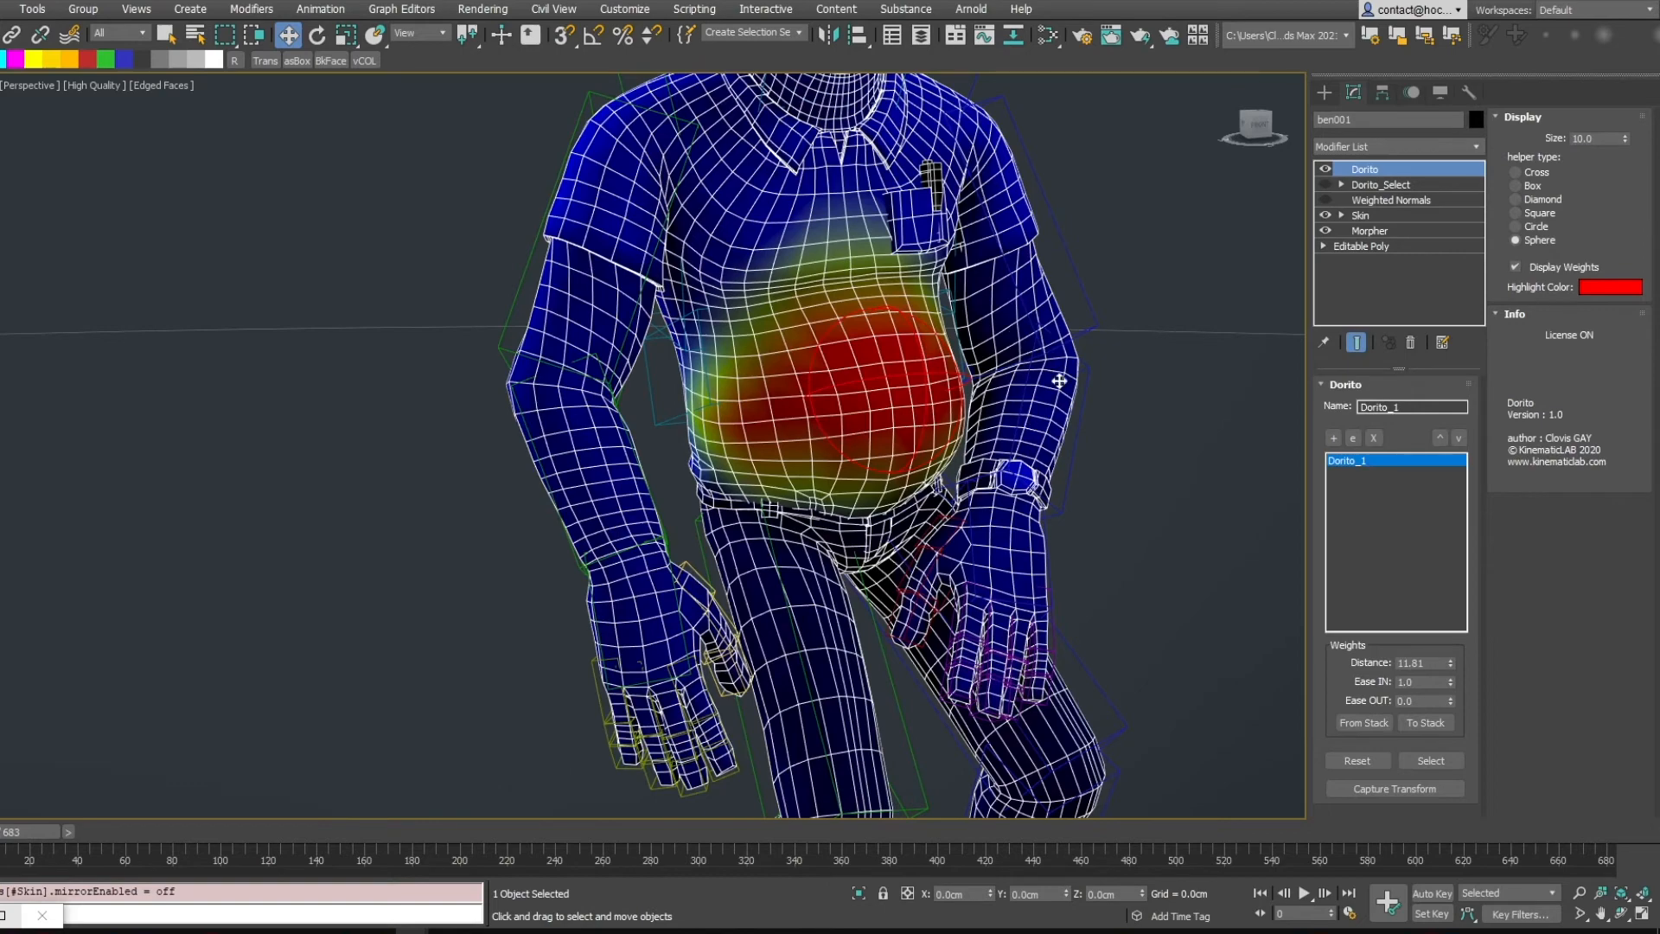
# Select the Dorito helper and capture its transform
pyautogui.keyDown('alt'); pyautogui.moveTo(980, 417); pyautogui.dragTo(897, 361, button='middle'); pyautogui.keyUp('alt')
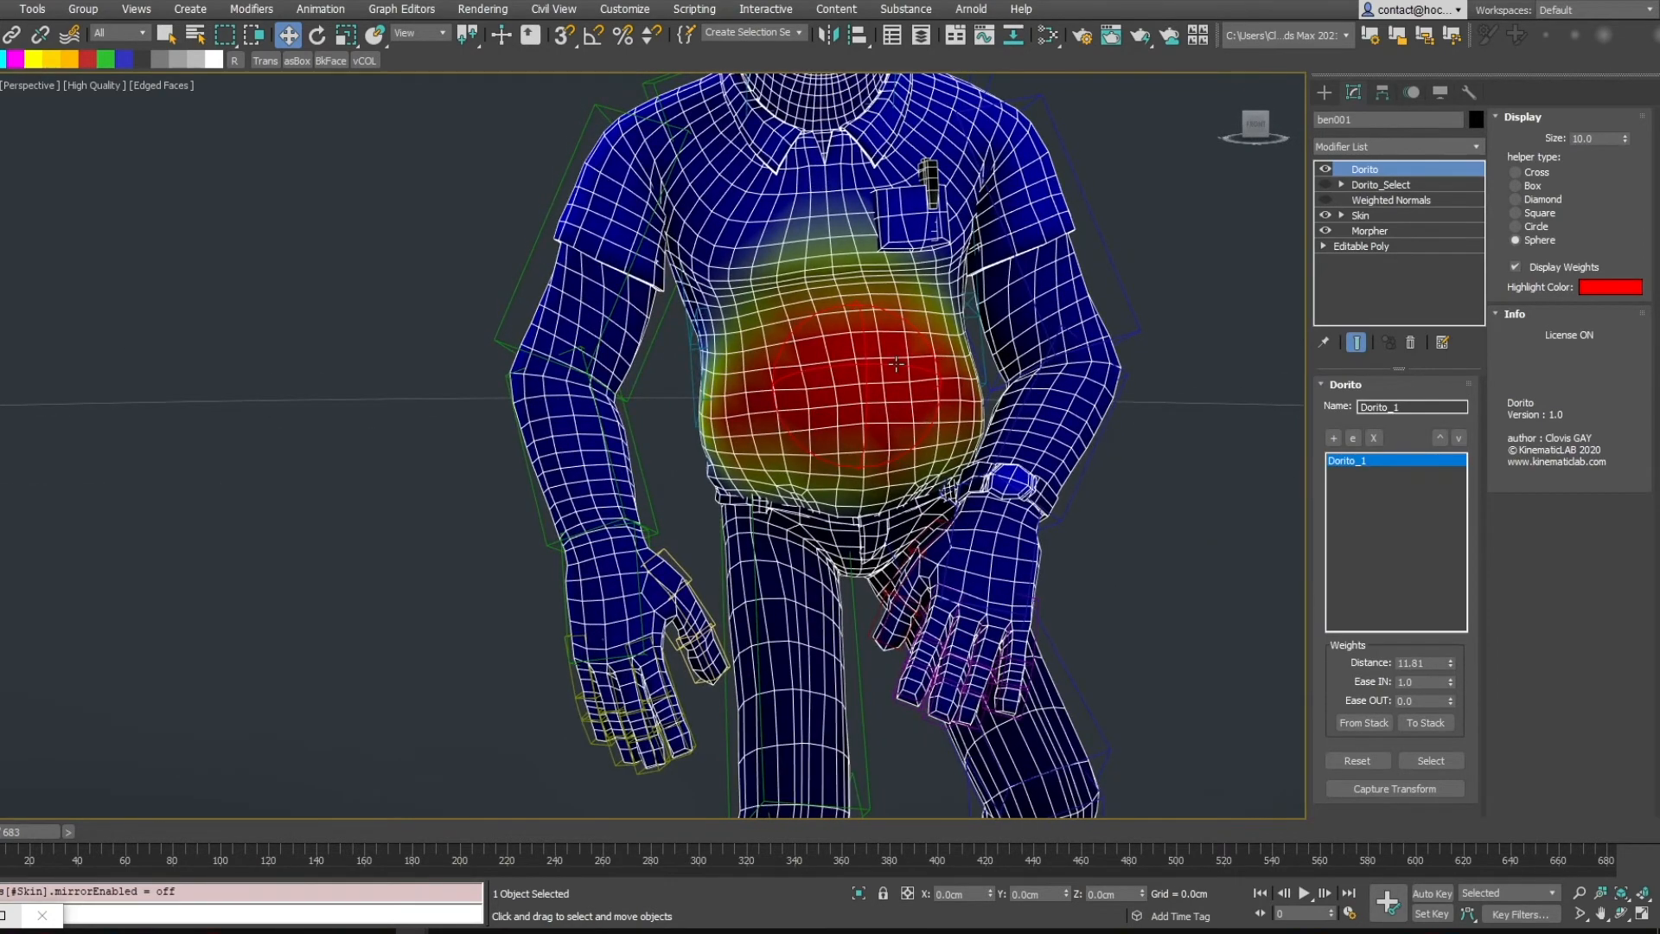
pyautogui.click(896, 364)
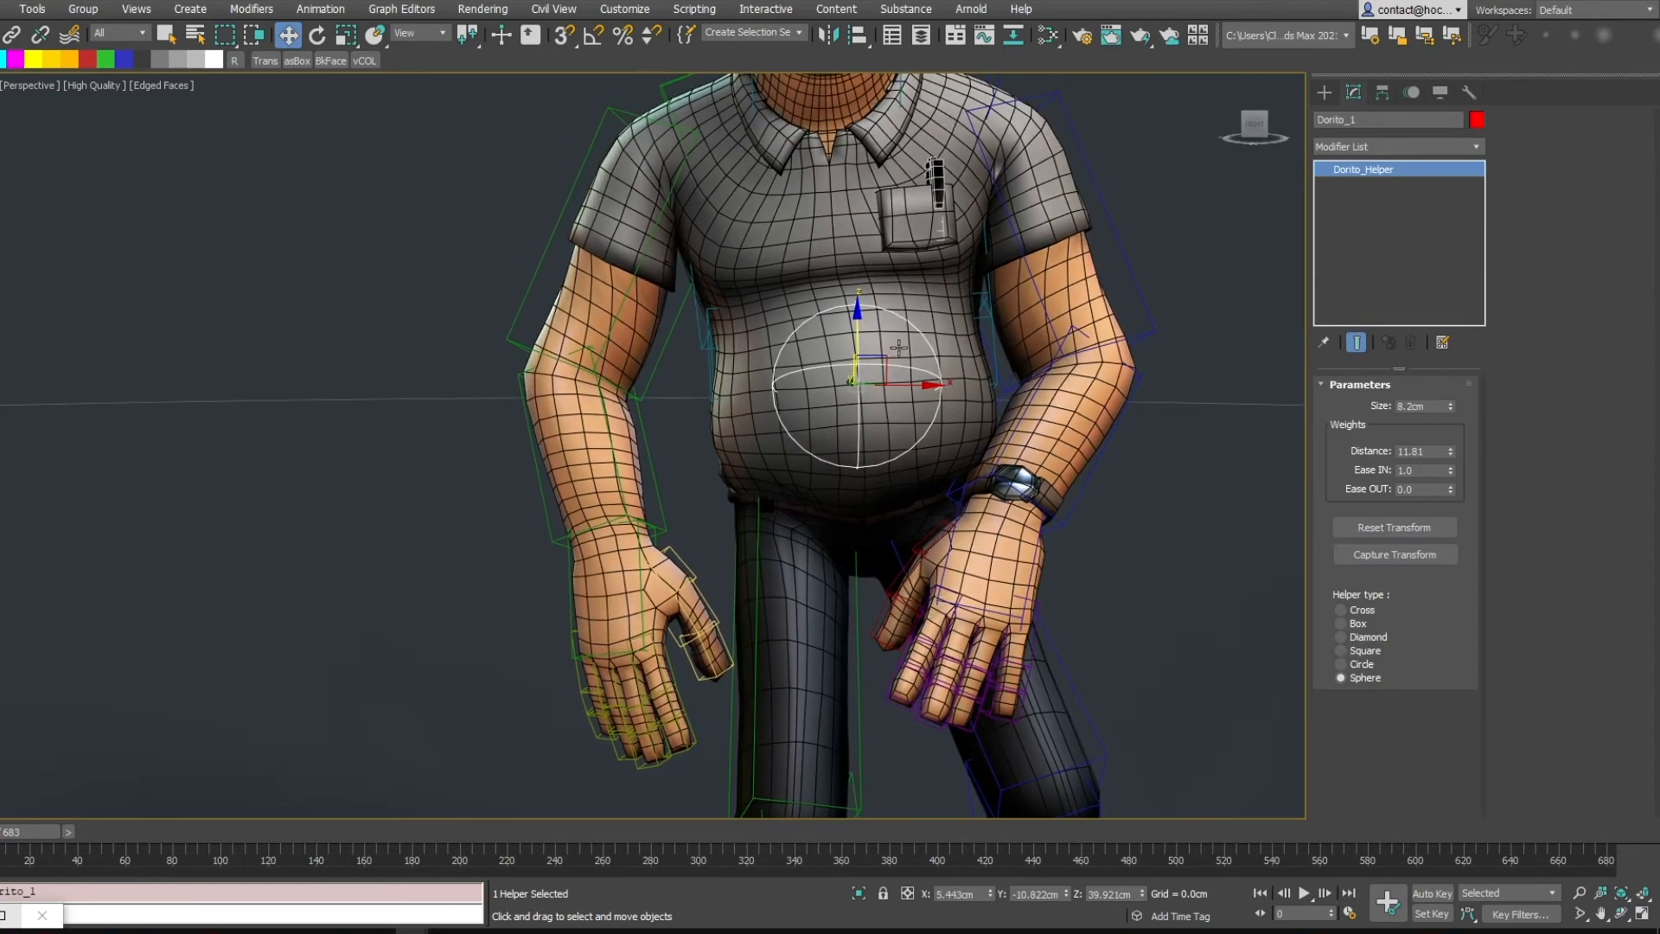
pyautogui.click(1371, 558)
pyautogui.keyDown('alt'); pyautogui.moveTo(891, 393); pyautogui.dragTo(1001, 346, button='middle'); pyautogui.keyUp('alt')
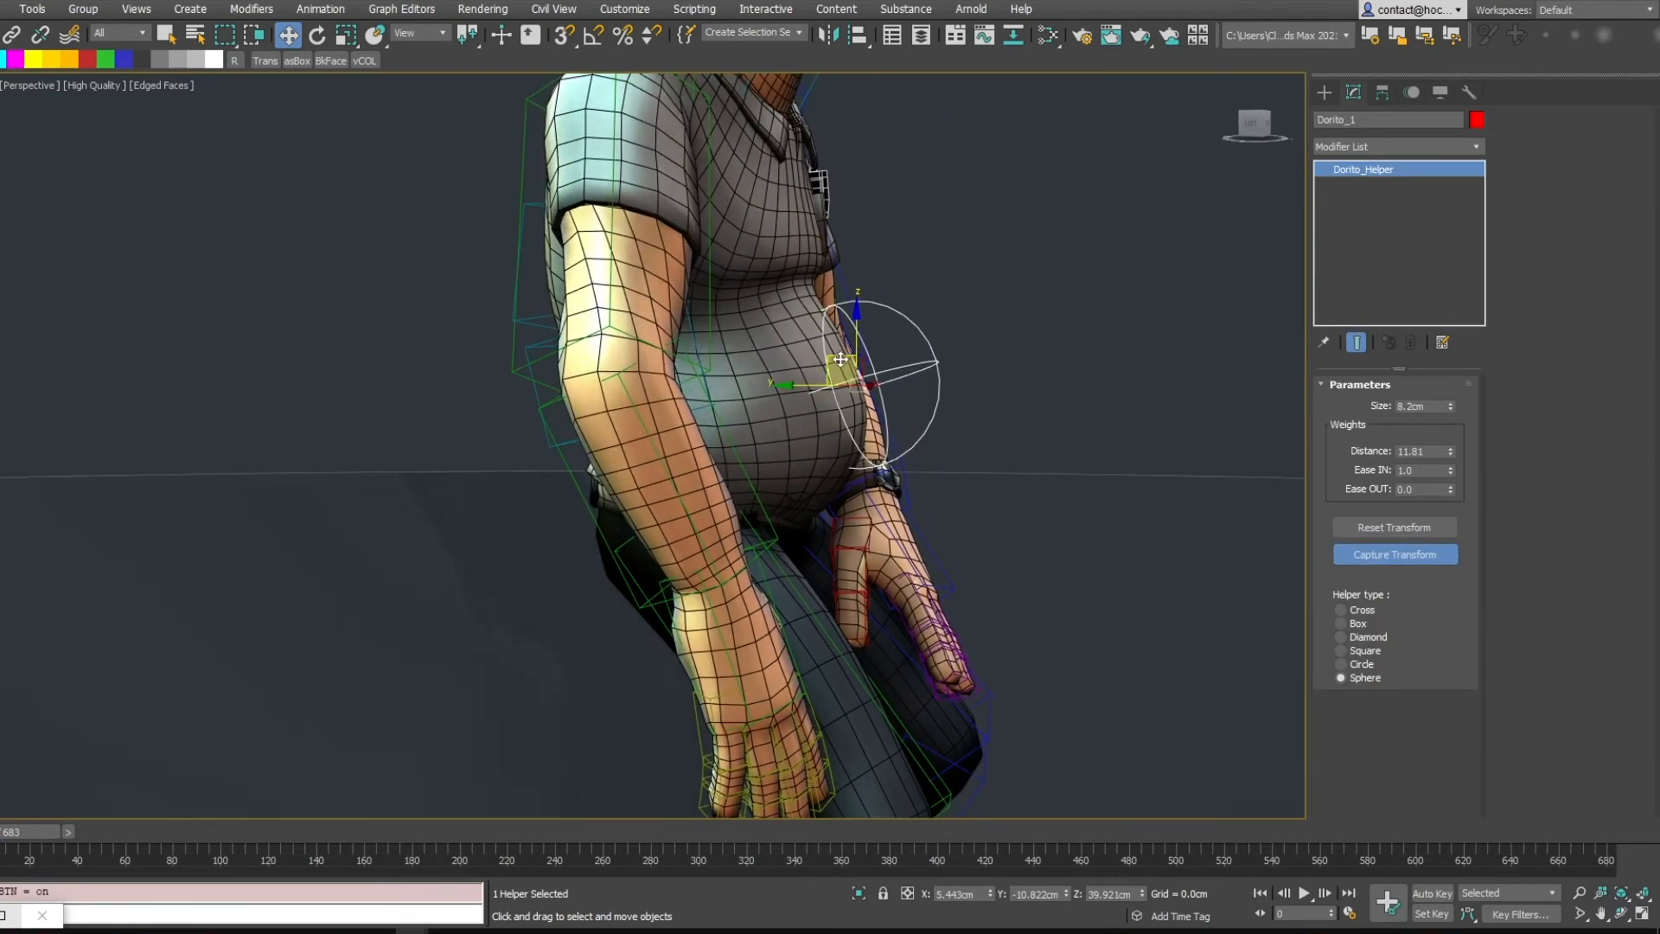
# Switch the viewport to wireframe and rotate the Dorito helper
pyautogui.moveTo(847, 366); pyautogui.dragTo(758, 359)
pyautogui.moveTo(830, 346)
pyautogui.keyDown('alt'); pyautogui.mouseDown(button='middle')
pyautogui.moveTo(795, 359)
pyautogui.moveTo(809, 339)
pyautogui.mouseUp(button='middle'); pyautogui.keyUp('alt')
pyautogui.press('F3')
pyautogui.press('e')
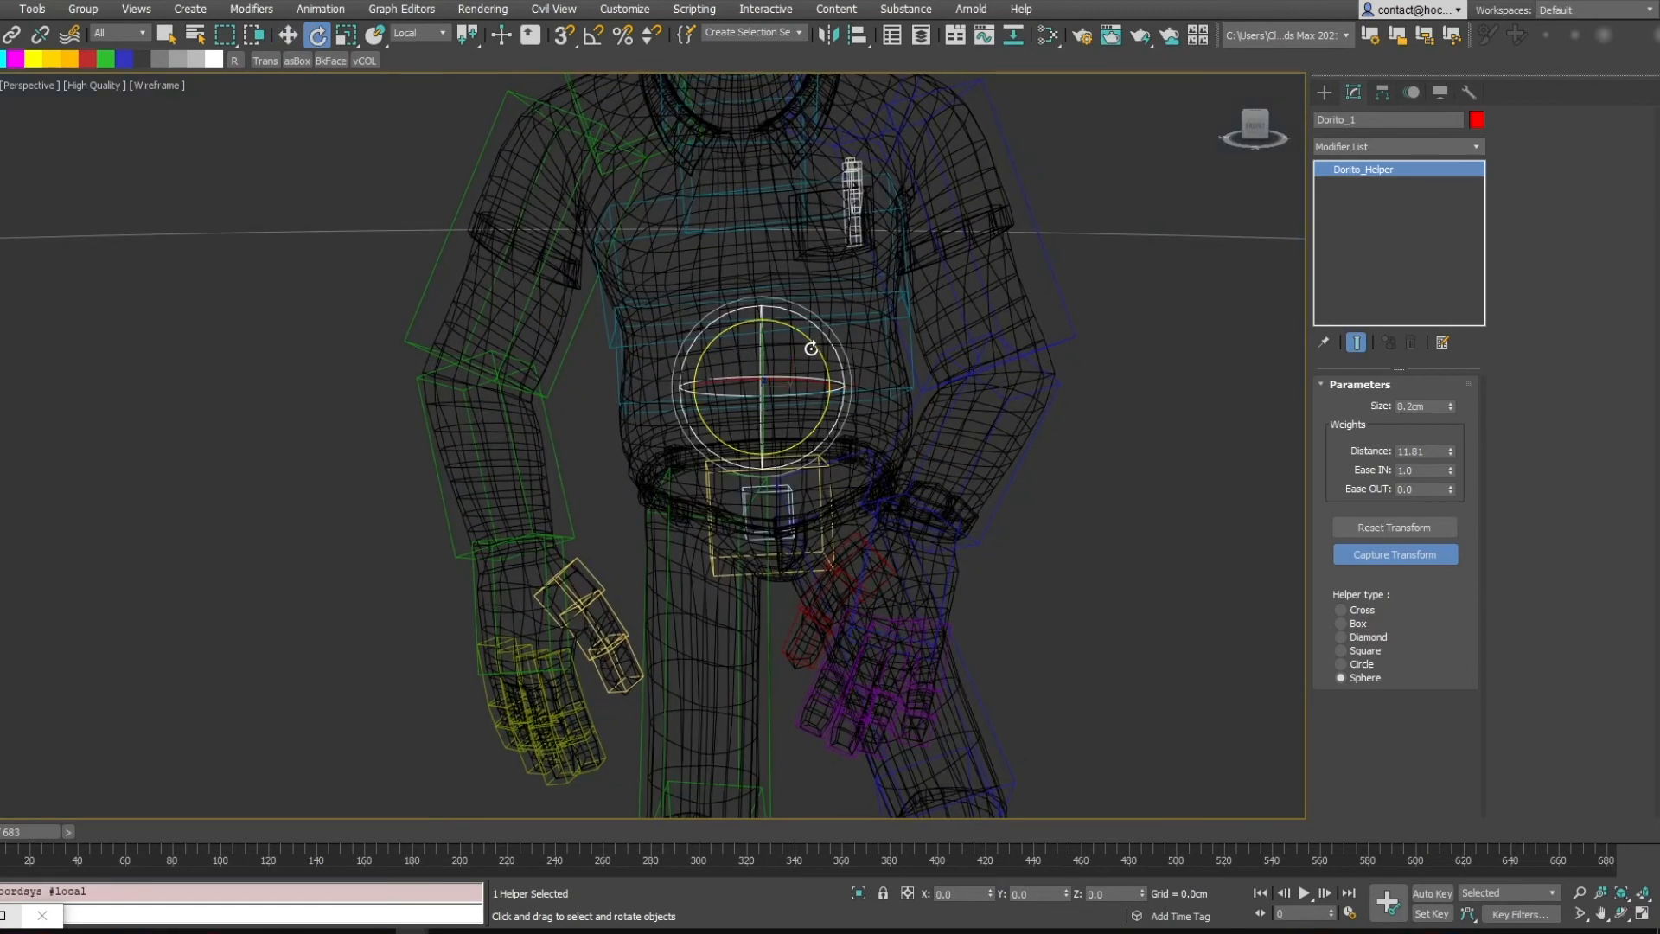
pyautogui.moveTo(811, 341); pyautogui.dragTo(801, 335)
pyautogui.moveTo(817, 336)
pyautogui.keyDown('alt'); pyautogui.mouseDown(button='middle')
pyautogui.moveTo(848, 345)
pyautogui.moveTo(794, 355)
pyautogui.mouseUp(button='middle'); pyautogui.keyUp('alt')
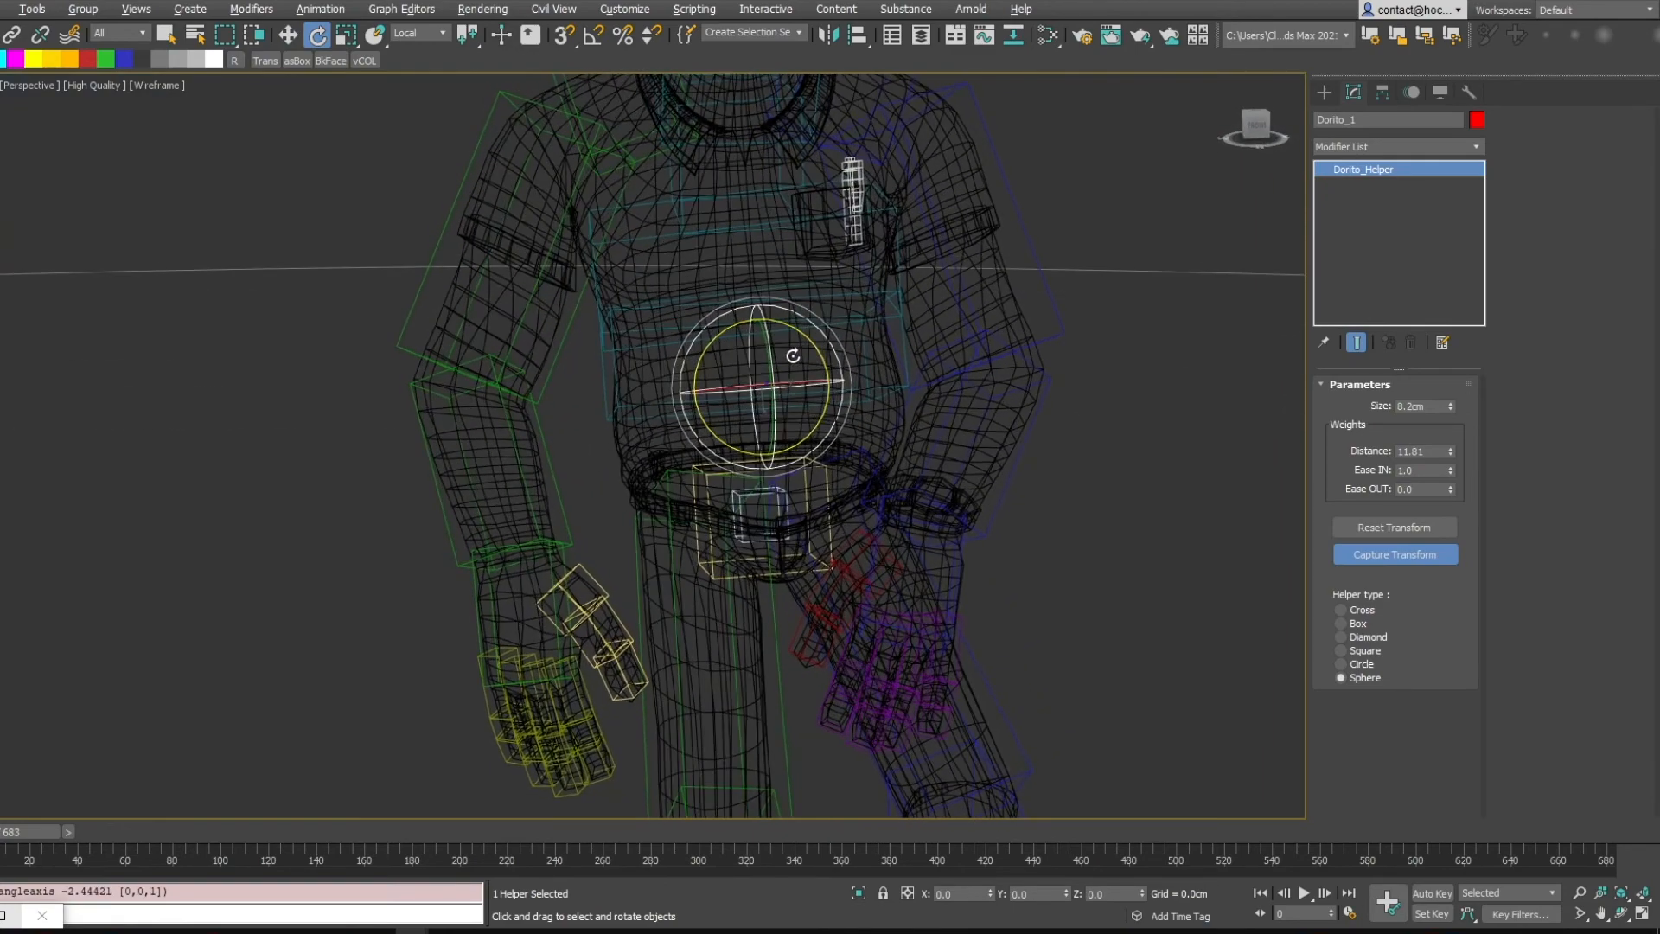
# Align the Dorito helper to Bip001 Spine, matching X, Y, Z position and orientation at both pivot points
pyautogui.press('w')
pyautogui.hotkey('alt', 'a')
pyautogui.click(605, 385)
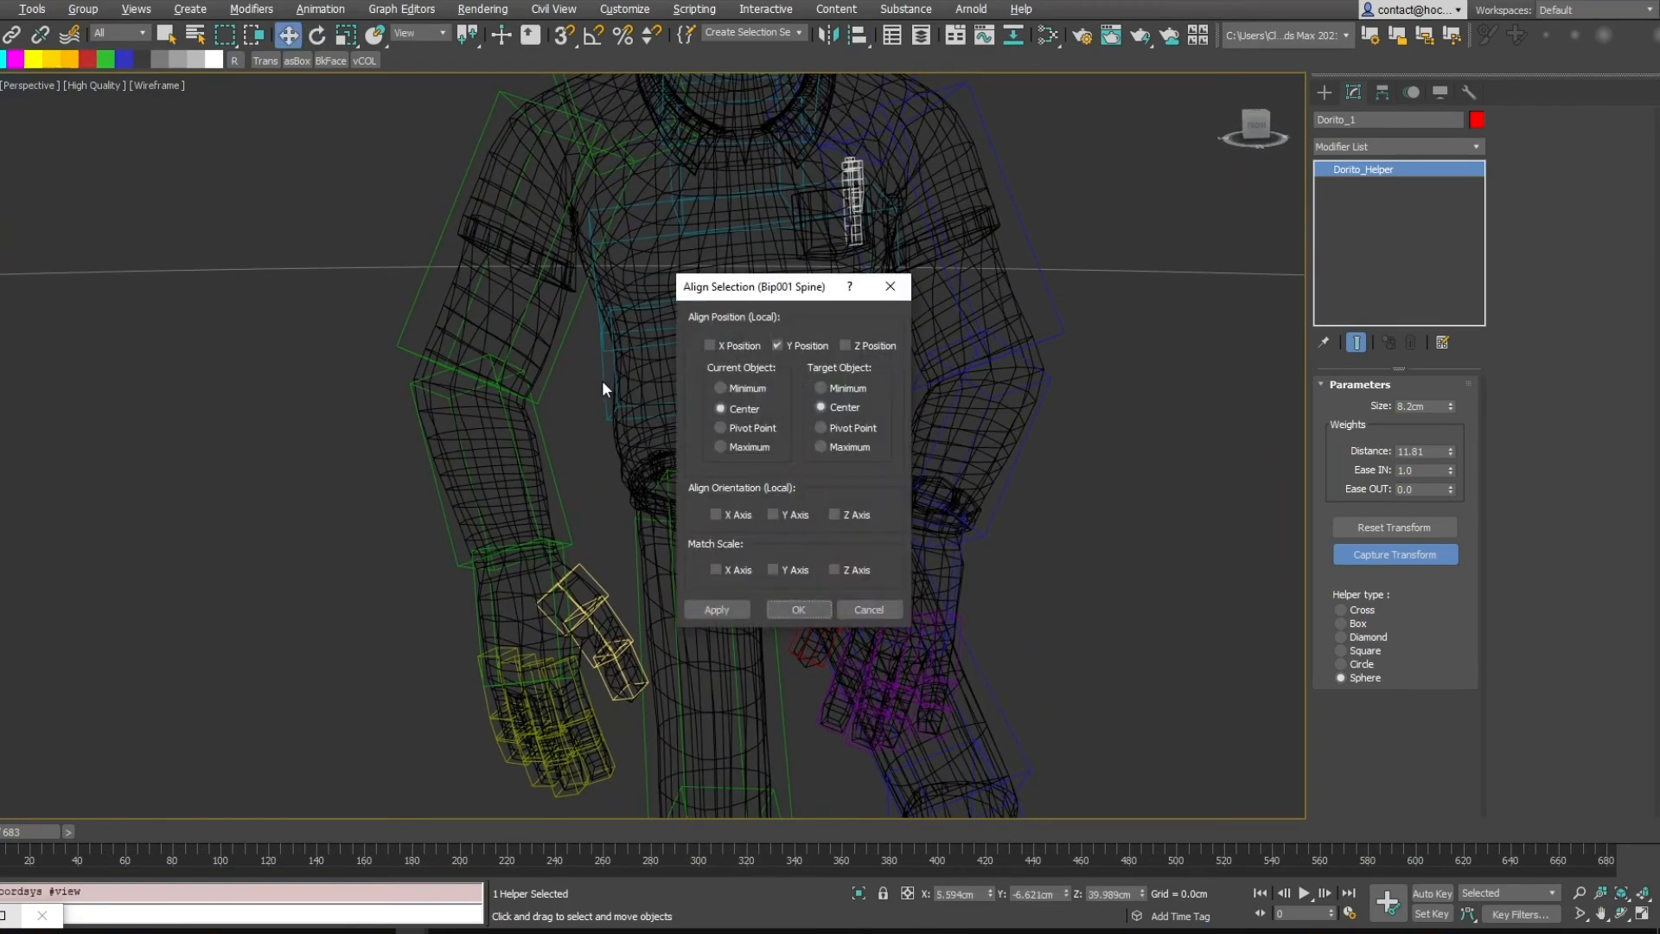
pyautogui.click(739, 345)
pyautogui.click(863, 342)
pyautogui.moveTo(808, 286); pyautogui.dragTo(1069, 217)
pyautogui.click(1094, 365)
pyautogui.click(995, 445)
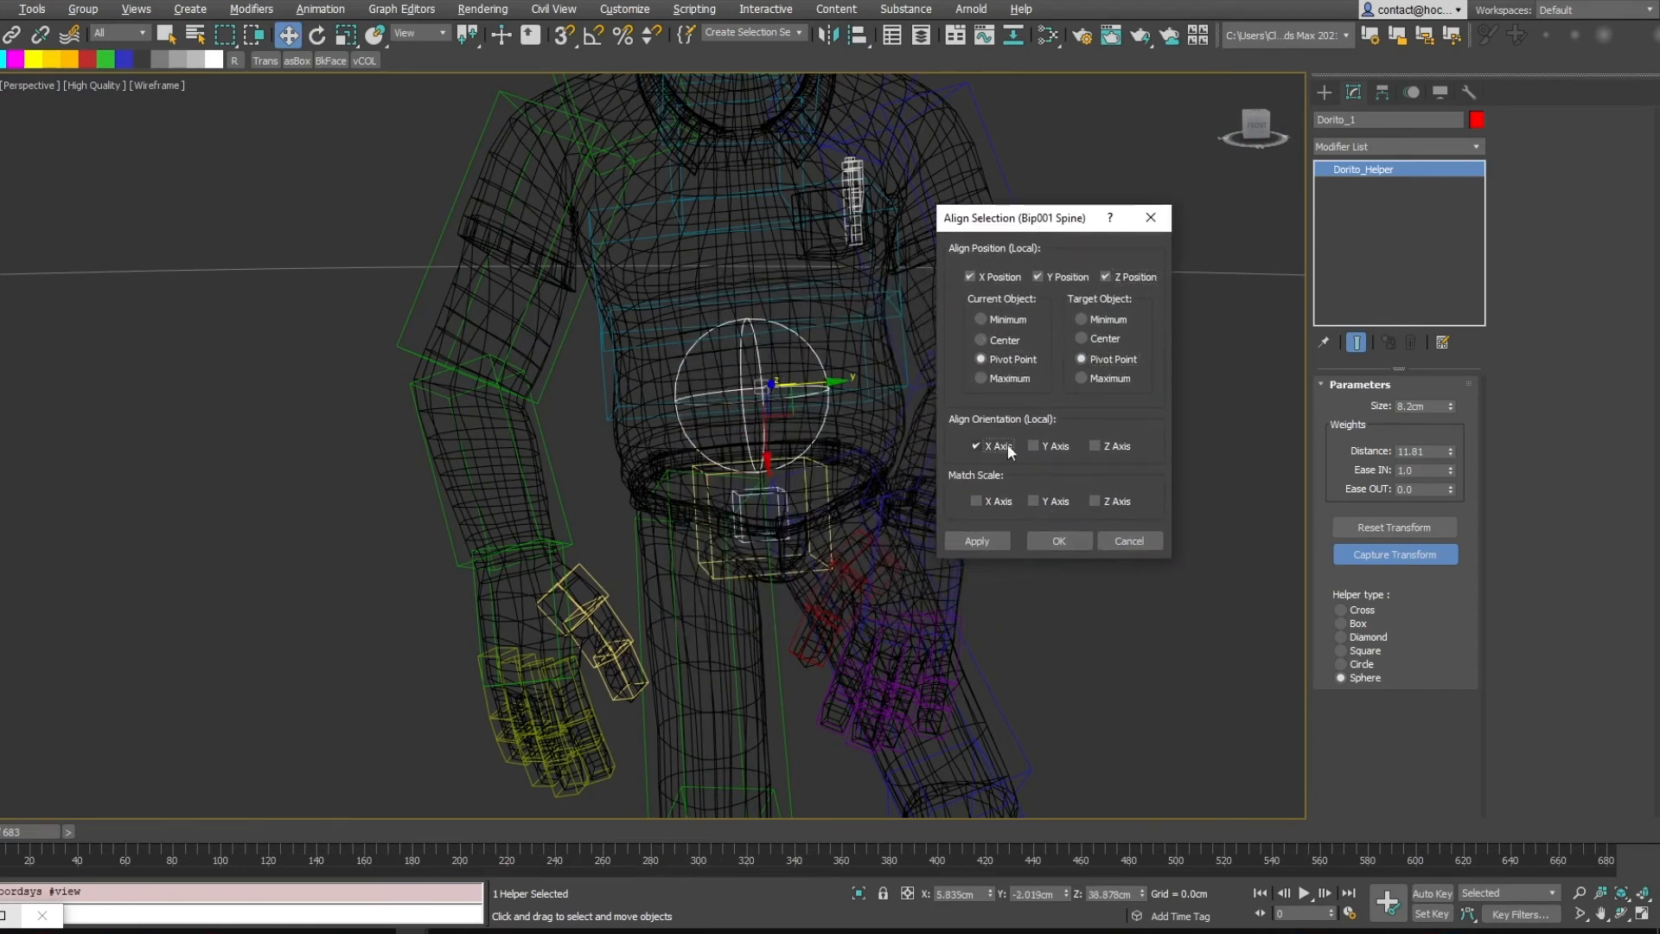
pyautogui.click(1048, 446)
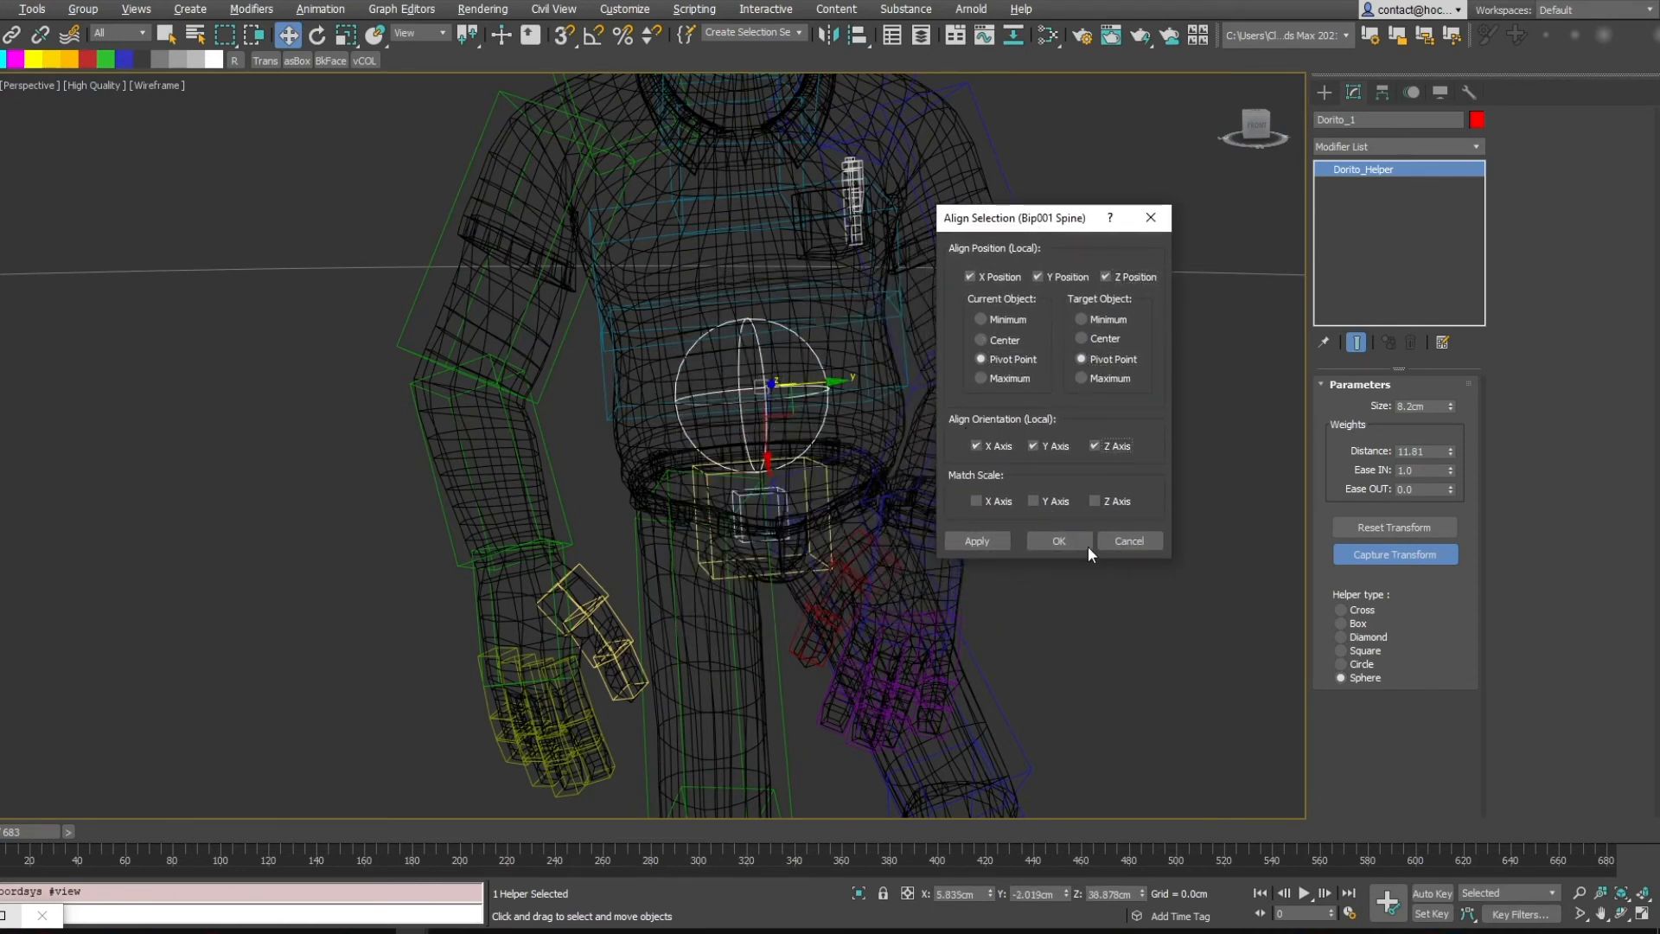
pyautogui.click(1051, 542)
# Capture the aligned helper's transform and return the viewport to shaded display
pyautogui.keyDown('alt'); pyautogui.moveTo(873, 390); pyautogui.dragTo(955, 381, button='middle'); pyautogui.keyUp('alt')
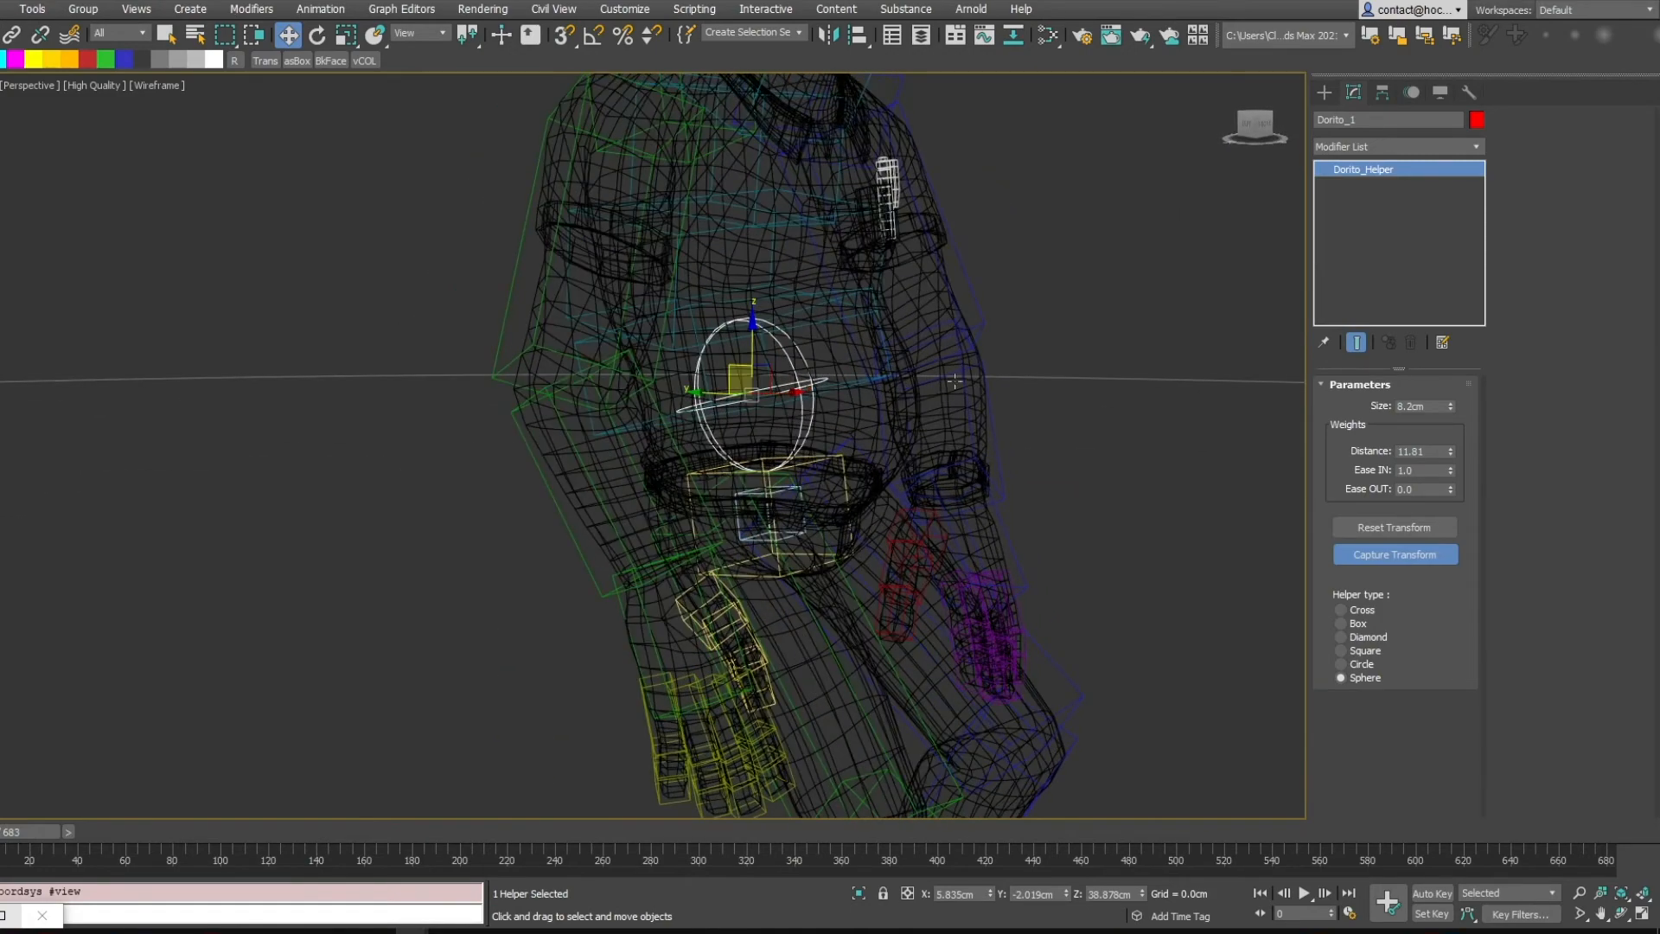
pyautogui.click(1385, 557)
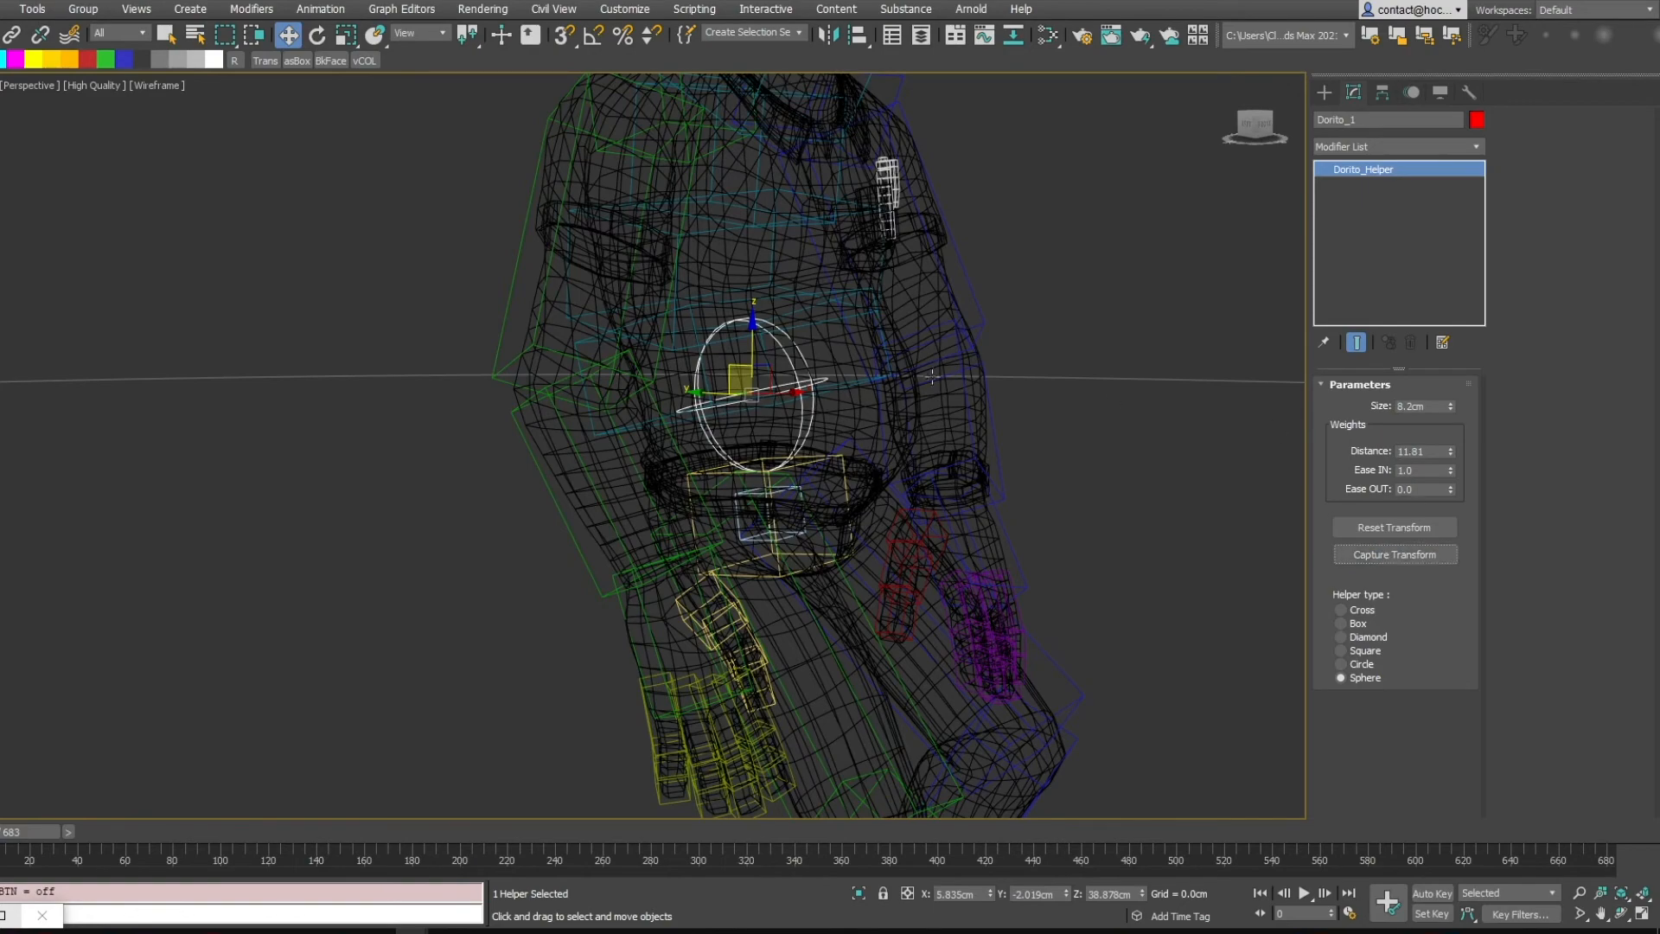
pyautogui.moveTo(891, 344); pyautogui.dragTo(791, 326, button='middle')
pyautogui.press('F3')
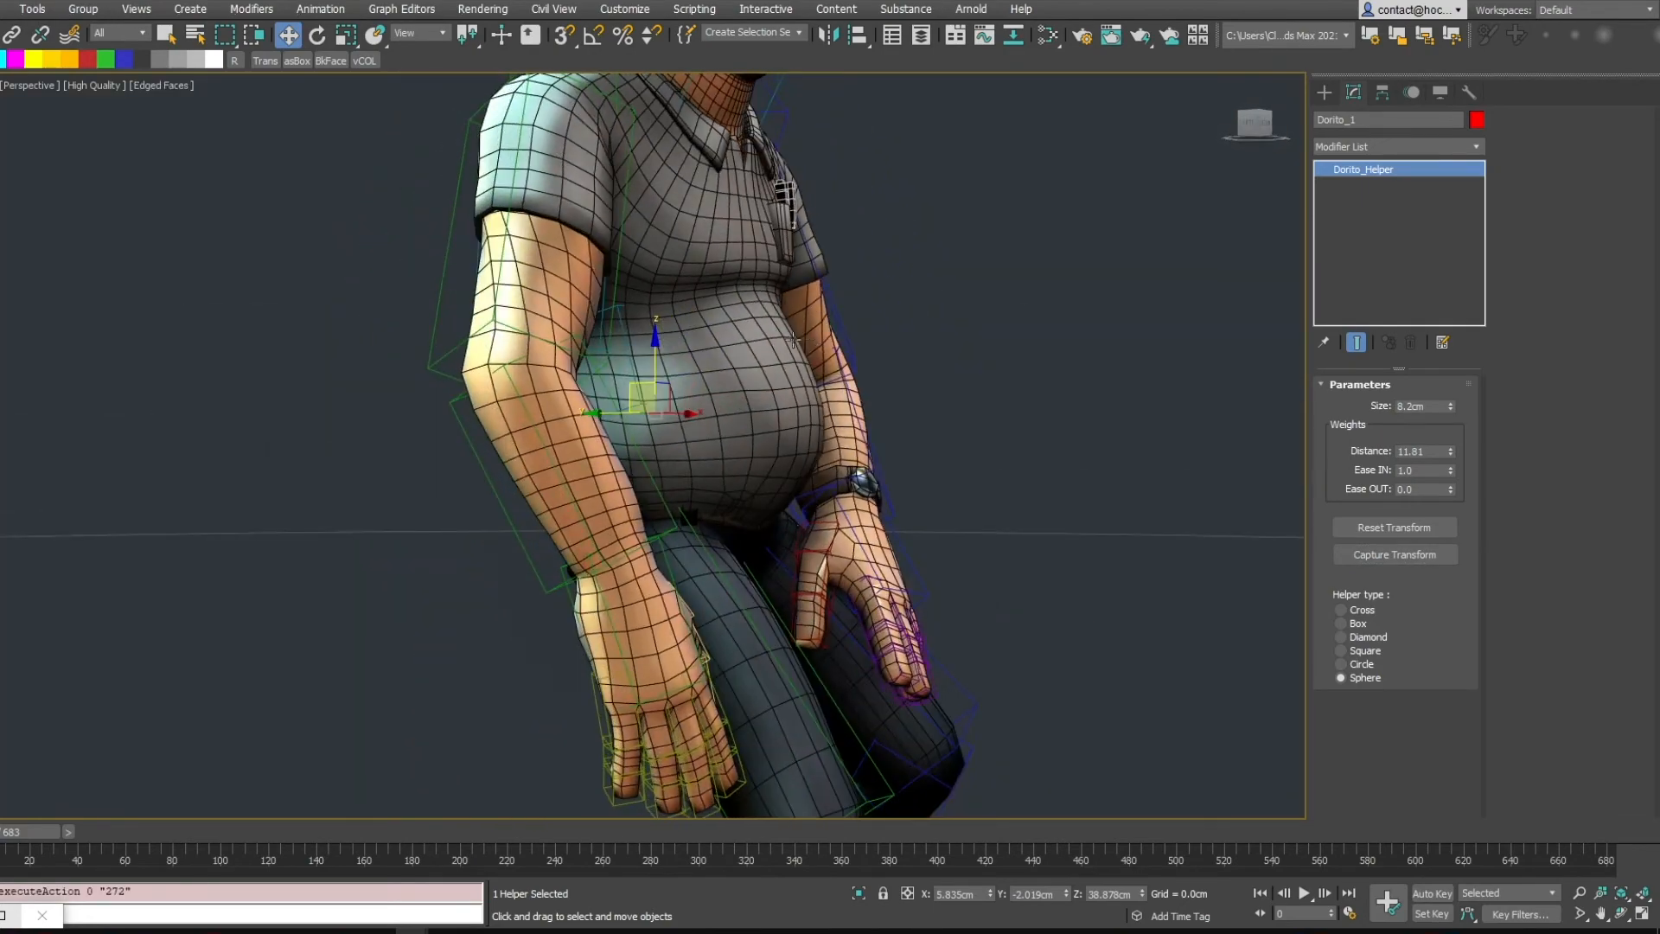
# Try rotating the Dorito helper, undoing each rotation
pyautogui.press('e')
pyautogui.moveTo(699, 371); pyautogui.dragTo(711, 388)
pyautogui.hotkey('ctrl', 'z')
pyautogui.keyDown('alt'); pyautogui.moveTo(780, 373); pyautogui.dragTo(699, 371, button='middle'); pyautogui.keyUp('alt')
pyautogui.moveTo(702, 364); pyautogui.dragTo(705, 388)
pyautogui.hotkey('ctrl', 'z')
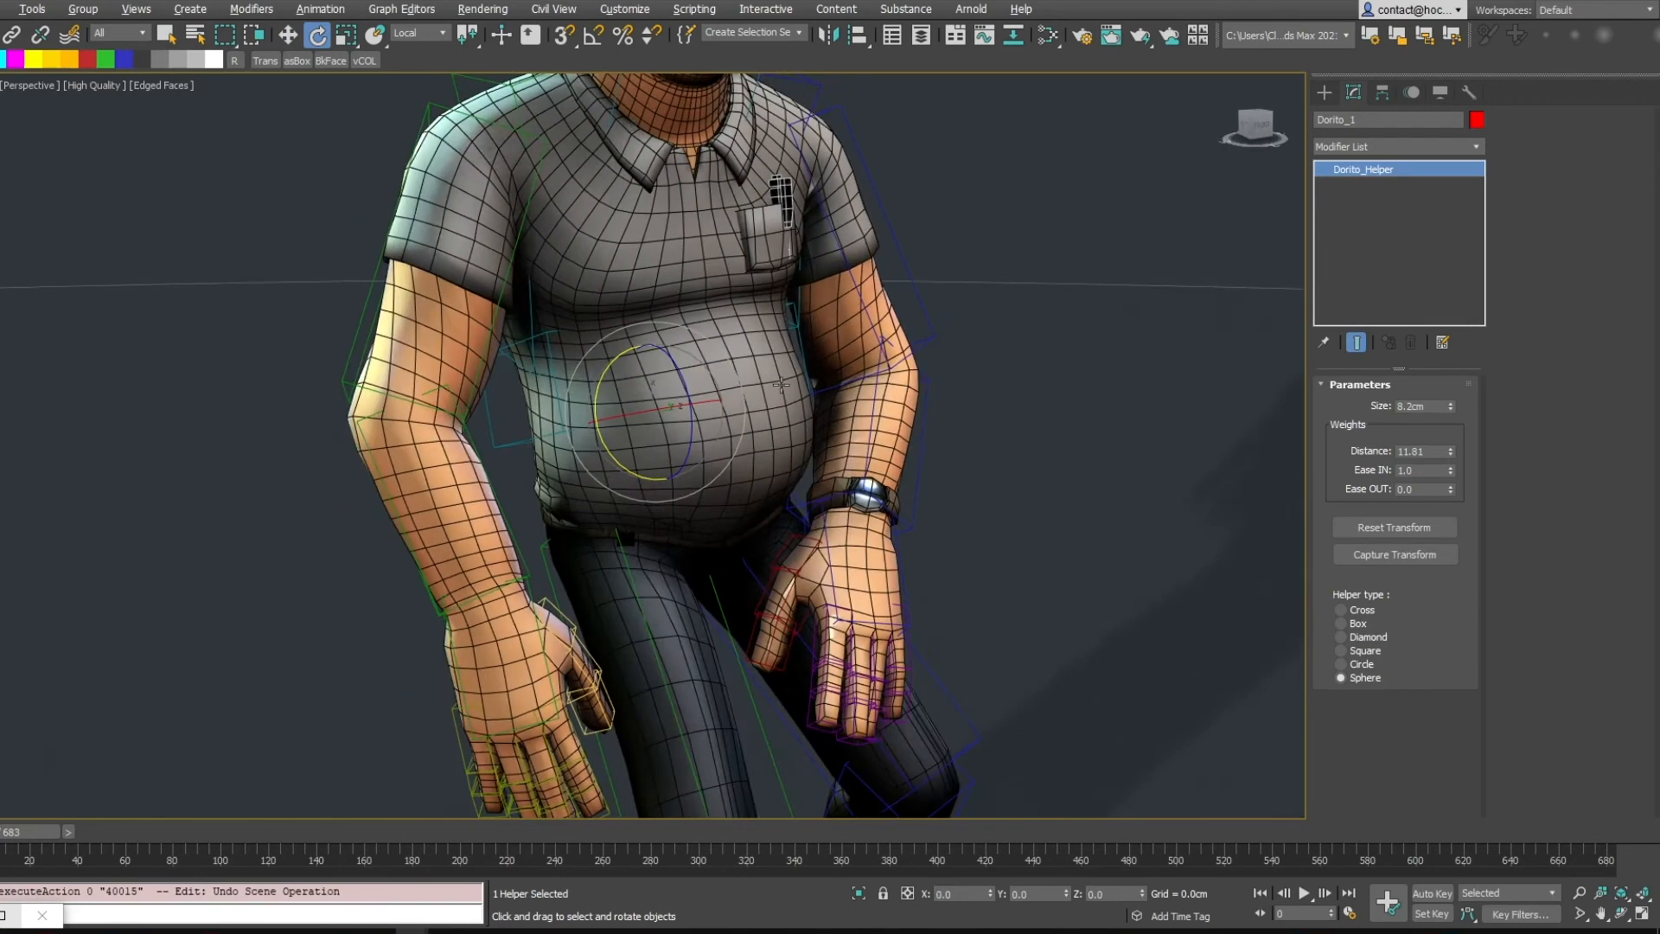
# Recapture the Dorito helper's transform and switch back to the Move tool
pyautogui.keyDown('alt'); pyautogui.moveTo(697, 403); pyautogui.dragTo(828, 348, button='middle'); pyautogui.keyUp('alt')
pyautogui.click(1345, 554)
pyautogui.press('w')
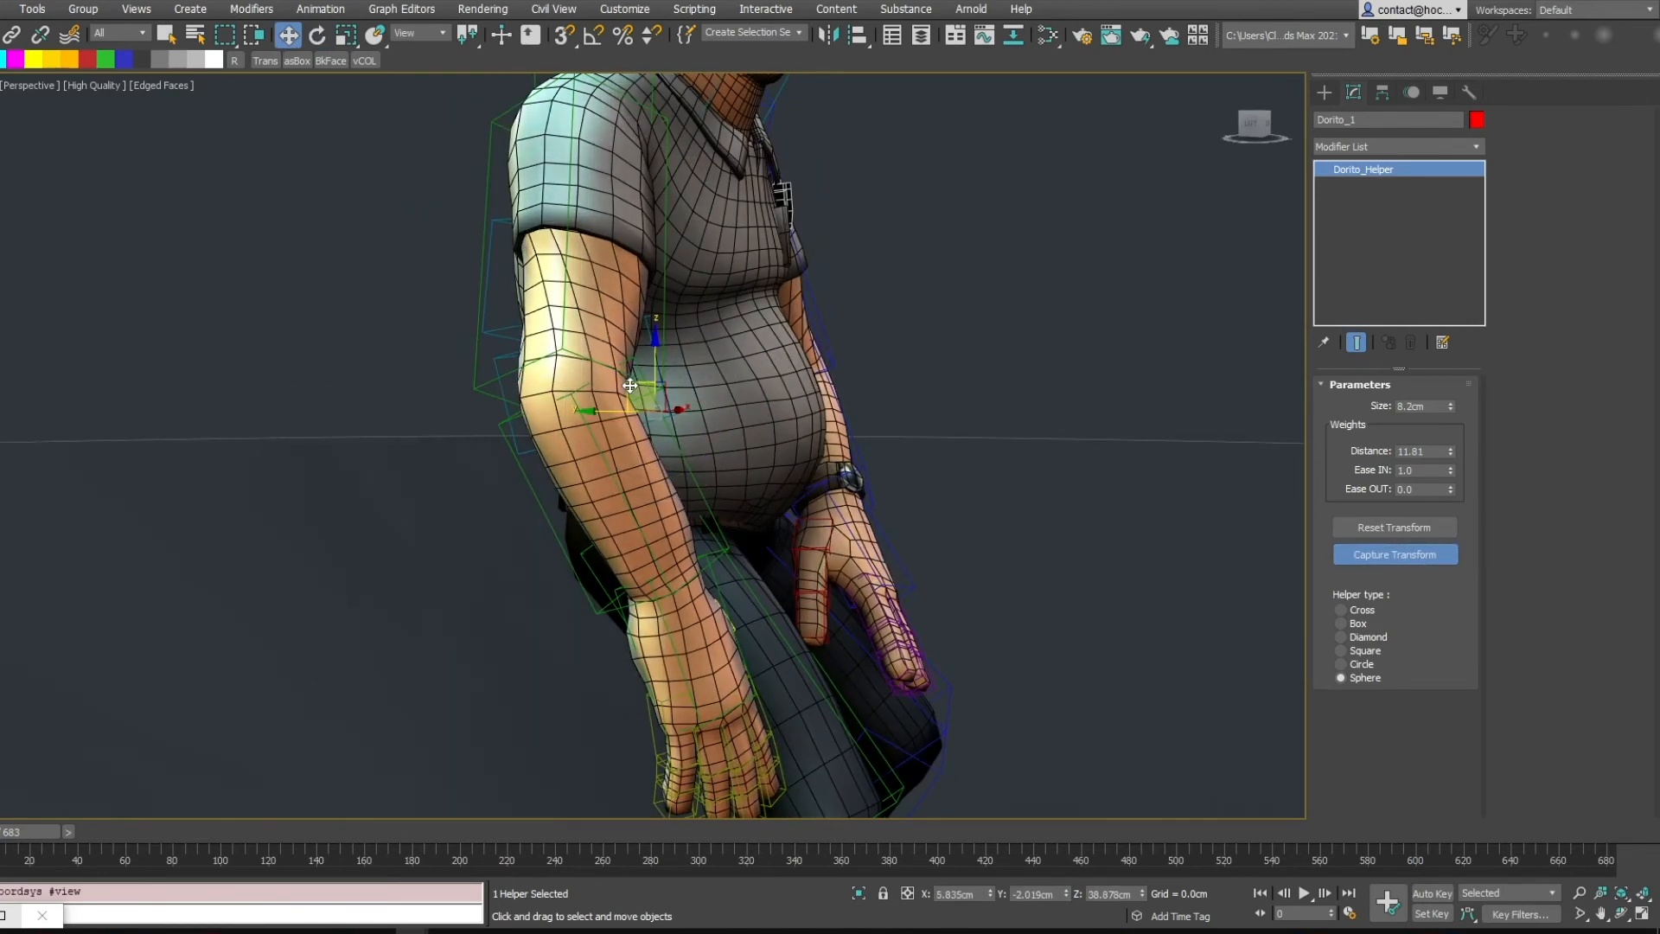
# Capture the Dorito helper's transform once more
pyautogui.moveTo(653, 386); pyautogui.dragTo(802, 373)
pyautogui.click(1351, 554)
# Rotate the Dorito helper about -22.66° around Z and undo the rotation
pyautogui.keyDown('alt'); pyautogui.moveTo(921, 390); pyautogui.dragTo(813, 419, button='middle'); pyautogui.keyUp('alt')
pyautogui.press('e')
pyautogui.moveTo(818, 350); pyautogui.dragTo(831, 294)
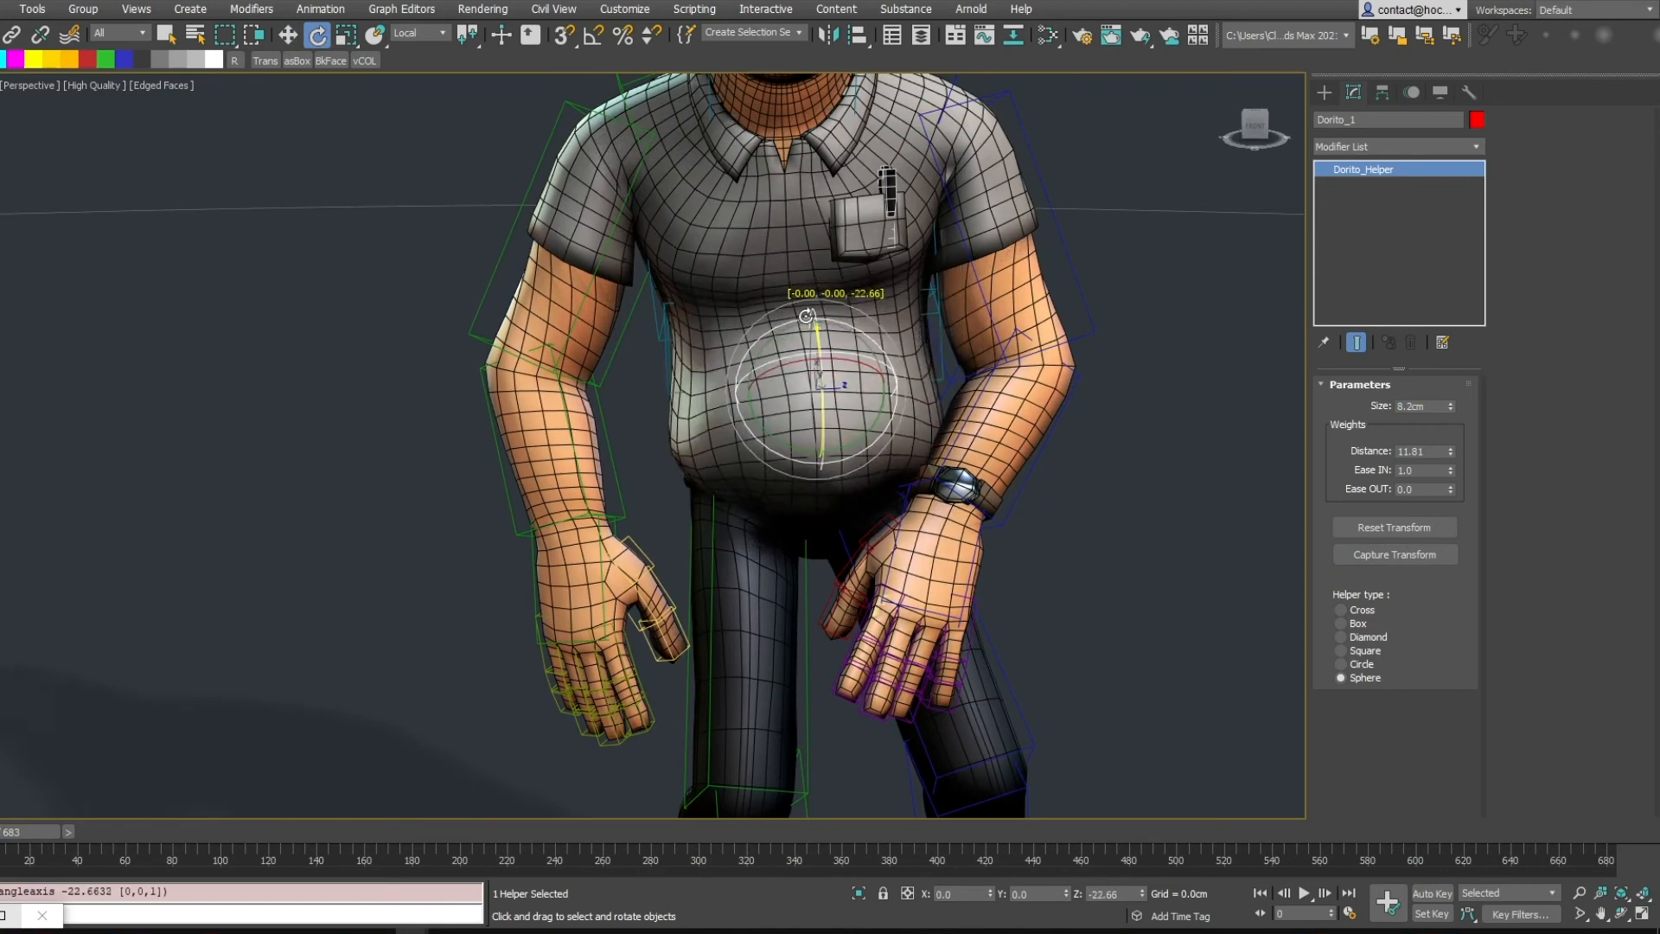
pyautogui.hotkey('ctrl', 'z')
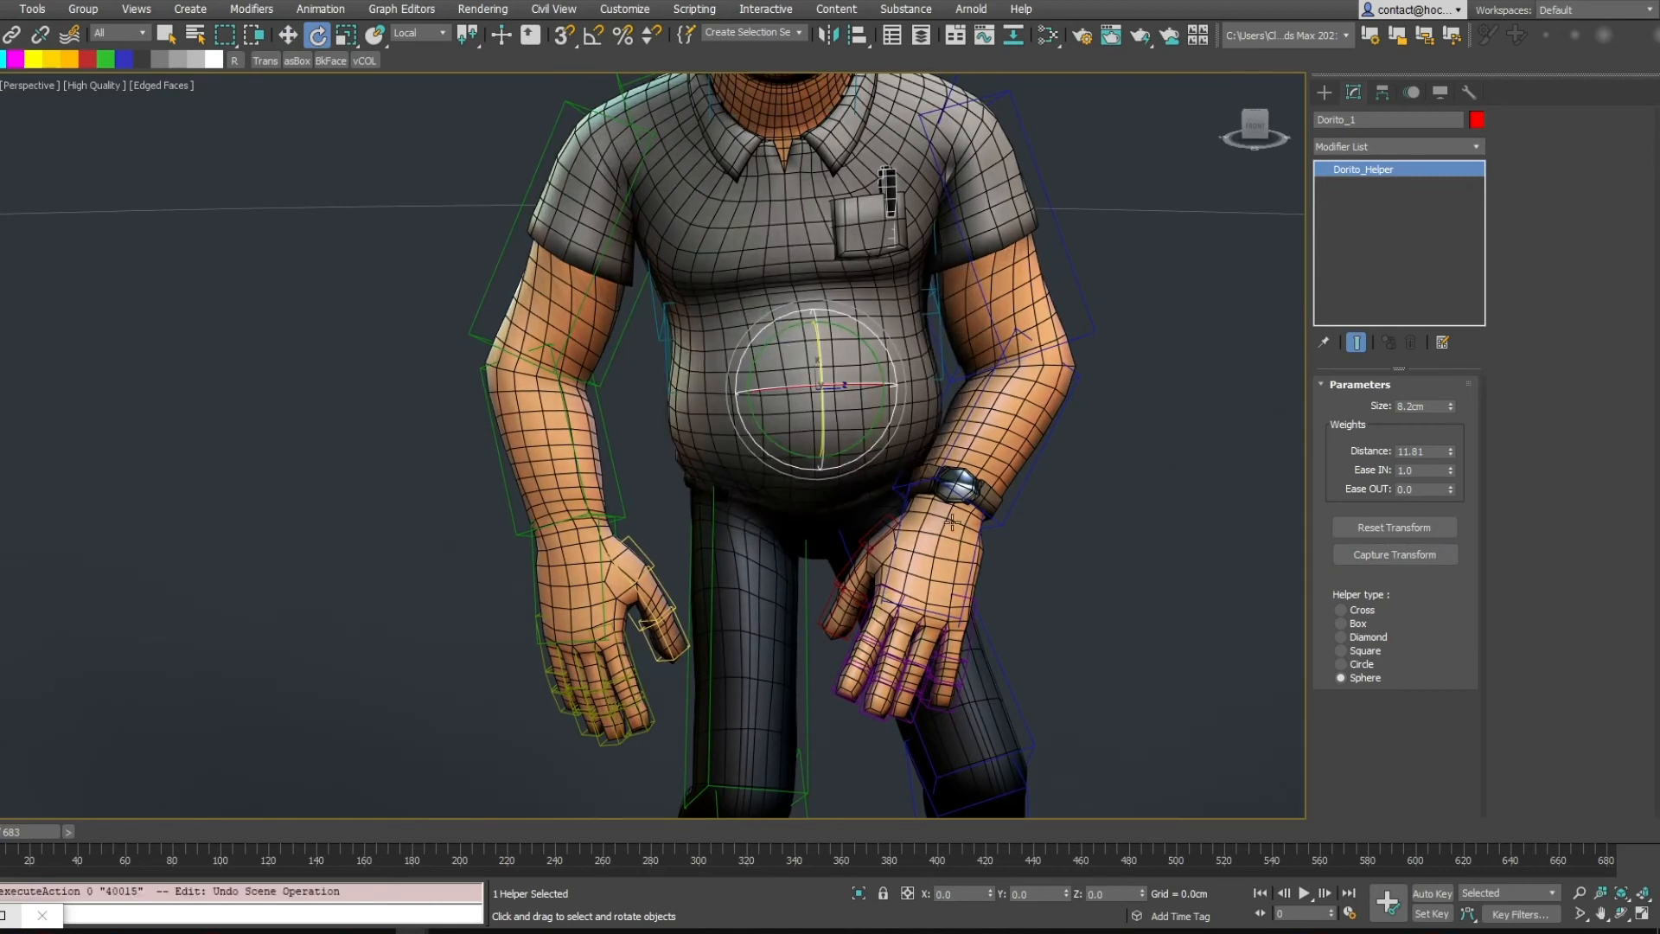
# Select the character mesh to inspect the belly weights of its Dorito modifier
pyautogui.scroll(-3, 1228, 475)
pyautogui.scroll(3, 1223, 471)
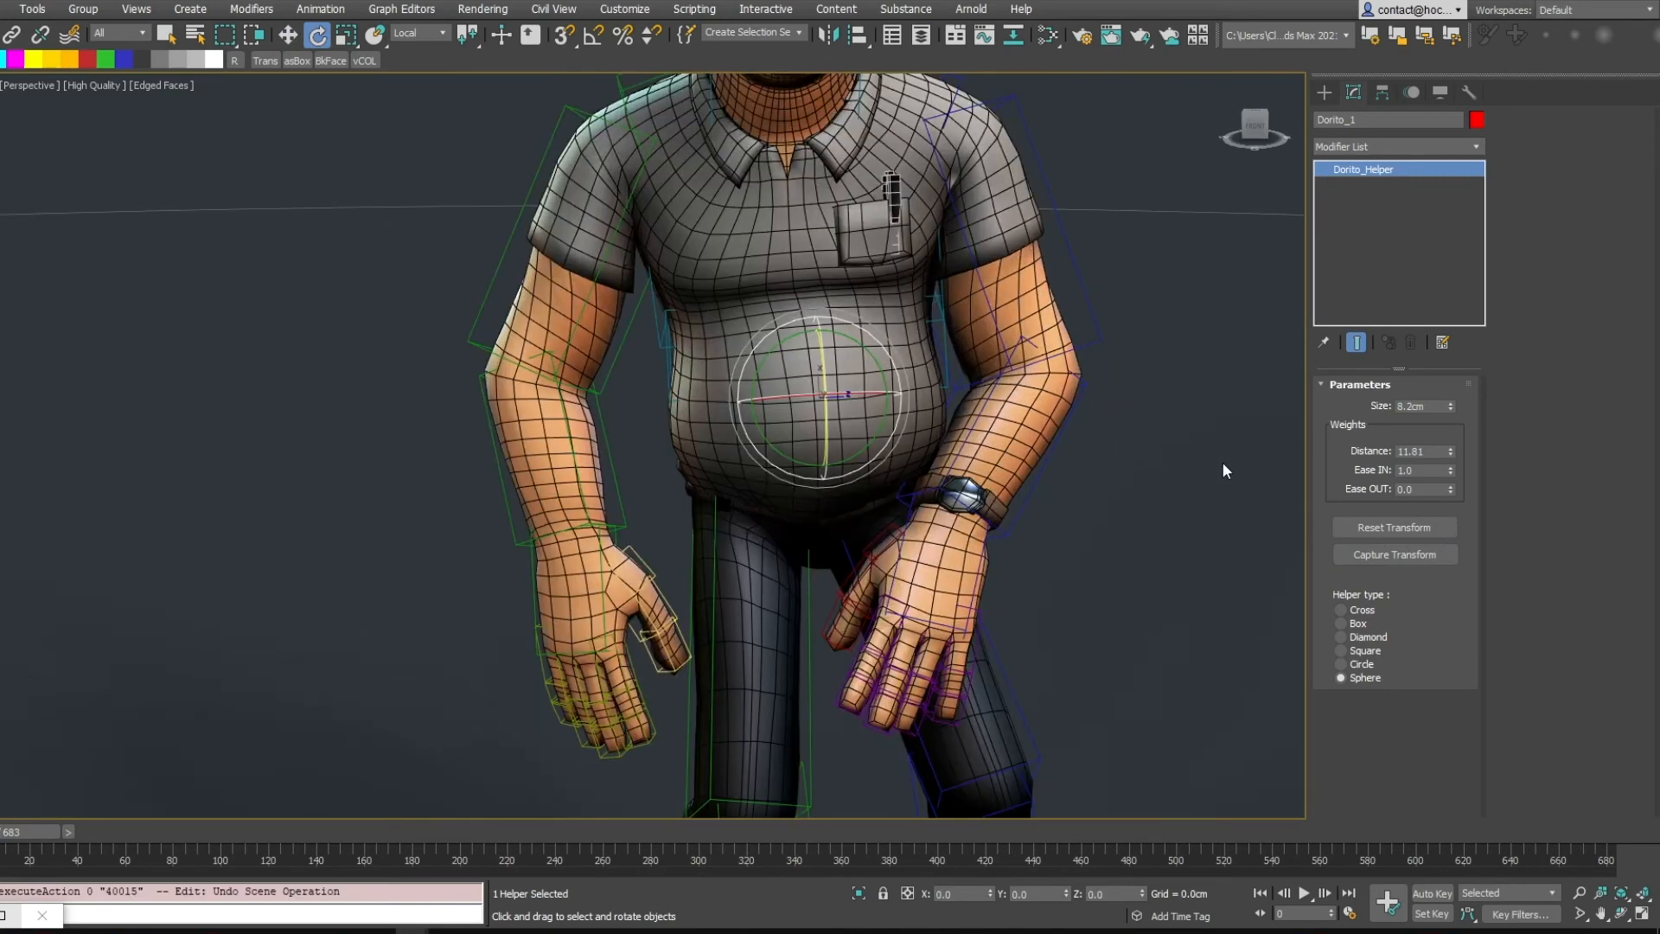
pyautogui.click(887, 296)
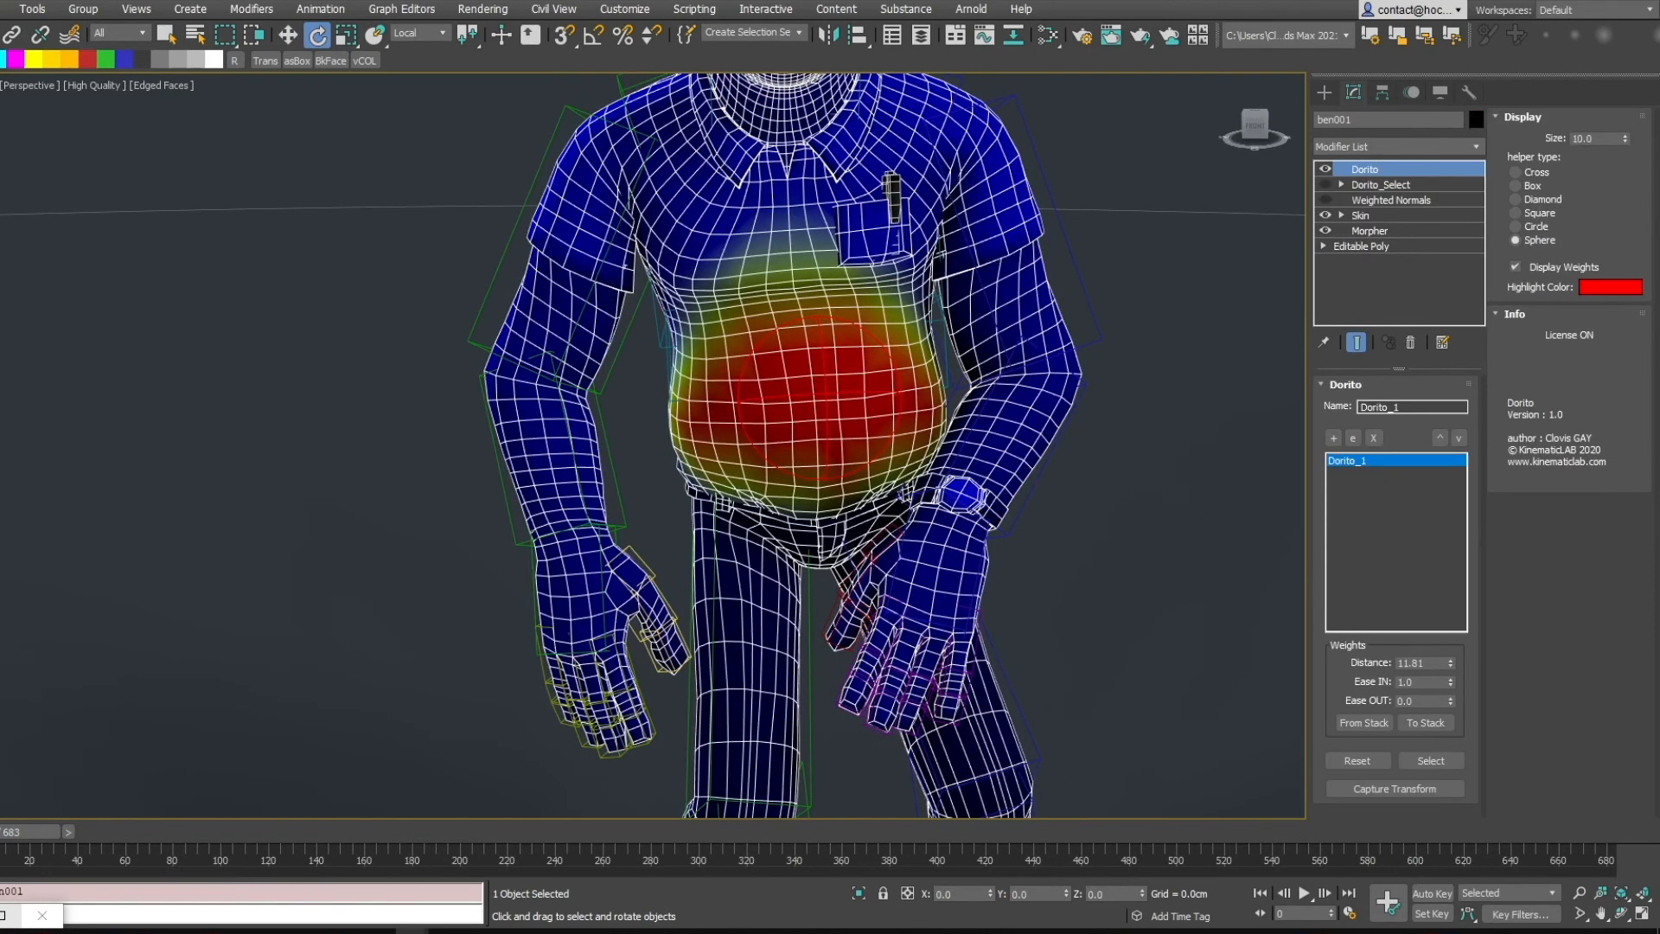
pyautogui.keyDown('alt'); pyautogui.moveTo(1123, 314); pyautogui.dragTo(1185, 332, button='middle'); pyautogui.keyUp('alt')
# Switch the Dorito helper type through Diamond and Square back to Sphere, turning off weight display
pyautogui.click(1536, 173)
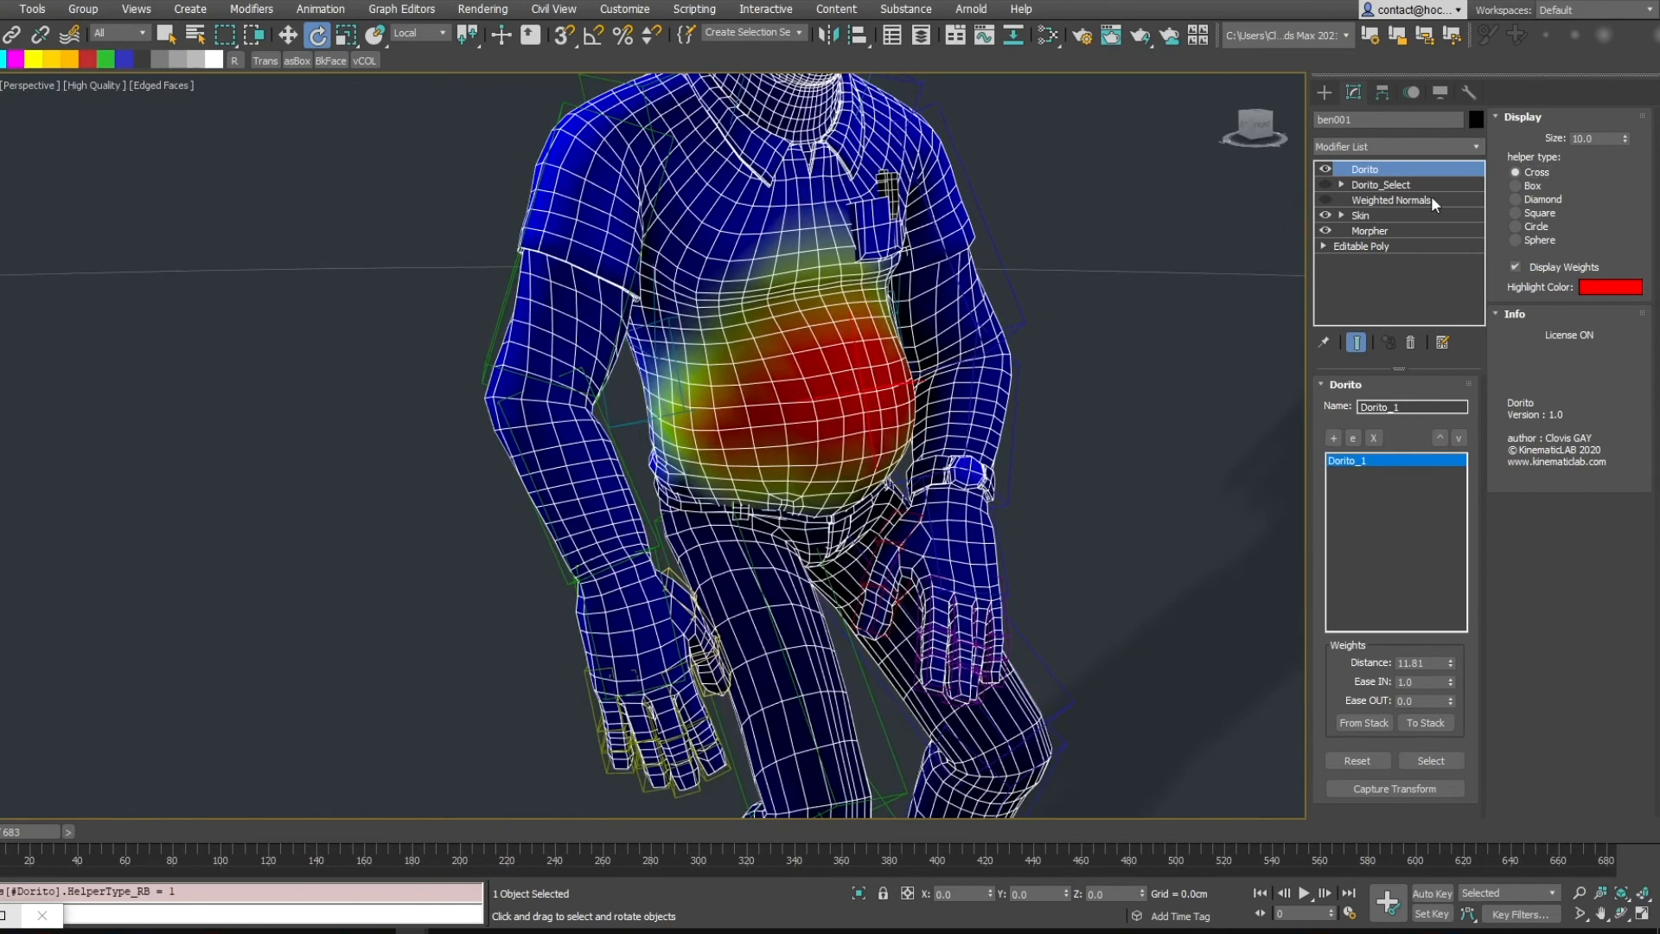
pyautogui.click(1516, 267)
pyautogui.click(1522, 212)
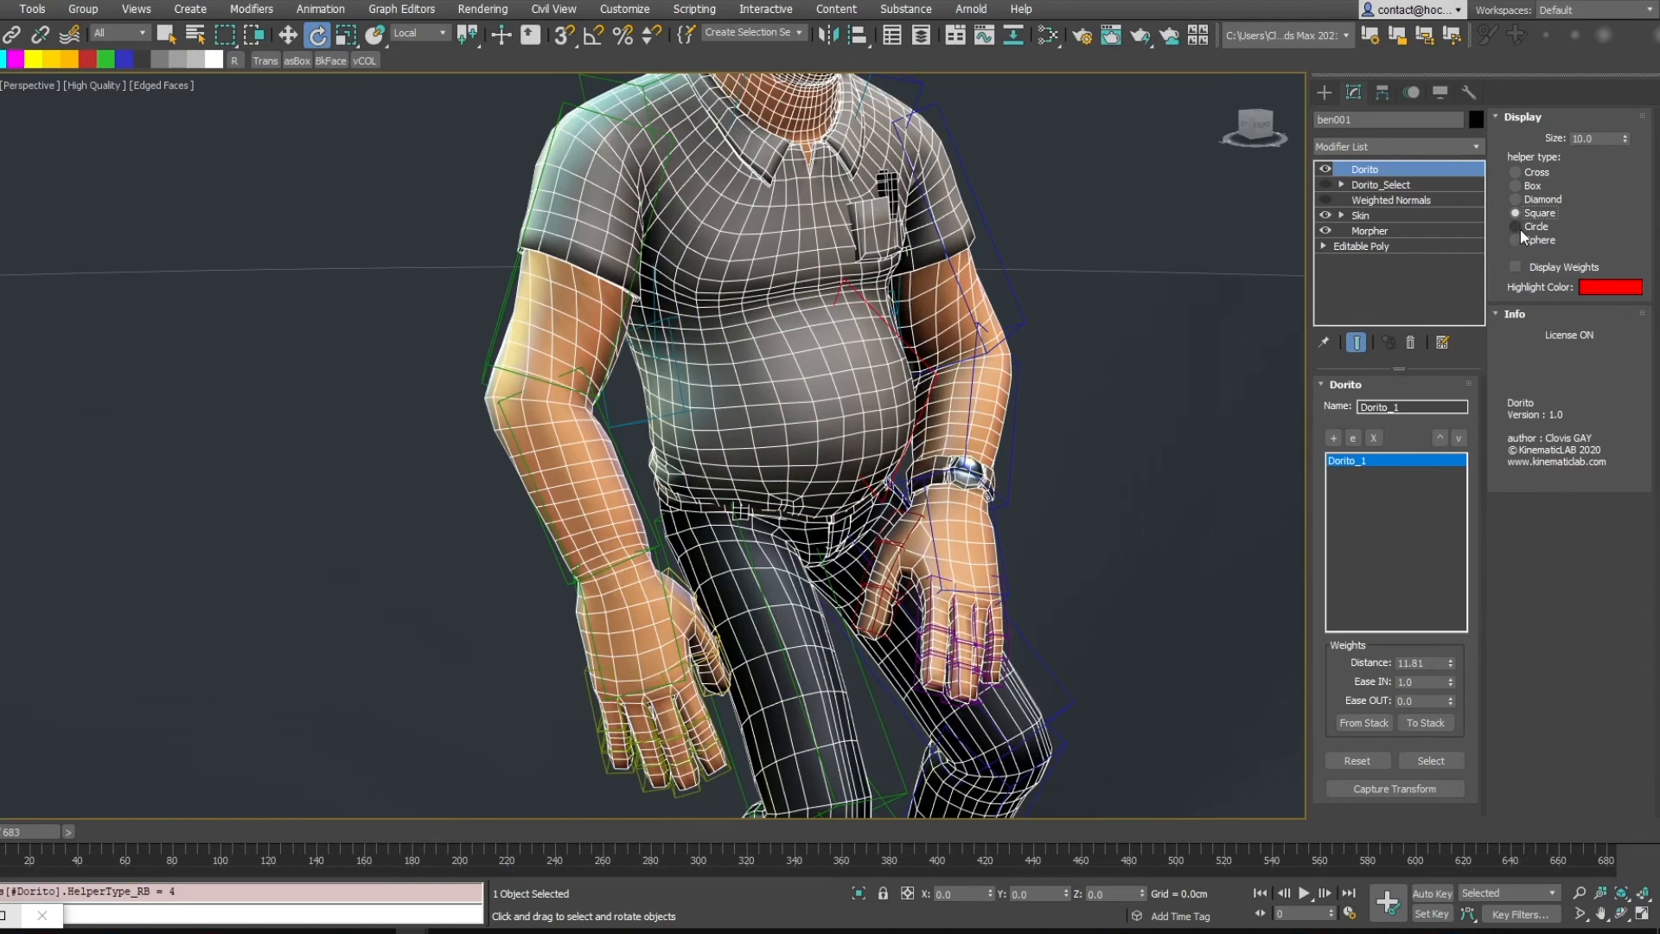
pyautogui.click(1515, 240)
# Toggle the Dorito weight display on and off to compare the belly influence
pyautogui.moveTo(1124, 315)
pyautogui.keyDown('alt'); pyautogui.mouseDown(button='middle')
pyautogui.moveTo(1154, 322)
pyautogui.moveTo(1154, 306)
pyautogui.mouseUp(button='middle'); pyautogui.keyUp('alt')
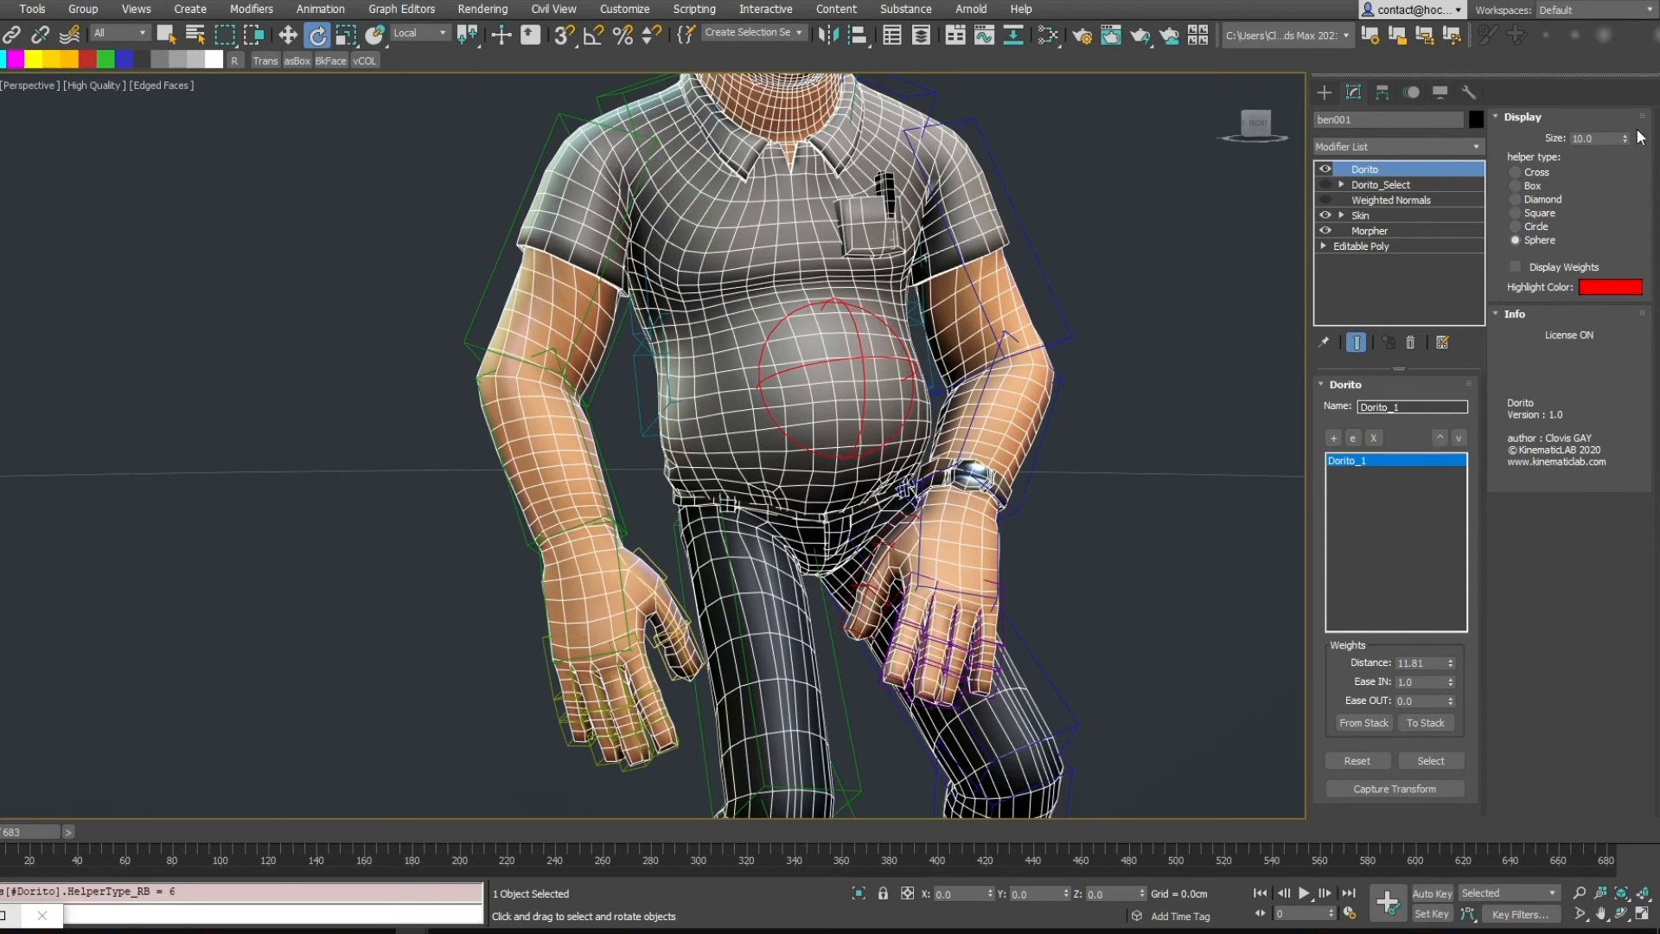
pyautogui.moveTo(1626, 138)
pyautogui.mouseDown()
pyautogui.moveTo(1604, 184)
pyautogui.moveTo(1600, 144)
pyautogui.mouseUp()
pyautogui.click(1514, 267)
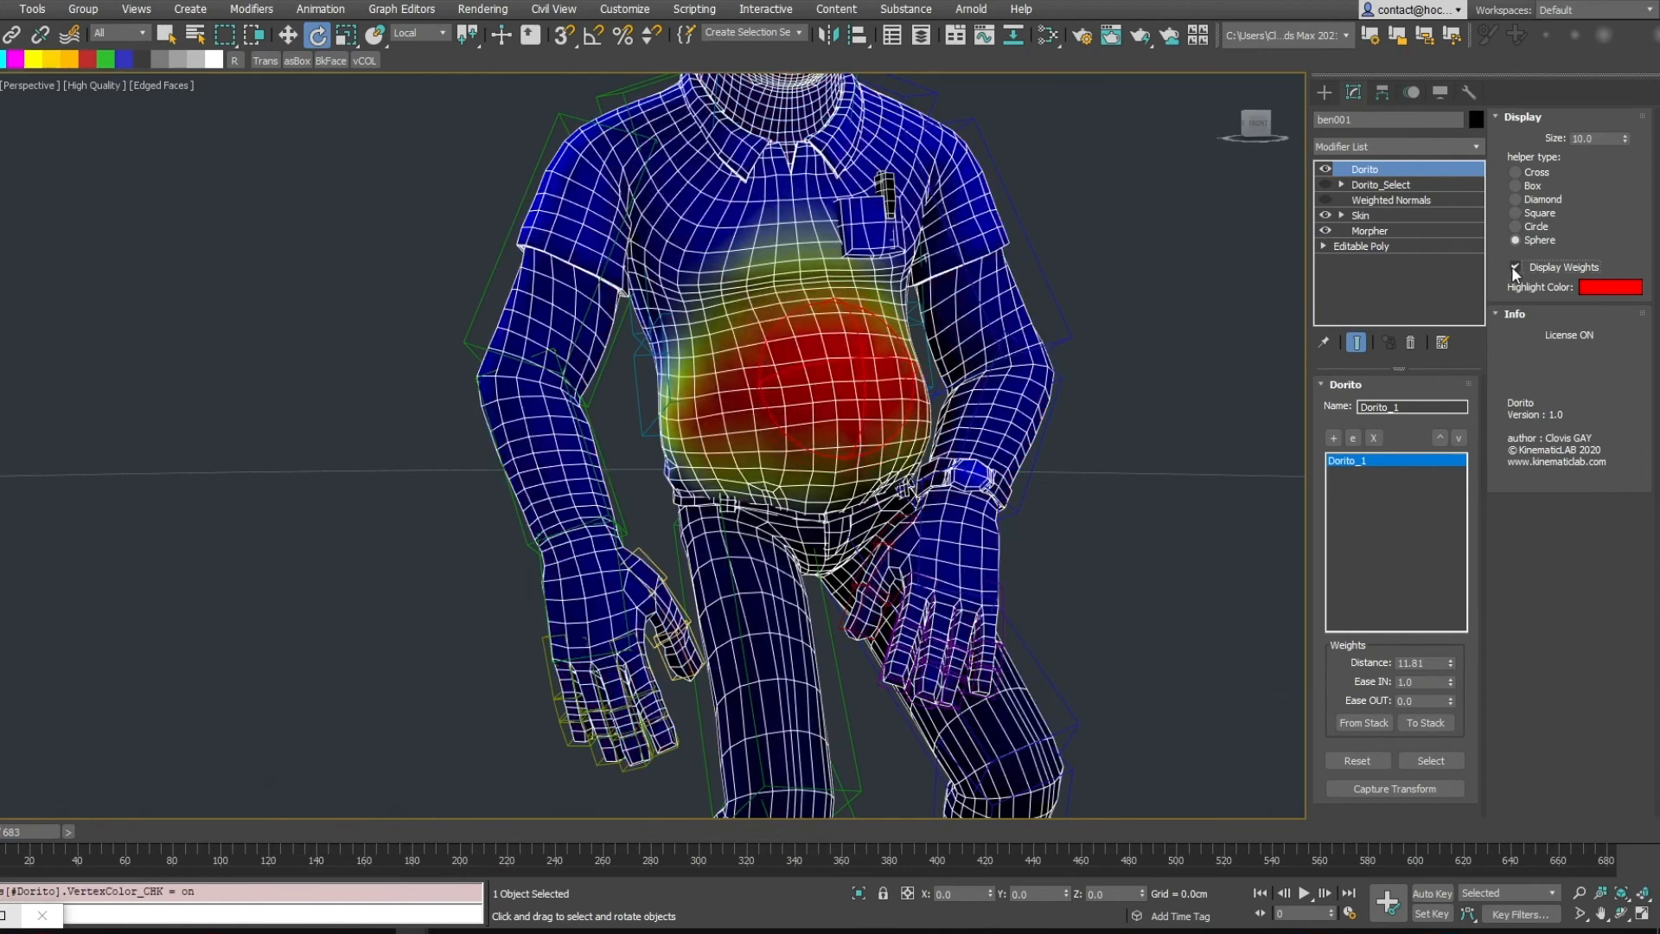
pyautogui.click(1514, 267)
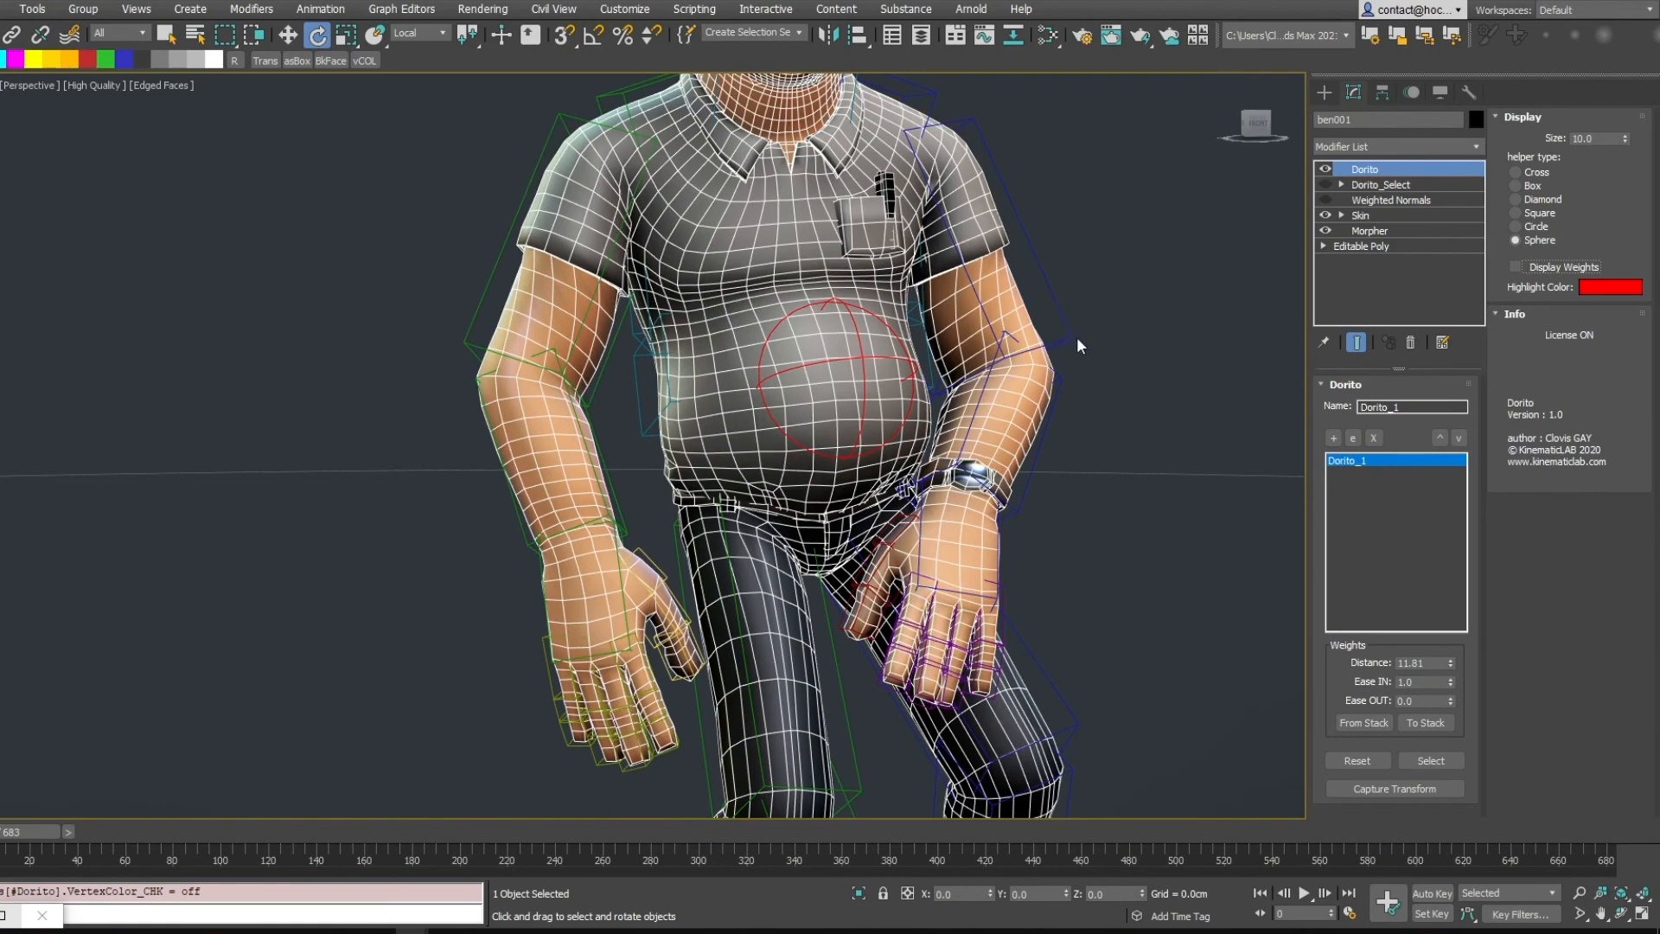
pyautogui.moveTo(1078, 338); pyautogui.dragTo(1140, 545, button='middle')
pyautogui.moveTo(1124, 355)
pyautogui.keyDown('alt'); pyautogui.mouseDown(button='middle')
pyautogui.moveTo(1129, 396)
pyautogui.moveTo(1123, 336)
pyautogui.mouseUp(button='middle'); pyautogui.keyUp('alt')
pyautogui.scroll(-2, 1123, 336)
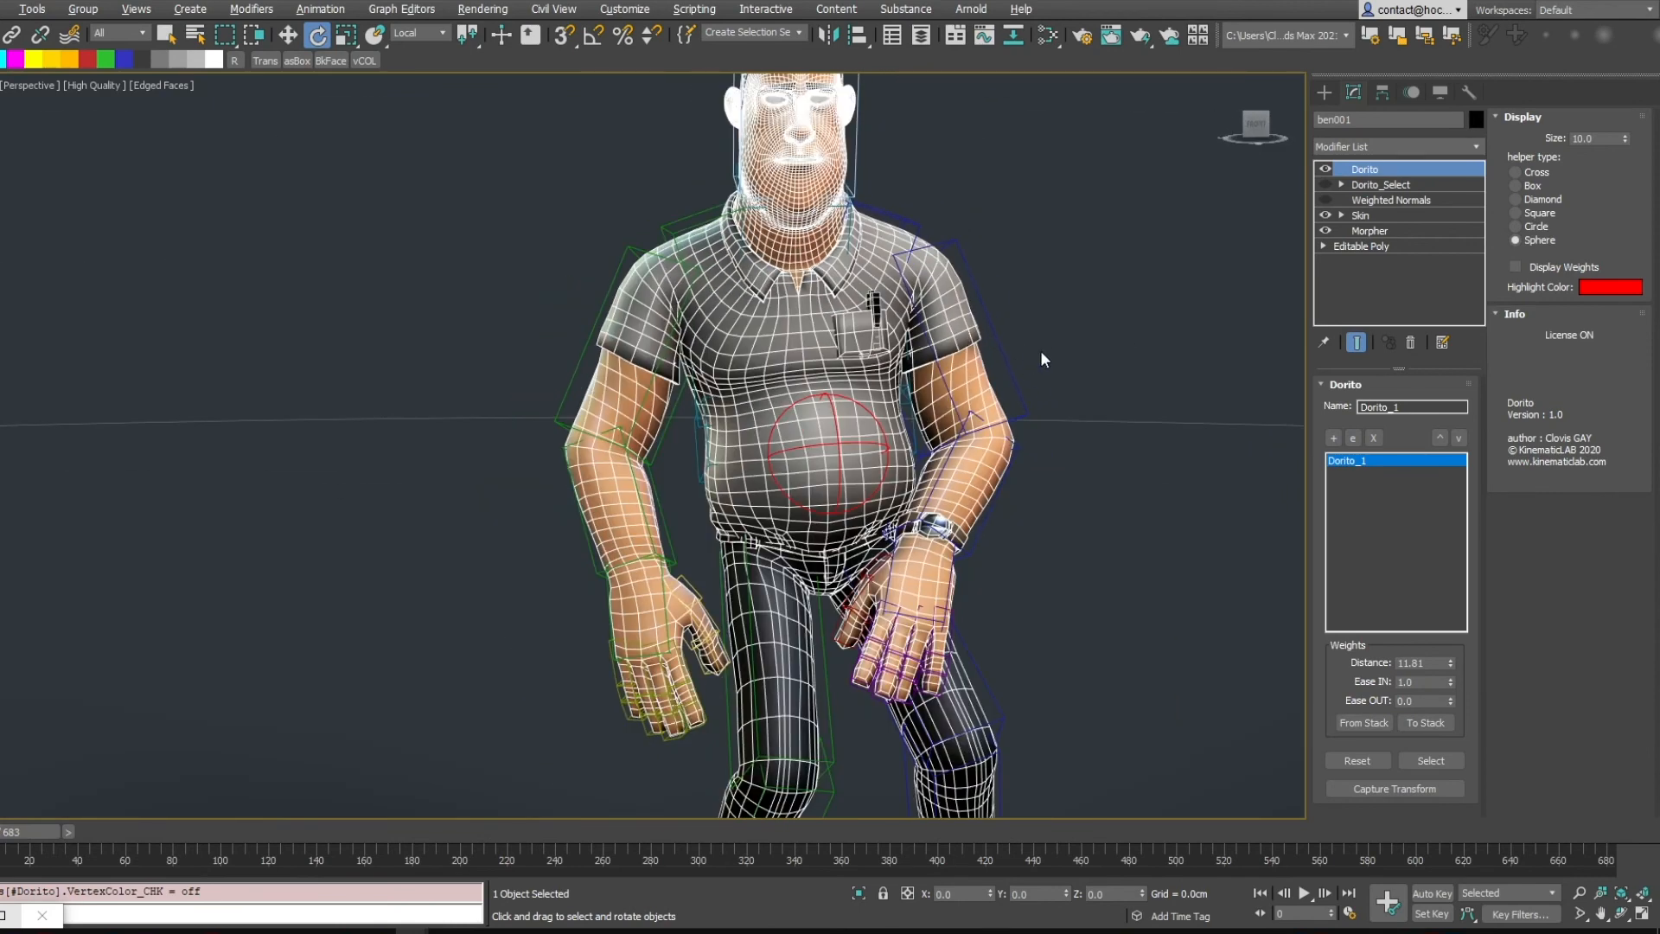
pyautogui.keyDown('alt'); pyautogui.moveTo(1041, 353); pyautogui.dragTo(1036, 387, button='middle'); pyautogui.keyUp('alt')
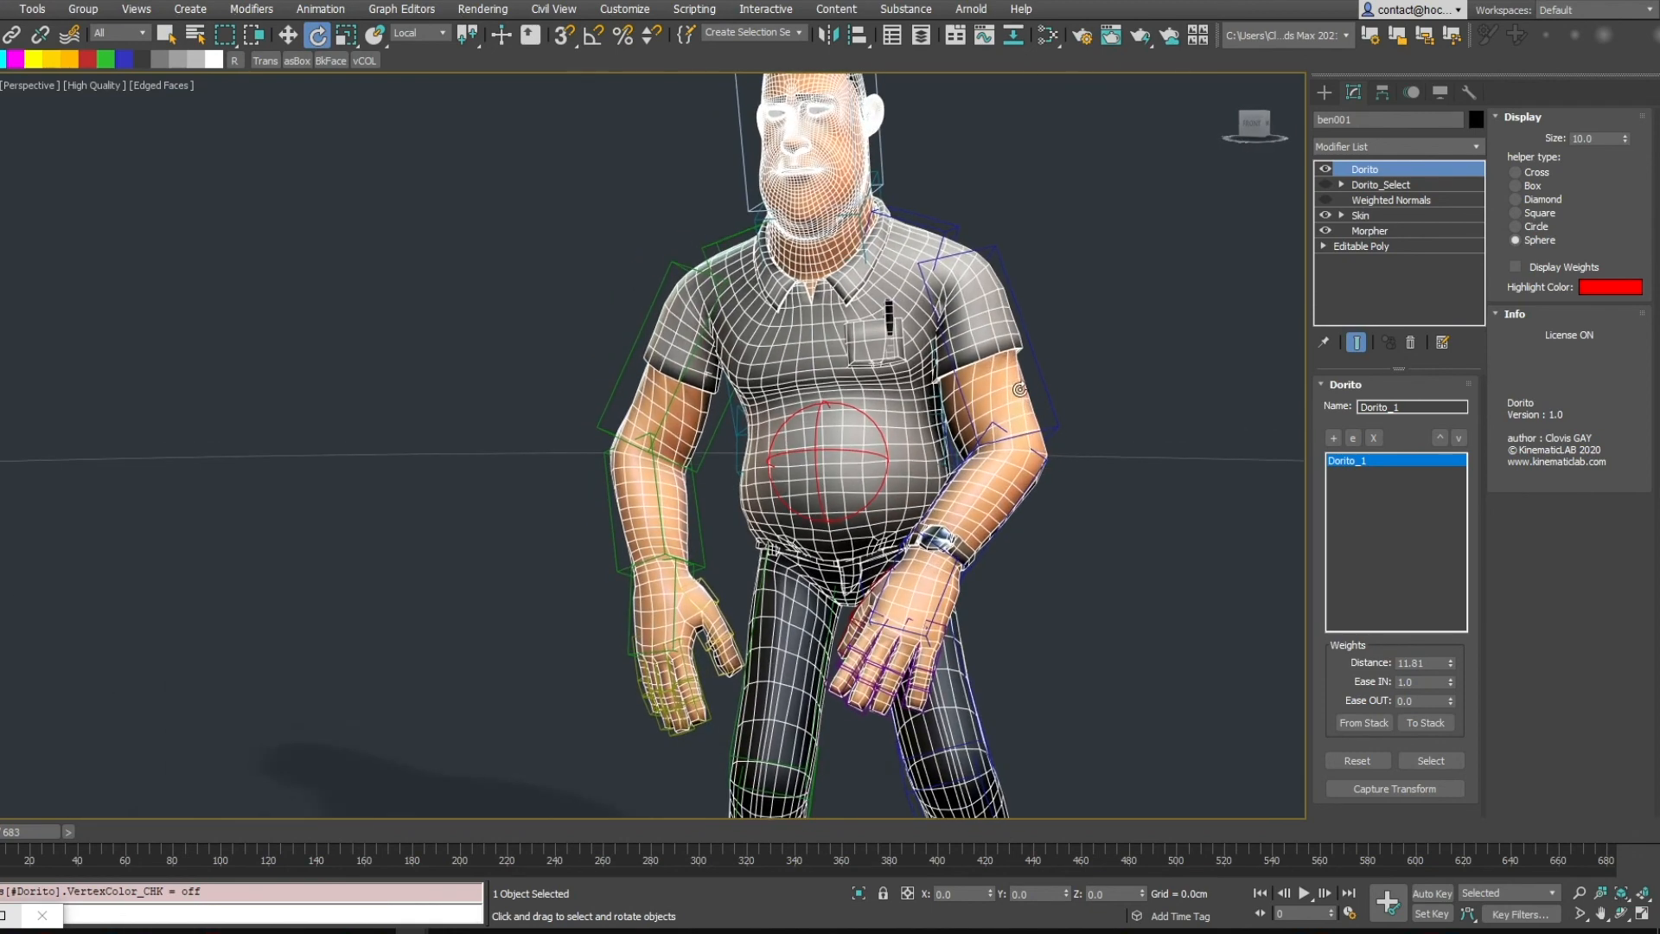
pyautogui.scroll(-4, 1016, 338)
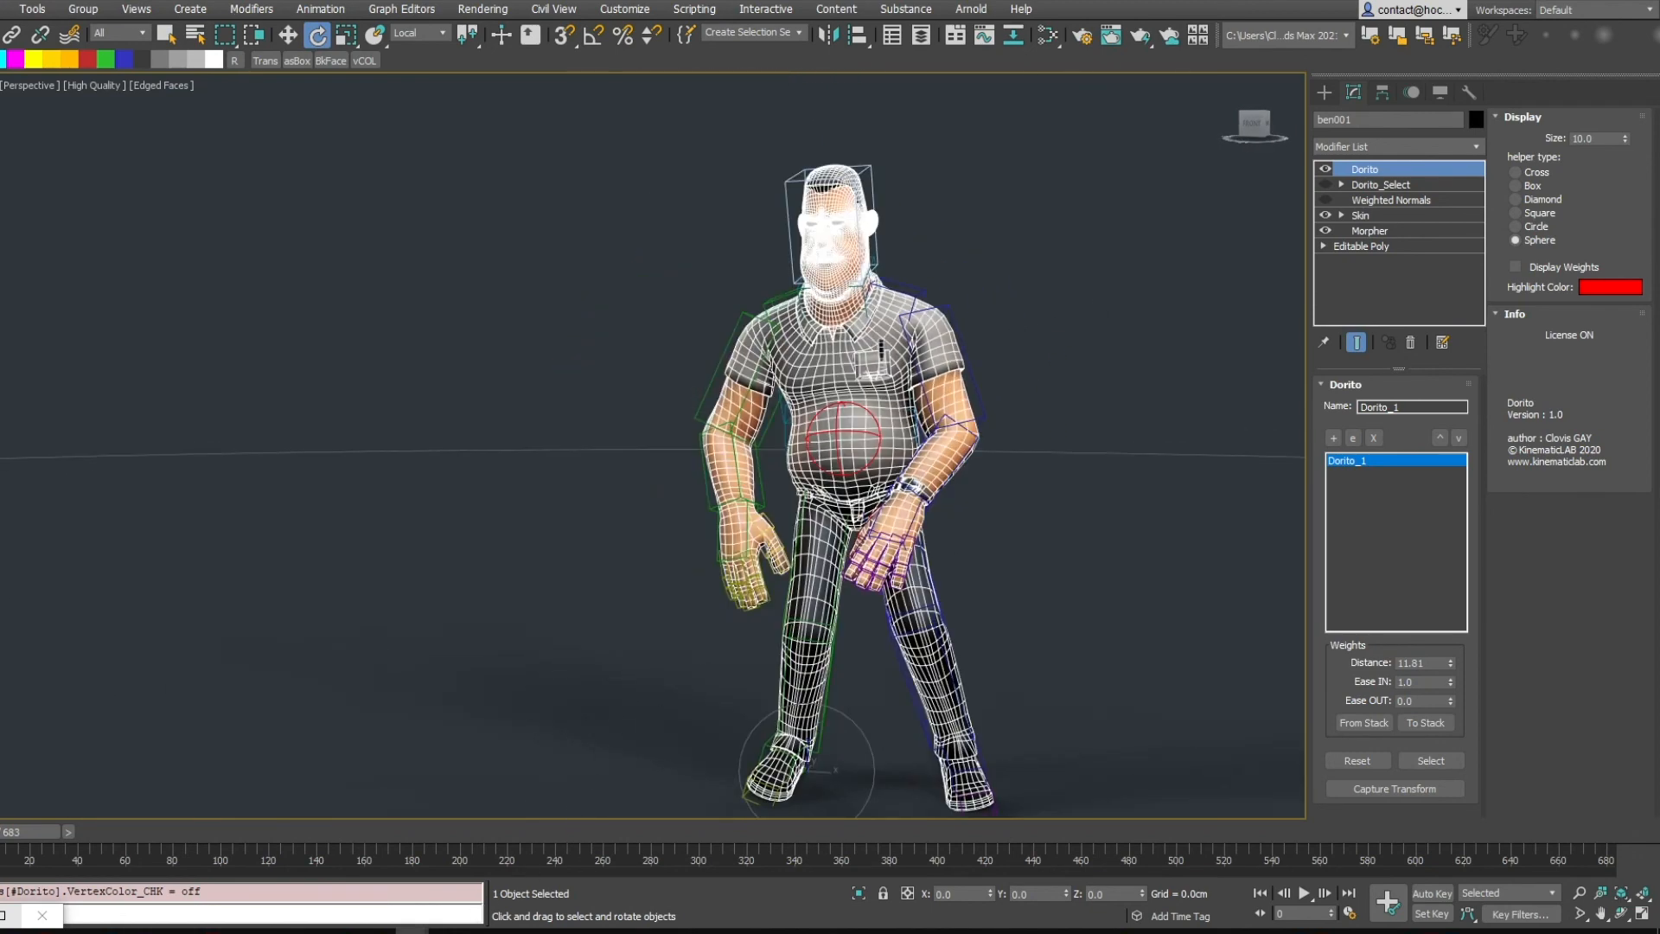